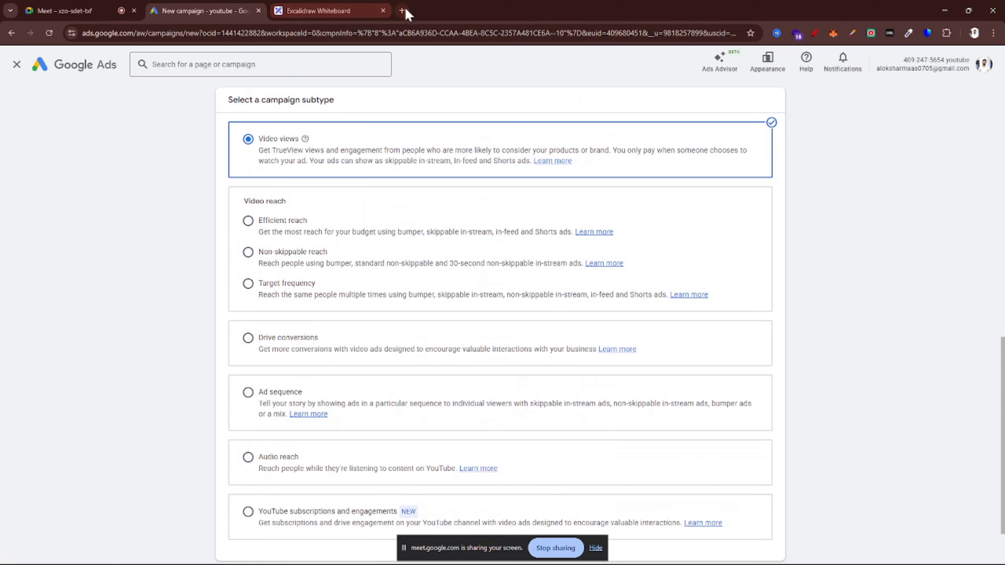
Step: Open YouTube in a new browser tab and hide the screen-sharing notice
type("youtube")
key("Return")
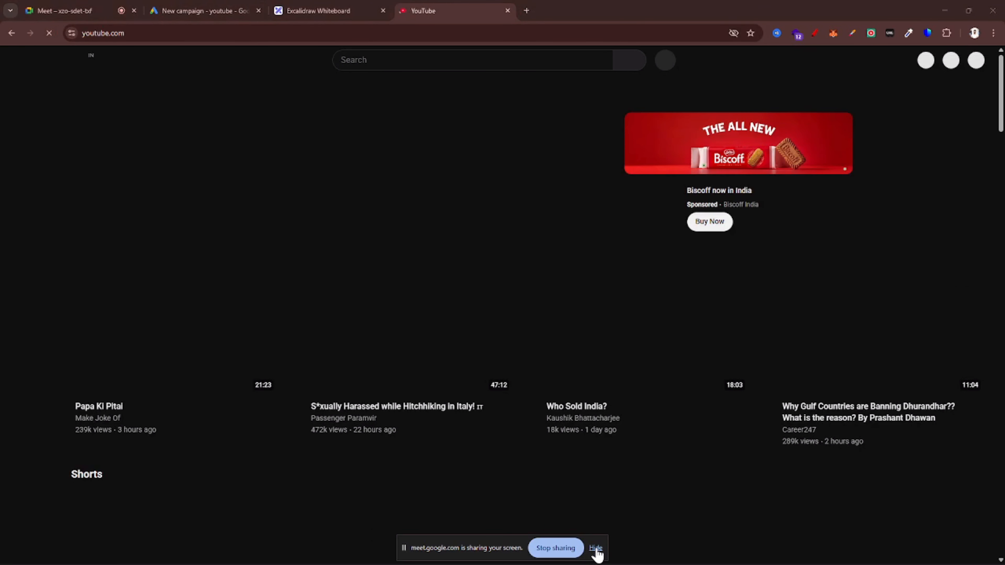
left_click(596, 549)
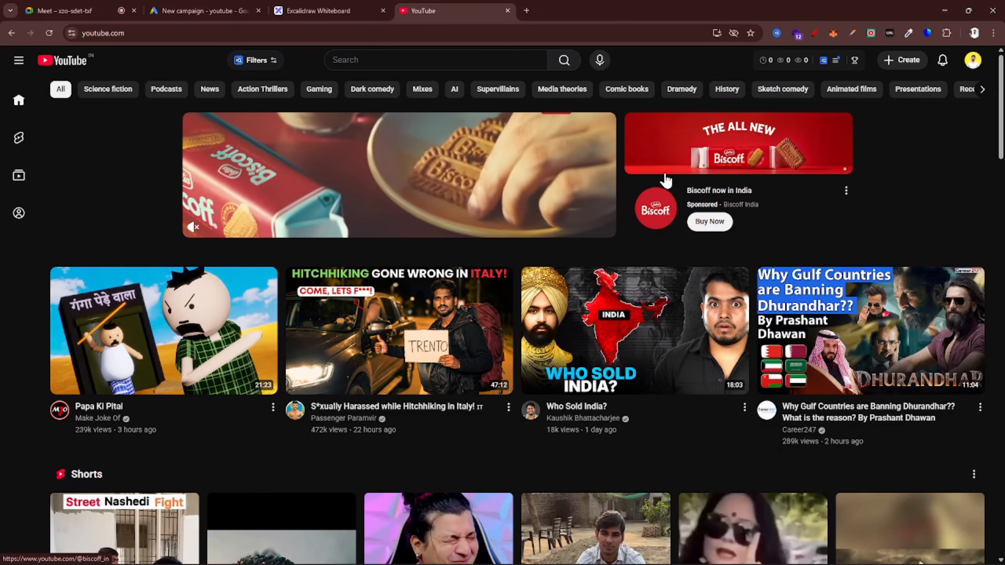
Step: Look over the sponsored ad on YouTube's home page, open the hitchhiking in Italy video and pause its opening ad
scroll(665, 176, "down", 9)
scroll(665, 176, "up", 9)
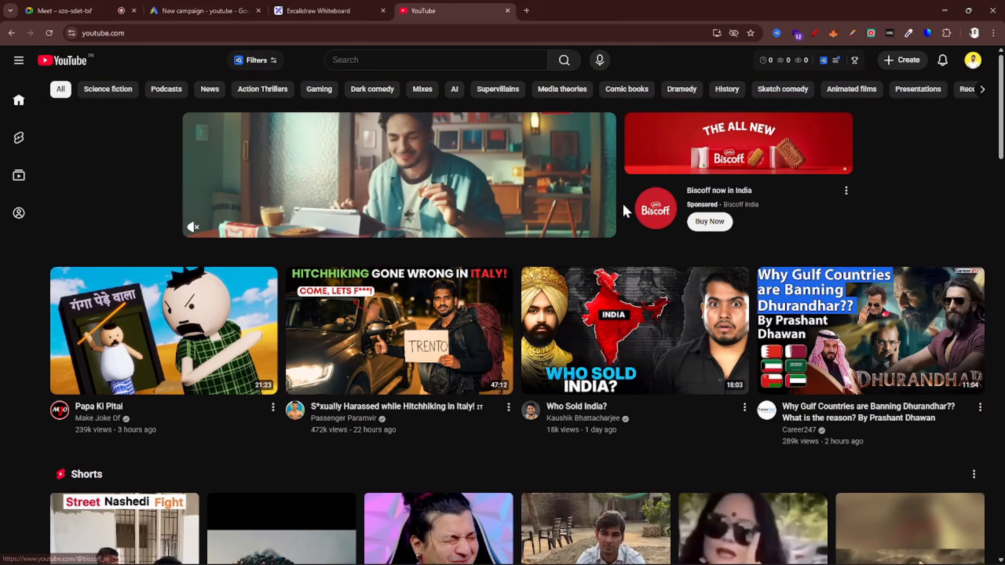
left_click(366, 349)
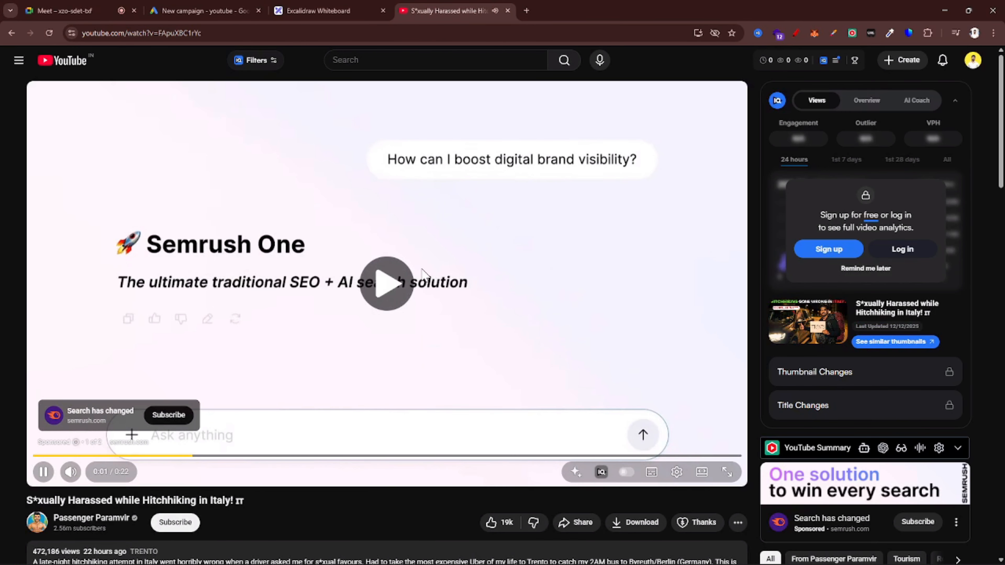
left_click(423, 273)
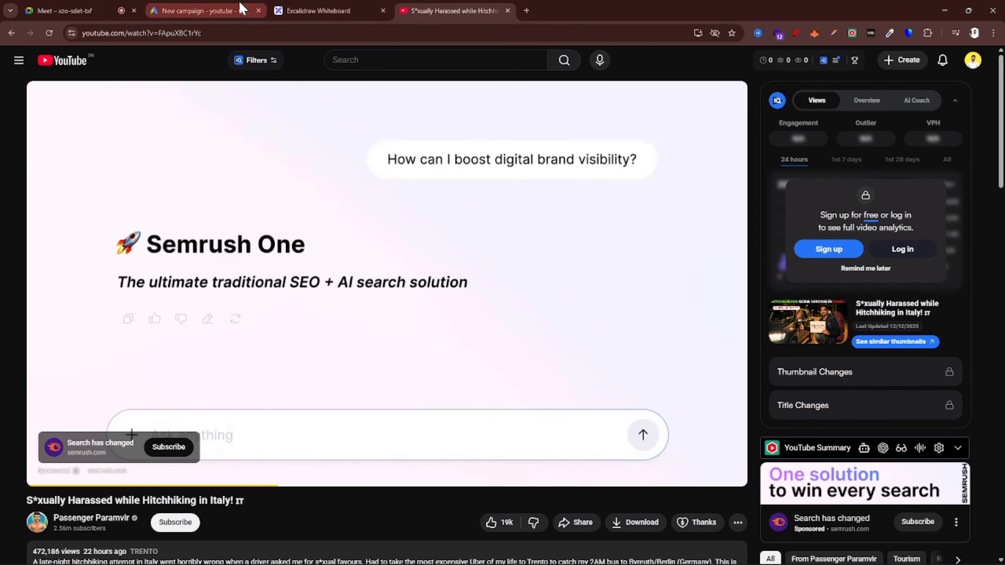
Step: Return to the new Google Ads campaign and examine the campaign objectives, especially Create a campaign without guidance
left_click(200, 11)
scroll(352, 281, "up", 10)
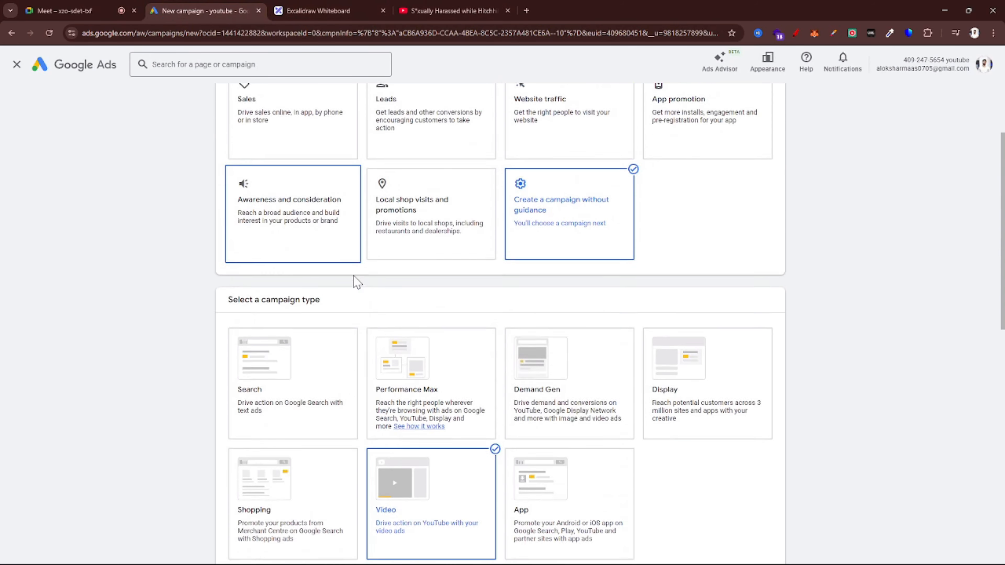
scroll(354, 281, "down", 6)
scroll(449, 213, "up", 6)
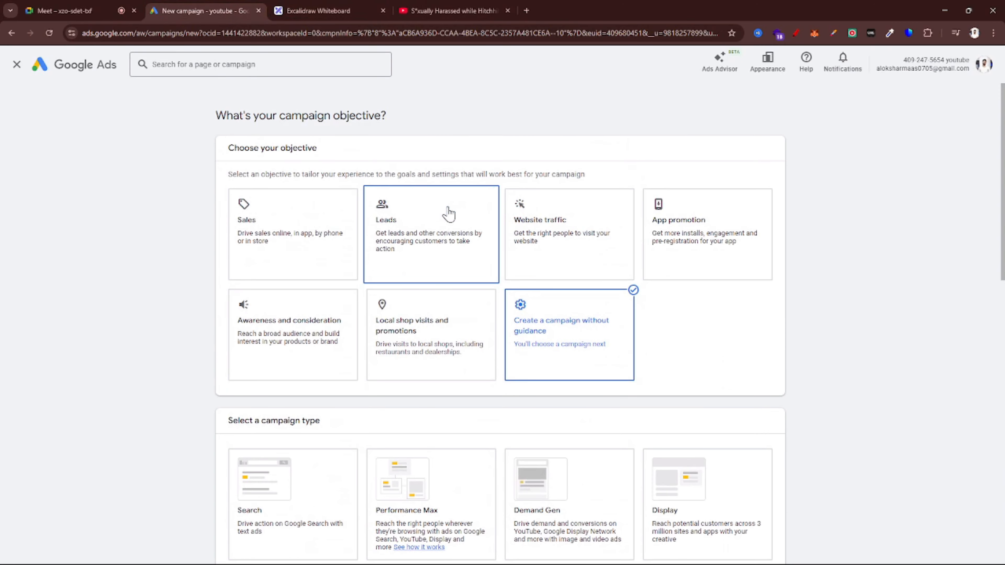
scroll(681, 316, "up", 4)
scroll(547, 332, "left", 2)
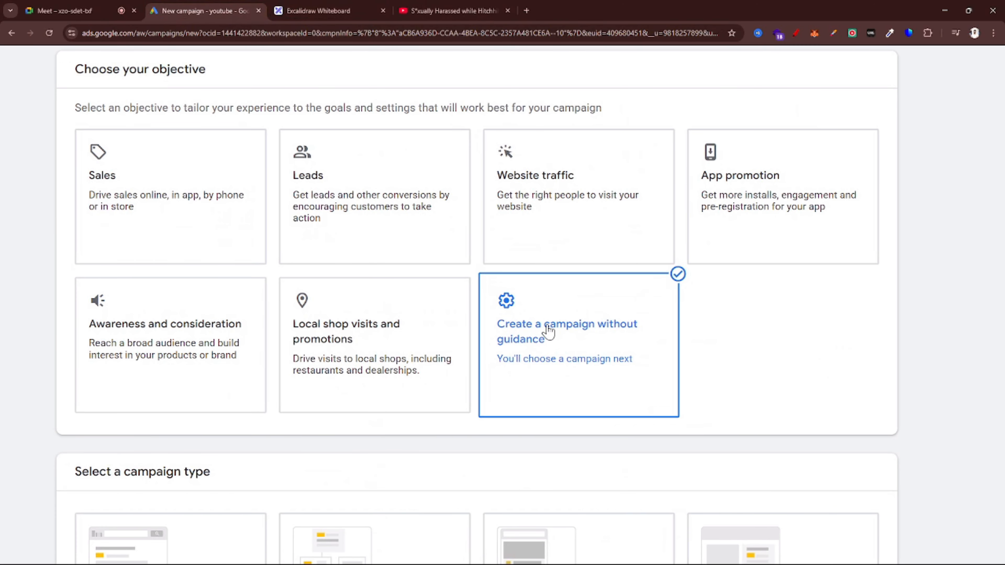
scroll(635, 348, "up", 3)
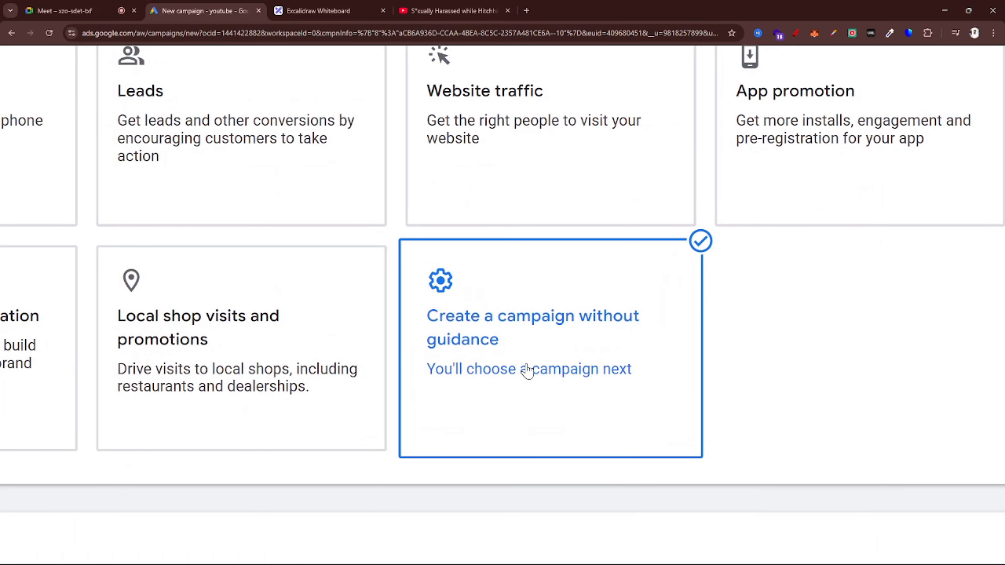
scroll(527, 371, "down", 3)
Step: Review the Video campaign type and read the Video views and Video reach subtype descriptions
scroll(451, 370, "down", 10)
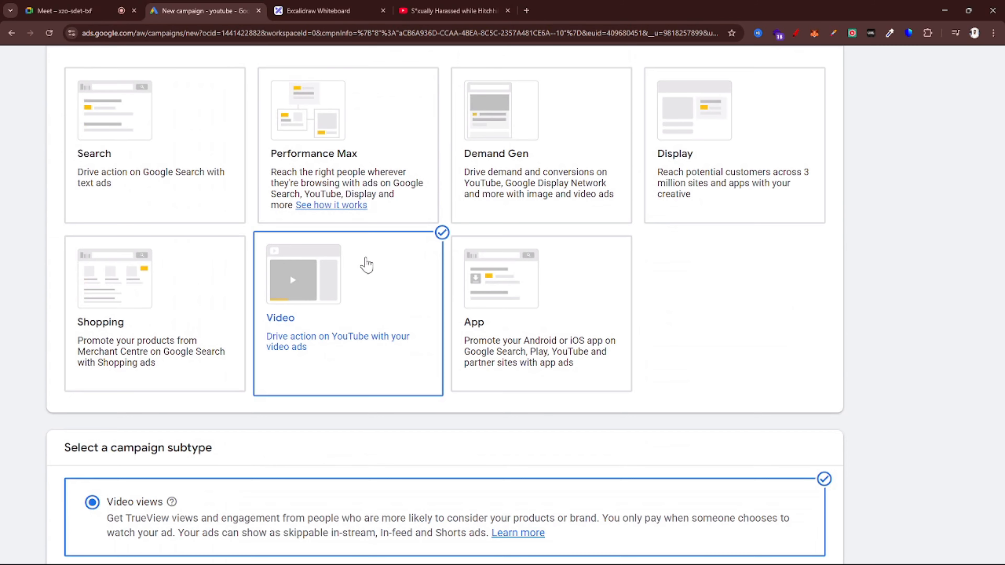
scroll(402, 298, "down", 5)
scroll(401, 297, "down", 2)
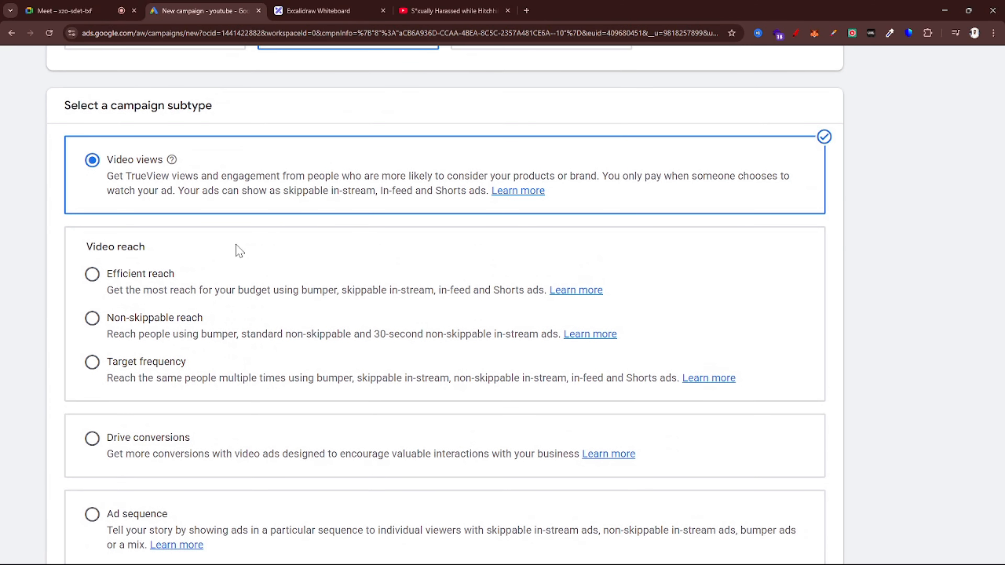
scroll(237, 247, "left", 3)
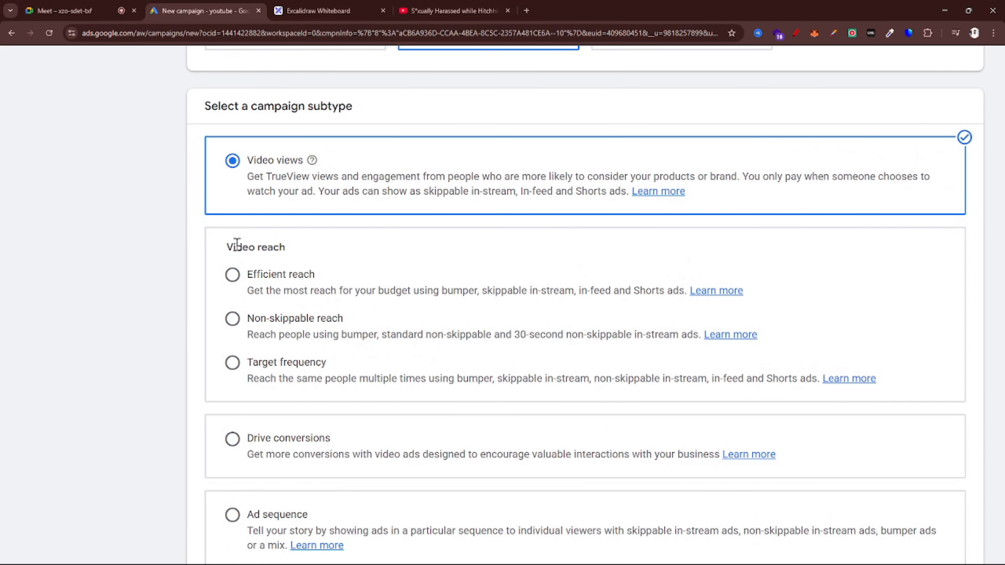
scroll(410, 114, "up", 3, "ctrl")
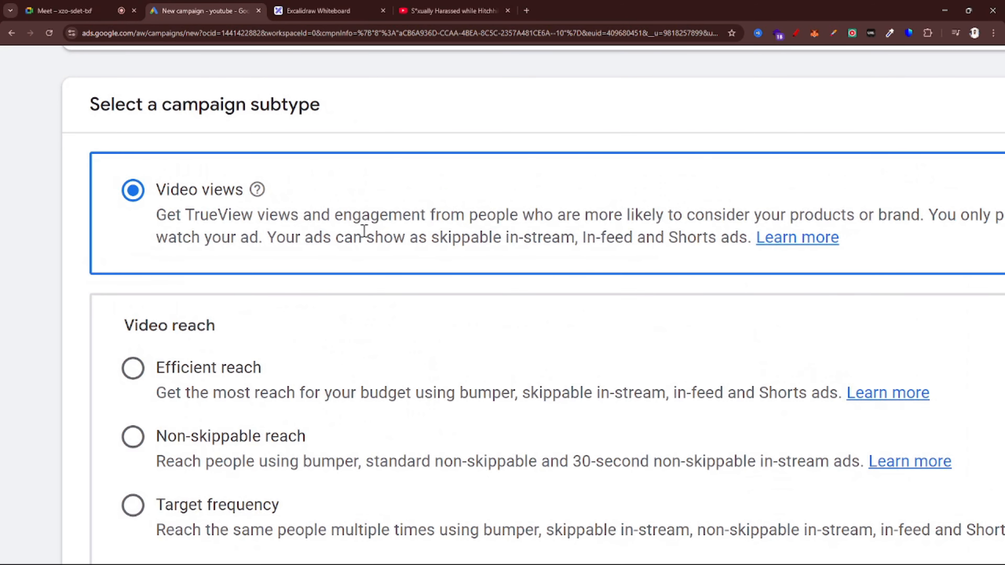
scroll(364, 231, "down", 1, "ctrl")
scroll(364, 230, "down", 2, "ctrl")
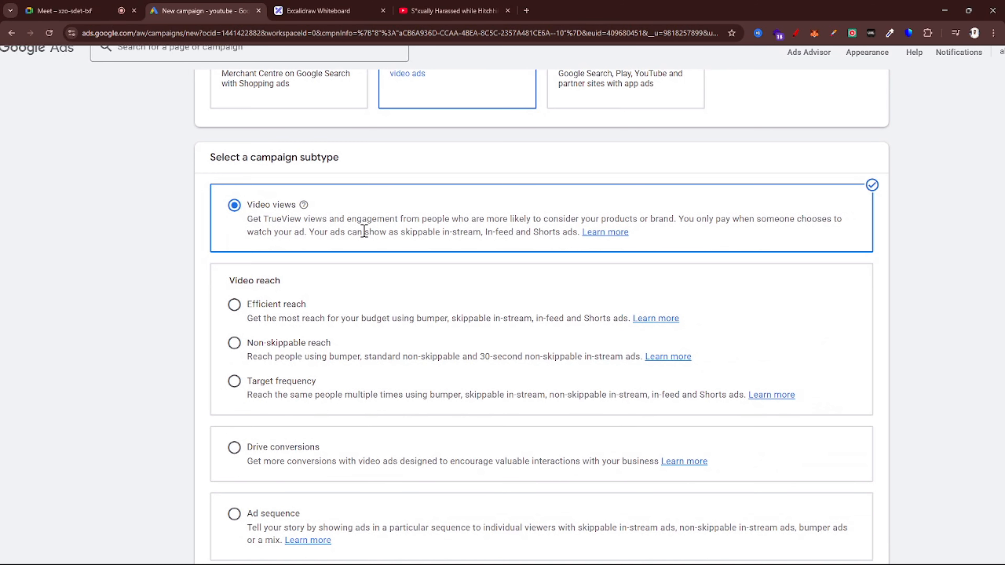
Step: Search Google for "Google ads suport" in a new browser tab
key("ctrl+t")
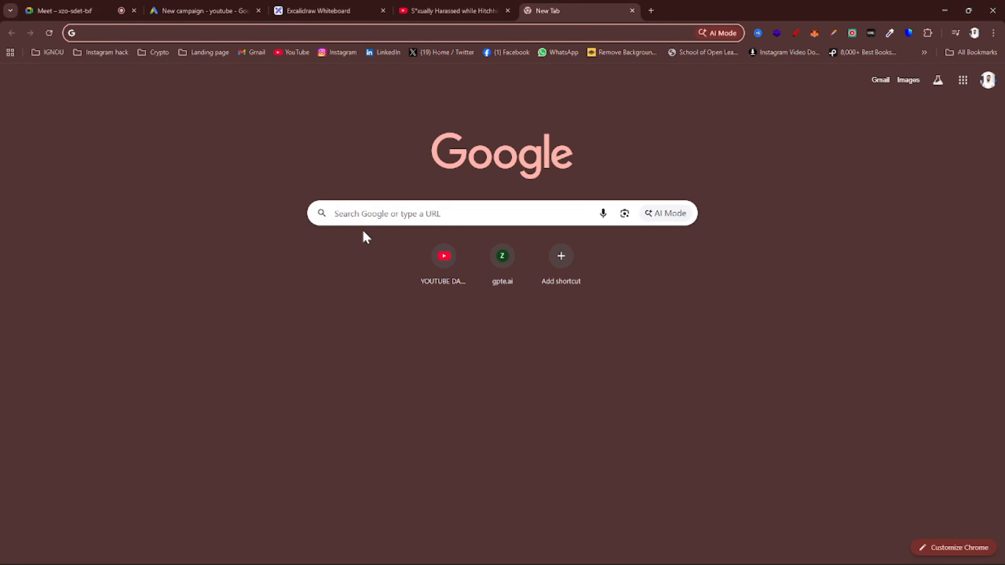
left_click(447, 6)
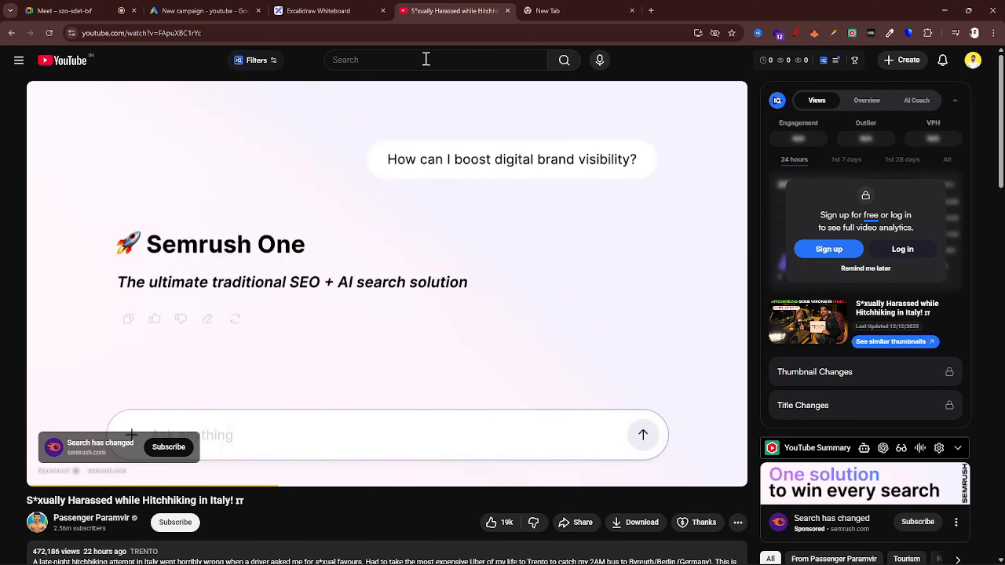
left_click(573, 7)
left_click(446, 35)
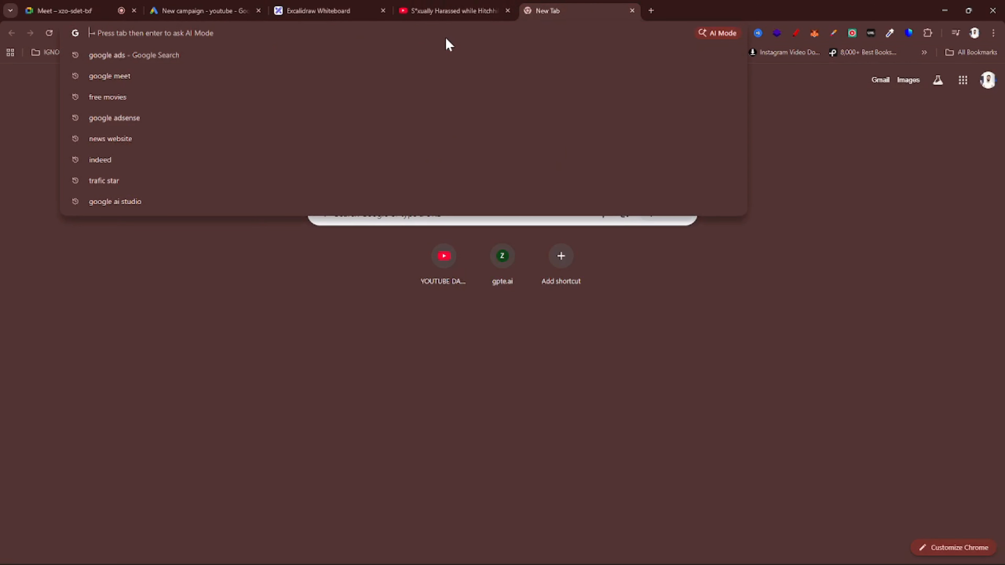
type("g")
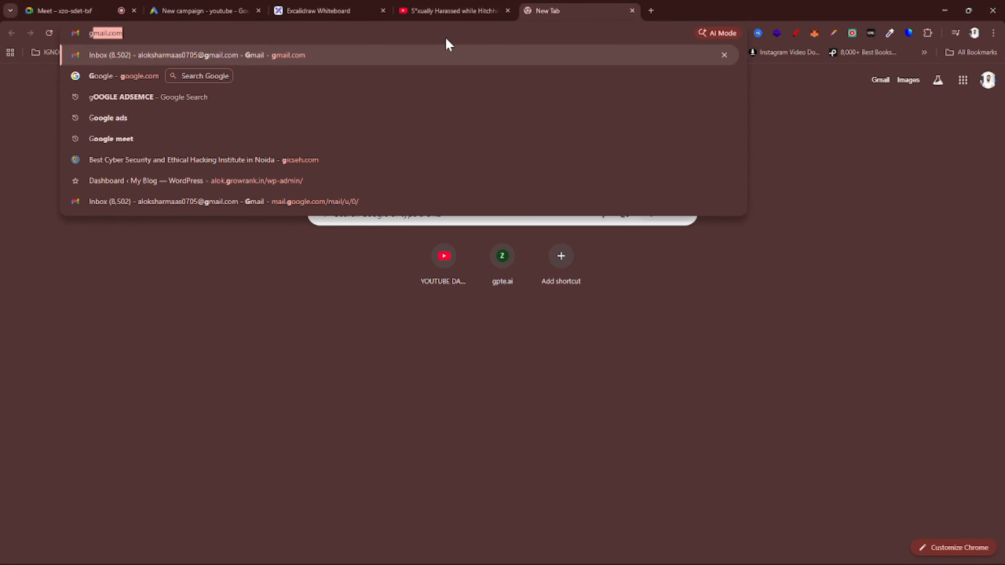
type("OOGLE AD")
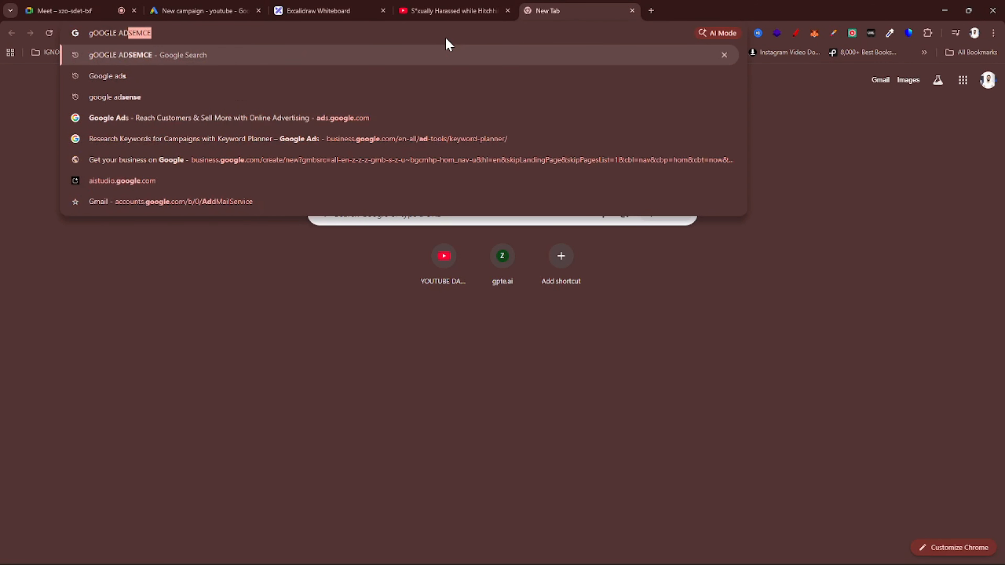
type("S HE")
key("BackSpace")
key("BackSpace")
key("BackSpace")
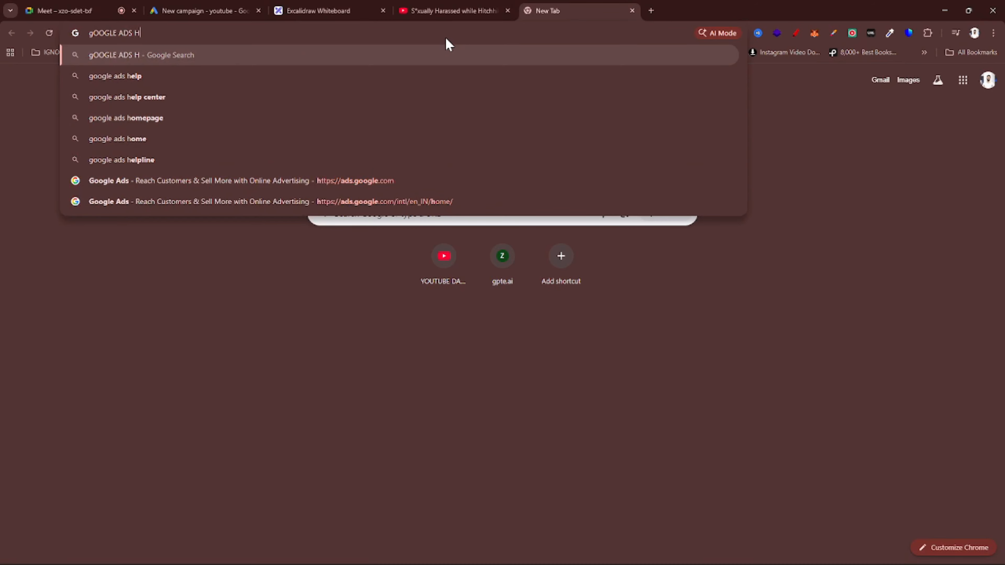
type("S")
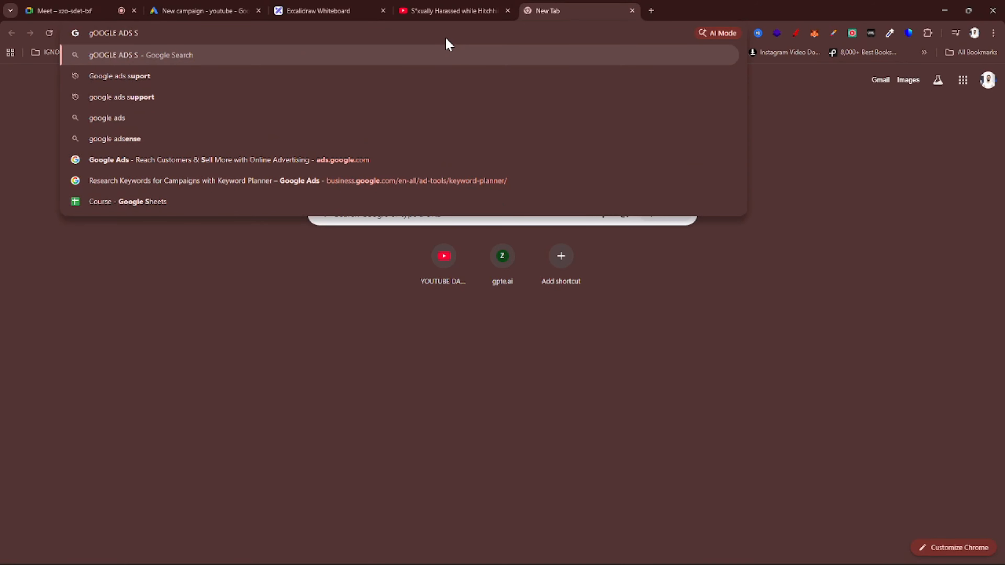
key("Down")
key("Return")
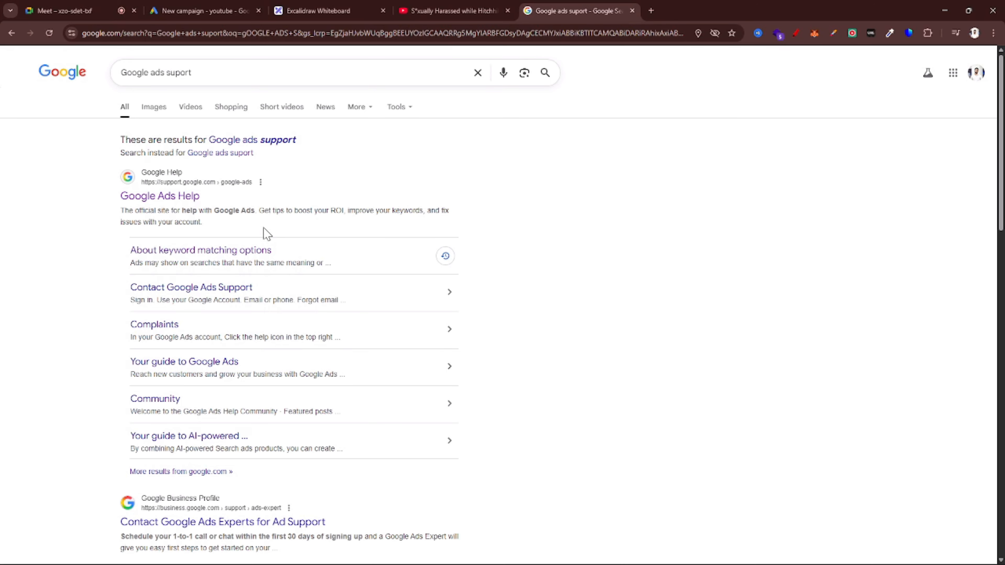
Step: Open the Google Ads Help site from the search results and look over its help topics
left_click(145, 201)
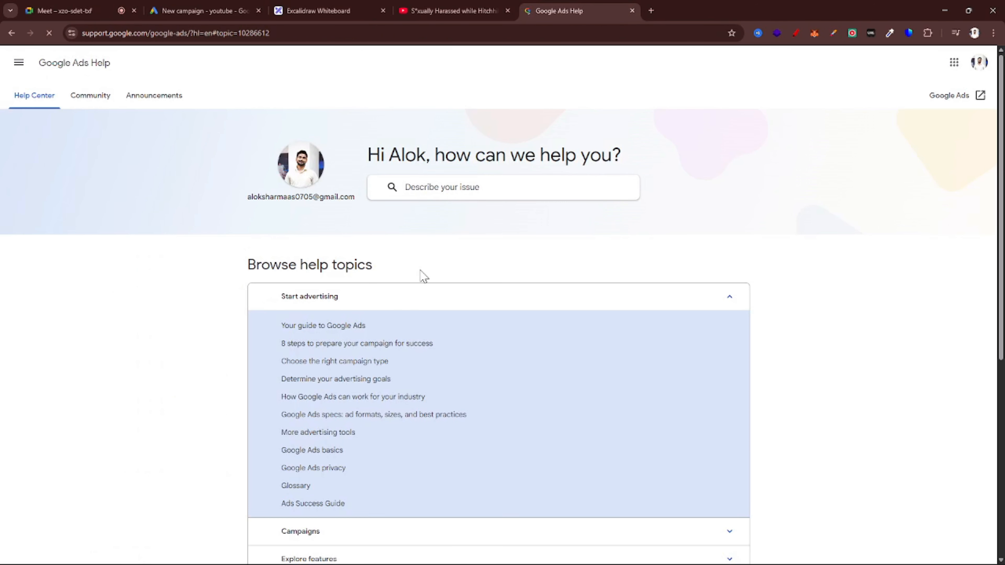
key("alt+Left")
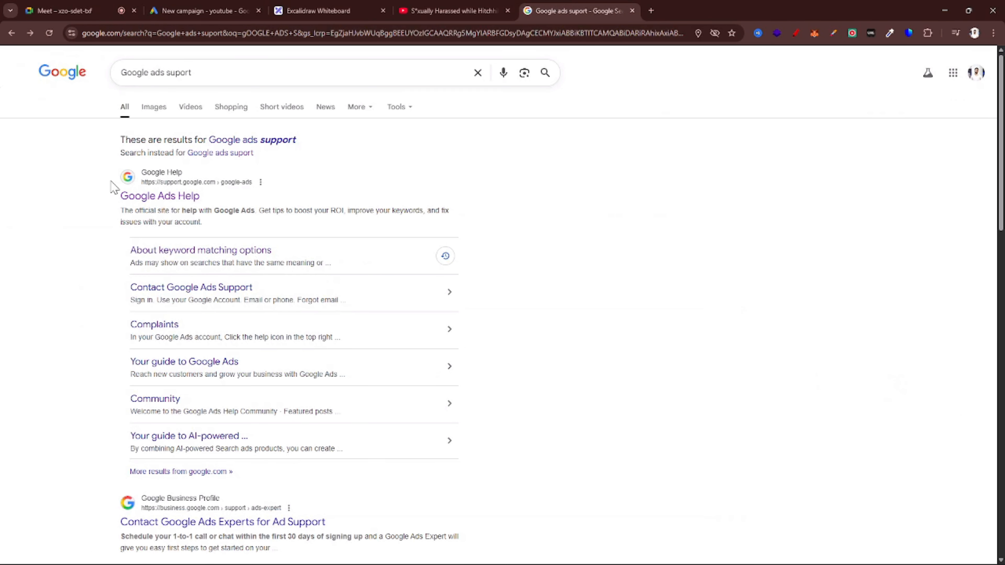
left_click(166, 204)
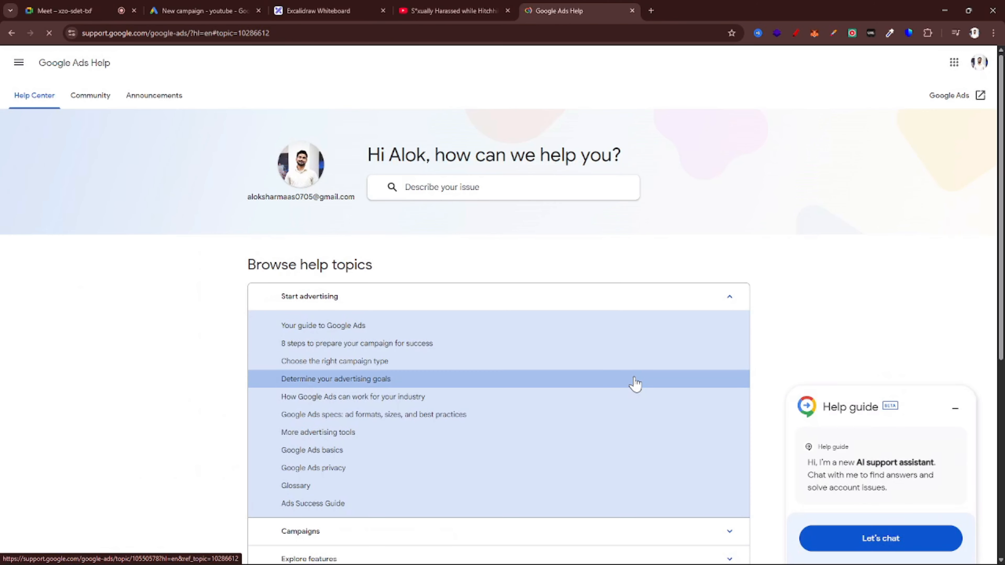
scroll(635, 380, "down", 8)
scroll(634, 377, "up", 6)
scroll(634, 377, "down", 4)
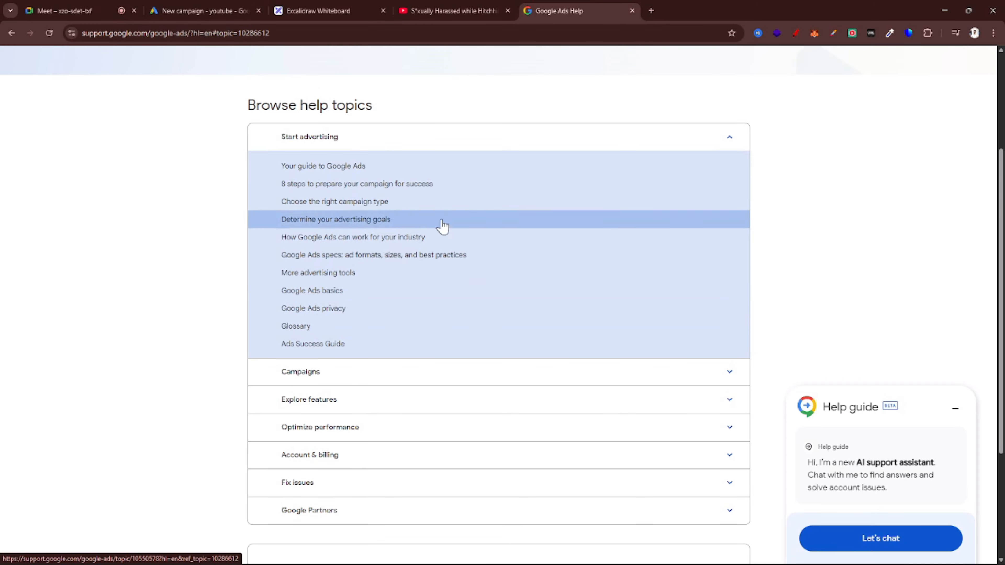
Step: Revisit the Video views subtype in the Google Ads campaign, and check the remaining topics on the Google Ads Help page
left_click(421, 6)
left_click(343, 7)
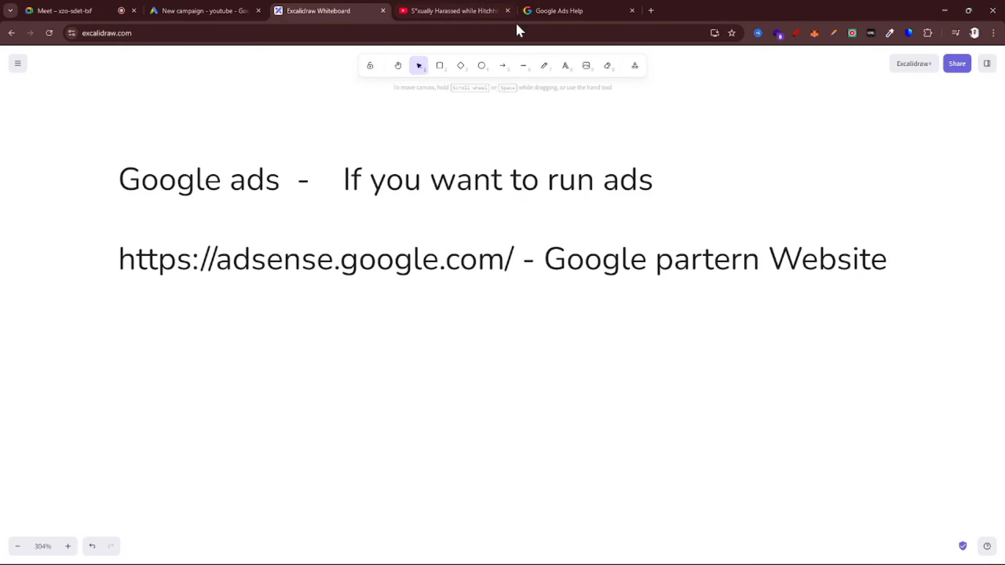
left_click(467, 6)
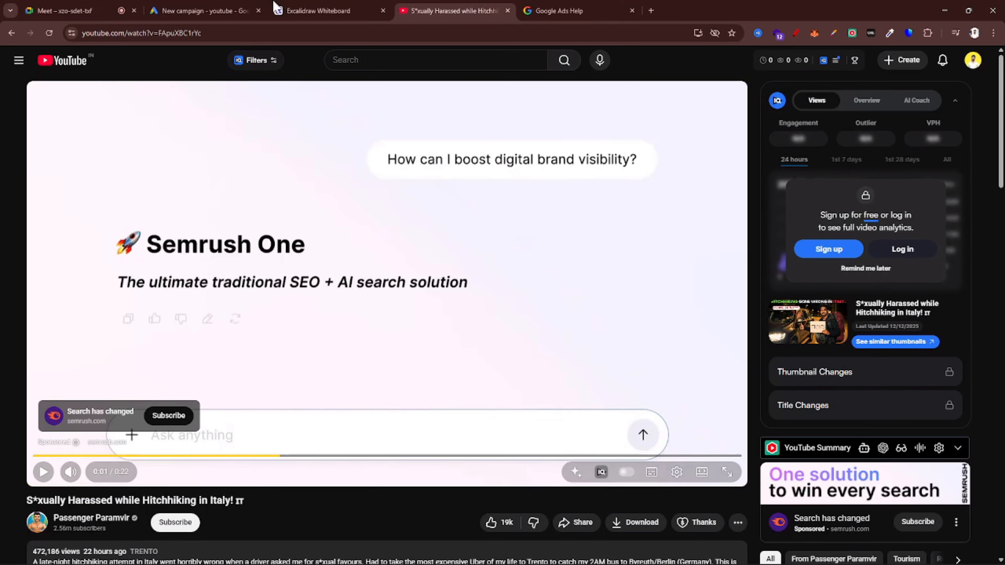
left_click(197, 7)
scroll(494, 362, "up", 2)
scroll(494, 362, "right", 1)
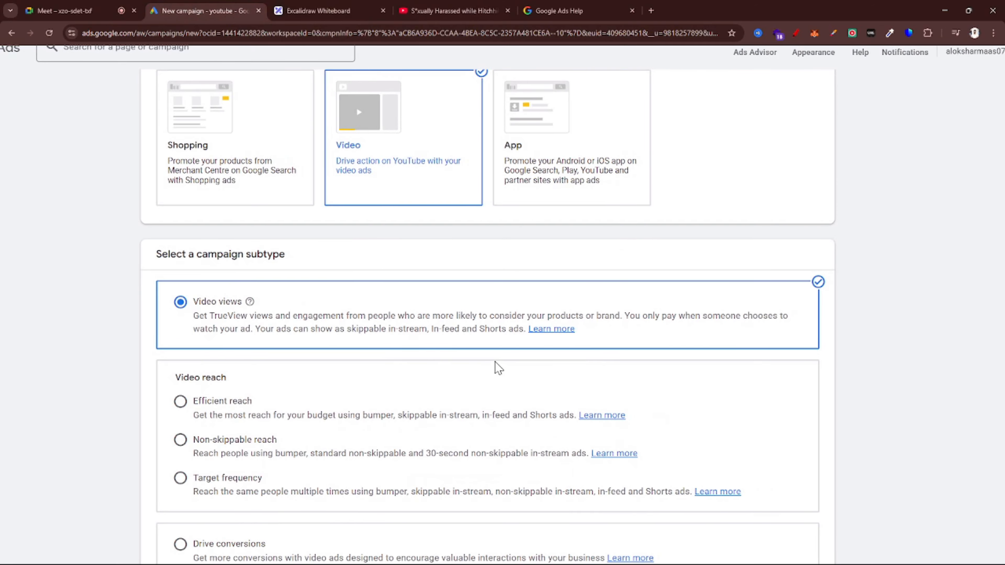
scroll(495, 362, "down", 1)
scroll(495, 362, "down", 1)
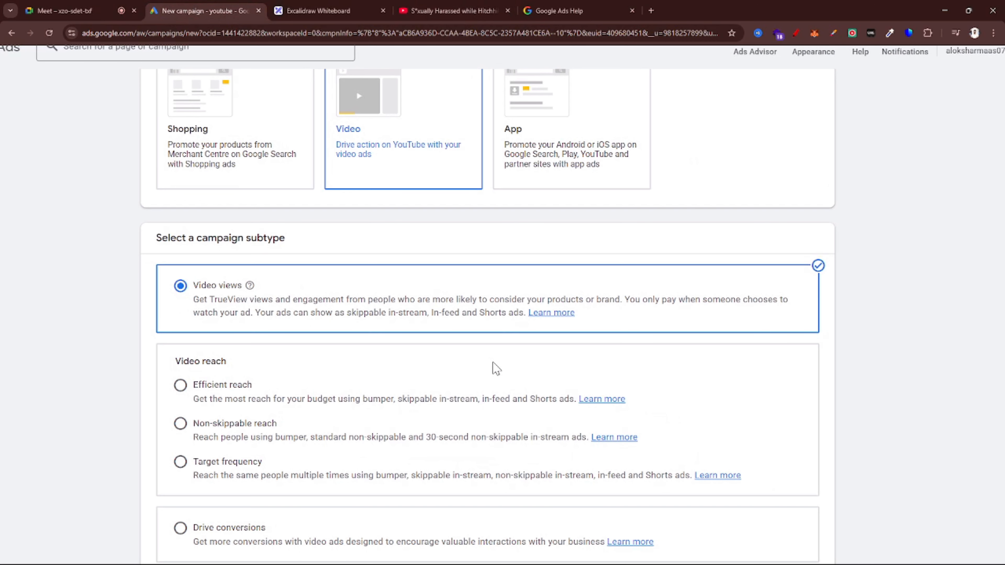
scroll(610, 139, "up", 1)
left_click(562, 11)
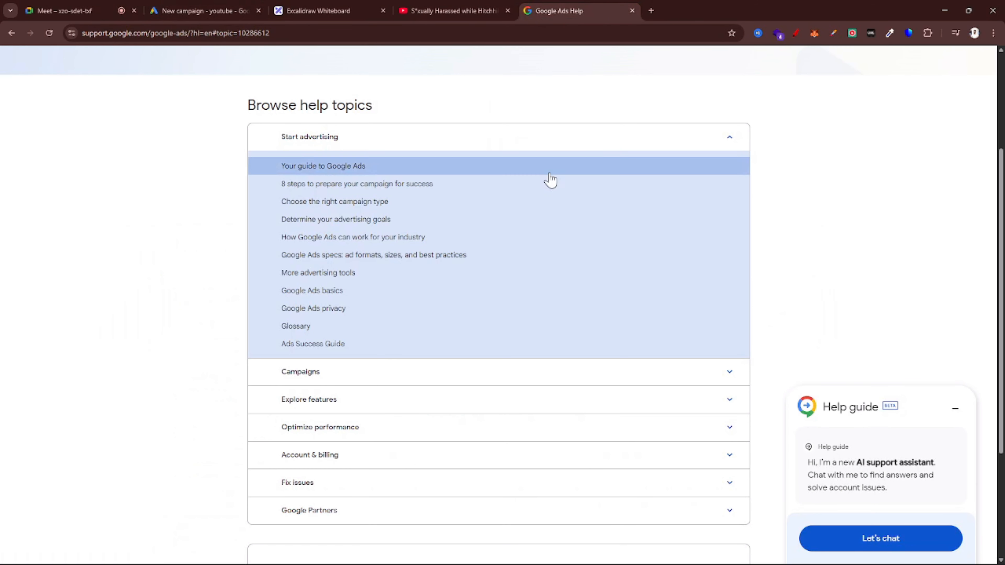
scroll(541, 308, "down", 4)
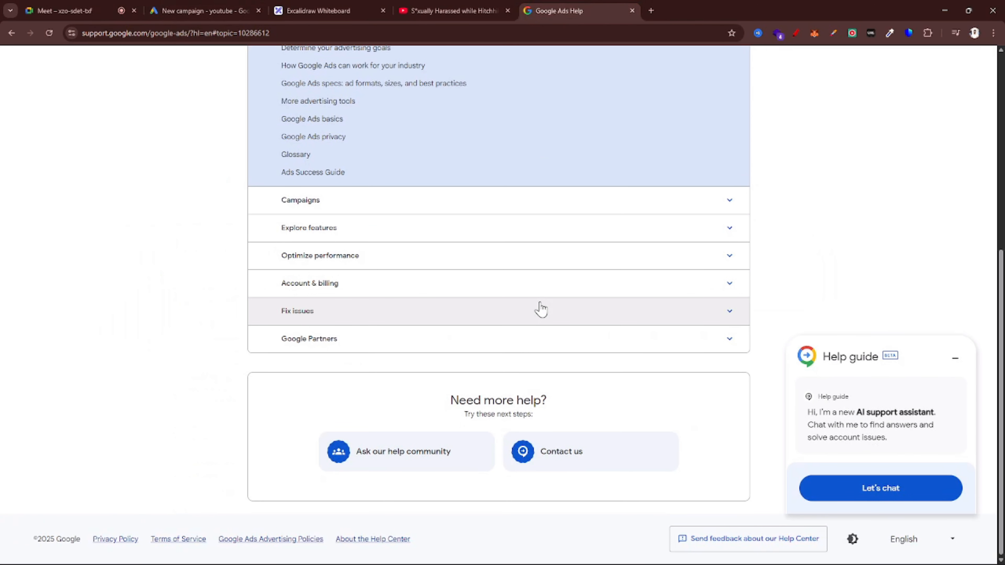
Step: Go back to the new campaign and read through all video campaign subtypes, from Video views to YouTube subscriptions and engagements
left_click(222, 11)
scroll(356, 268, "down", 3)
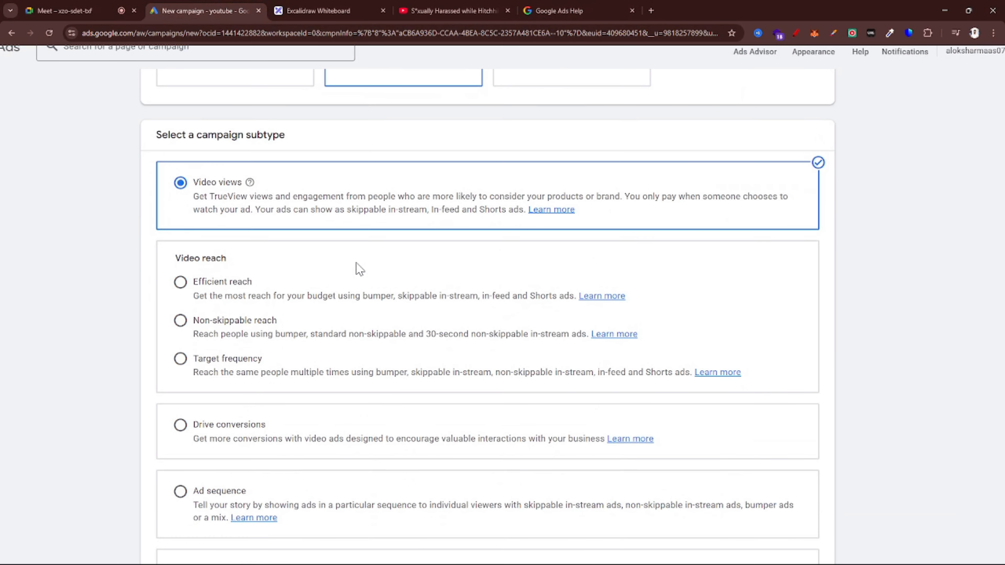
scroll(308, 216, "up", 5)
scroll(308, 216, "left", 1)
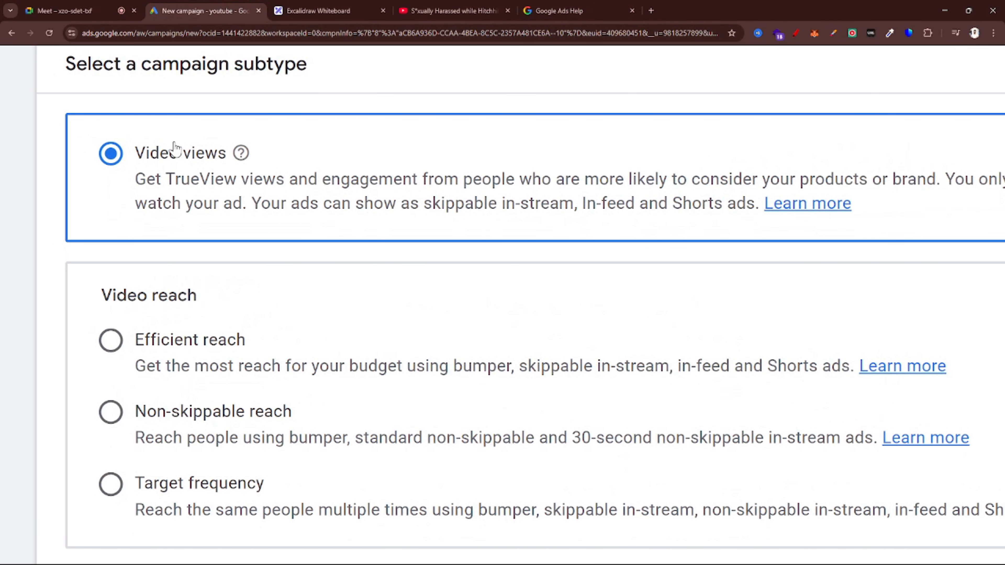
scroll(175, 150, "down", 5)
scroll(373, 315, "down", 3)
scroll(373, 314, "up", 10)
scroll(309, 361, "down", 4)
scroll(283, 261, "down", 4)
scroll(285, 266, "down", 1)
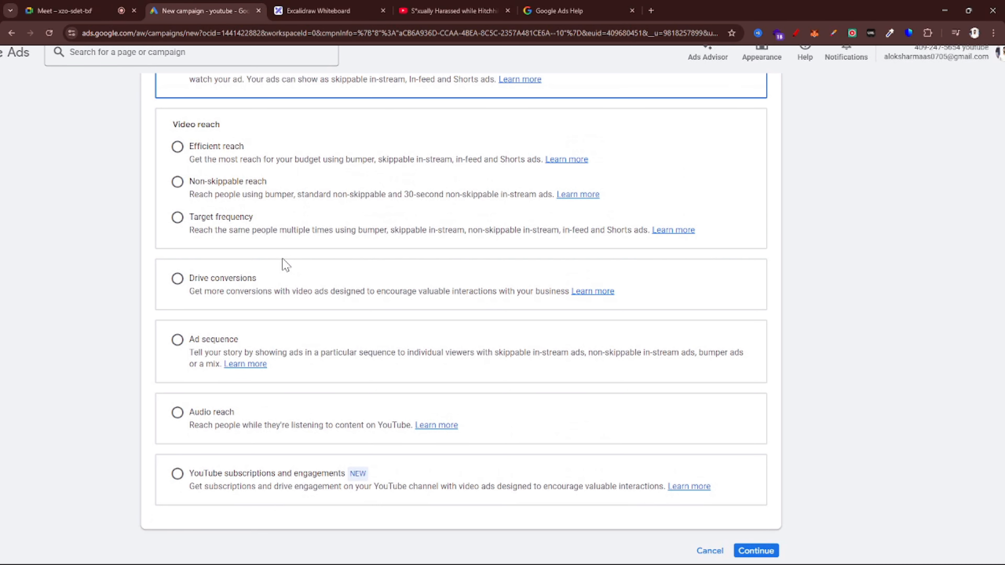
Step: Read the Video views subtype description, highlighting its TrueView views wording and its skippable in-stream, In-feed and Shorts ad formats
scroll(285, 264, "up", 3)
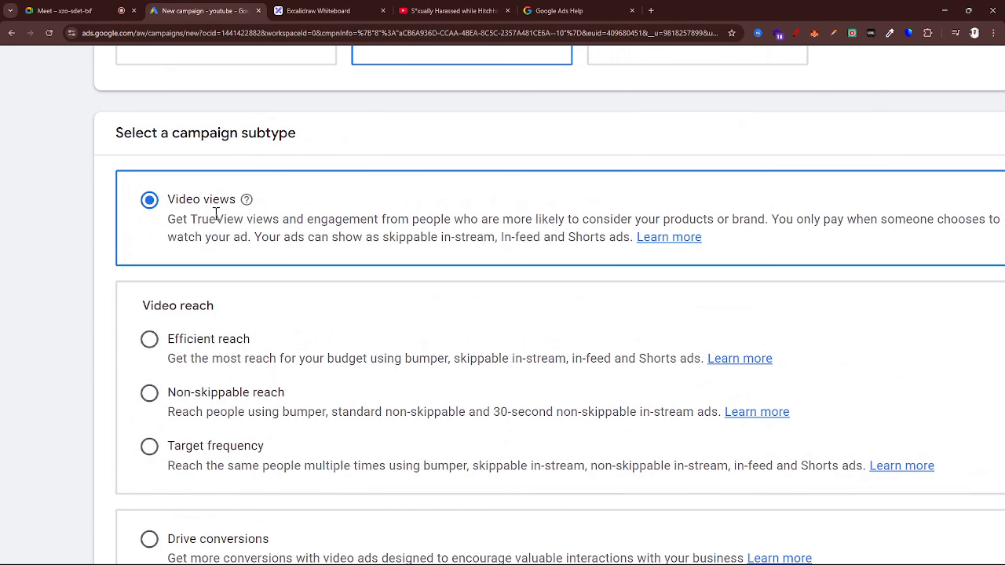
left_click_drag(194, 218, 473, 219)
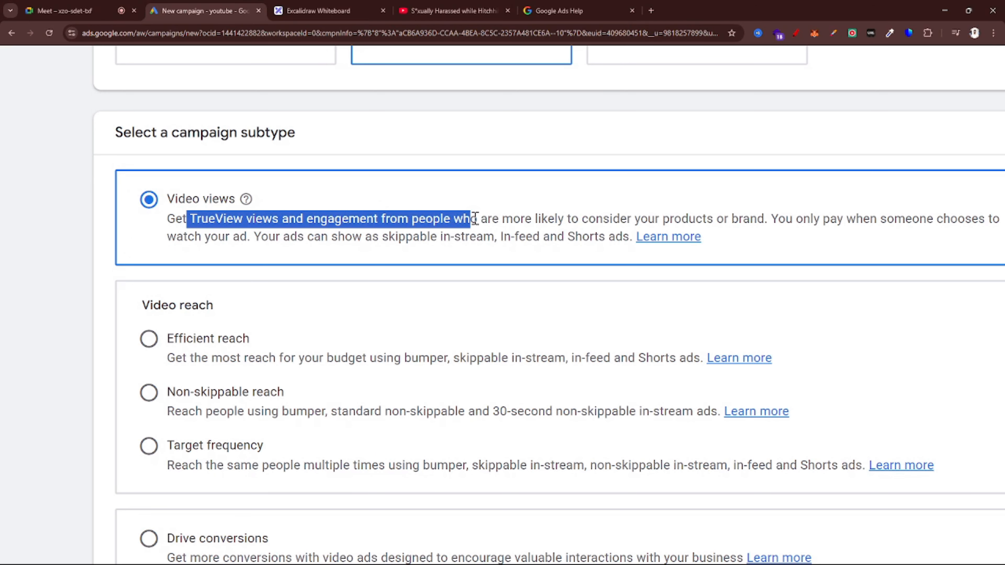
scroll(475, 219, "down", 2)
scroll(629, 267, "right", 1)
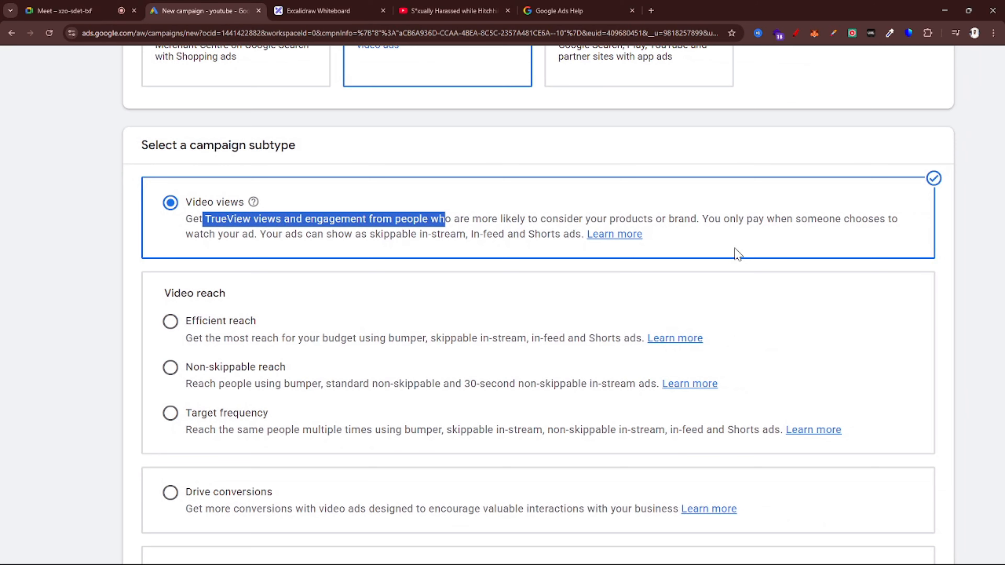
left_click(744, 239)
scroll(370, 246, "up", 3)
scroll(373, 248, "left", 2)
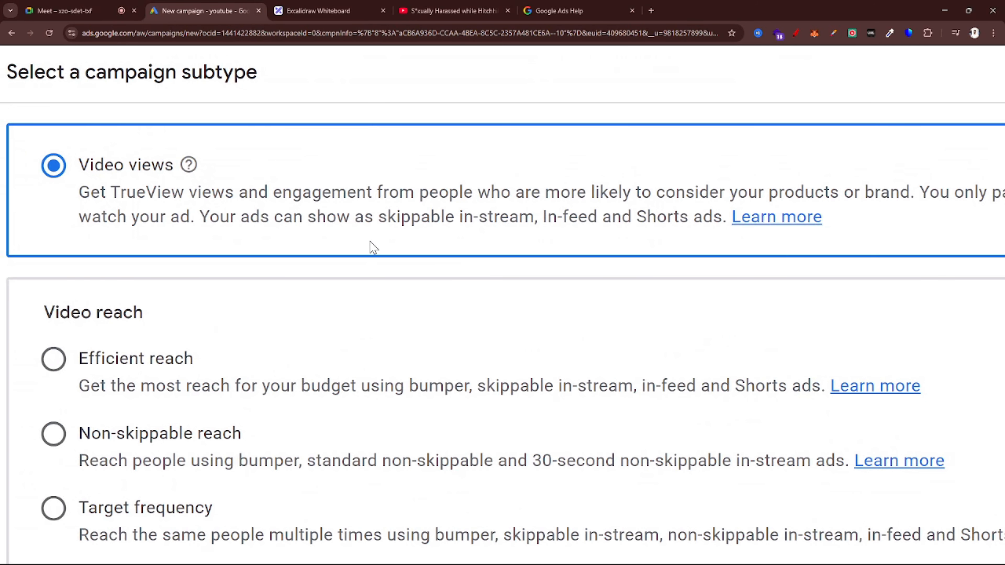
left_click_drag(379, 218, 538, 212)
left_click(545, 215)
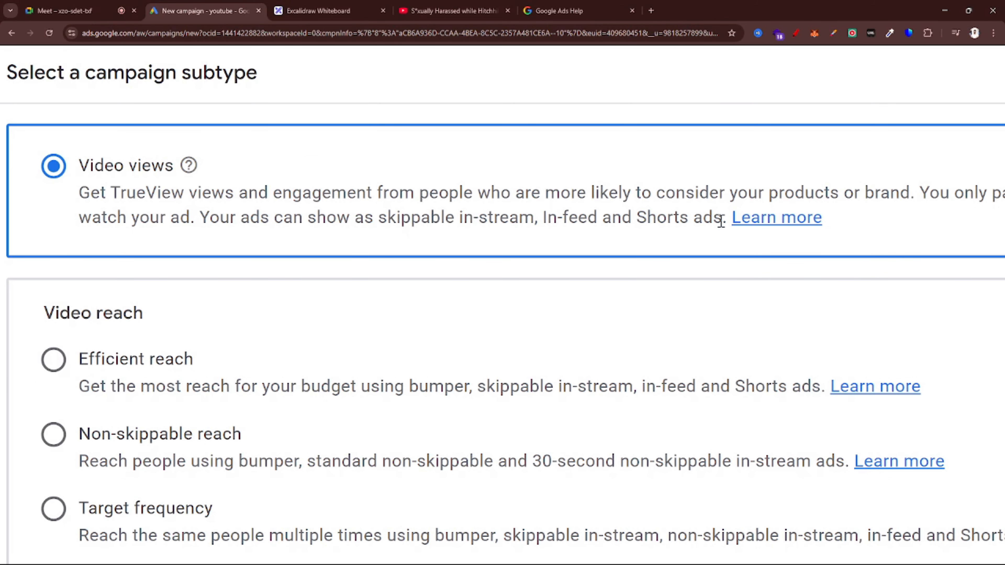
left_click_drag(724, 216, 542, 217)
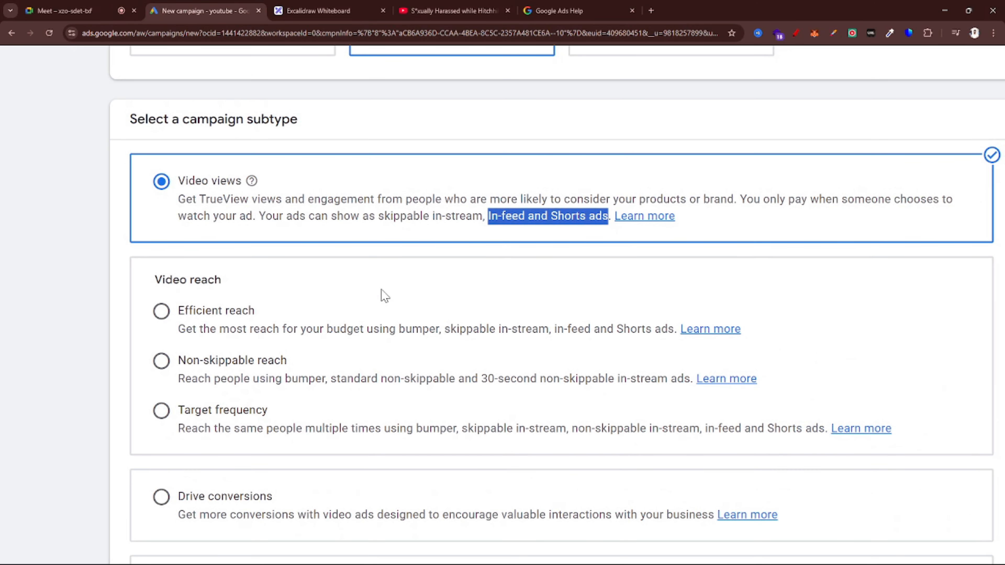
Step: Examine the Efficient reach description, highlighting its bumper, skippable in-stream and Shorts formats and the wording about most reach for the budget
scroll(383, 334, "down", 1)
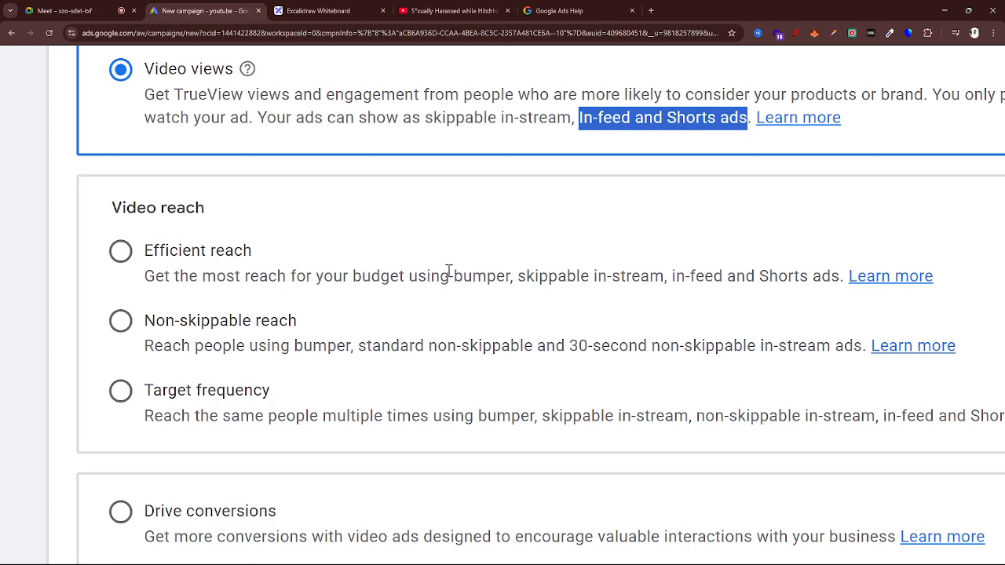
left_click_drag(457, 275, 532, 276)
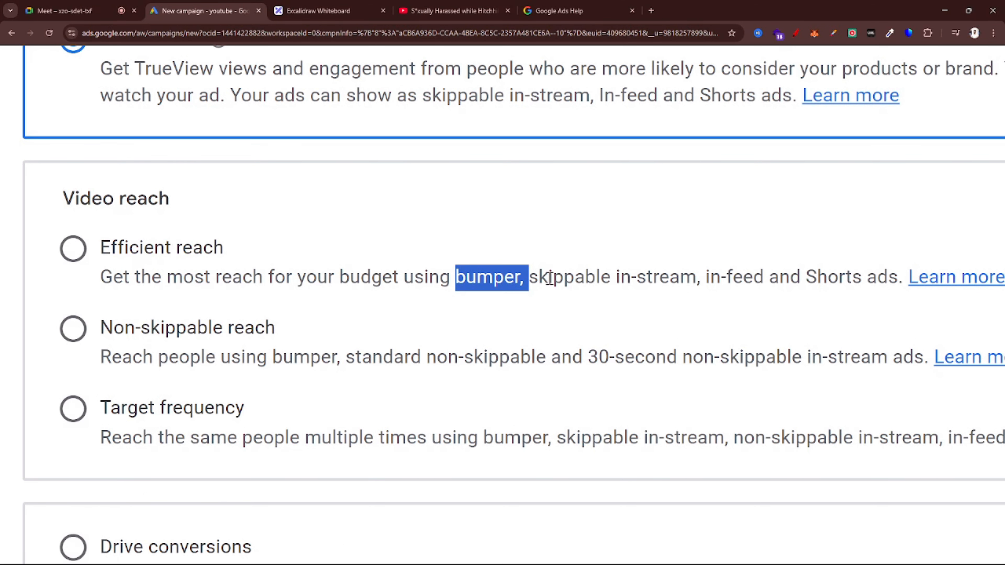
left_click(534, 276)
left_click_drag(528, 277, 707, 278)
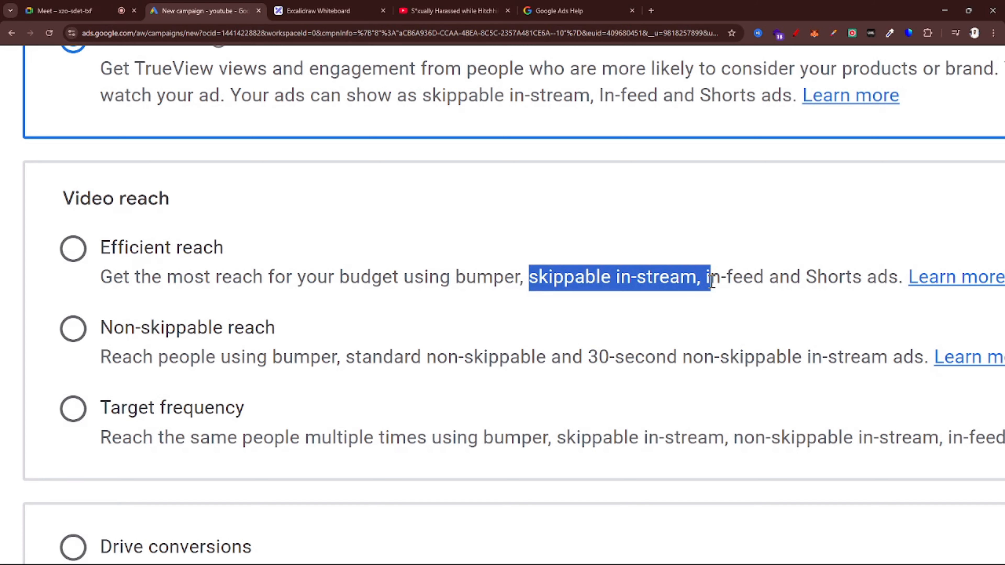
scroll(711, 278, "right", 2)
left_click(637, 273)
left_click_drag(637, 276, 837, 276)
scroll(837, 275, "left", 3)
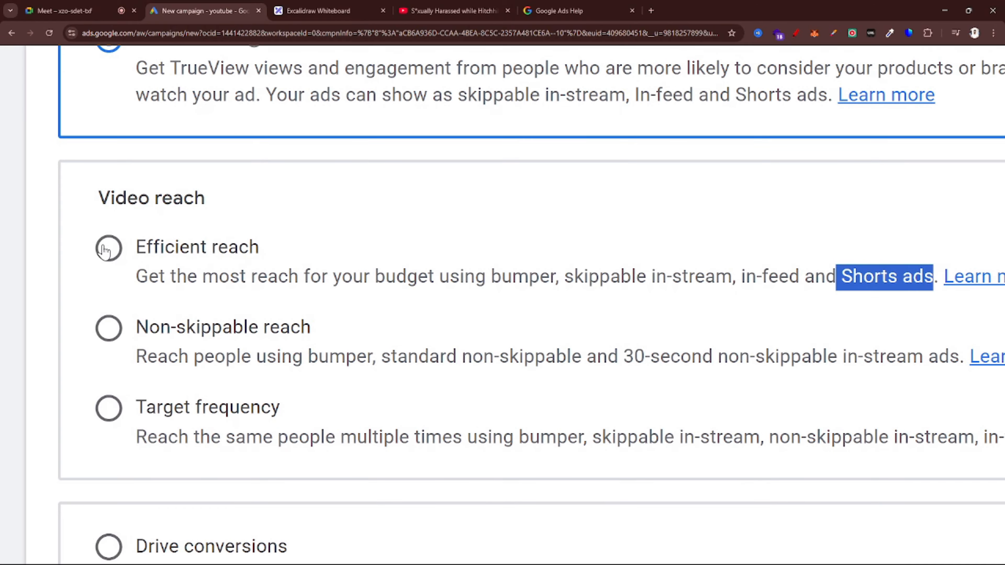
left_click_drag(137, 277, 490, 277)
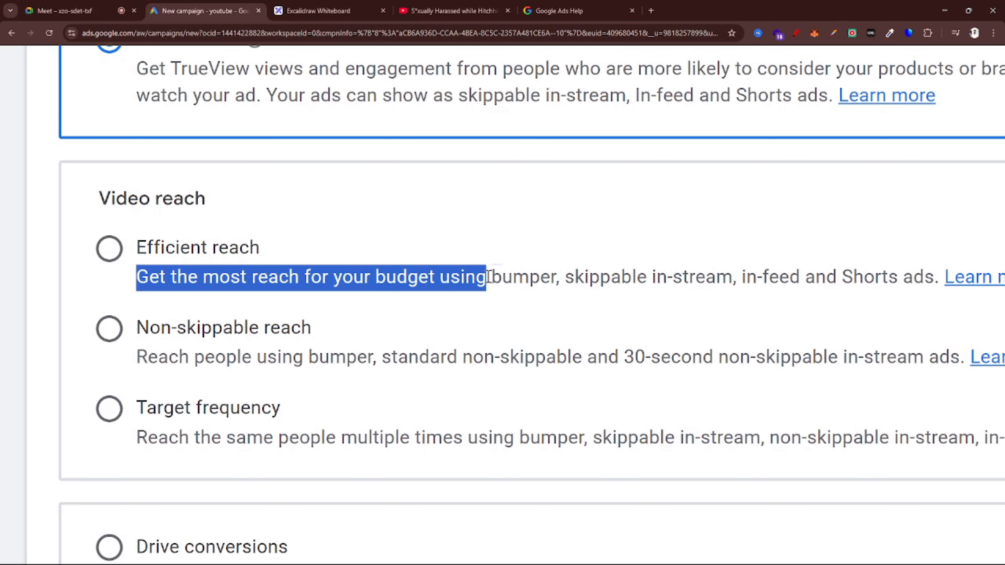
scroll(488, 276, "up", 3)
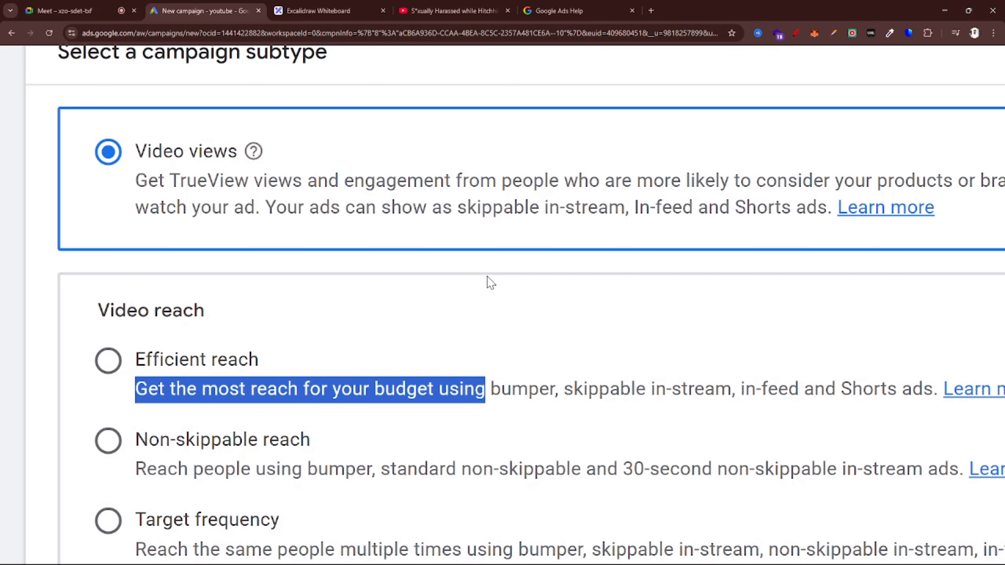
scroll(491, 282, "down", 3)
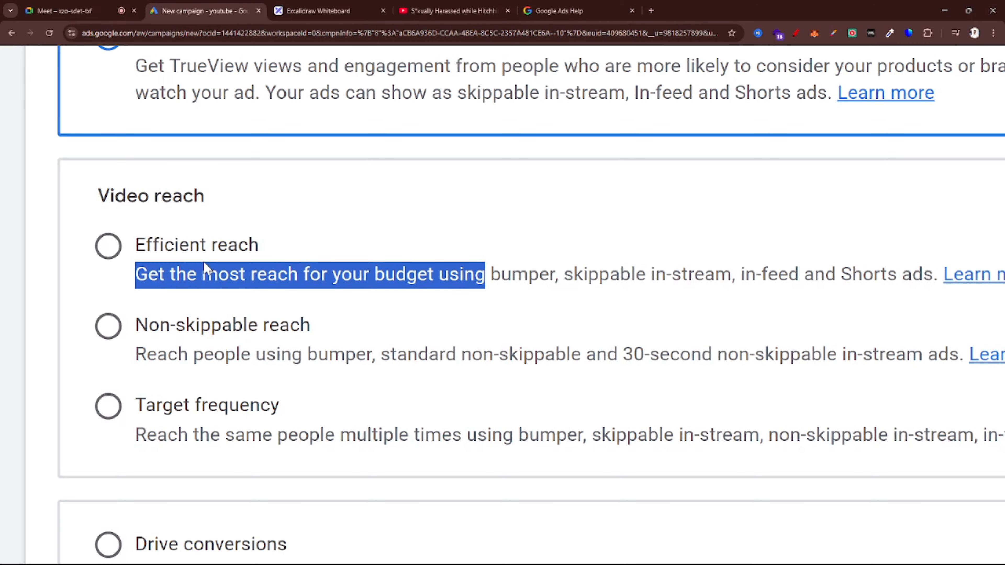
Step: Examine the Non-skippable reach subtype, highlighting its name and its bumper, standard non-skippable and 30-second non-skippable in-stream formats
scroll(206, 269, "down", 3)
left_click(100, 242)
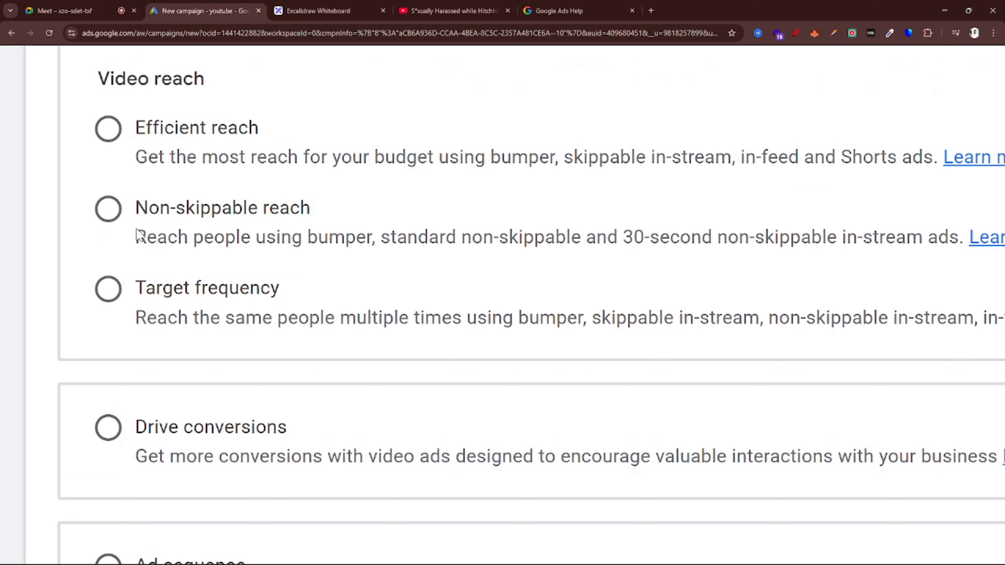
left_click_drag(136, 214, 321, 218)
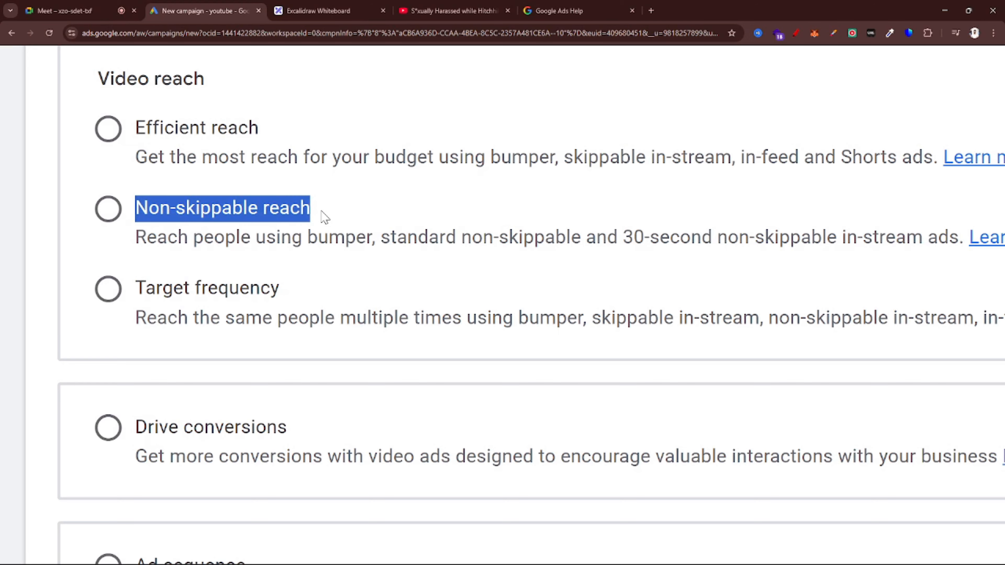
scroll(322, 216, "down", 1)
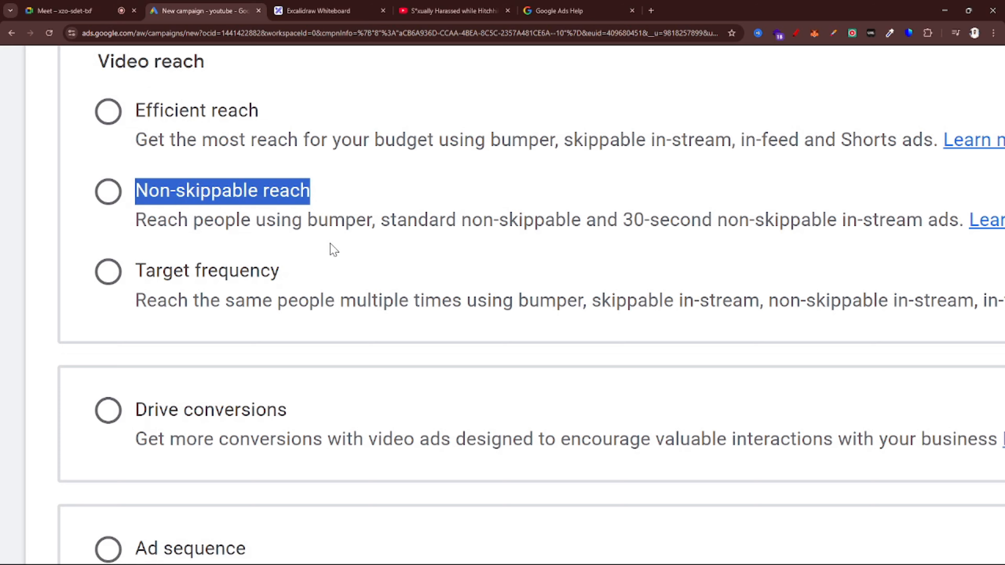
left_click_drag(292, 220, 378, 218)
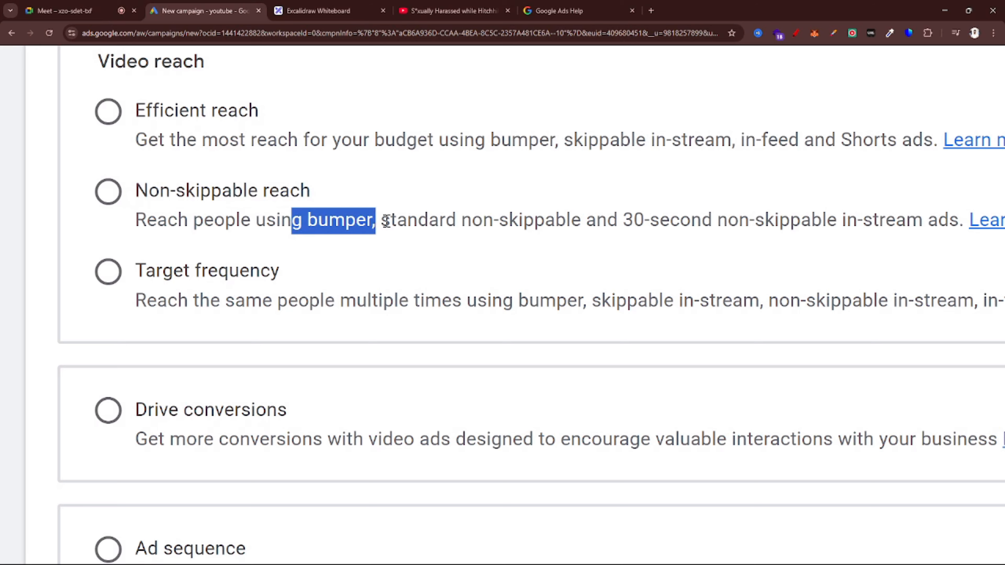
left_click(387, 221)
left_click_drag(375, 219, 584, 219)
scroll(584, 218, "right", 3)
left_click(552, 265)
left_click_drag(522, 222, 855, 236)
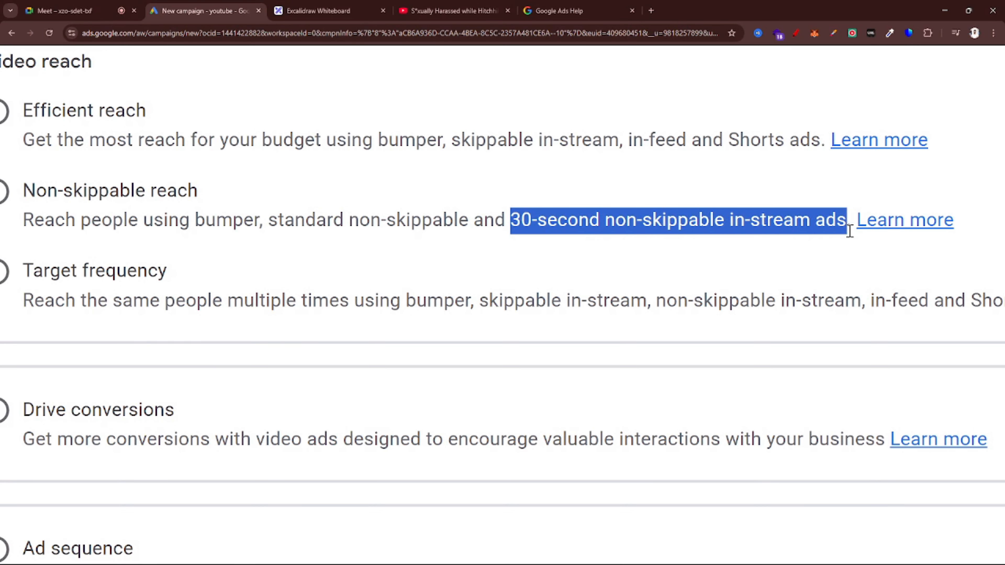
scroll(756, 254, "left", 3)
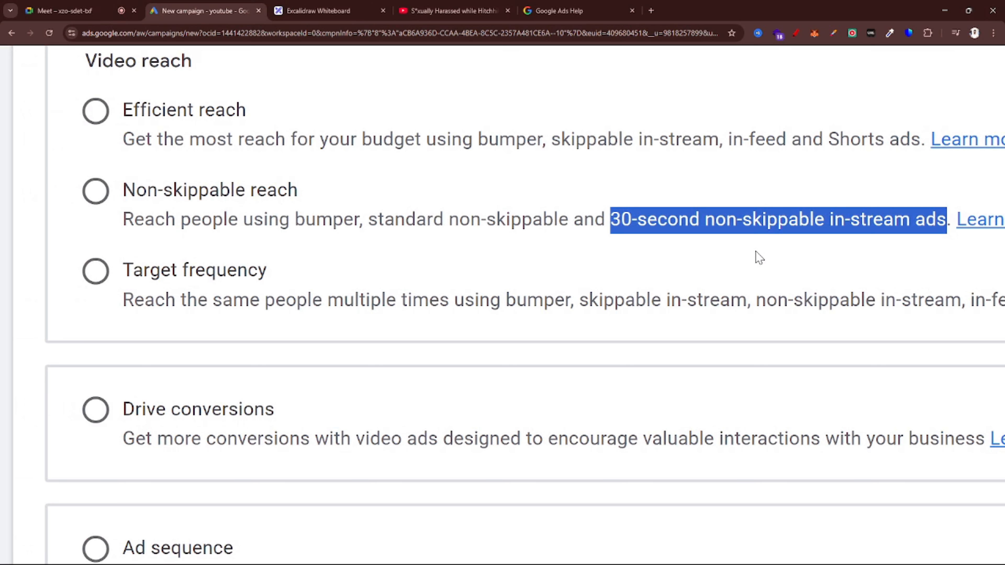
left_click_drag(370, 218, 450, 213)
left_click_drag(606, 219, 707, 219)
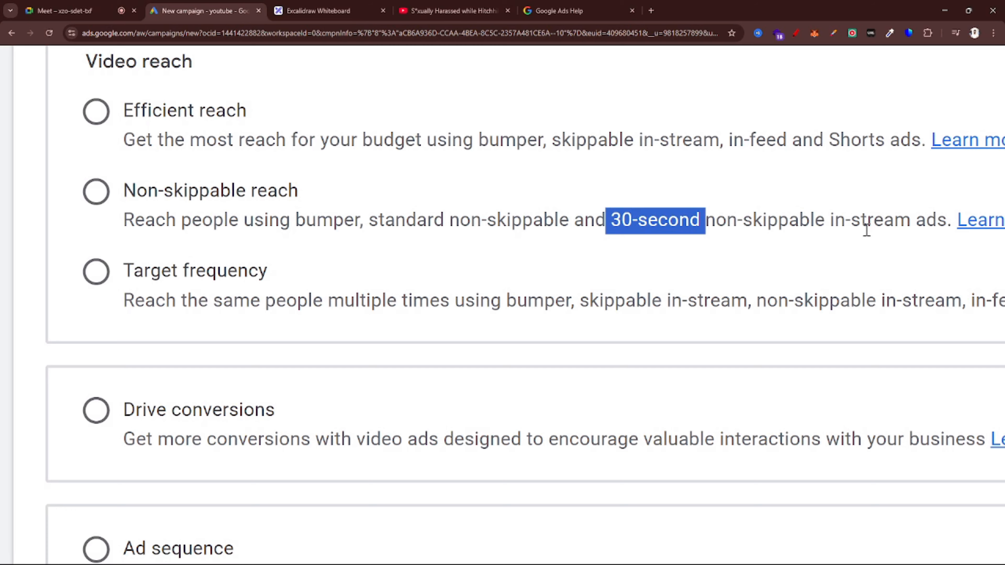
Step: Switch to the open YouTube video and play its pre-roll ads, pausing the second one to examine how in-stream ads can be skipped
left_click(451, 11)
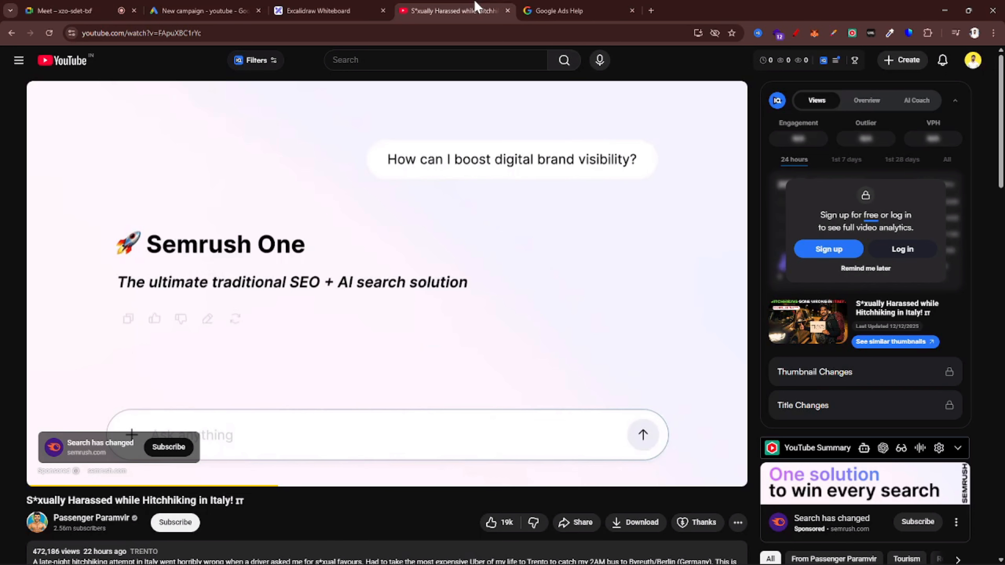
left_click(442, 249)
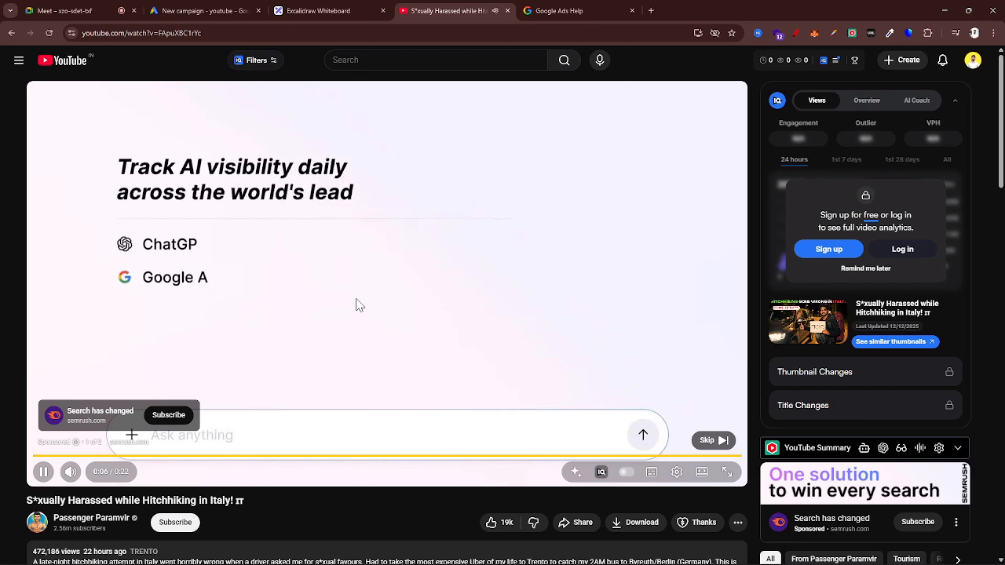
mouse_move(971, 562)
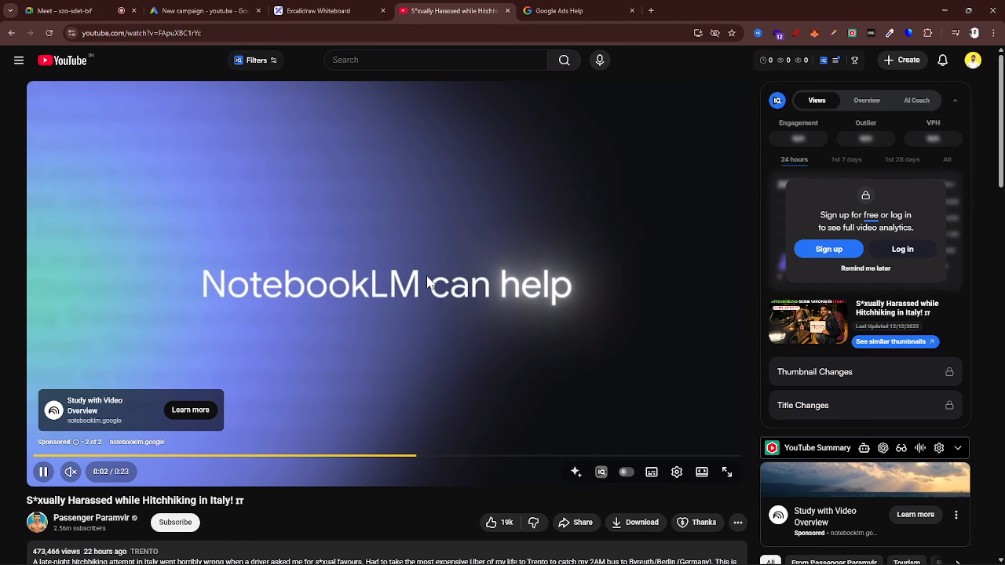
left_click(430, 282)
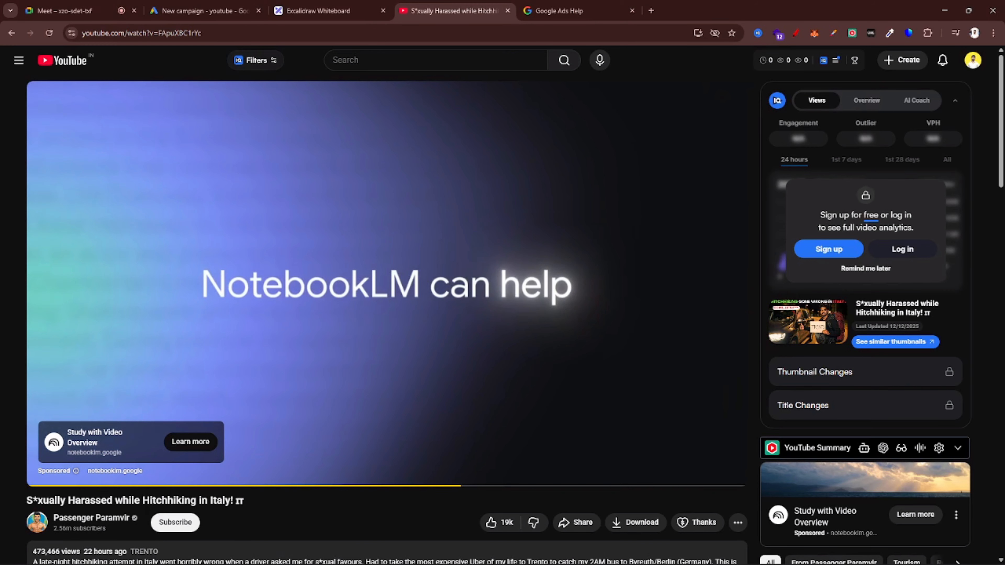
left_click(527, 280)
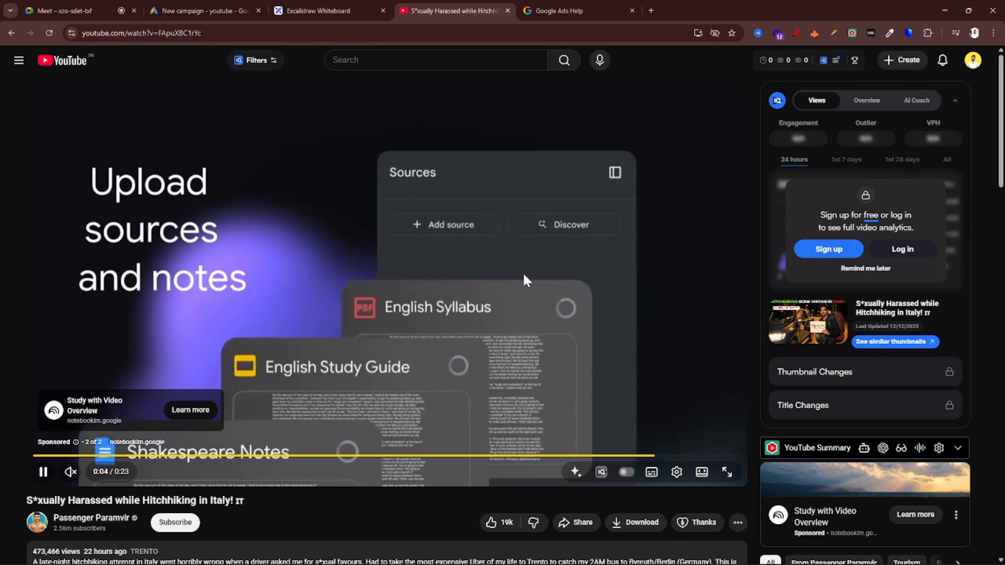
left_click(525, 279)
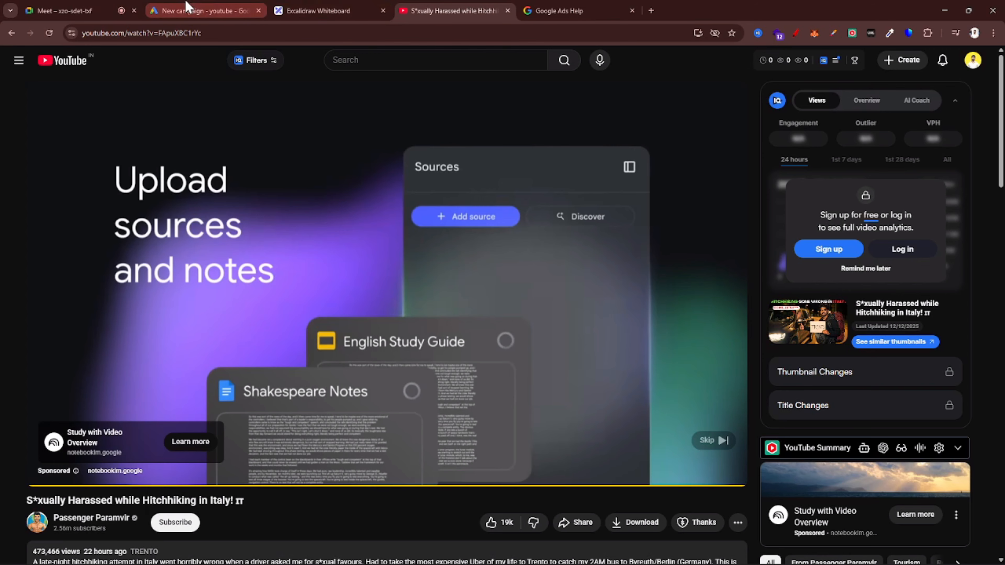
Step: Return to the new Google Ads campaign and highlight the bumper and standard non-skippable formats under Non-skippable reach
left_click(190, 11)
left_click_drag(291, 218, 371, 216)
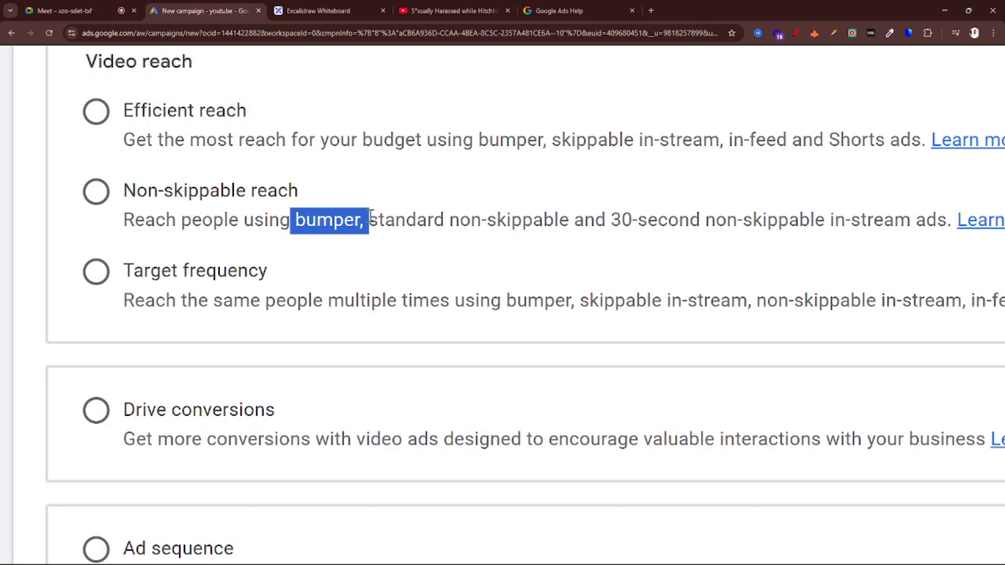
left_click(381, 218)
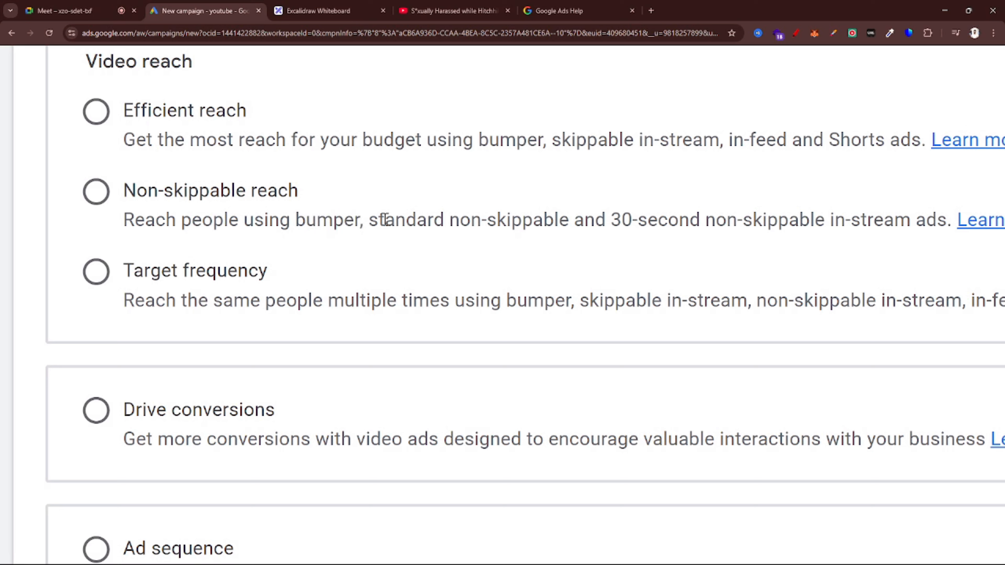
left_click_drag(359, 217, 572, 210)
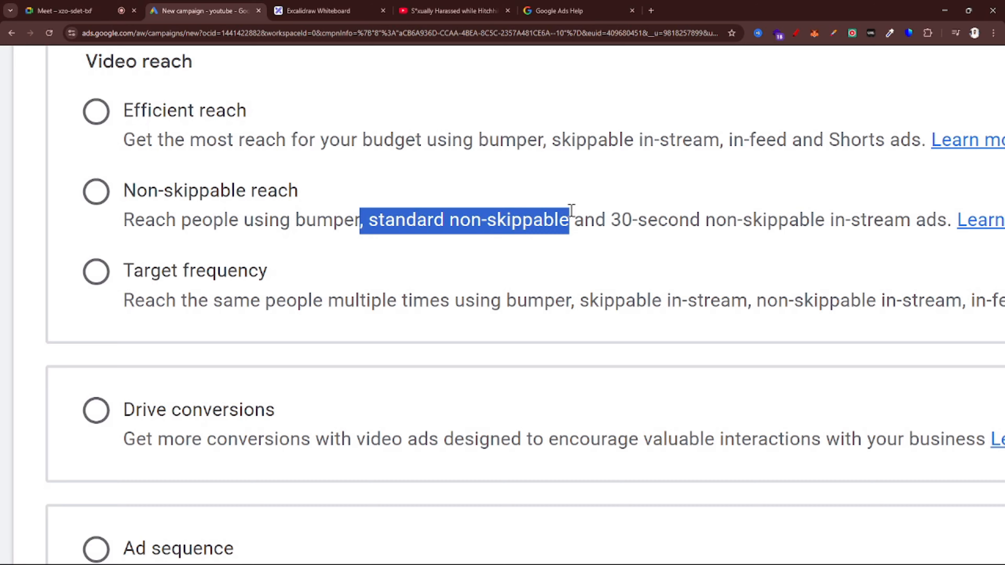
Step: Examine the Target frequency subtype, highlighting its name and the wording about reaching the same people multiple times
scroll(572, 211, "down", 2)
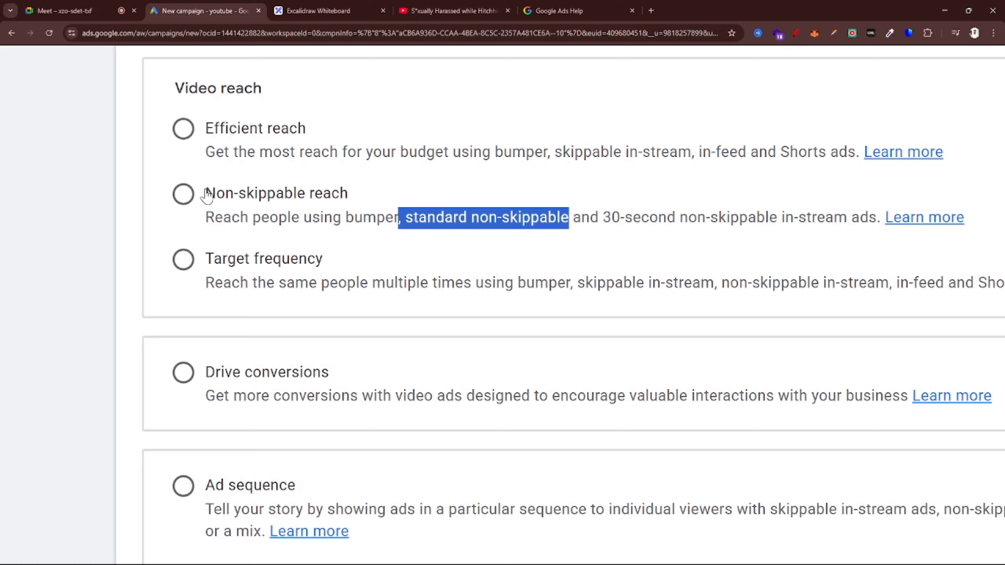
scroll(234, 206, "down", 1)
scroll(234, 206, "down", 1)
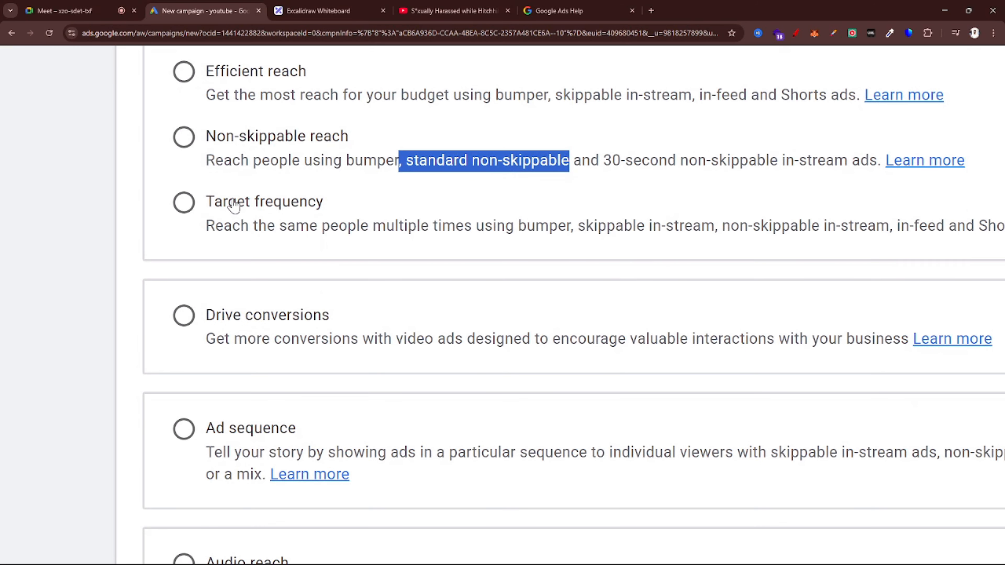
scroll(234, 206, "right", 2)
scroll(234, 206, "down", 1)
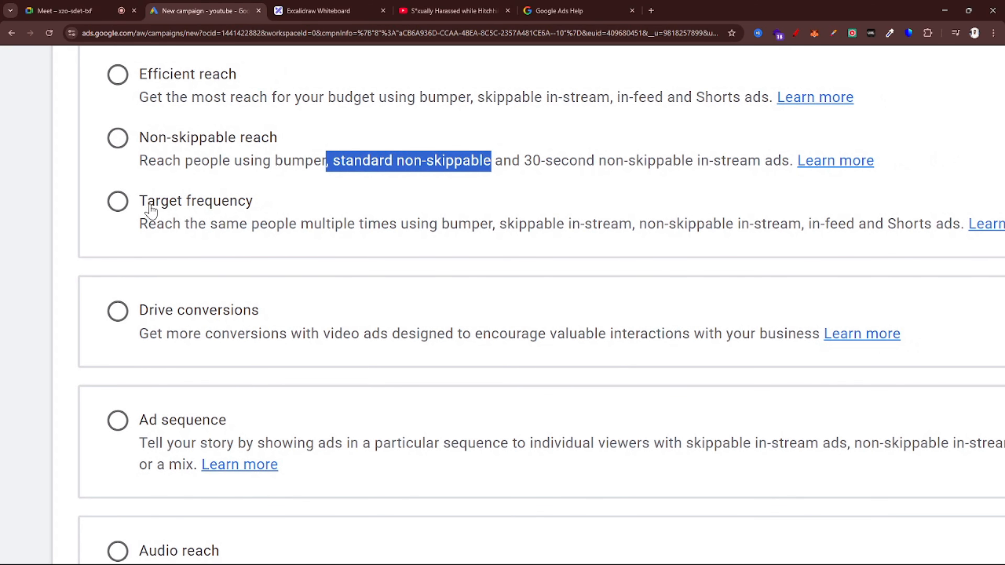
left_click_drag(129, 202, 268, 205)
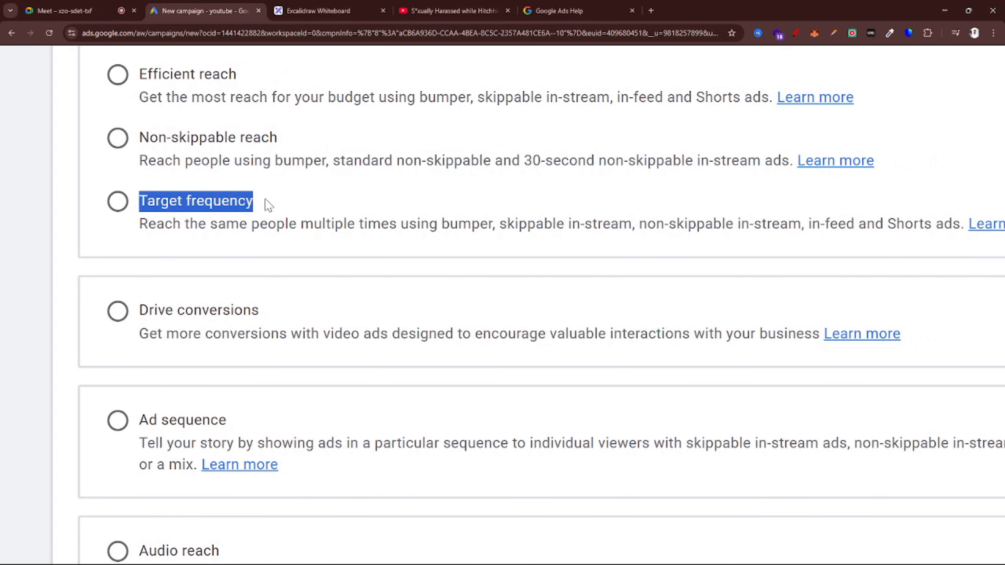
left_click_drag(129, 229, 439, 233)
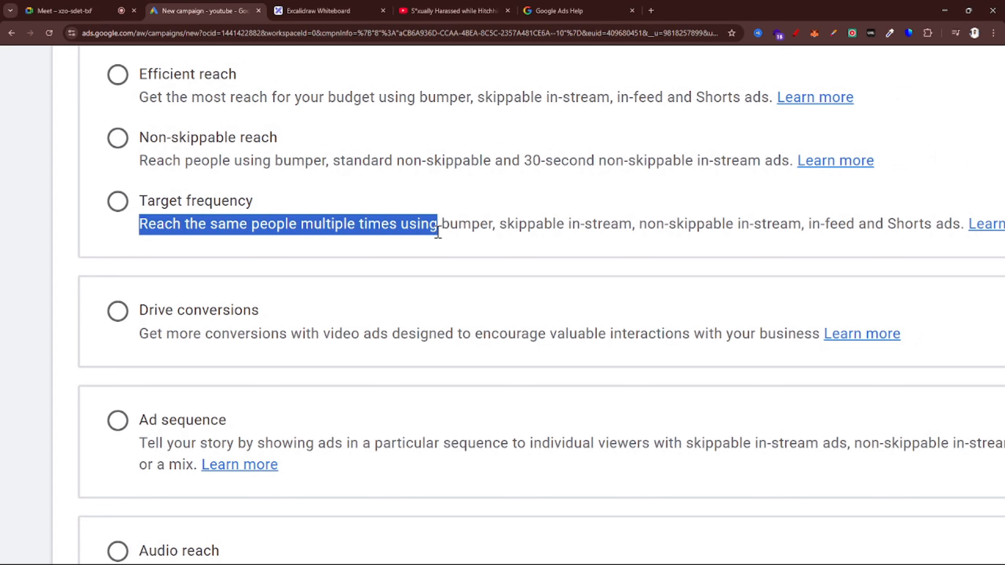
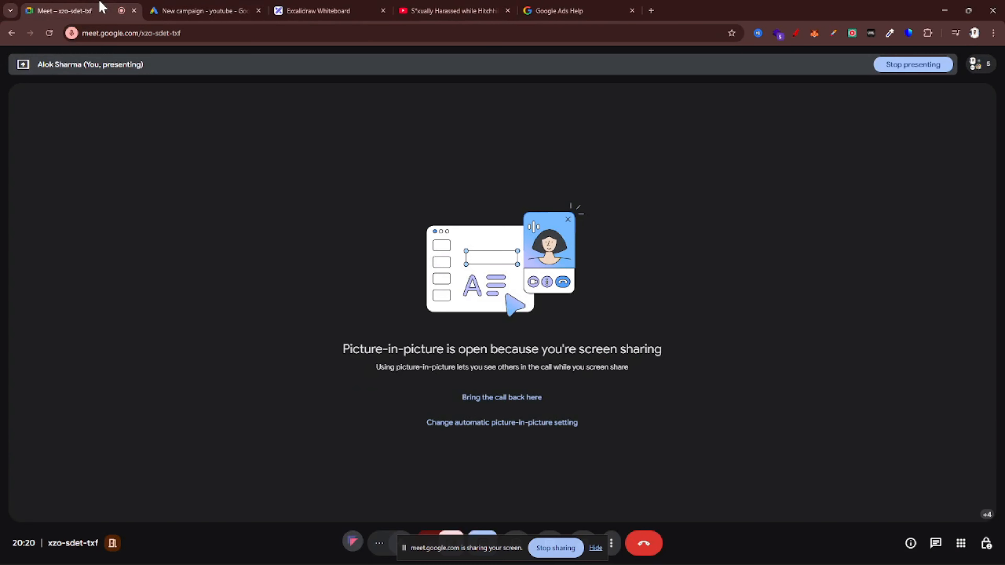
Step: Return to the new Google Ads campaign and examine the Drive conversions subtype, highlighting its description and the word conversions
left_click(314, 6)
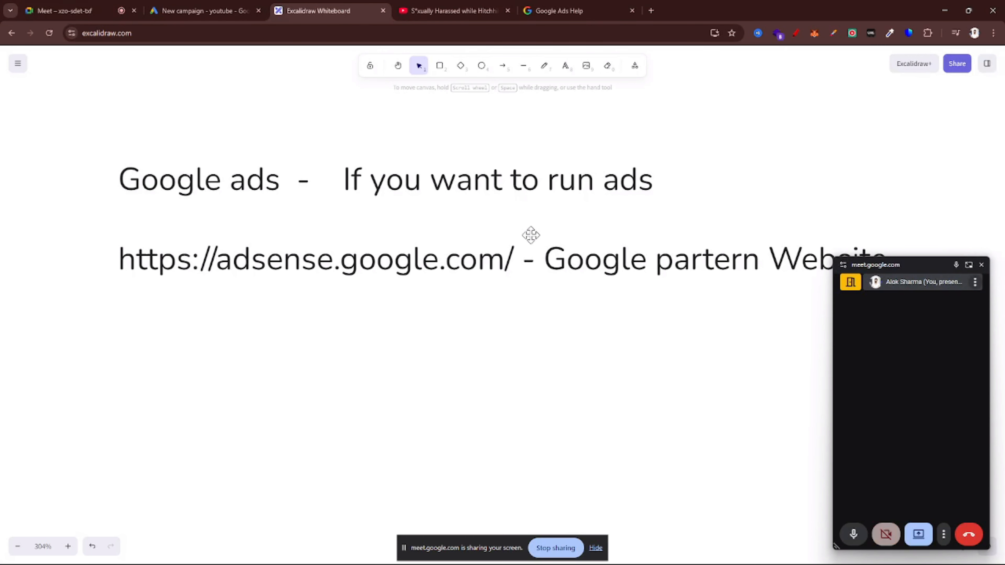
left_click(225, 9)
scroll(422, 180, "down", 3)
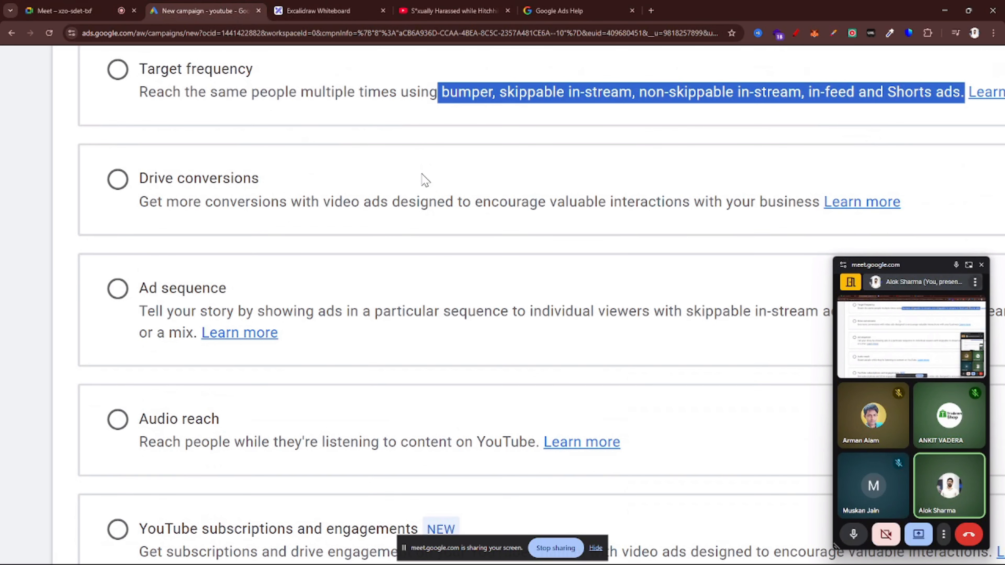
scroll(191, 197, "down", 1)
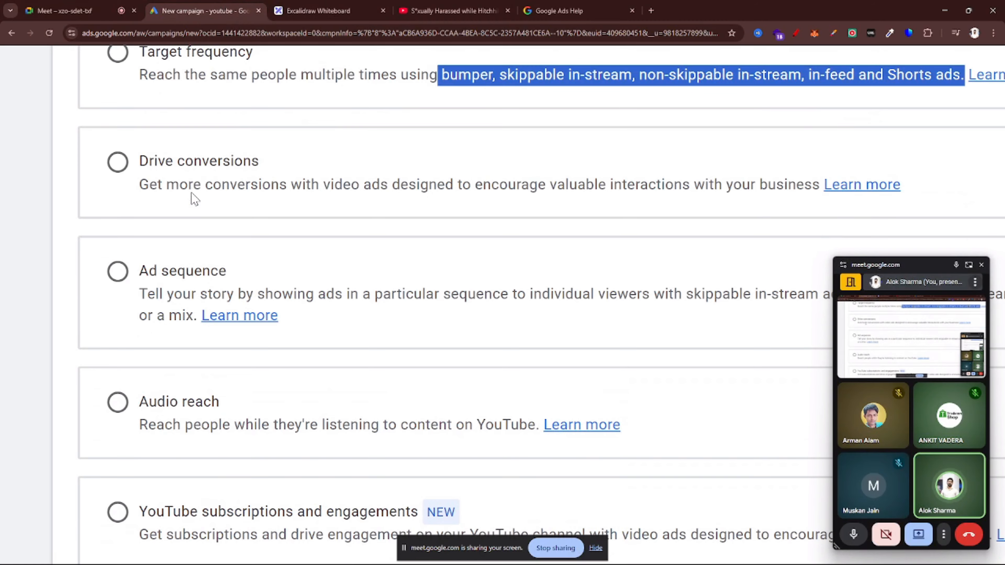
left_click_drag(136, 190, 389, 193)
left_click(264, 158)
double_click(218, 162)
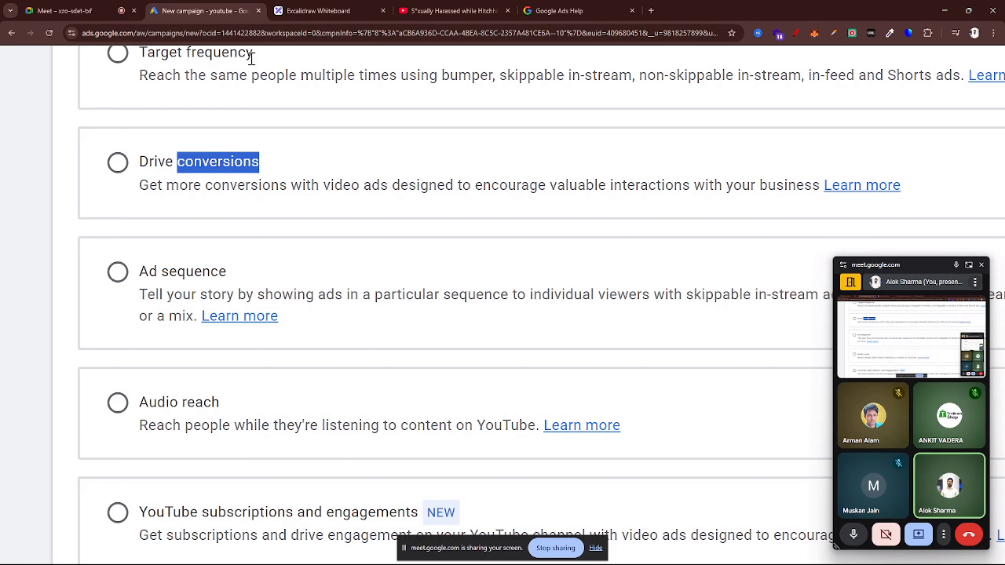
Step: Switch to the YouTube video, follow the in-stream ad to the NotebookLM landing page, review it and launch NotebookLM
left_click(468, 11)
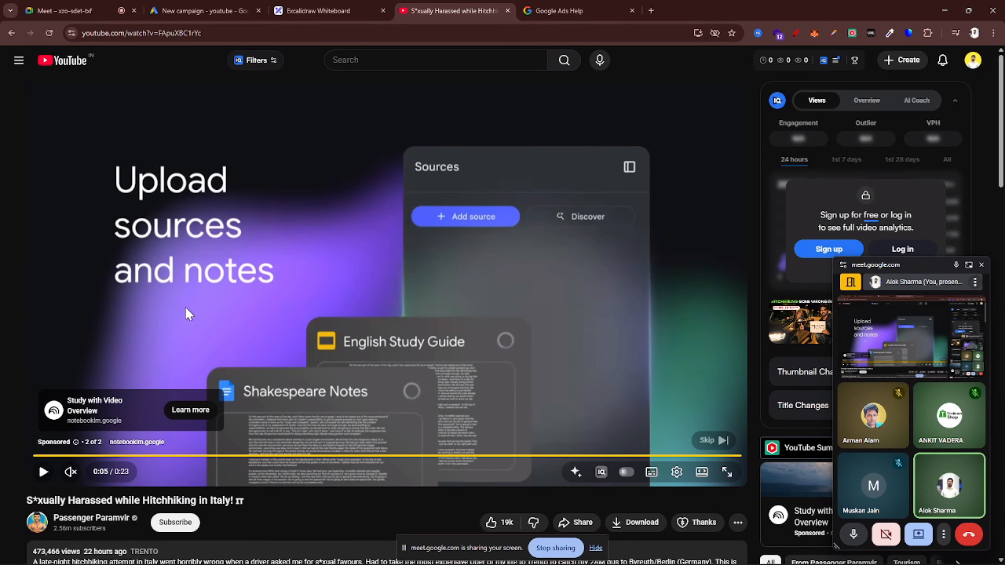
left_click(181, 411)
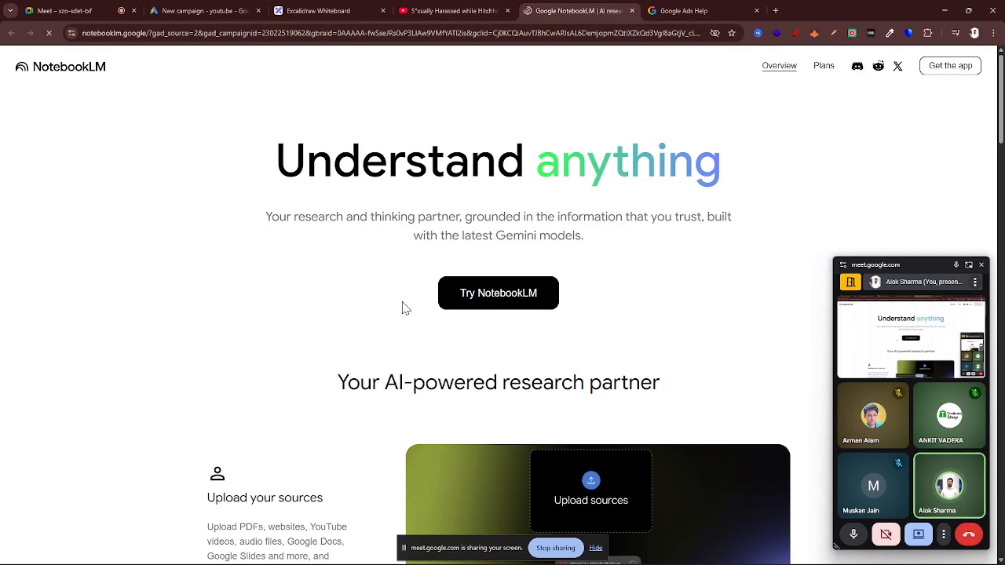
scroll(713, 213, "down", 5)
scroll(714, 214, "up", 5)
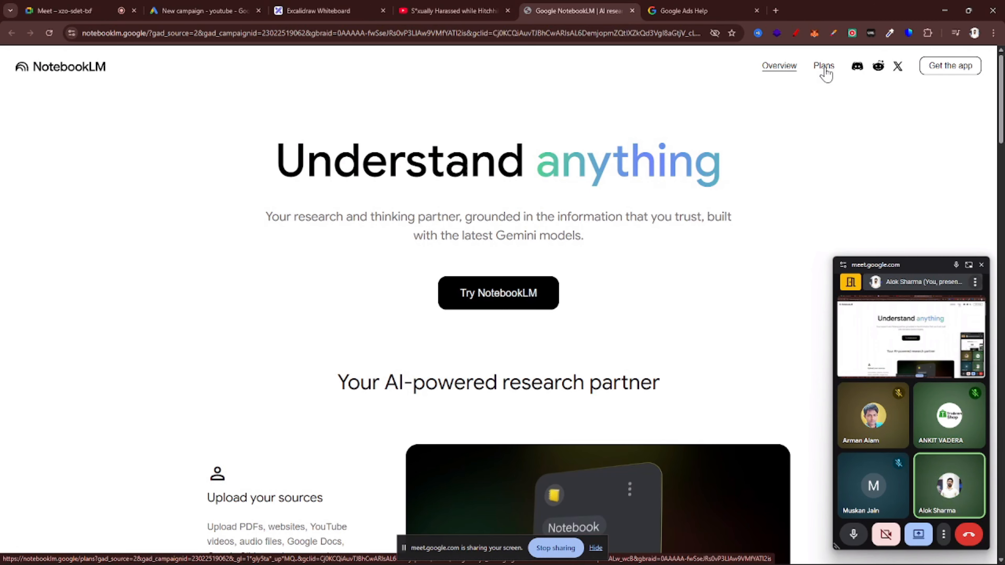
scroll(526, 299, "down", 20)
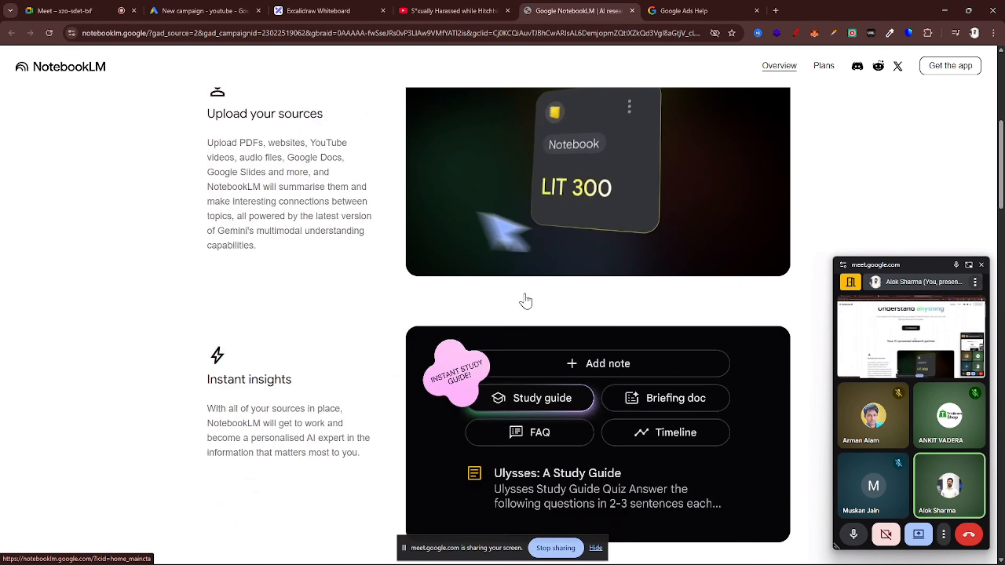
scroll(524, 293, "up", 20)
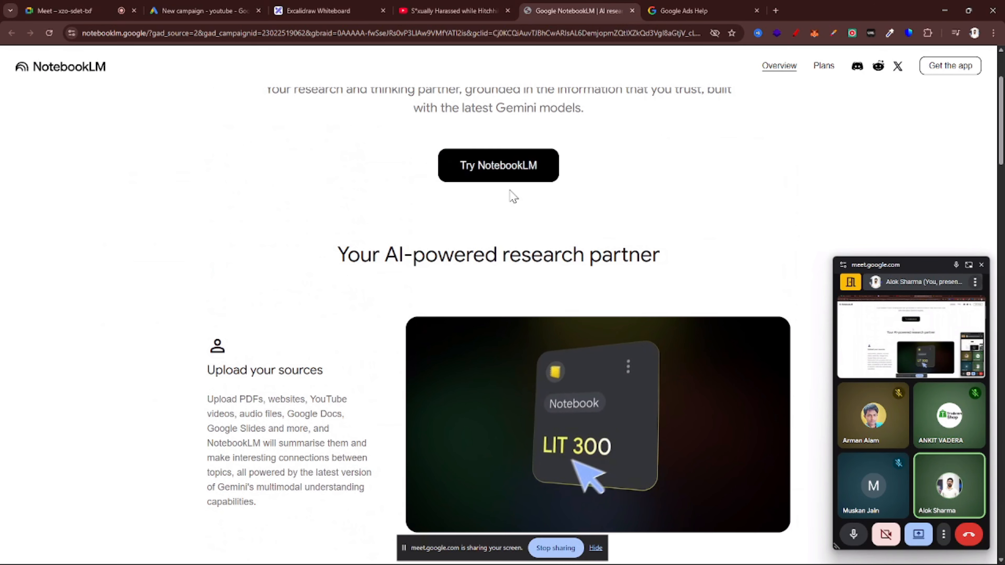
left_click(505, 172)
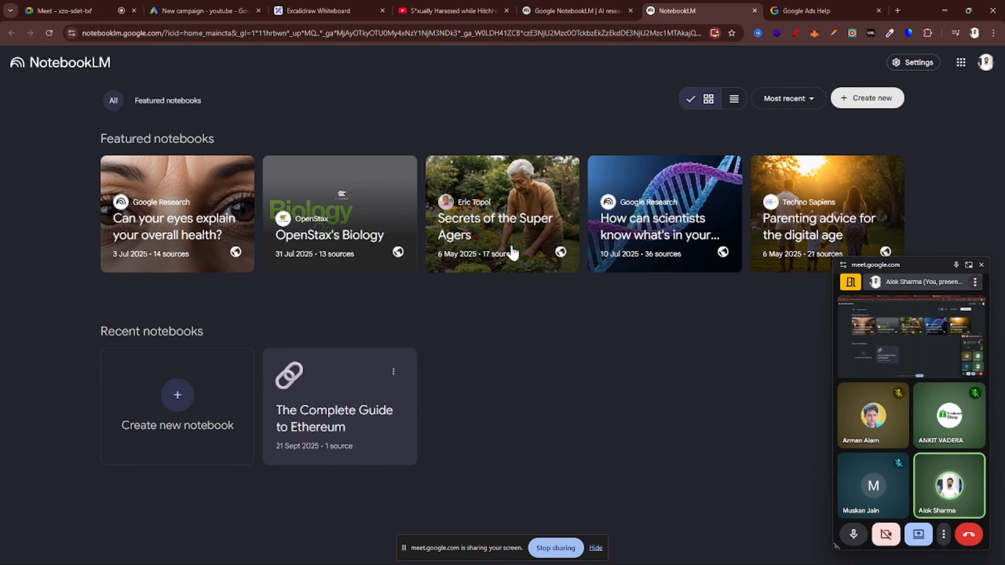
Step: Search Google for cyberbacker careers in a new browser tab and look through the results
key("ctrl+t")
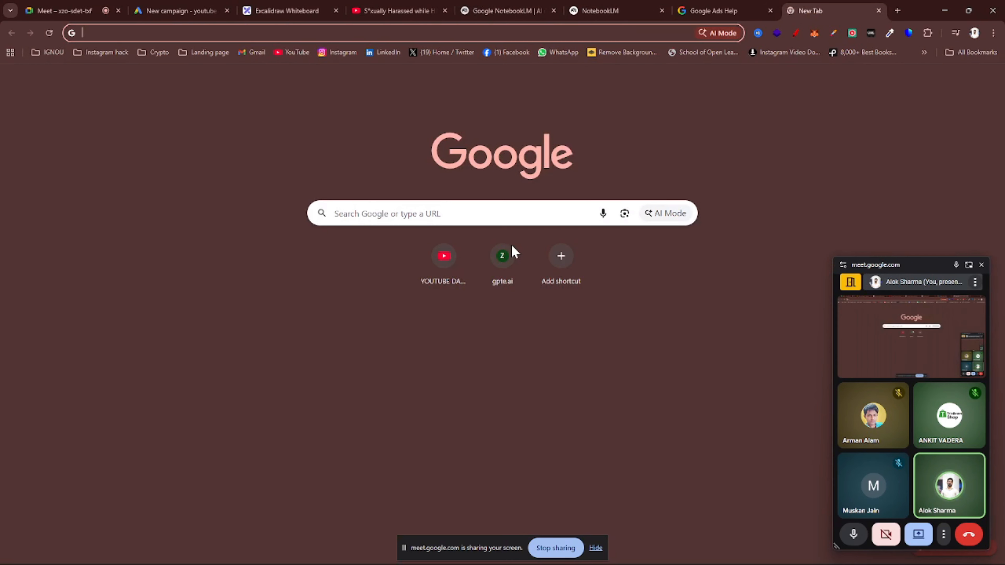
left_click(431, 33)
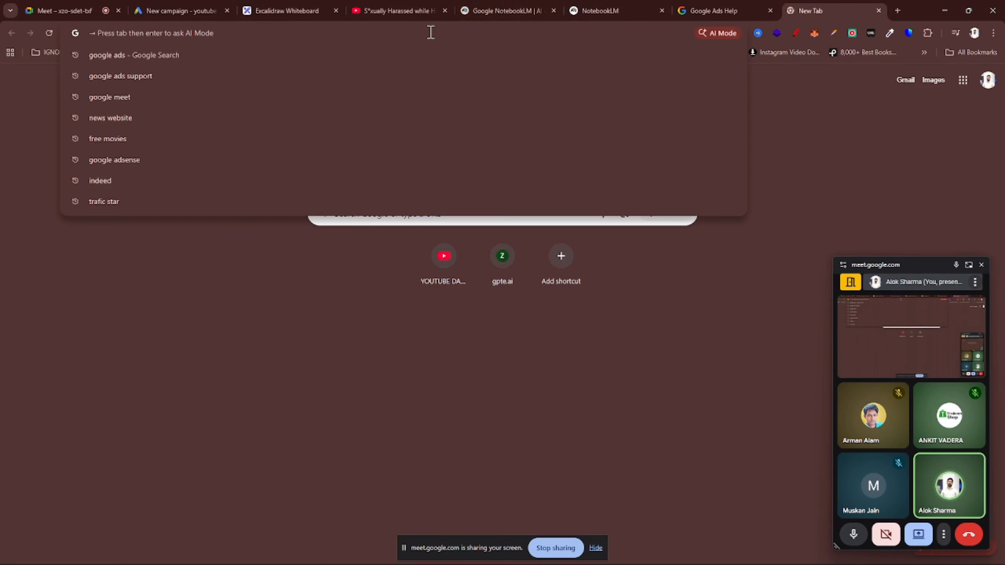
type("CYERB")
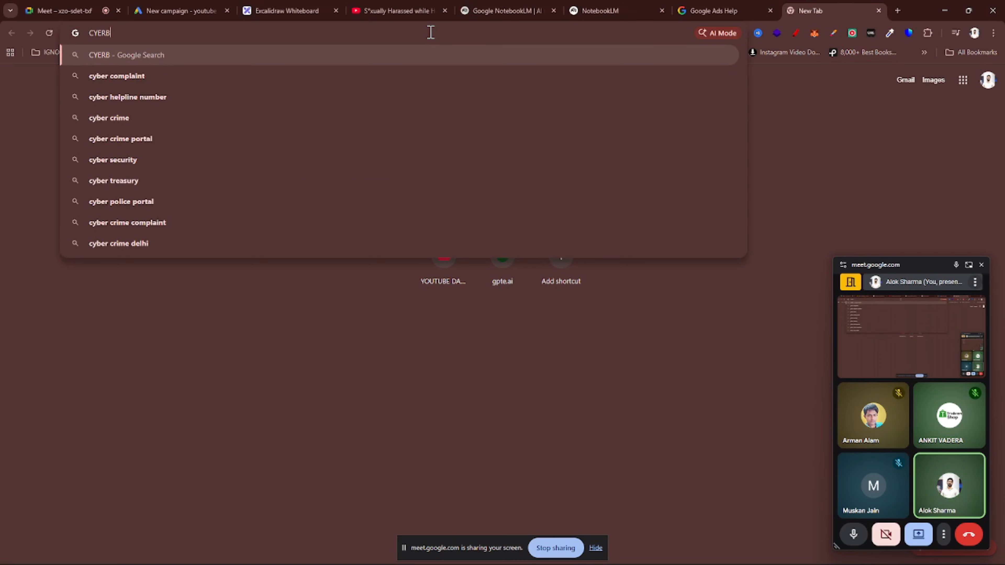
key("Down")
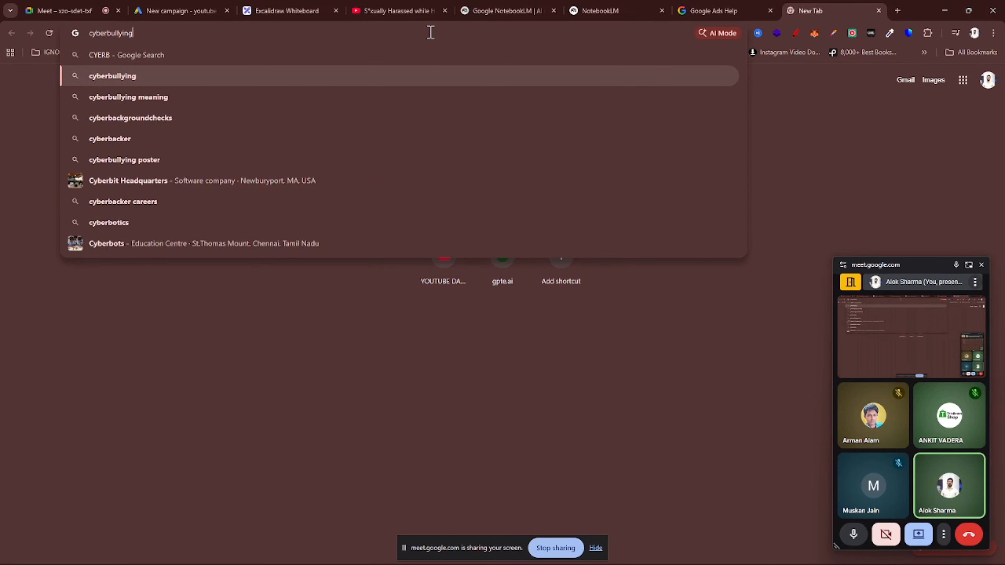
key("Down")
key("Down")
key("Down")
key("Down")
key("Down")
key("Down")
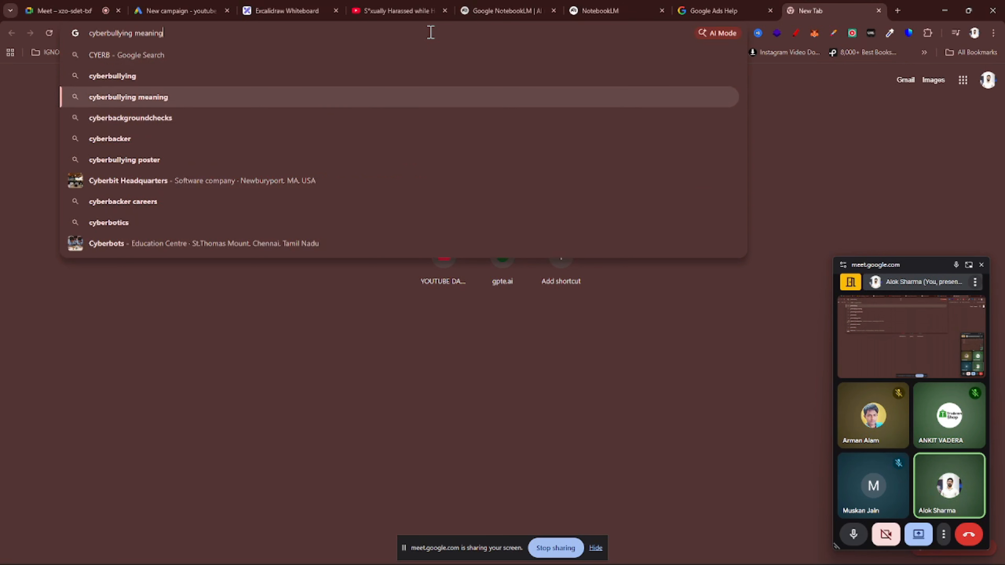
key("Return")
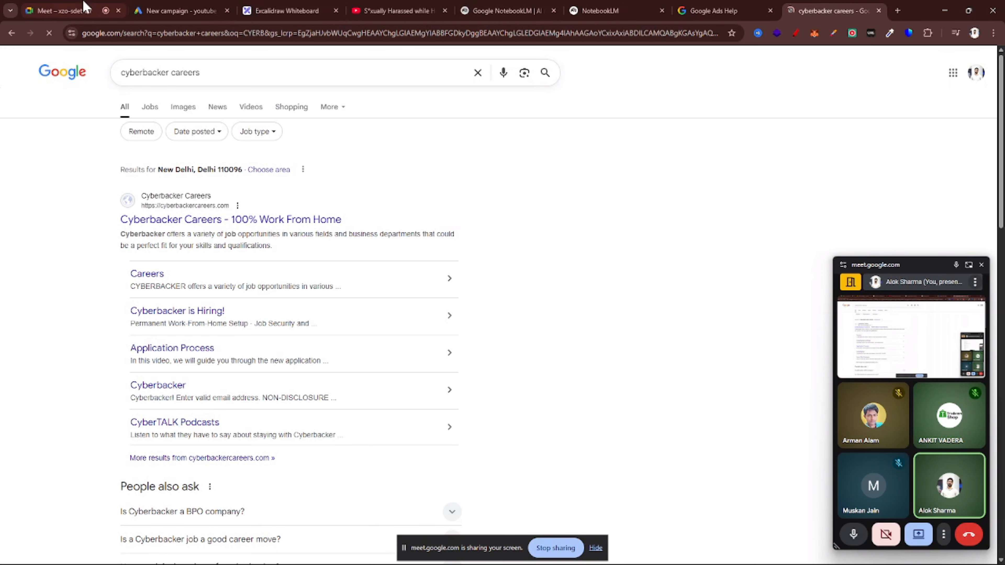
scroll(194, 261, "down", 6)
scroll(194, 261, "down", 10)
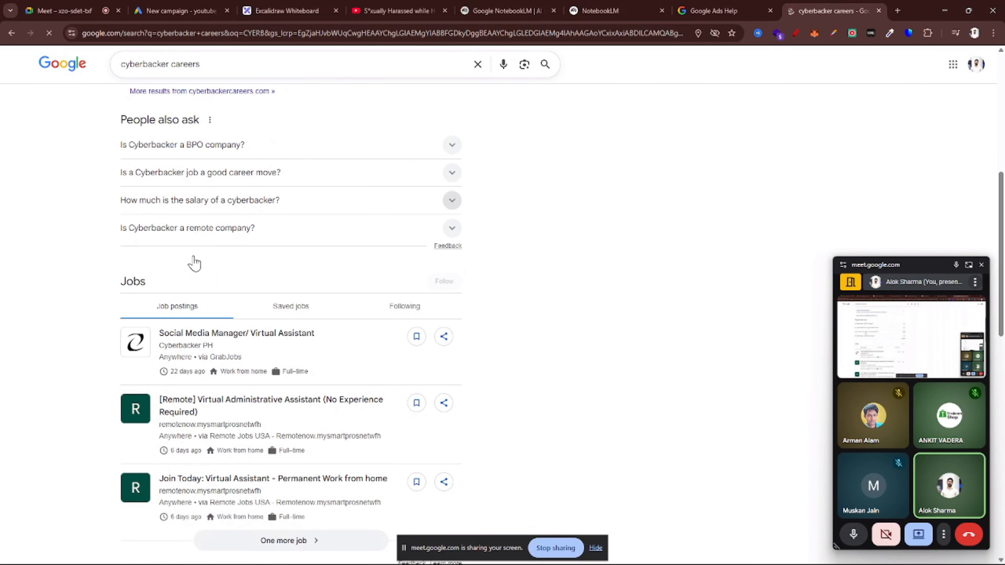
scroll(194, 264, "up", 20)
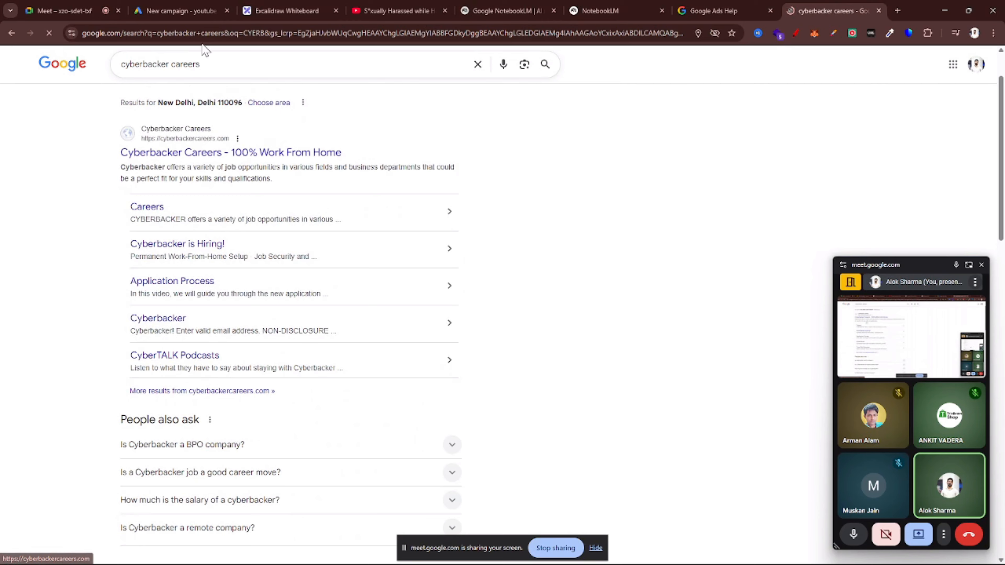
Step: Search Google for digital marketing course and bring the sponsored results into view
triple_click(224, 67)
key("BackSpace")
type("d")
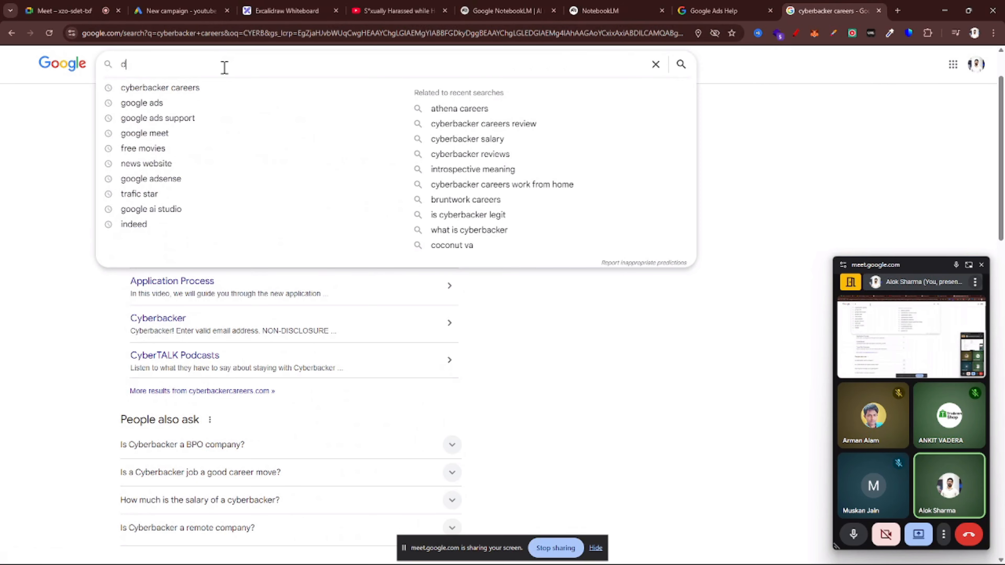
key("Down")
key("Return")
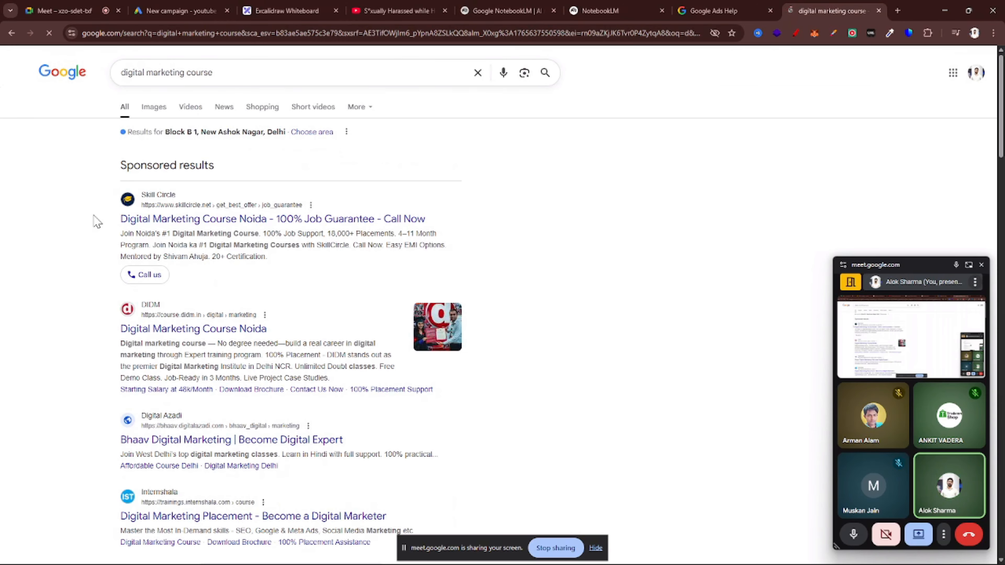
scroll(115, 229, "up", 4)
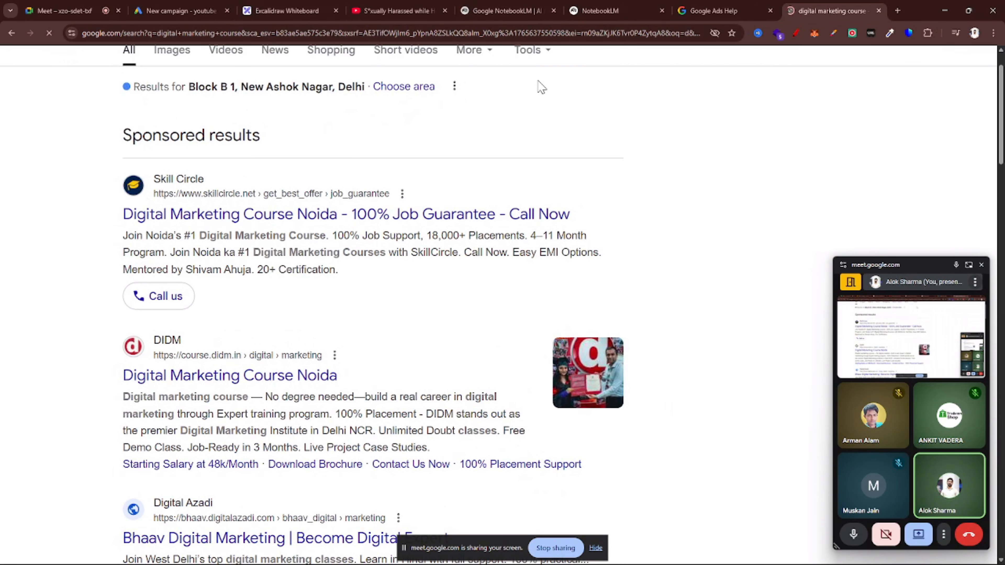
Step: Circle the Skill Circle sponsored result in red with the page annotation tool and clear the drawing
left_click(796, 33)
mouse_move(192, 112)
left_mouse_down()
mouse_move(63, 135)
mouse_move(105, 298)
mouse_move(400, 312)
mouse_move(644, 257)
mouse_move(482, 141)
mouse_move(165, 84)
mouse_move(159, 106)
left_mouse_up()
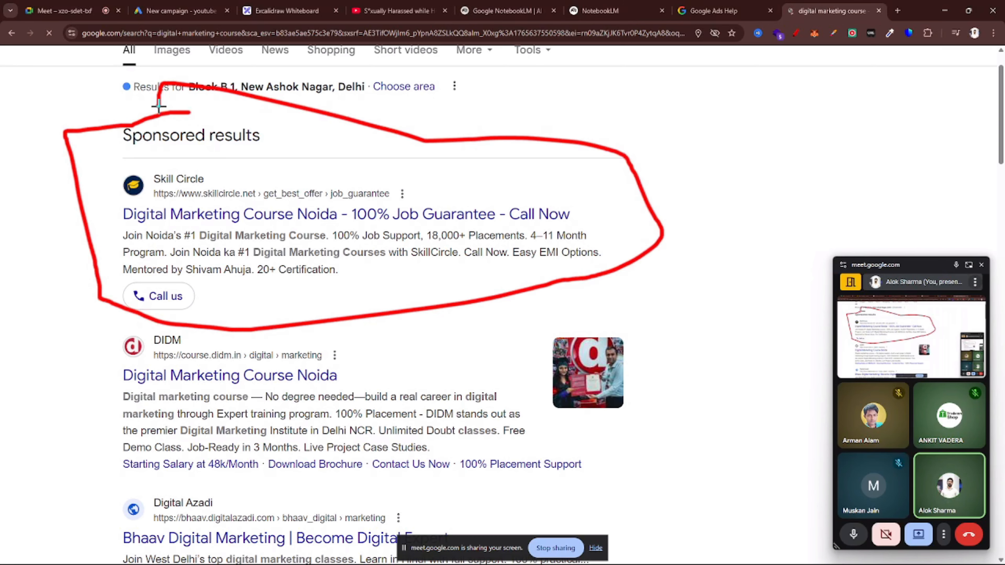
left_click(796, 33)
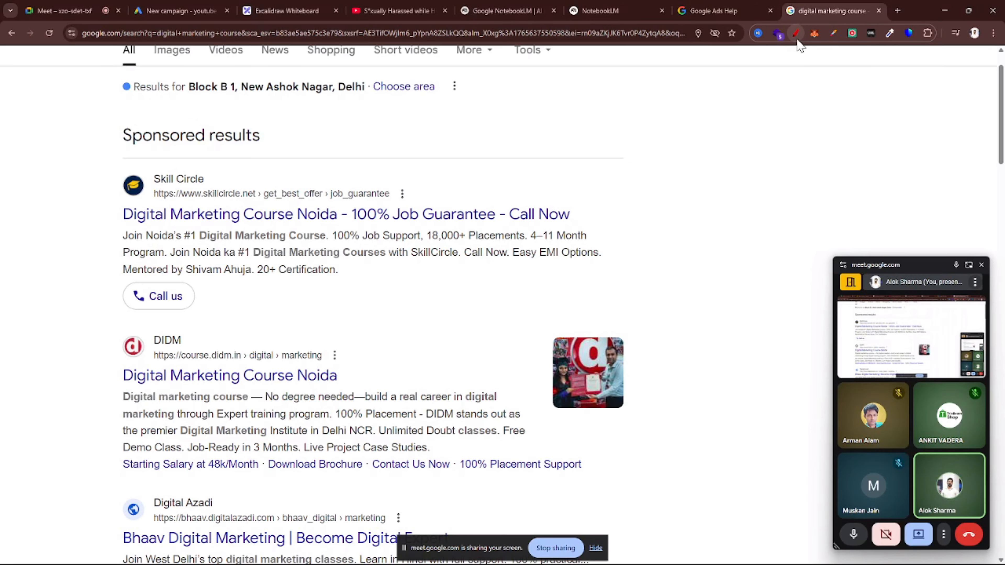
Step: Open the Skill Circle ad, examine its landing page, dismiss the video pop-up and try the Enroll Now option
left_click(224, 217)
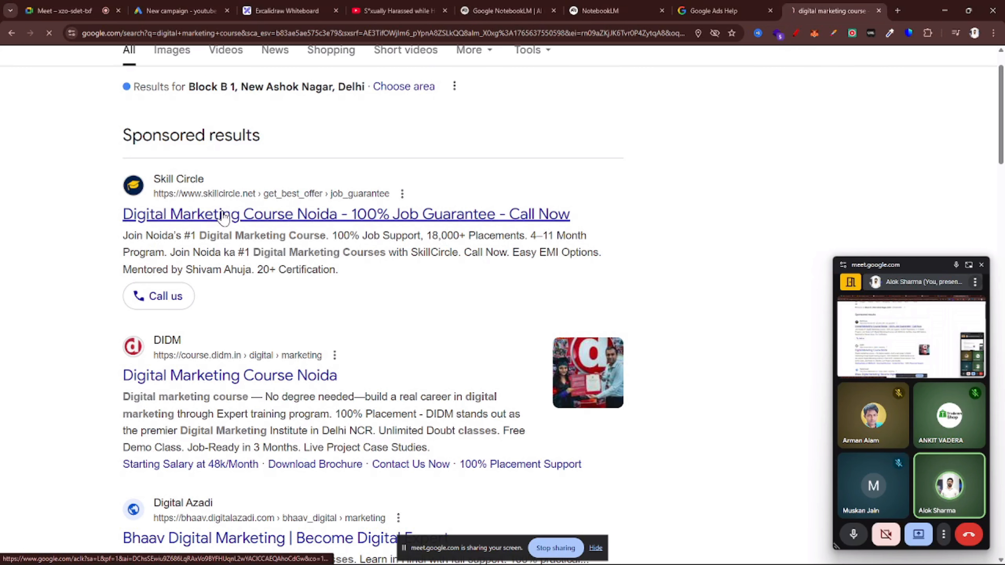
scroll(223, 217, "down", 3)
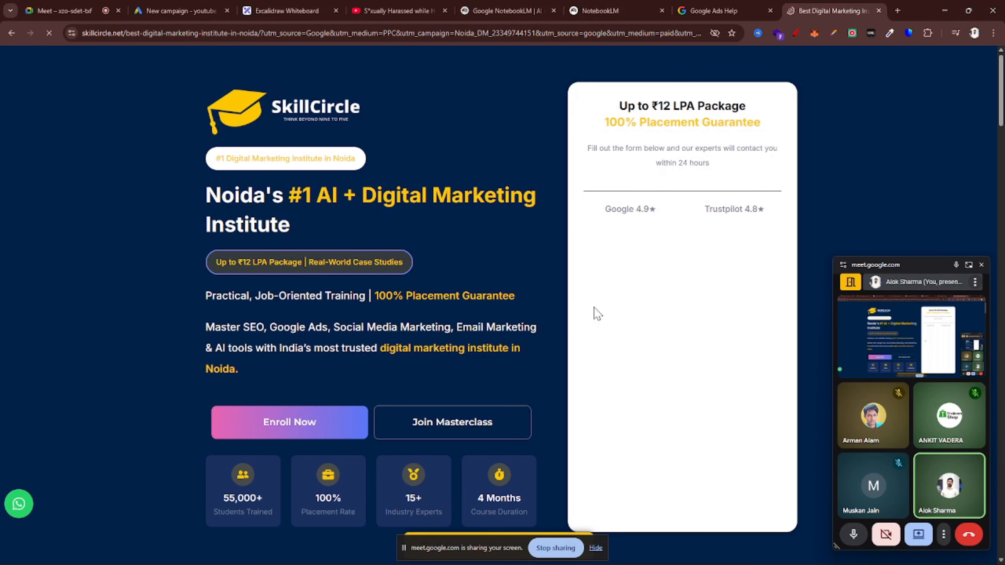
scroll(347, 421, "down", 5)
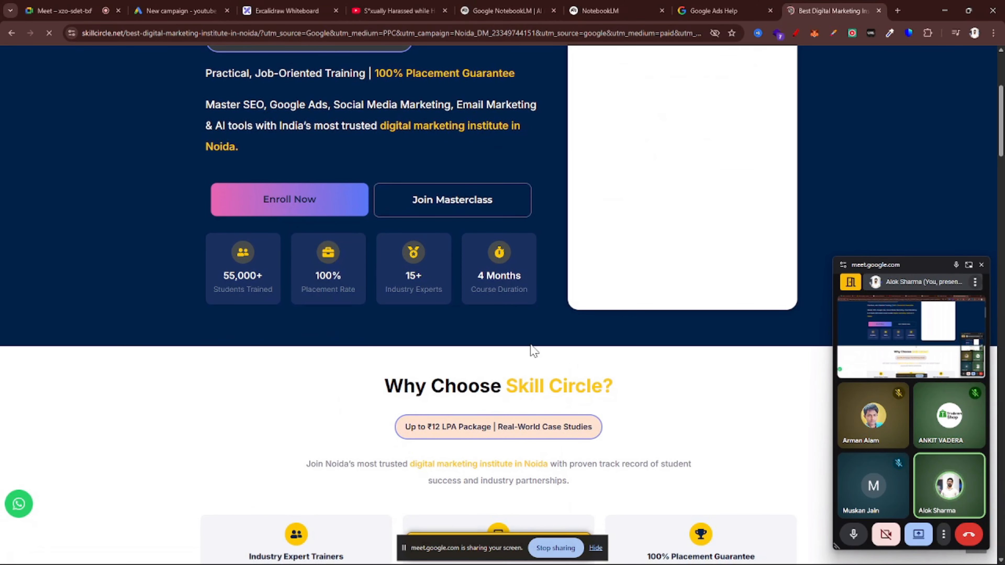
scroll(532, 352, "up", 5)
scroll(513, 344, "down", 7)
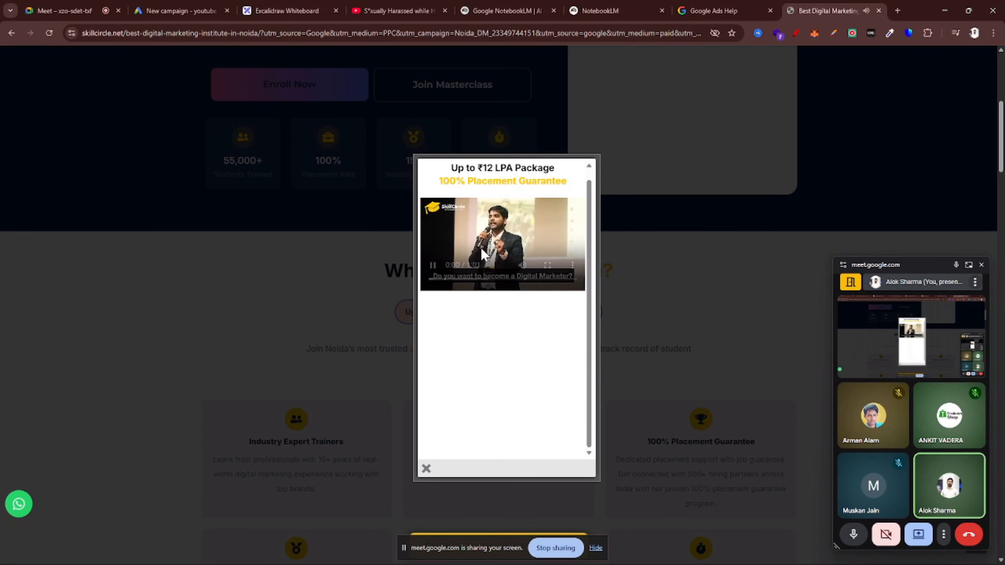
scroll(471, 370, "down", 4)
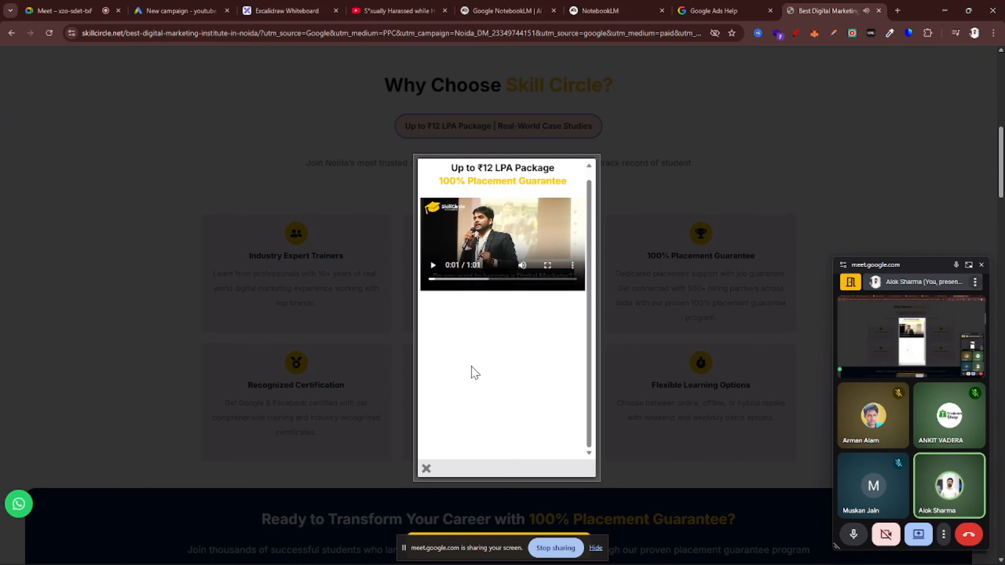
scroll(601, 292, "up", 9)
left_click(426, 468)
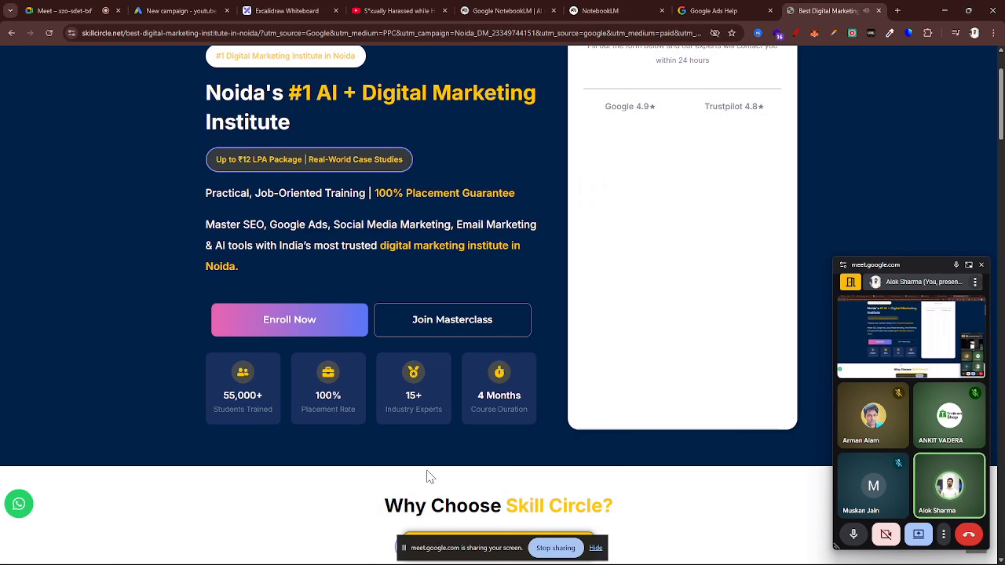
left_click(317, 328)
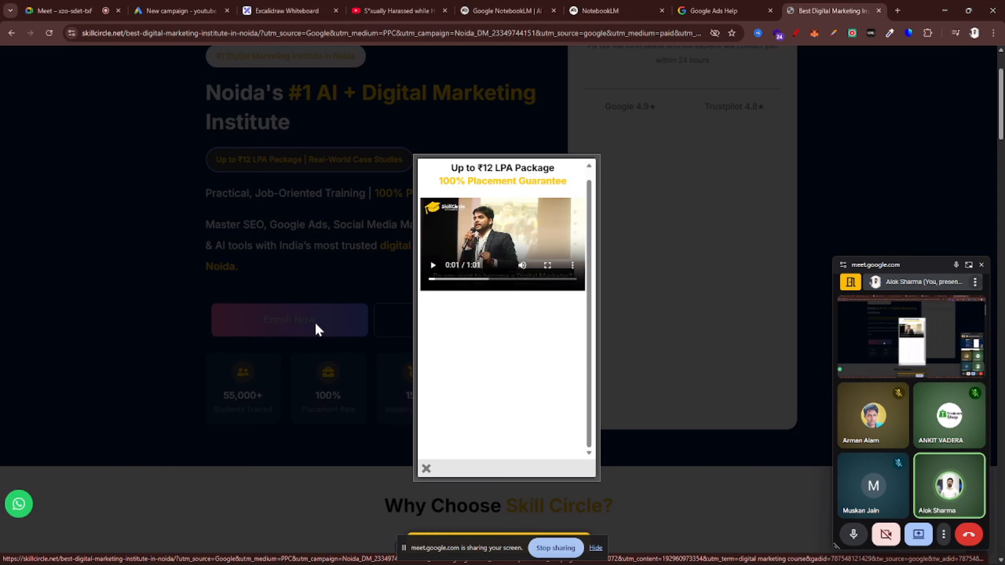
Step: Close the Skill Circle page, return to the new Google Ads campaign and select the Drive conversions subtype
key("ctrl+w")
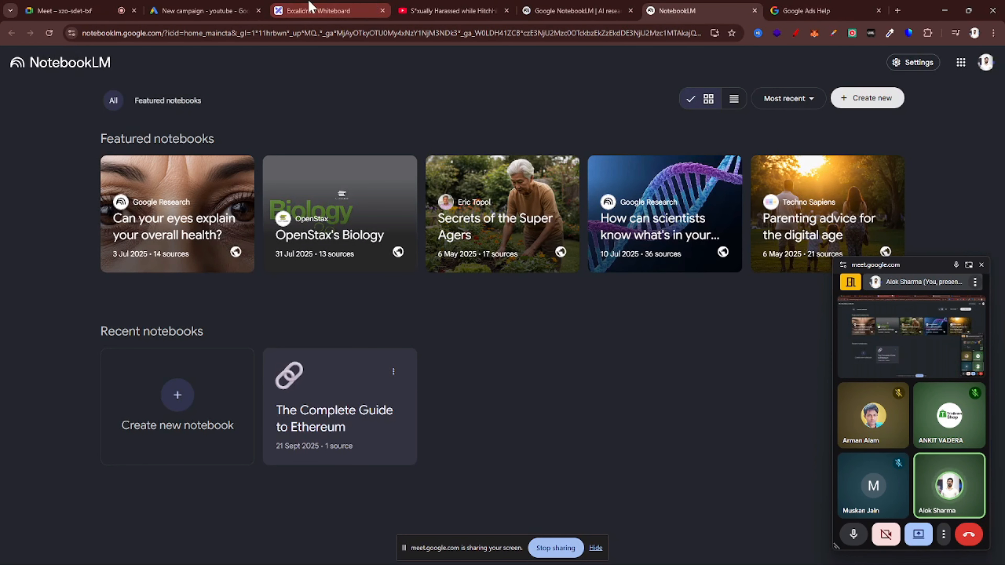
left_click(202, 11)
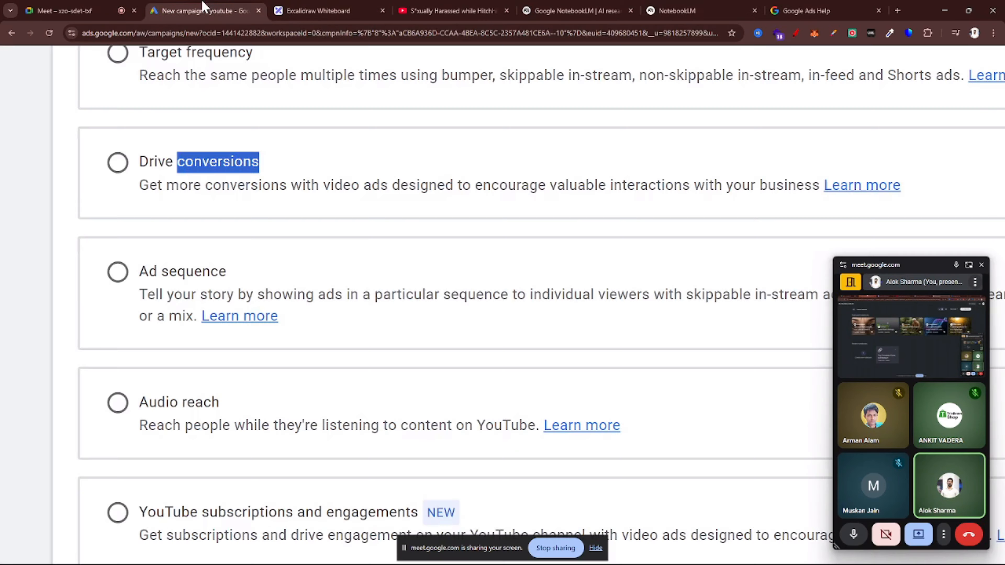
left_click(159, 169)
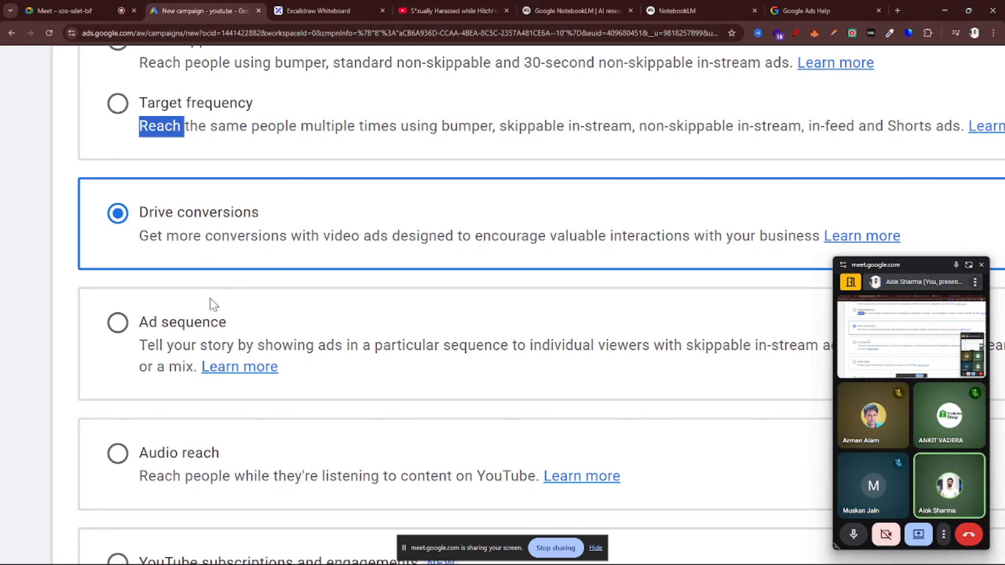
Step: Select the Ad sequence campaign subtype for the new Video campaign
scroll(211, 302, "down", 3)
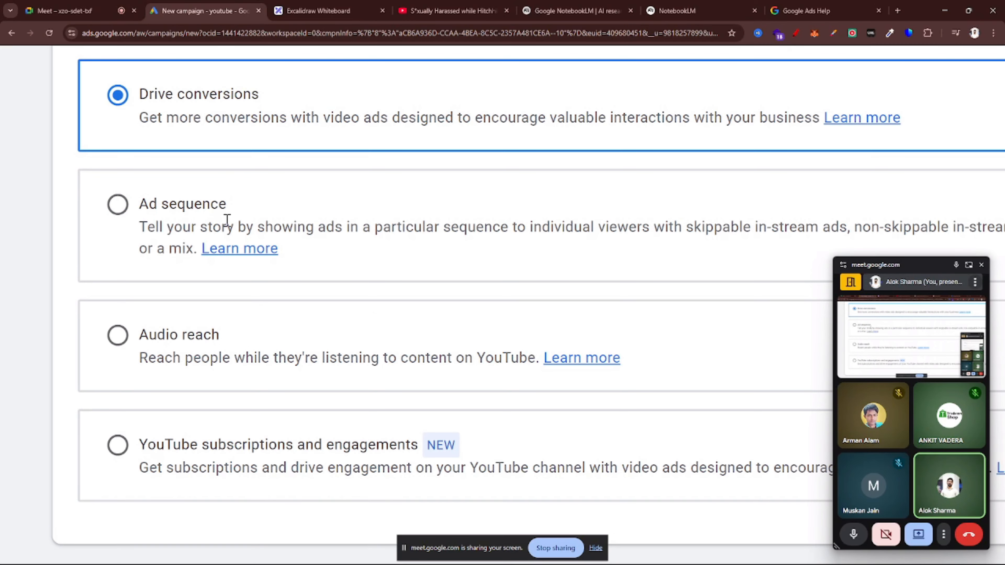
scroll(237, 219, "down", 2)
key("ctrl+minus")
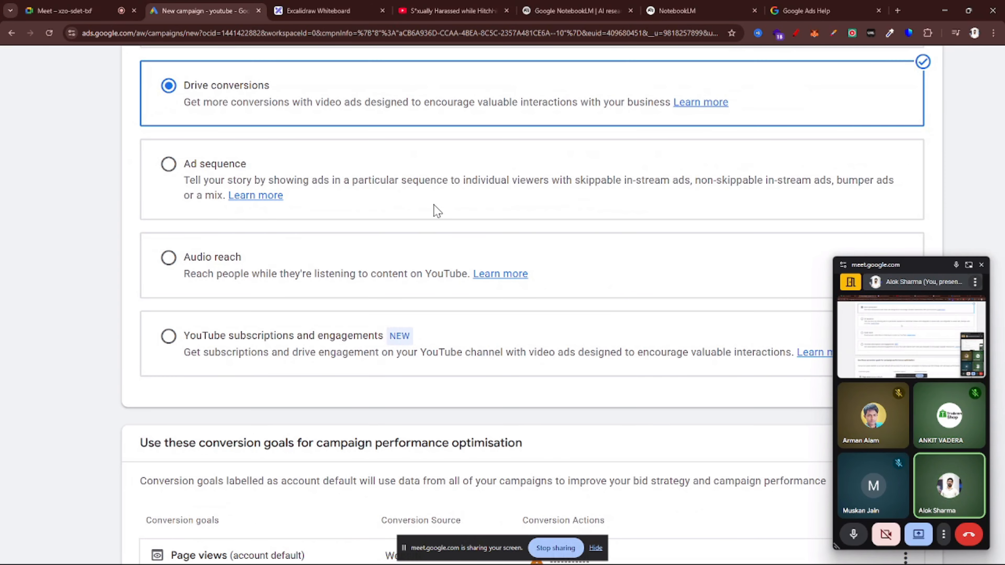
scroll(435, 206, "right", 2)
left_click(101, 166)
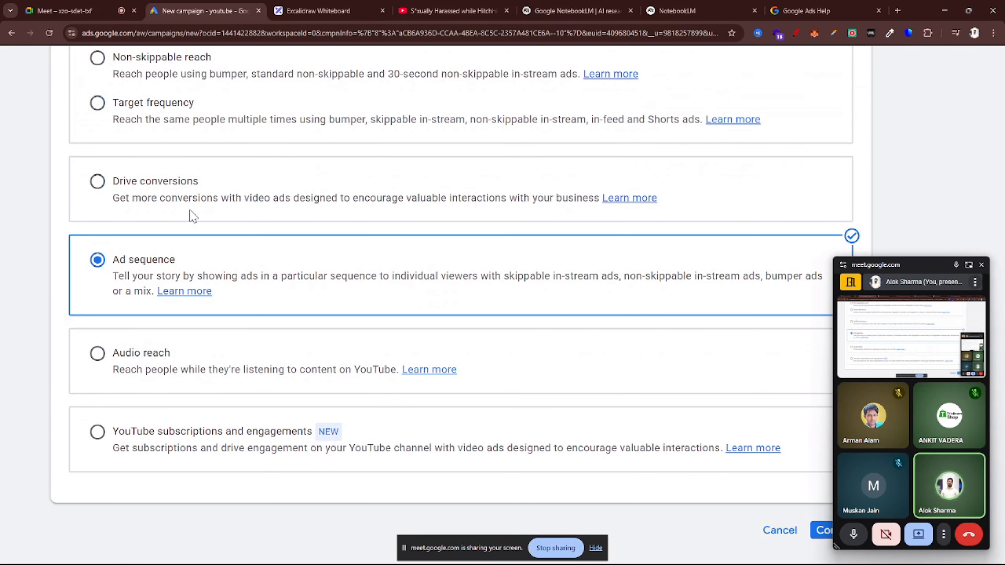
key("ctrl+plus")
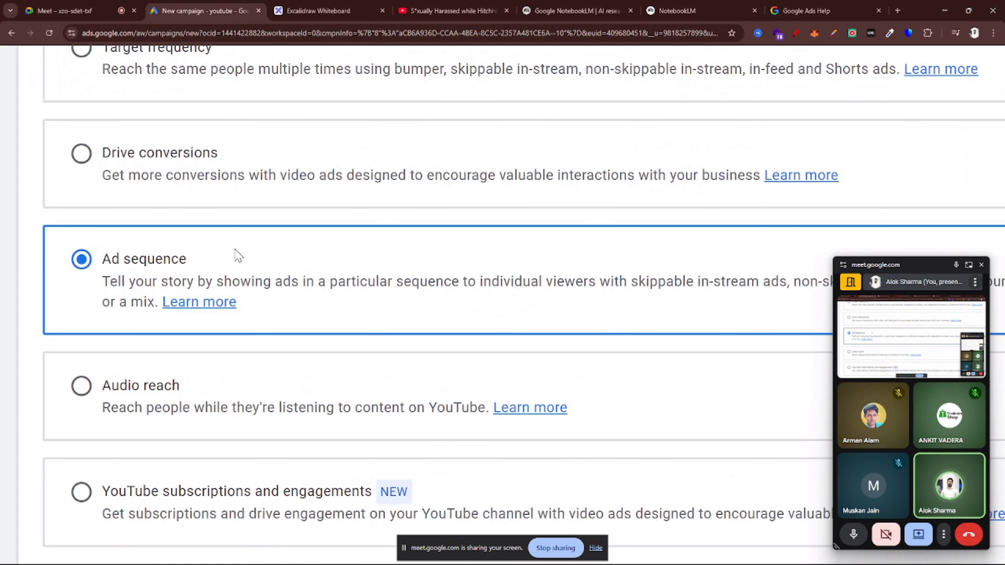
scroll(237, 256, "down", 3)
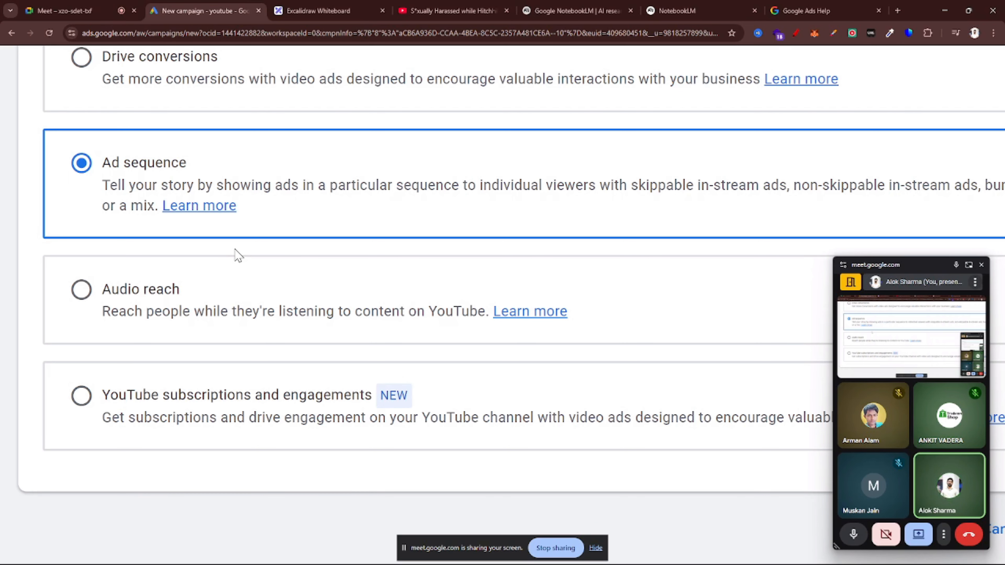
Step: Highlight "Tell your story by showing ads" and "particular sequence" in the Ad sequence description, and examine the listed ad formats
scroll(107, 210, "up", 5, "ctrl")
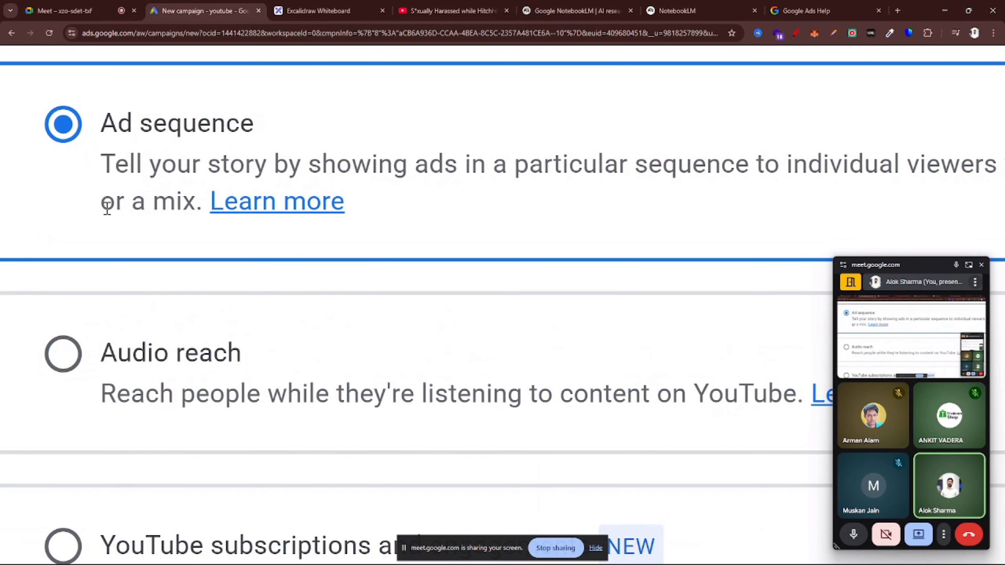
left_click_drag(105, 169, 460, 163)
scroll(460, 163, "right", 4)
scroll(381, 226, "down", 2, "ctrl")
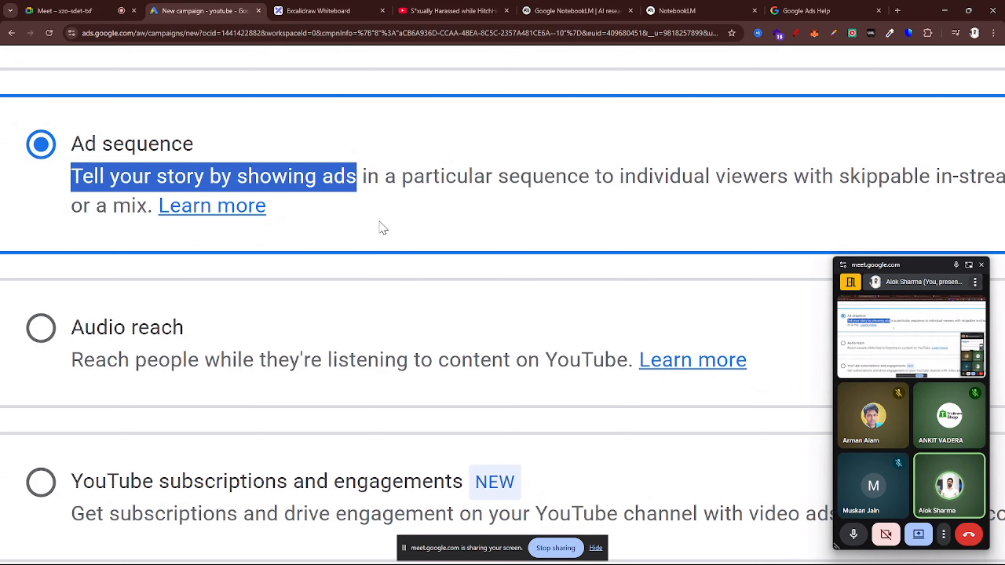
left_click_drag(394, 174, 591, 176)
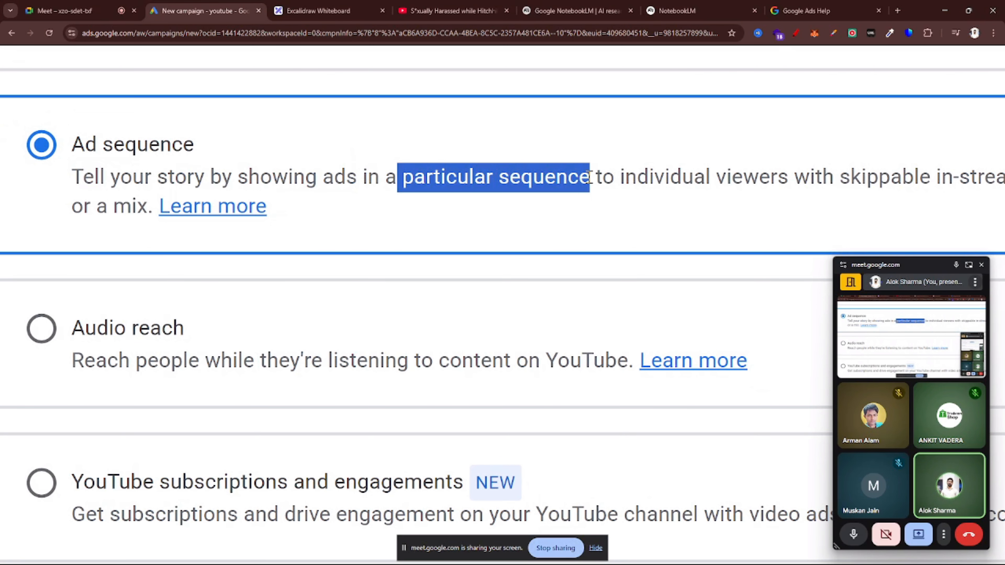
scroll(590, 177, "right", 3)
scroll(589, 176, "down", 3, "ctrl")
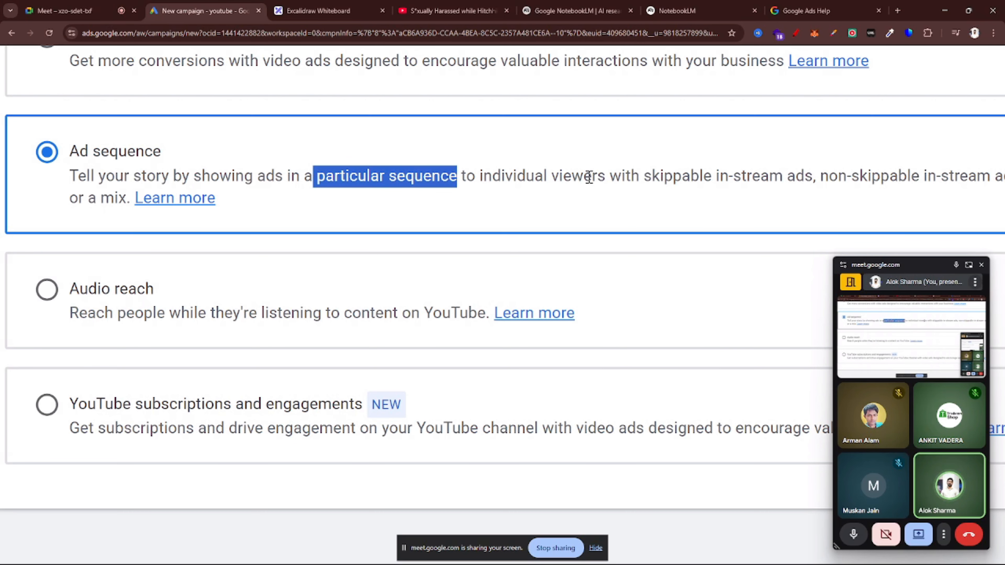
scroll(589, 177, "down", 2)
scroll(589, 176, "right", 1)
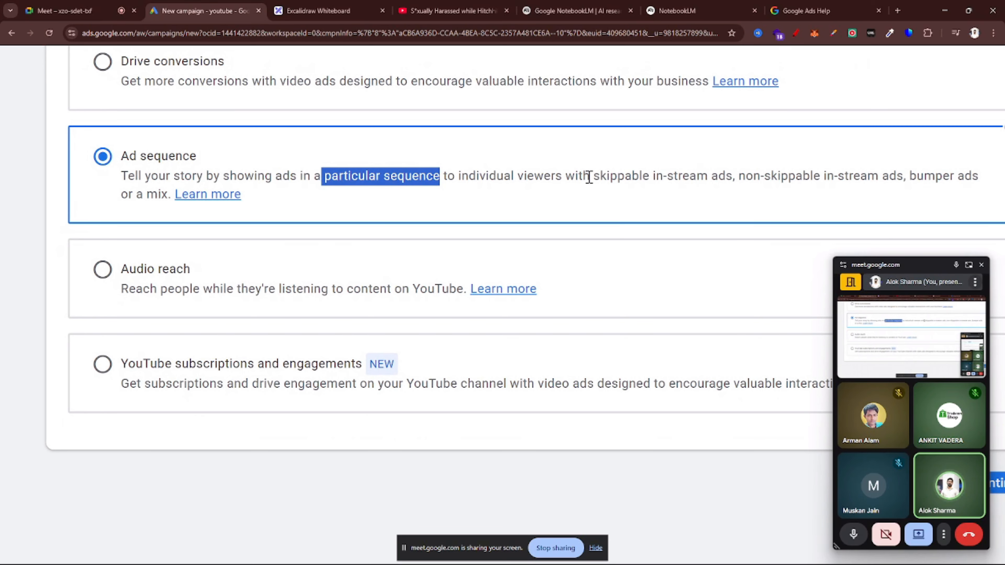
scroll(589, 177, "down", 1)
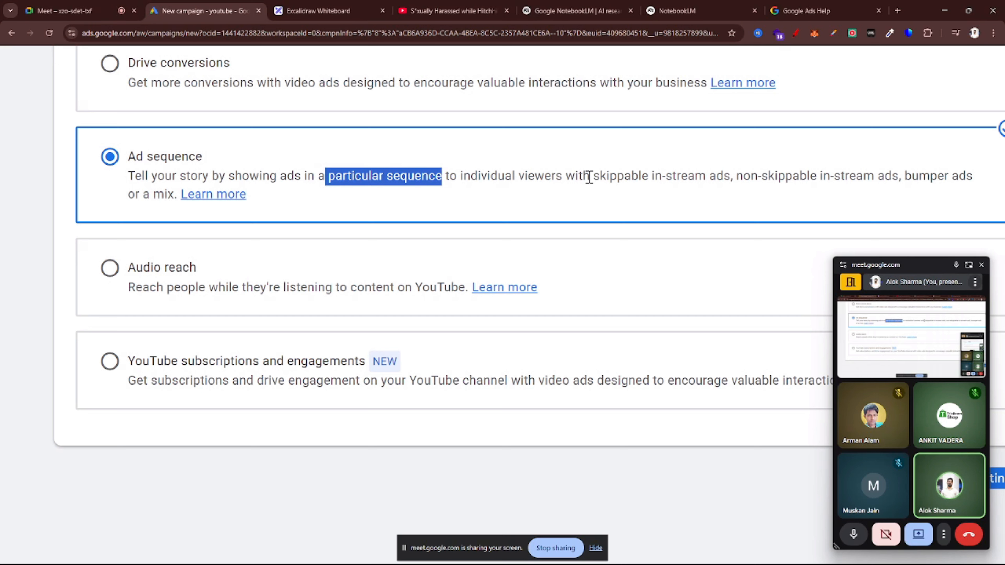
scroll(588, 177, "right", 1)
scroll(589, 177, "down", 1)
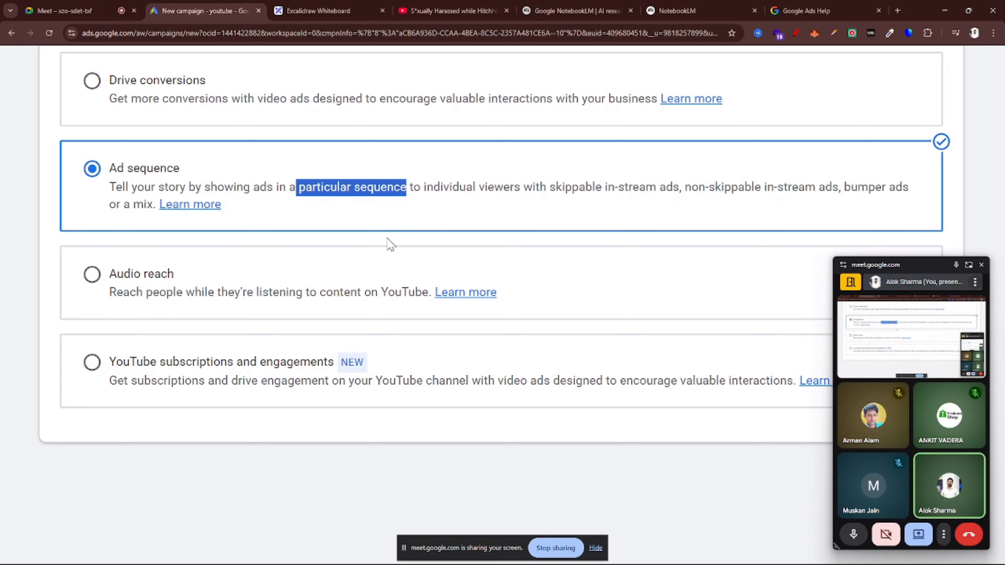
Step: Select the Audio reach campaign subtype and highlight its description about reaching people listening to content on YouTube
left_click(92, 274)
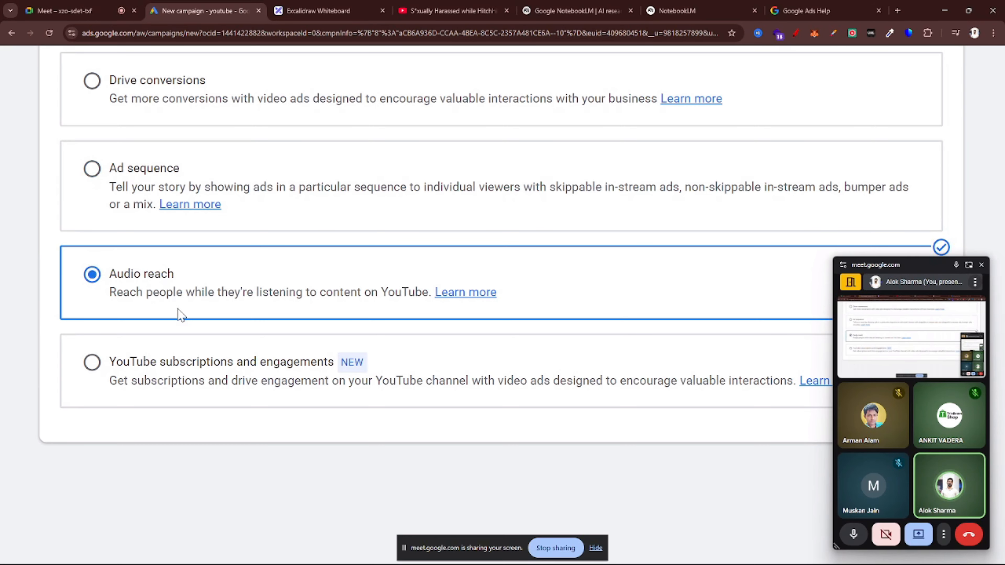
scroll(178, 308, "up", 5)
scroll(158, 298, "left", 2)
scroll(158, 298, "down", 1)
scroll(158, 298, "down", 1)
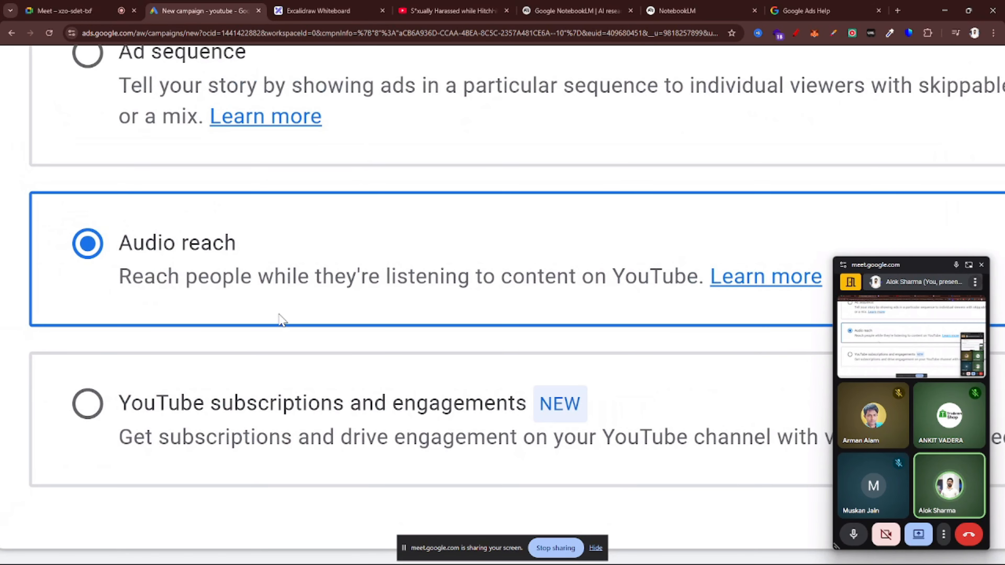
scroll(278, 313, "down", 2)
scroll(460, 309, "right", 1)
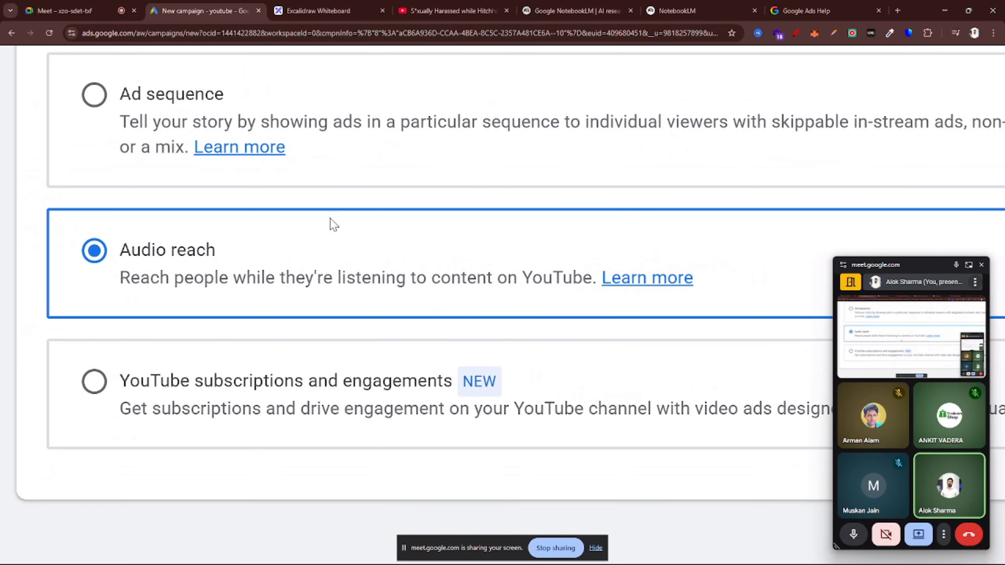
left_click_drag(95, 283, 608, 301)
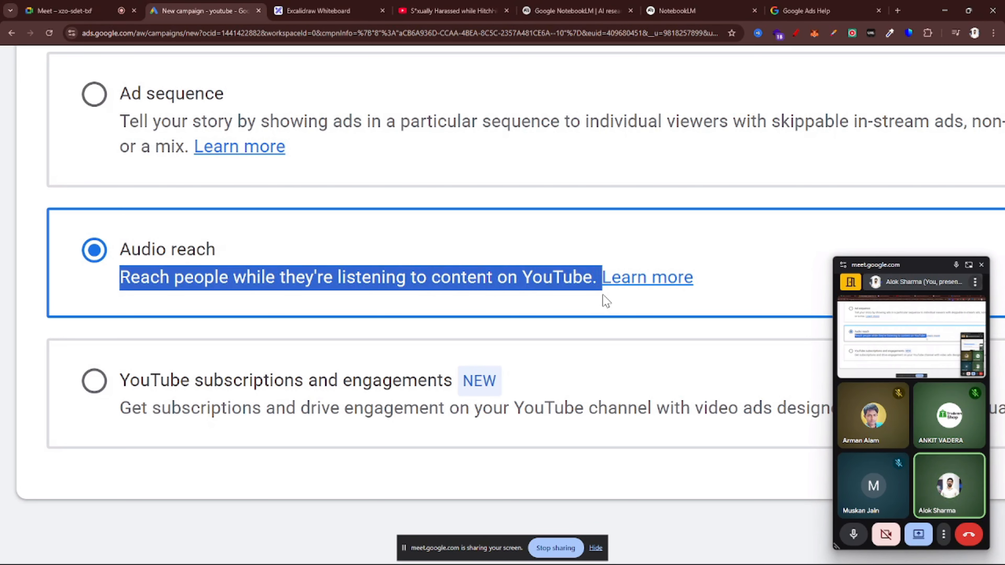
Step: Search Google for youtube music in a new browser tab and open the YouTube Music site
key("ctrl+t")
type("YOUTU")
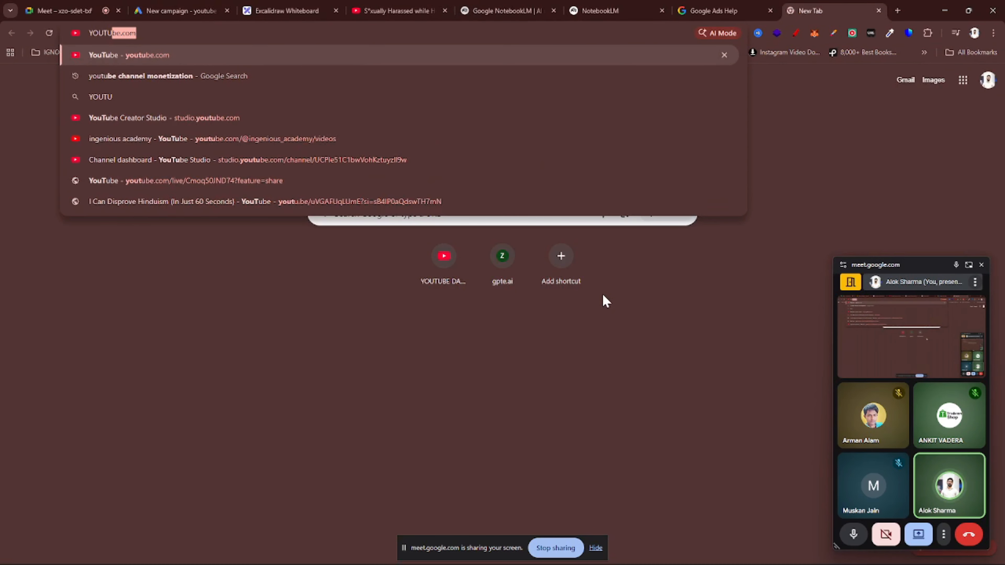
type("BE MUS")
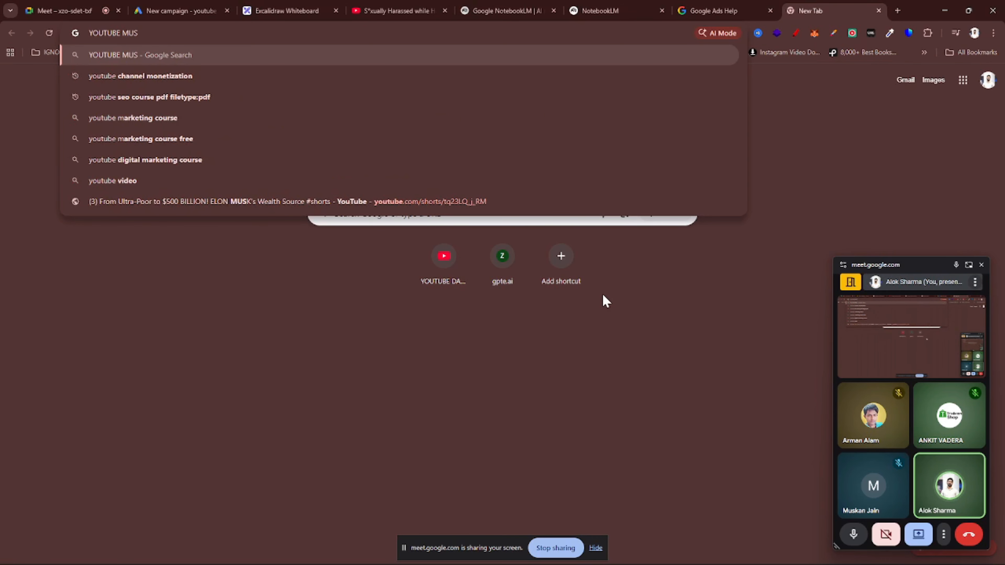
key("Down")
key("Return")
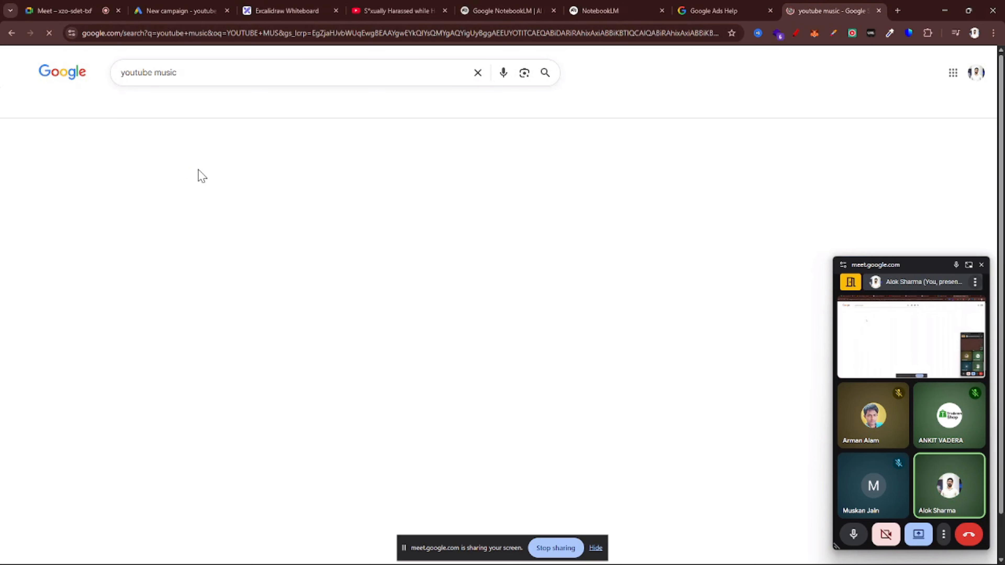
left_click(147, 171)
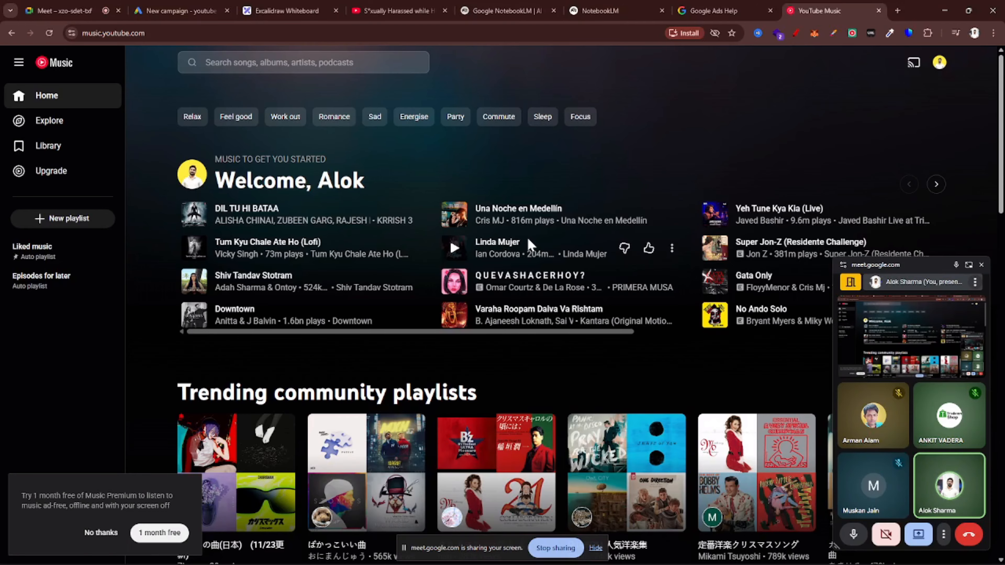
Step: Close YouTube Music, return to the campaign setup and select the YouTube subscriptions and engagements subtype
key("ctrl+w")
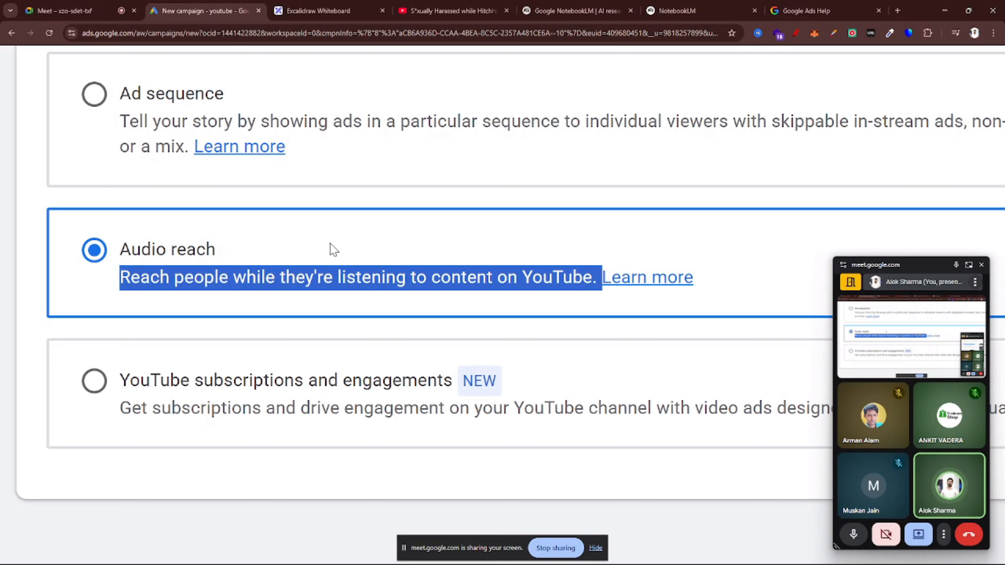
key("ctrl+minus")
key("ctrl+minus")
key("ctrl+minus")
key("ctrl+minus")
key("ctrl+minus")
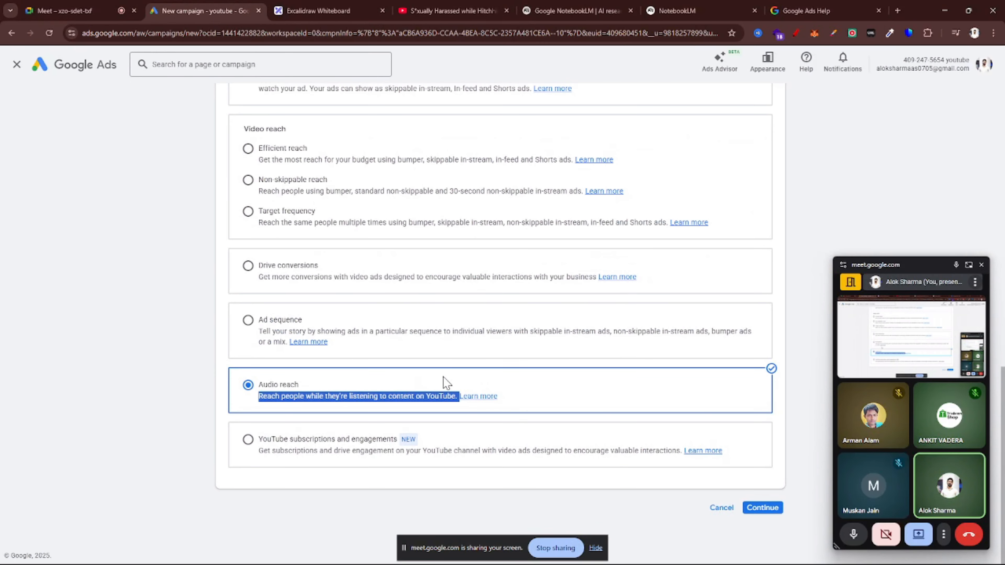
key("ctrl+plus")
key("ctrl+plus")
key("ctrl+plus")
key("ctrl+plus")
key("ctrl+plus")
key("ctrl+plus")
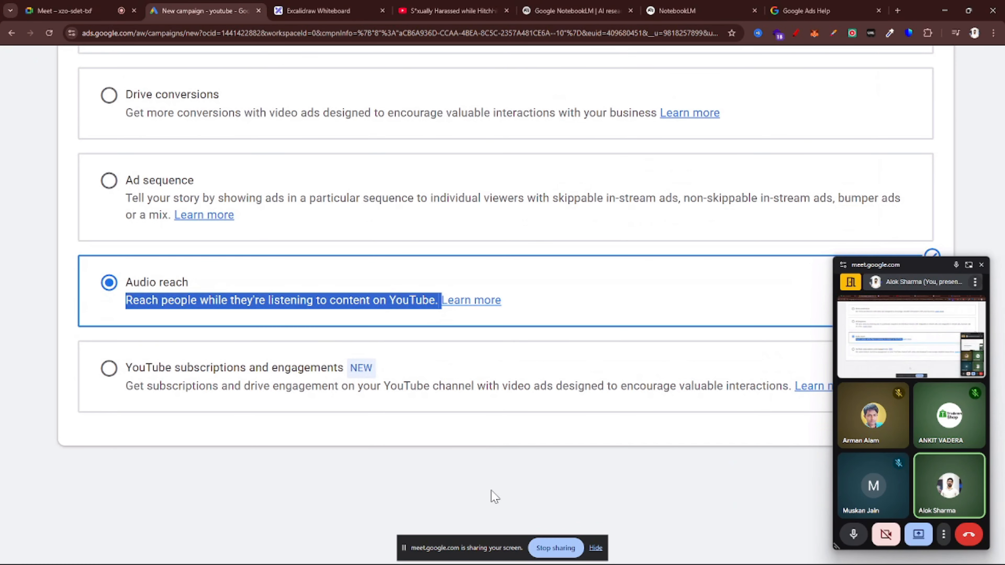
left_click(106, 380)
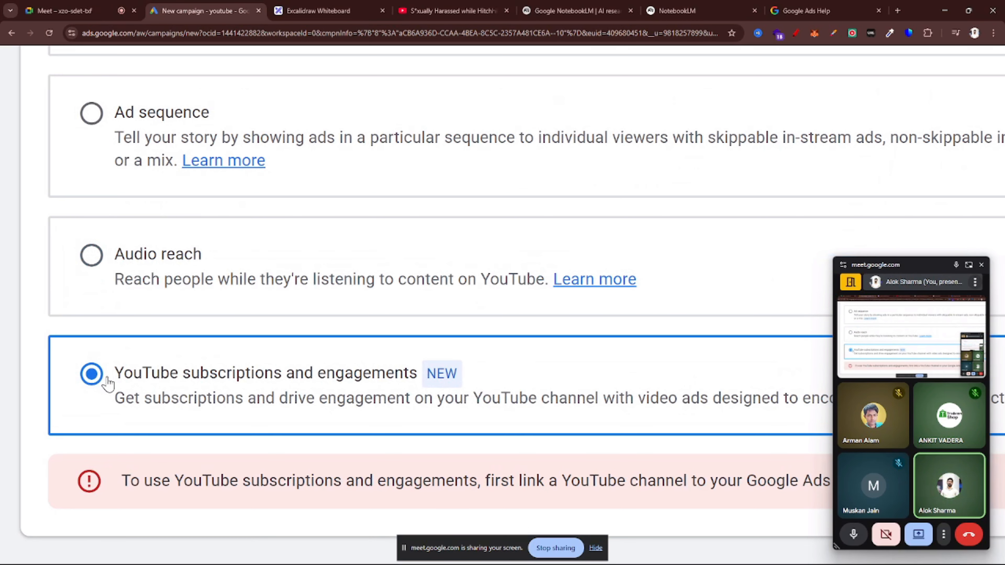
key("ctrl+minus")
key("ctrl+minus")
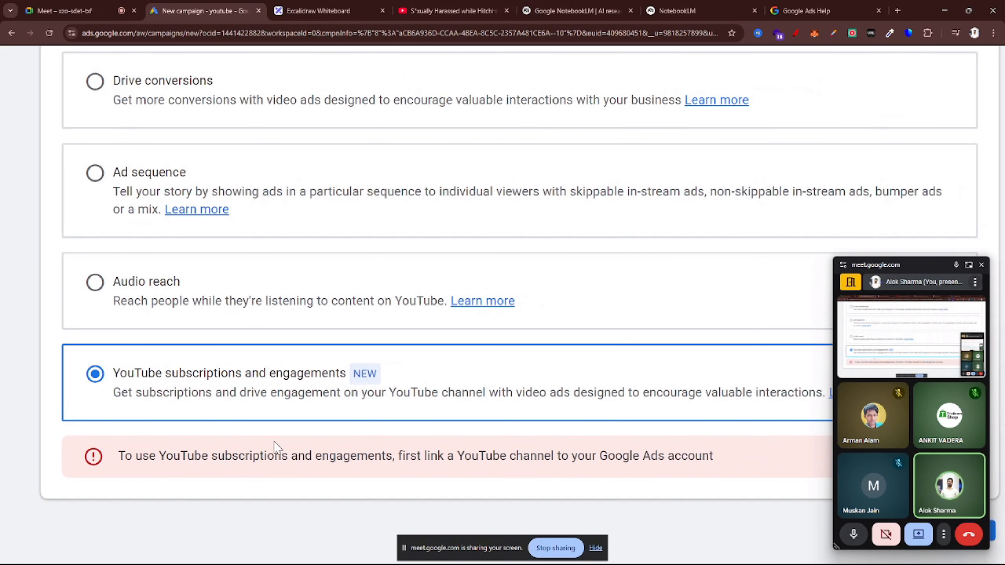
Step: Examine the notice under YouTube subscriptions and engagements and highlight the words about linking a YouTube channel to the Google Ads account
scroll(276, 445, "down", 2)
key("ctrl+plus")
key("ctrl+plus")
left_click_drag(120, 392, 542, 390)
scroll(606, 409, "right", 2)
left_click(508, 406)
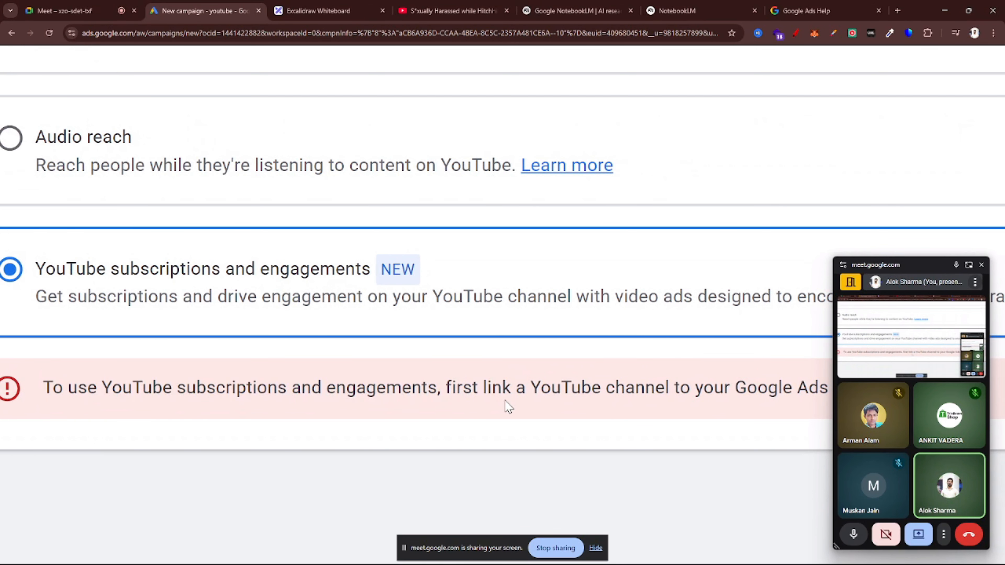
scroll(508, 406, "right", 3)
left_click_drag(393, 387, 789, 394)
scroll(790, 393, "down", 3)
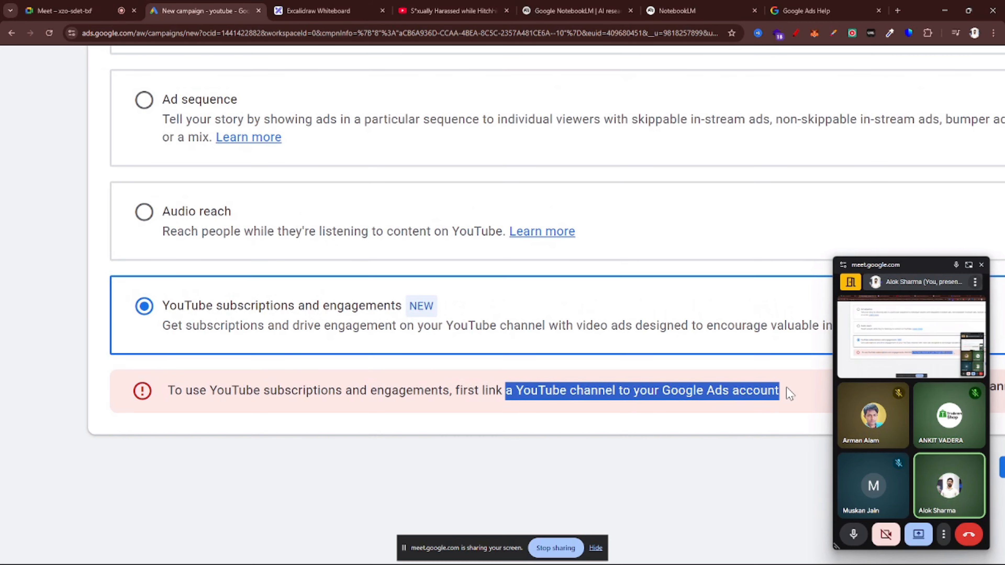
scroll(789, 394, "right", 1)
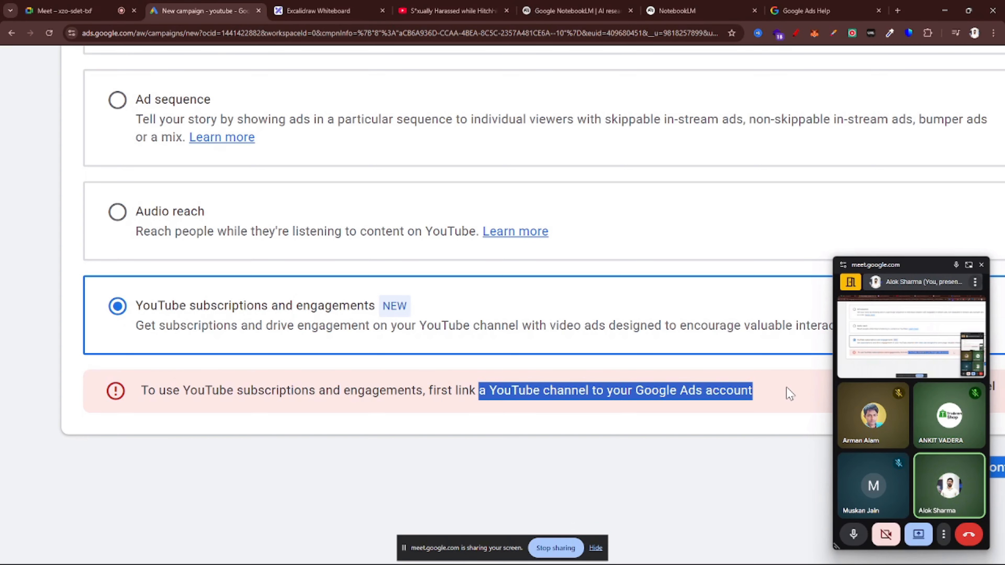
Step: Review the full list of campaign subtypes and select Non-skippable reach under Video reach
key("ctrl+minus")
key("ctrl+minus")
left_click(293, 390)
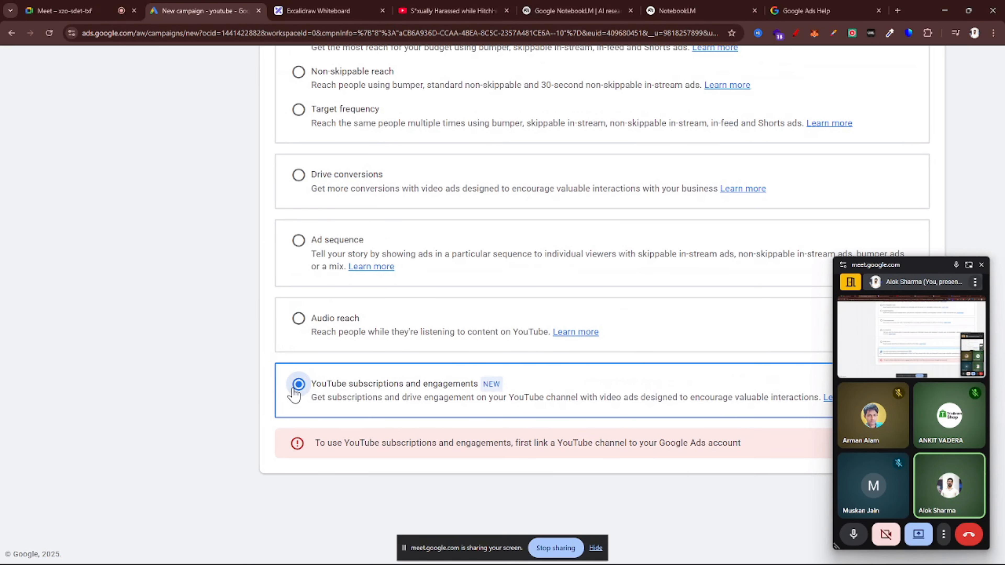
key("ctrl+minus")
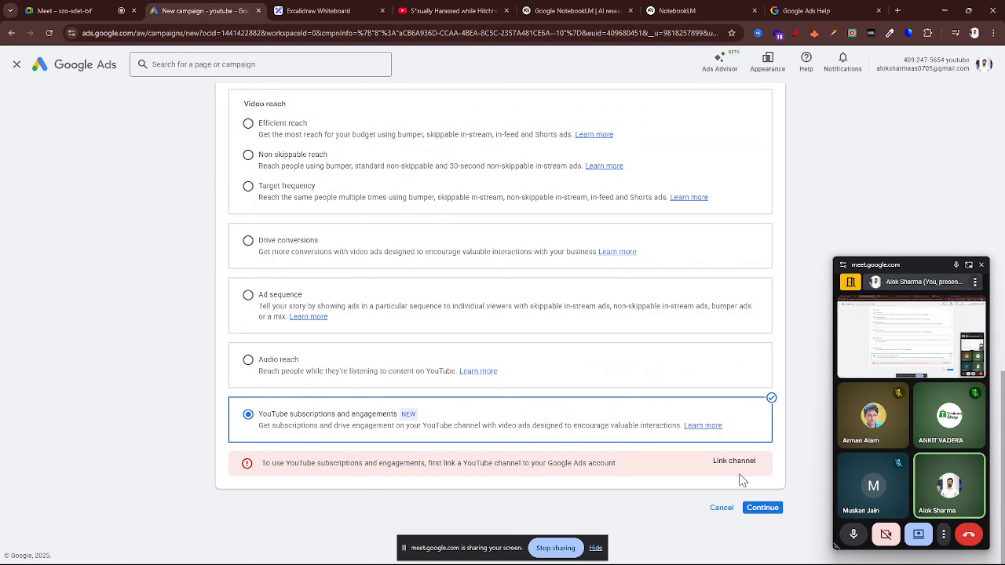
scroll(499, 309, "up", 6)
scroll(498, 310, "down", 7)
scroll(318, 309, "up", 5)
scroll(384, 256, "up", 4)
left_click(182, 215)
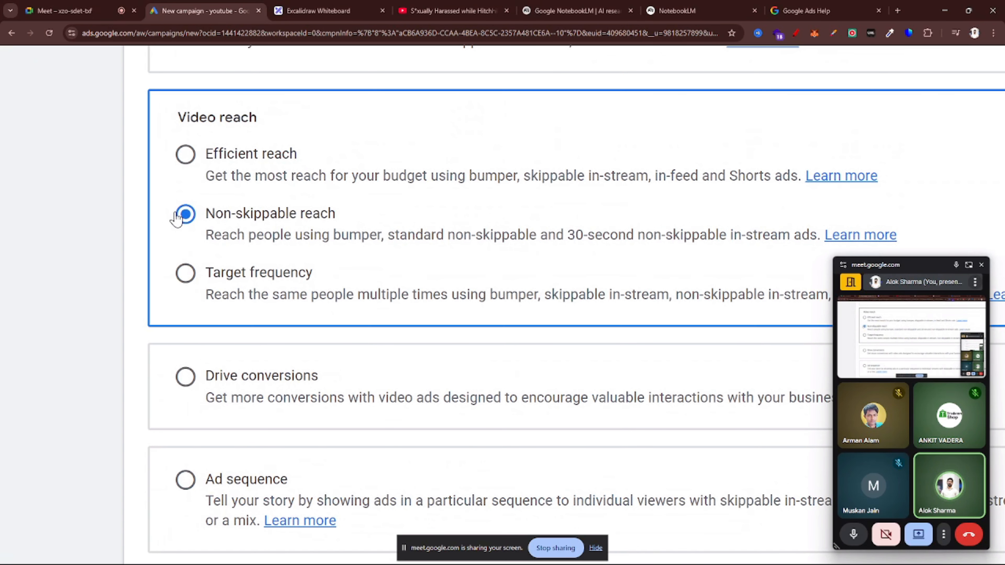
Step: Leave the new campaign setup without continuing and return to the account Overview
key("ctrl+minus")
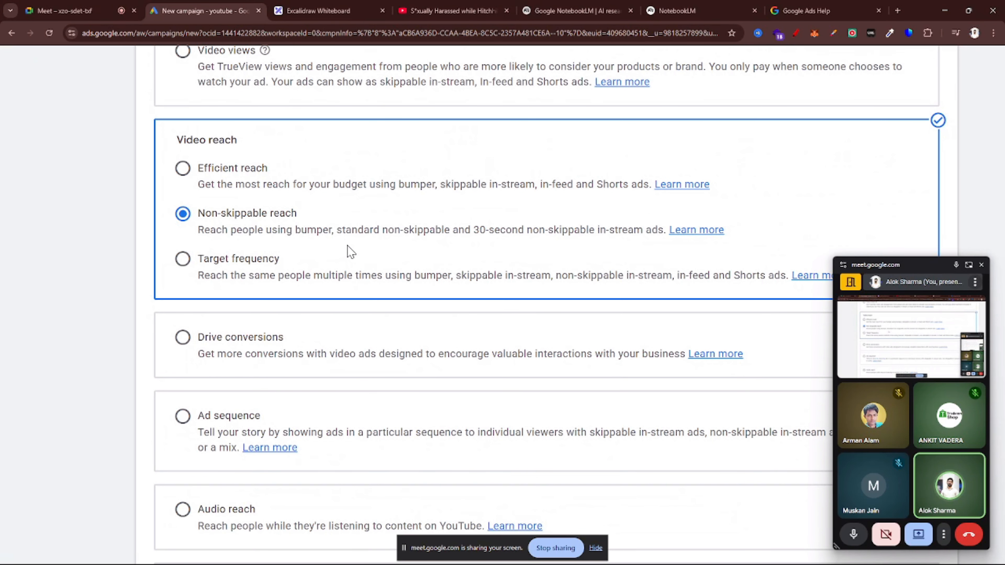
key("ctrl+minus")
key("ctrl+minus")
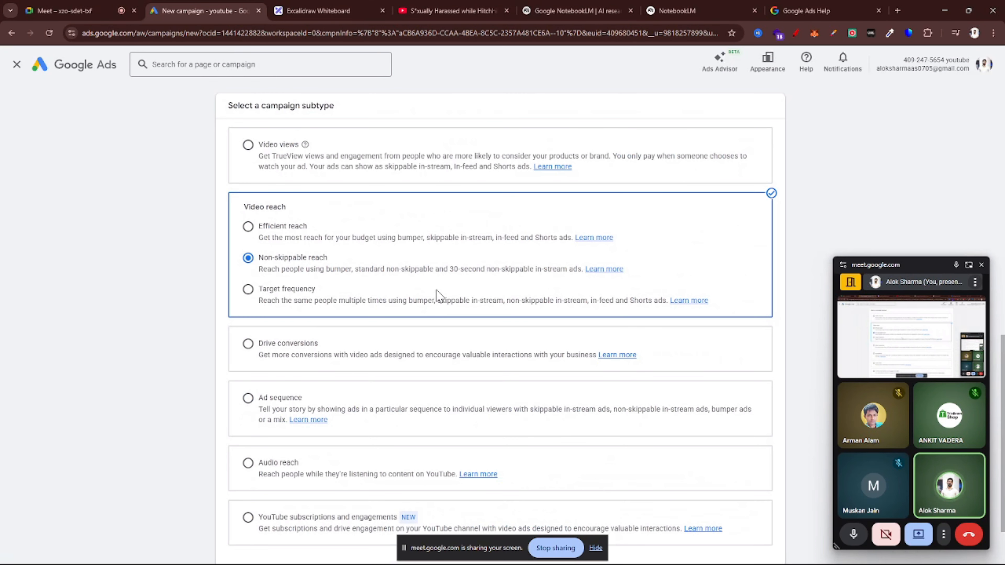
right_click(511, 296)
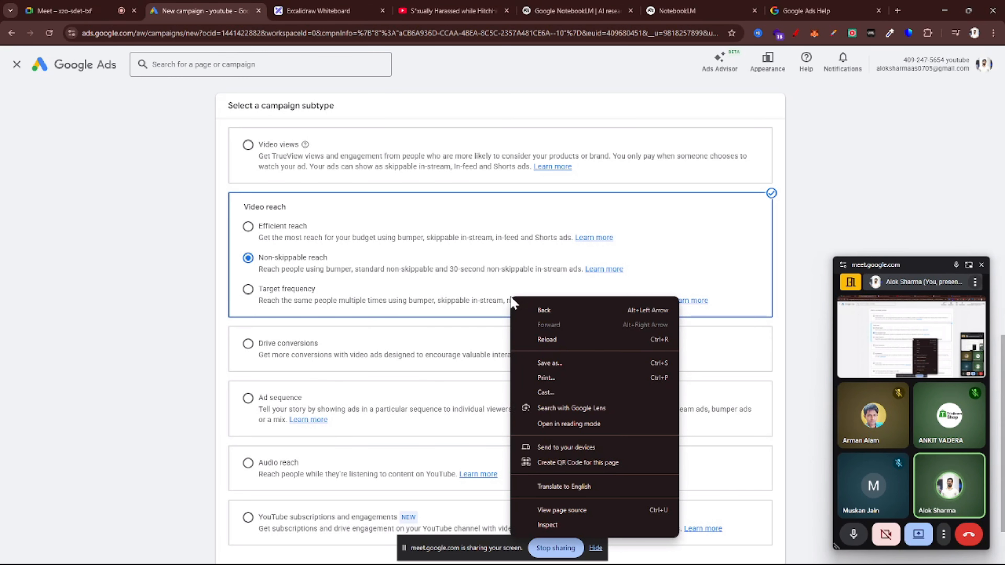
key("Escape")
left_click(17, 64)
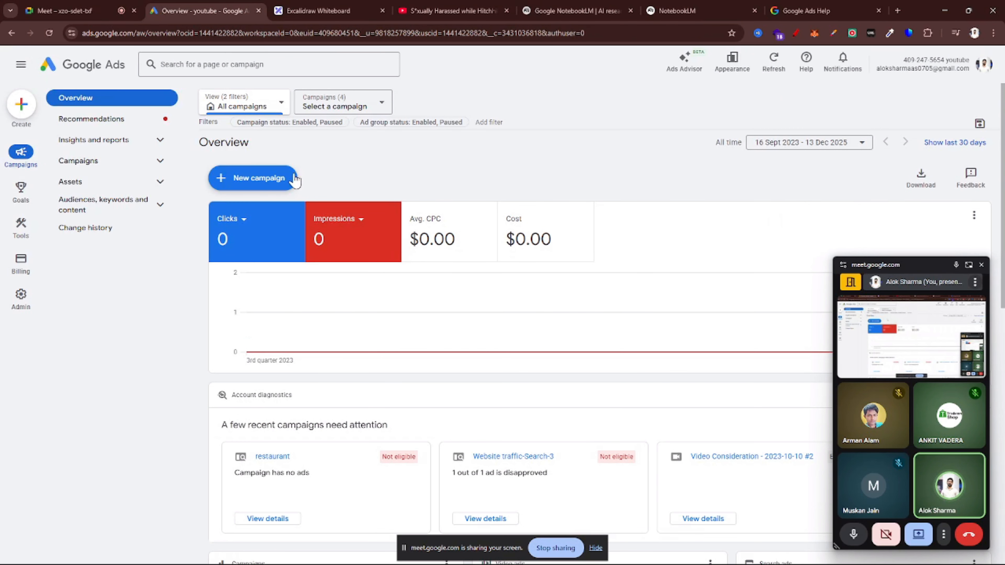
Step: Start a new campaign without guidance and choose Video as the campaign type
left_click(274, 182)
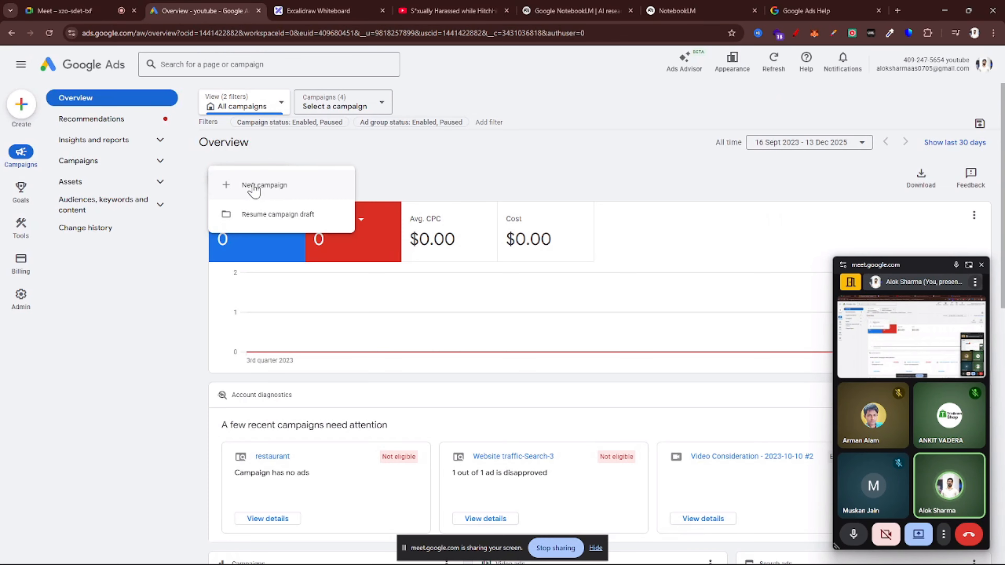
left_click(253, 186)
scroll(573, 318, "up", 4)
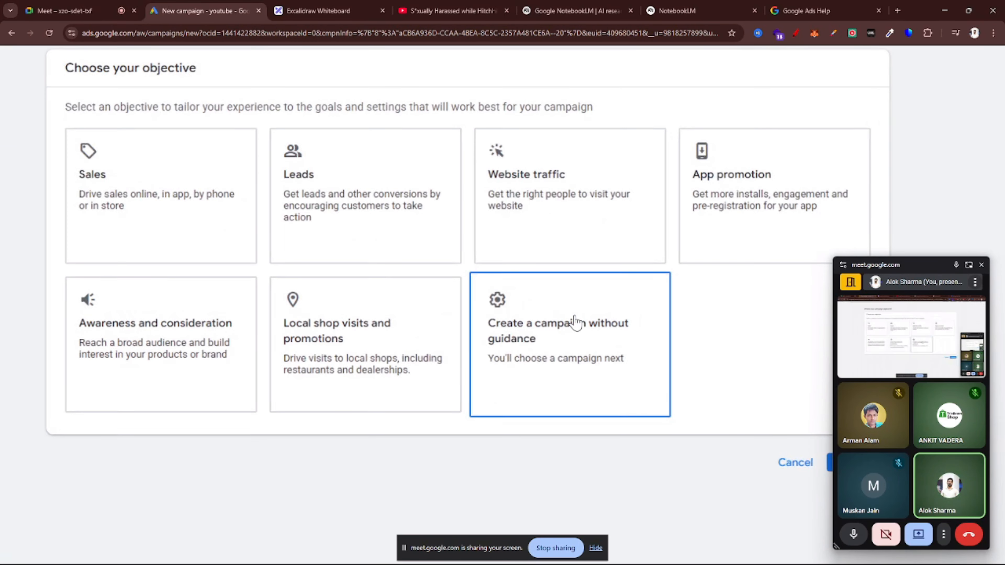
left_click(542, 345)
scroll(543, 348, "down", 10)
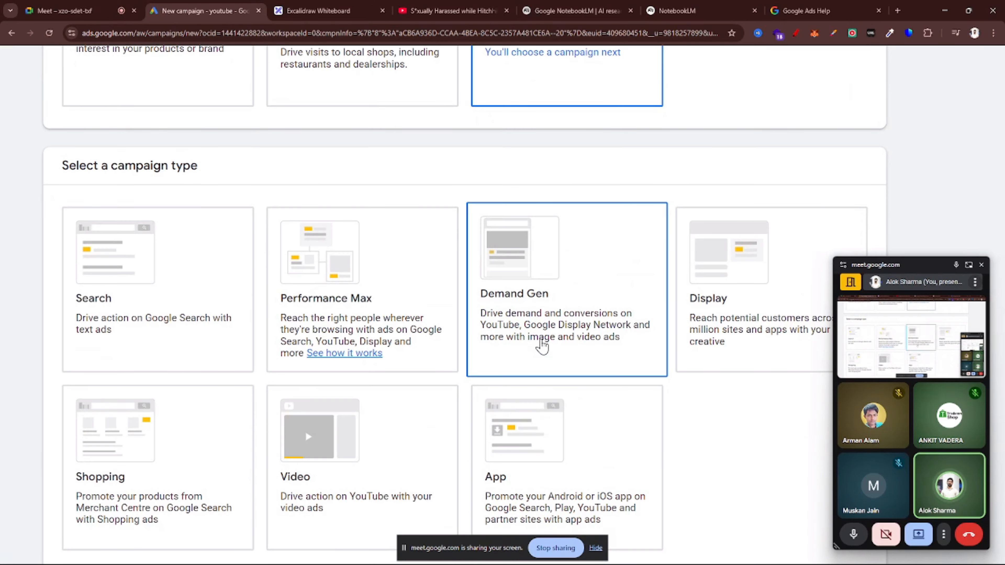
scroll(448, 394, "down", 4)
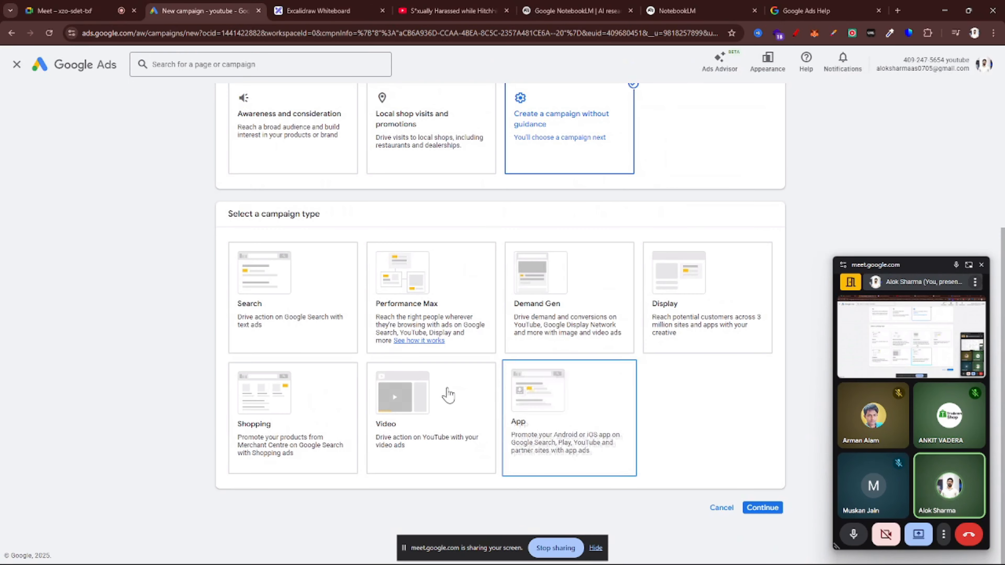
left_click(393, 447)
Step: Select the Non-skippable reach subtype under Video reach and continue with a new campaign instead of the saved draft
scroll(395, 441, "down", 9)
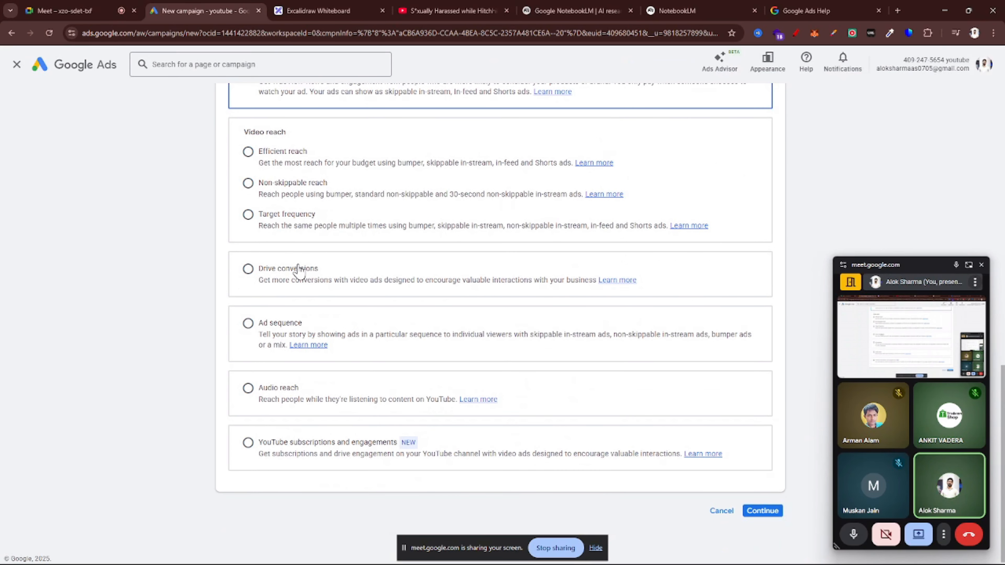
scroll(298, 272, "up", 2, "ctrl")
left_click(229, 166)
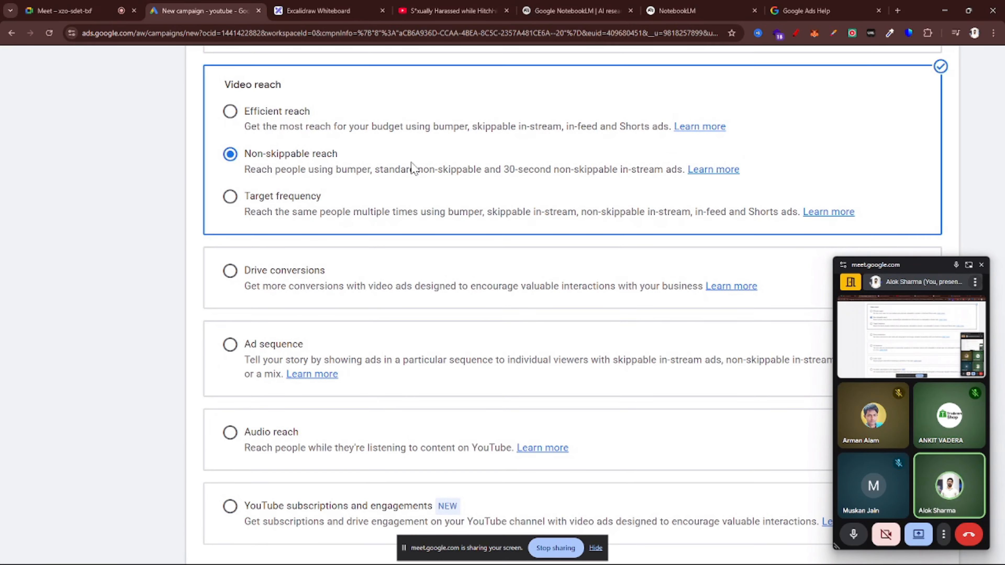
scroll(323, 168, "up", 2, "ctrl")
scroll(292, 186, "down", 2, "ctrl")
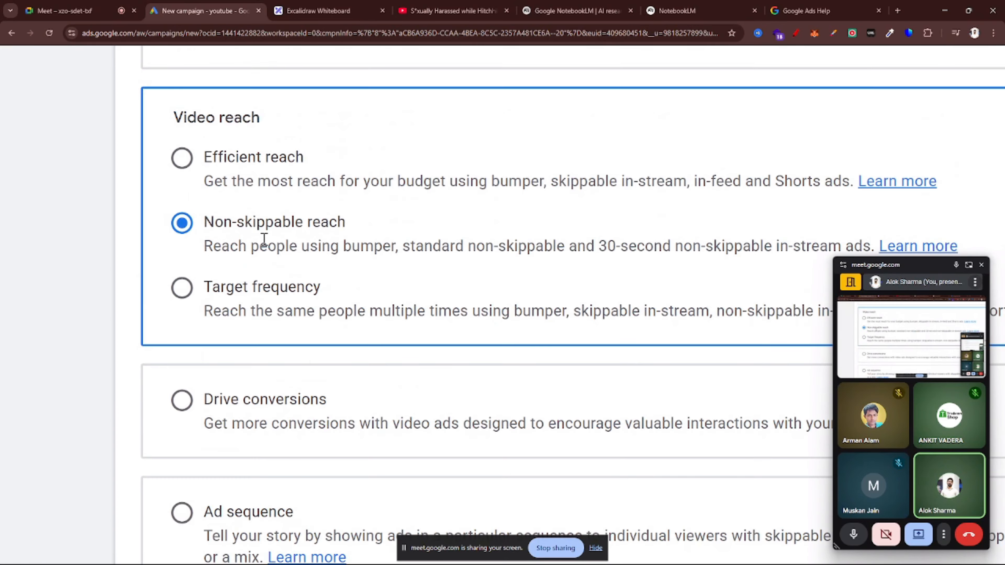
scroll(260, 238, "down", 3, "ctrl")
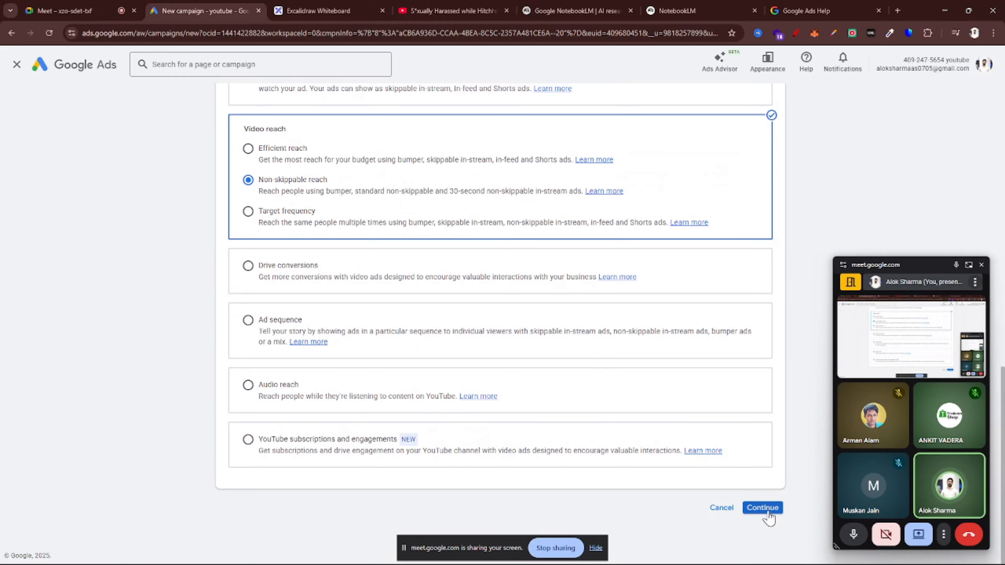
left_click(763, 508)
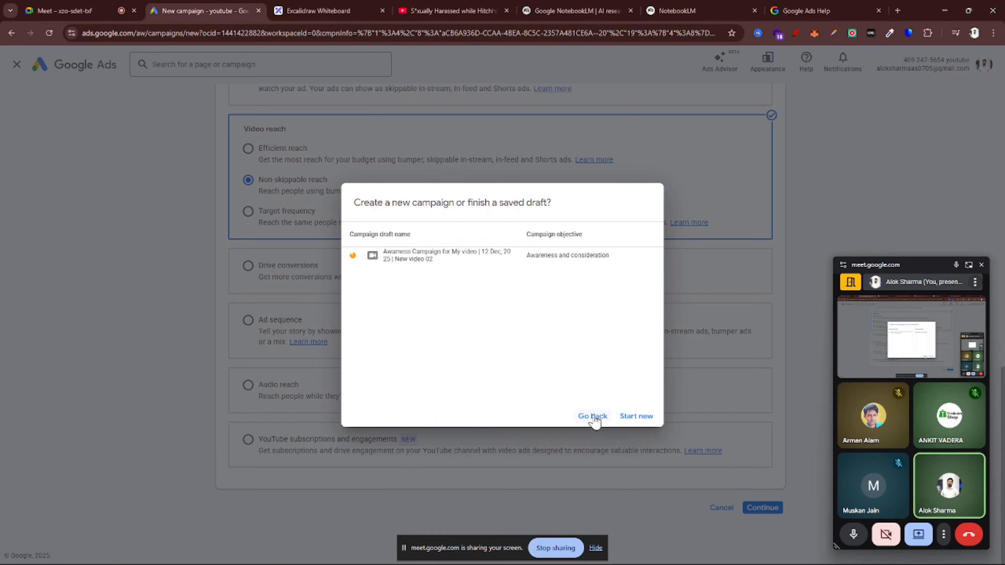
left_click(637, 416)
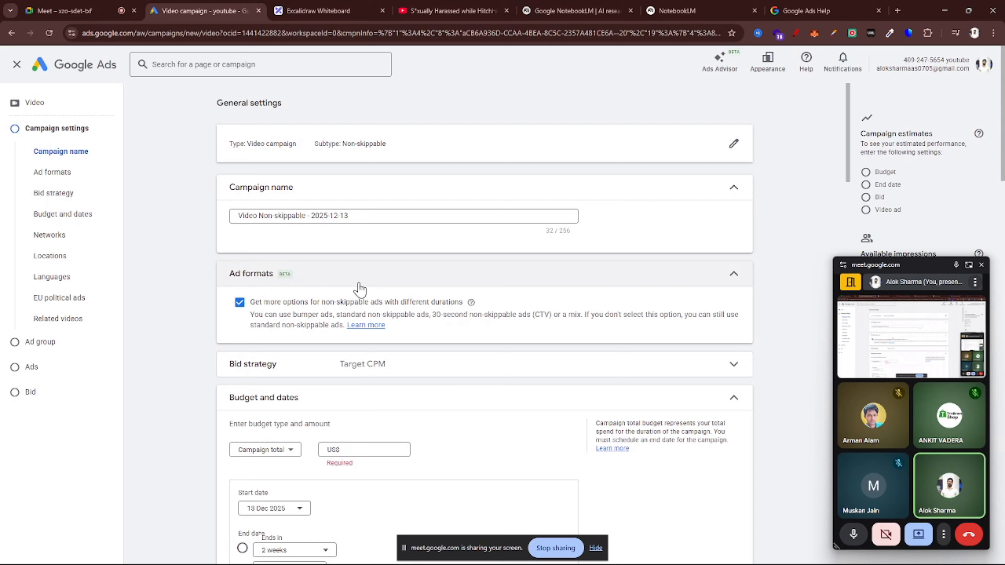
Step: Examine the Campaign name and Ad formats settings of the new non-skippable video campaign
left_click(382, 218)
scroll(382, 218, "up", 5)
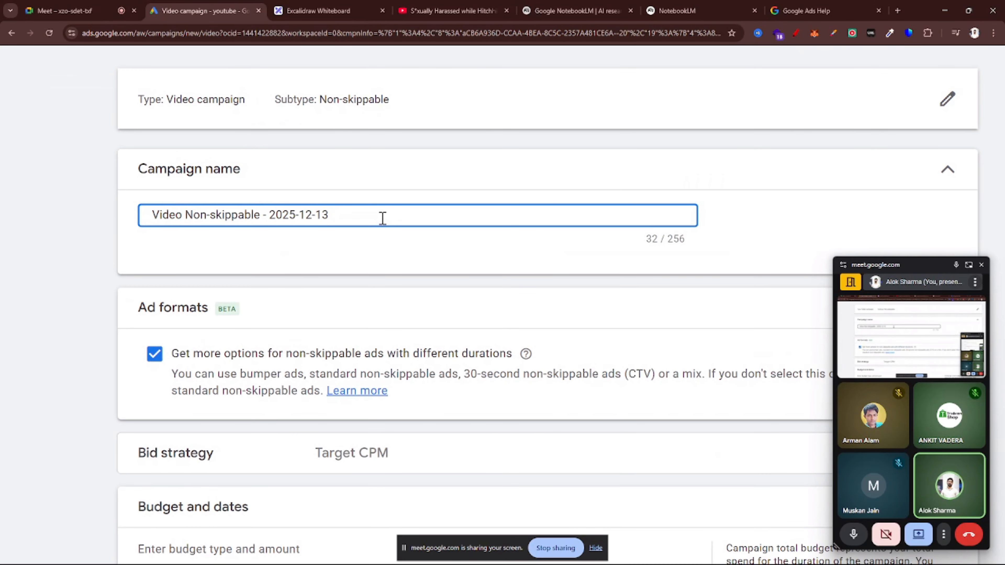
scroll(383, 218, "left", 1)
scroll(383, 217, "down", 2)
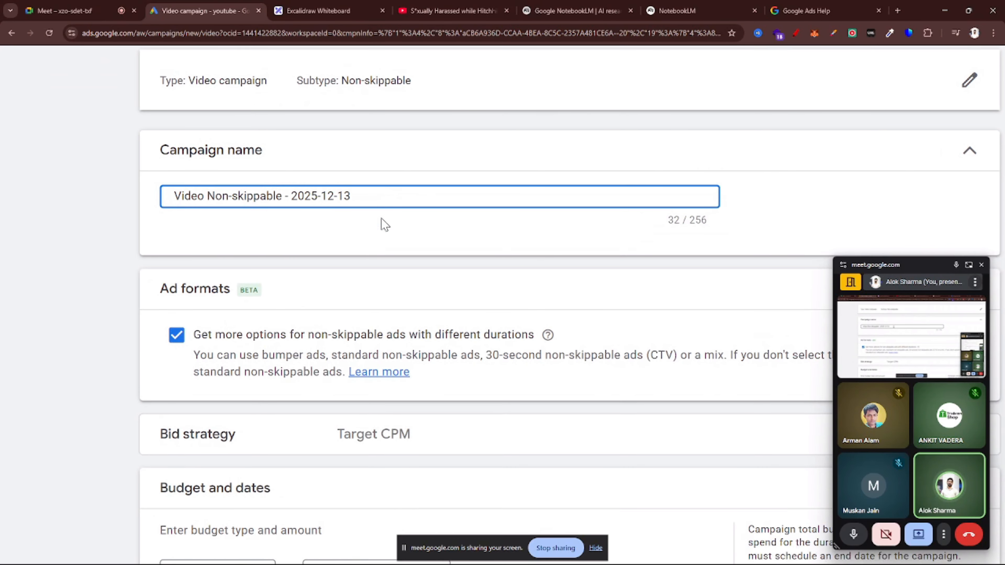
scroll(422, 359, "down", 2)
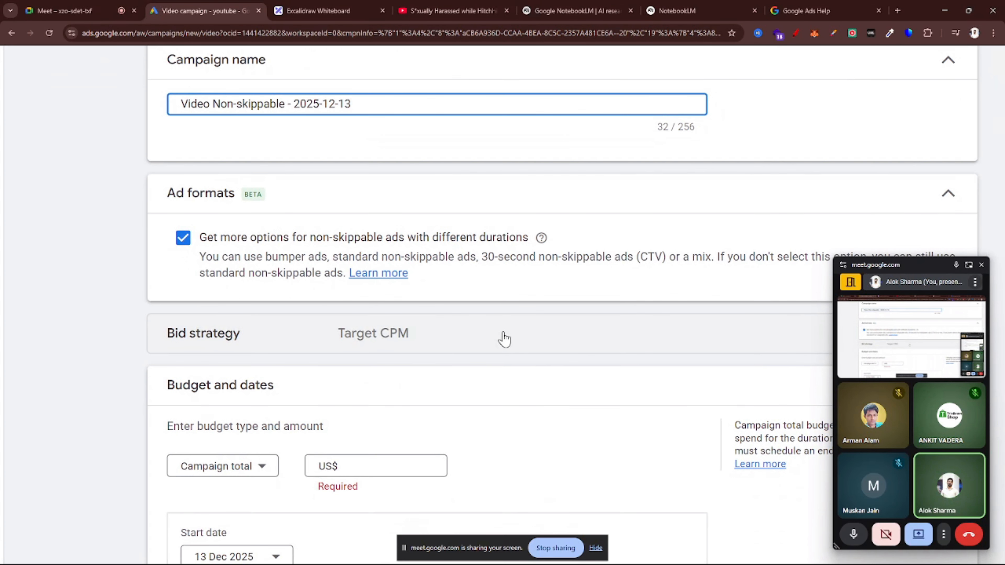
scroll(502, 339, "down", 1)
scroll(408, 289, "down", 1)
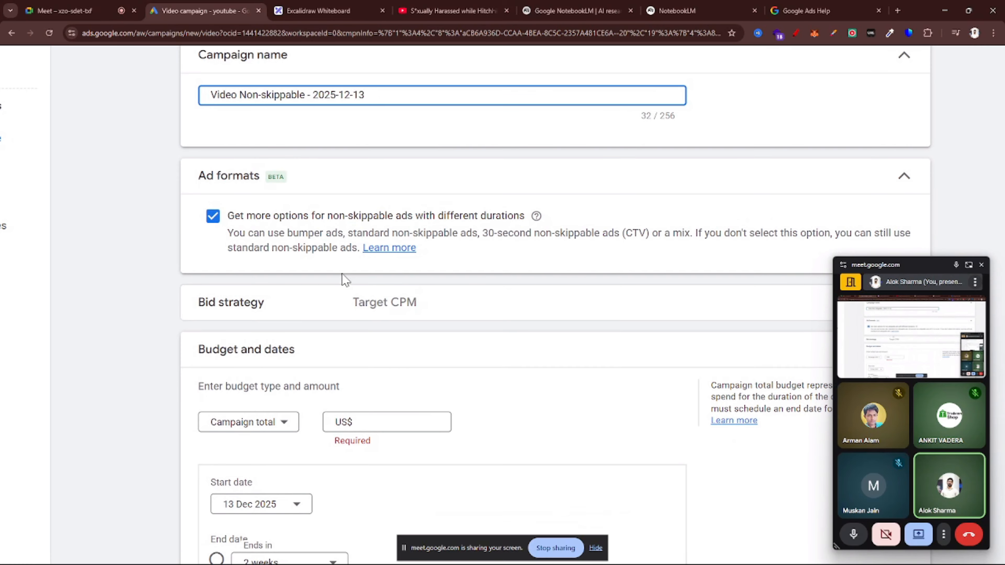
Step: Turn off the Ad formats option for more non-skippable ads with different durations
scroll(342, 273, "up", 3)
scroll(341, 273, "right", 1)
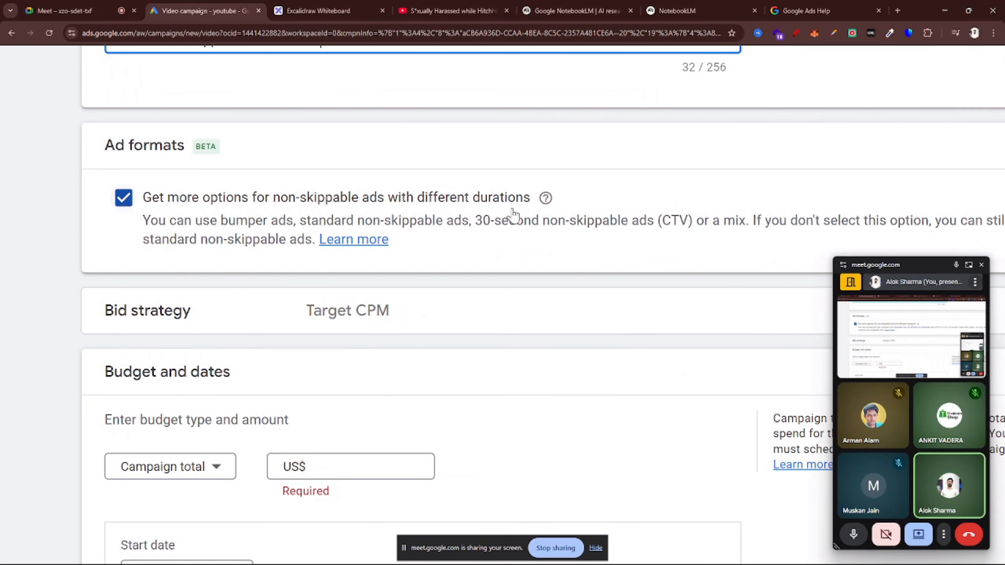
scroll(516, 214, "down", 2)
left_click(251, 200)
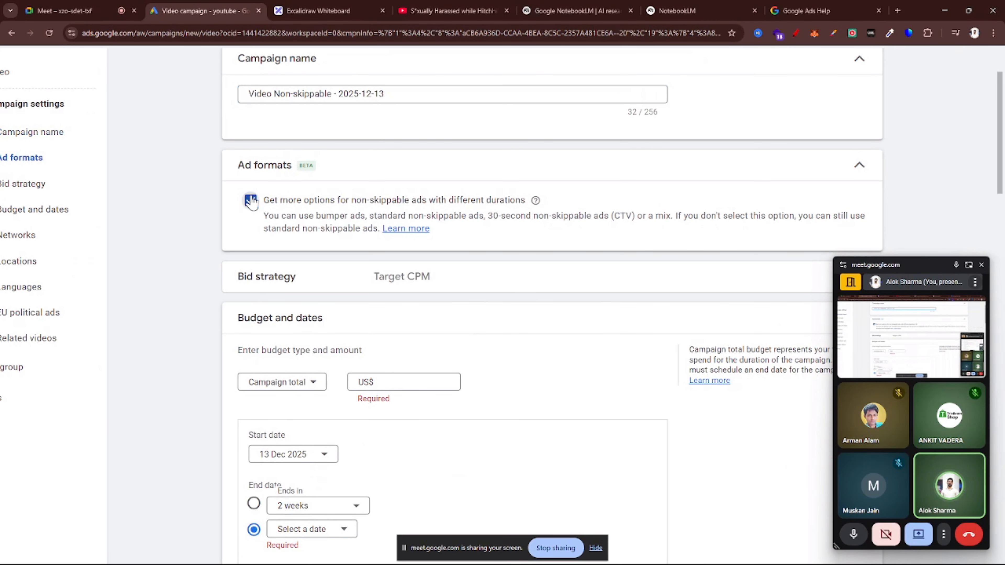
Step: Expand the Bid strategy section and highlight "cost per thousand impressions" in the target CPM explanation
scroll(518, 282, "down", 2)
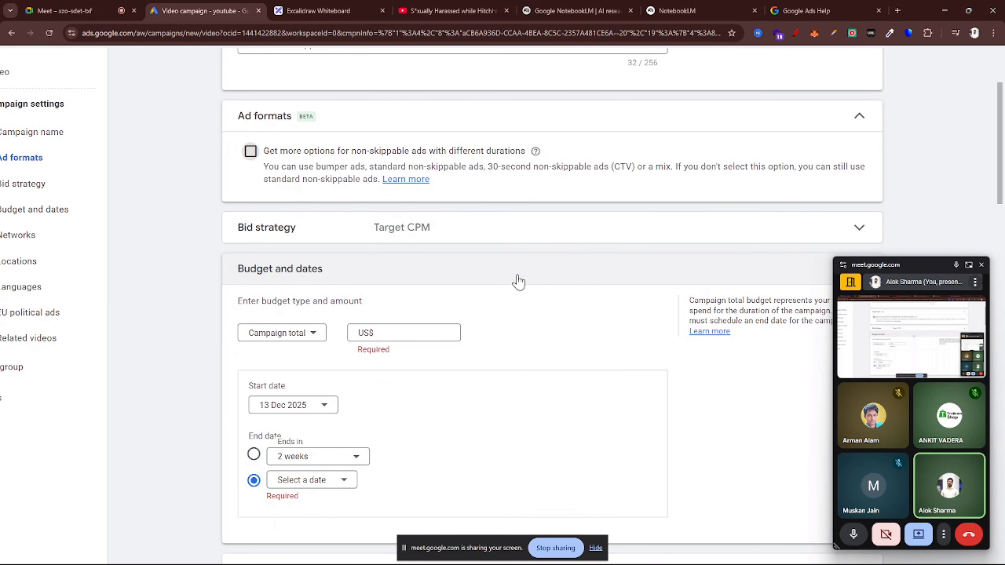
scroll(518, 282, "down", 1)
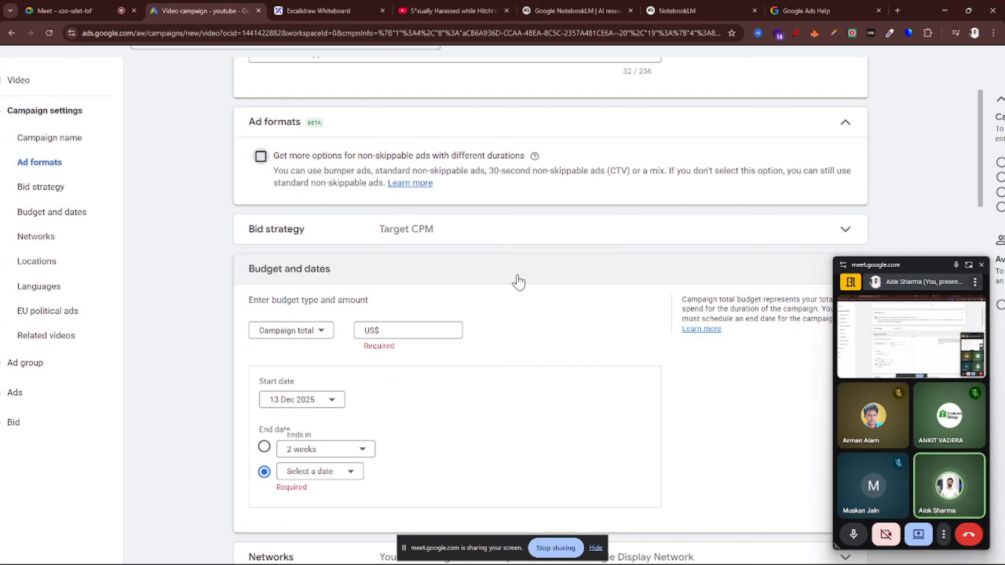
left_click(545, 242)
scroll(381, 293, "up", 2)
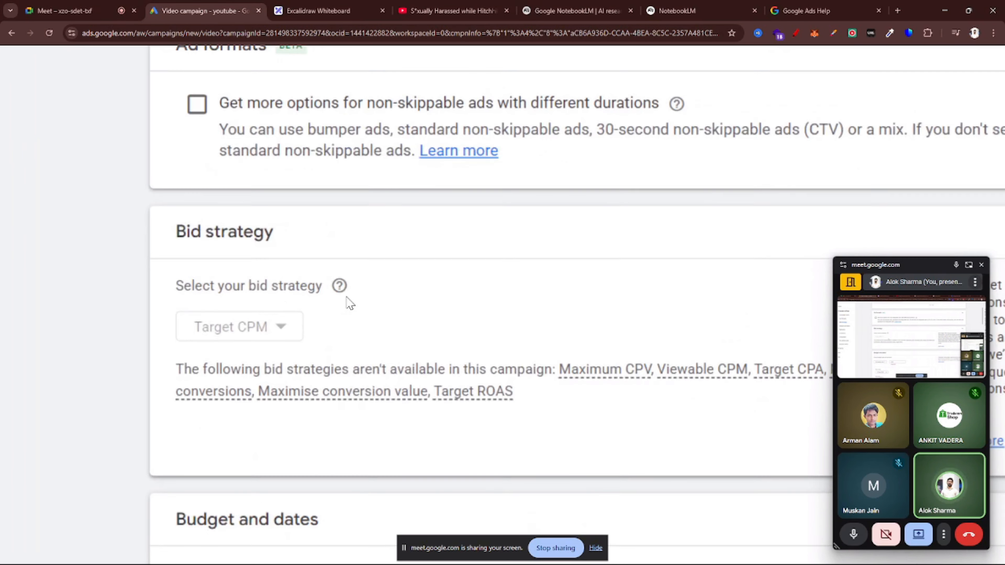
scroll(246, 350, "up", 2)
scroll(243, 345, "down", 5)
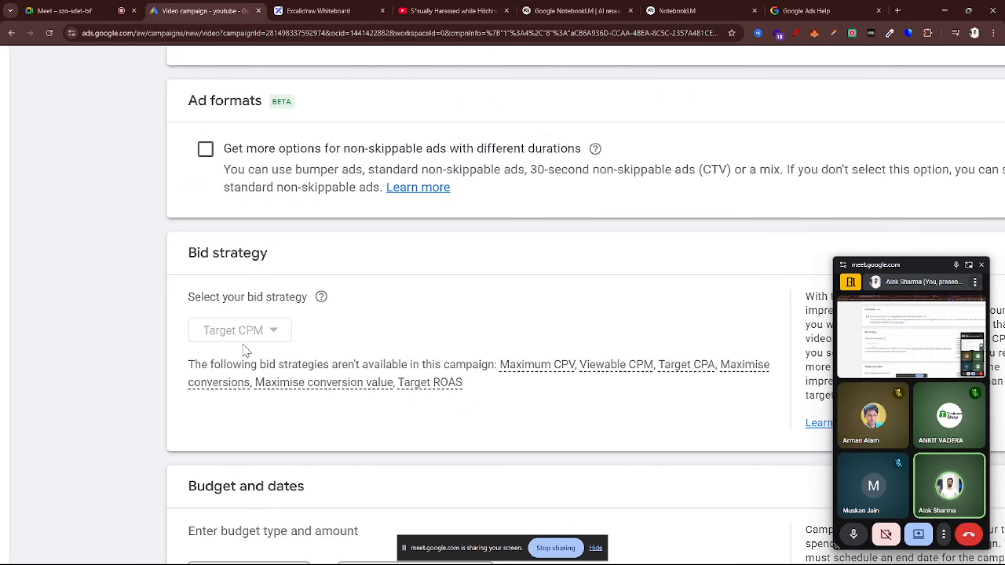
scroll(246, 351, "down", 3)
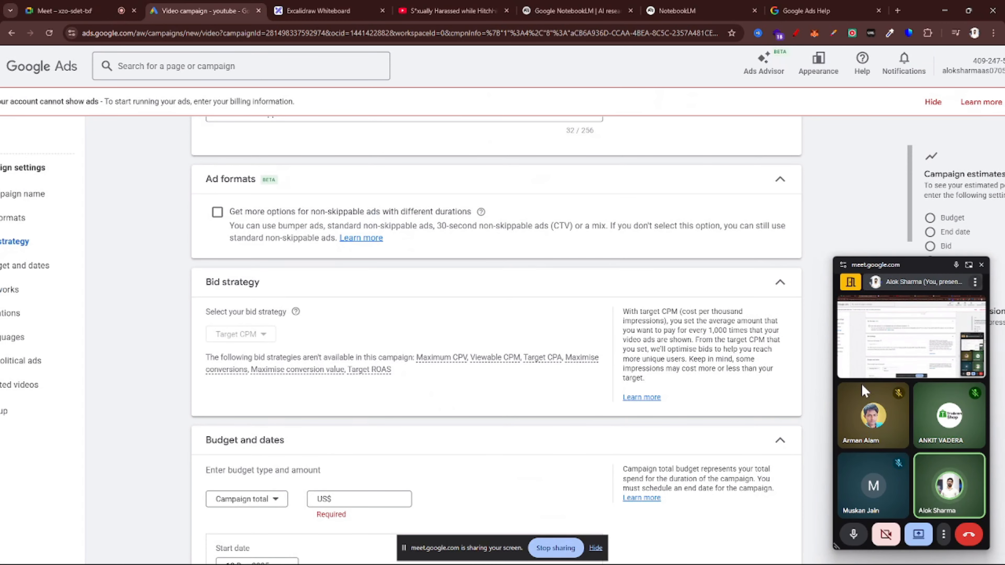
scroll(783, 330, "up", 7)
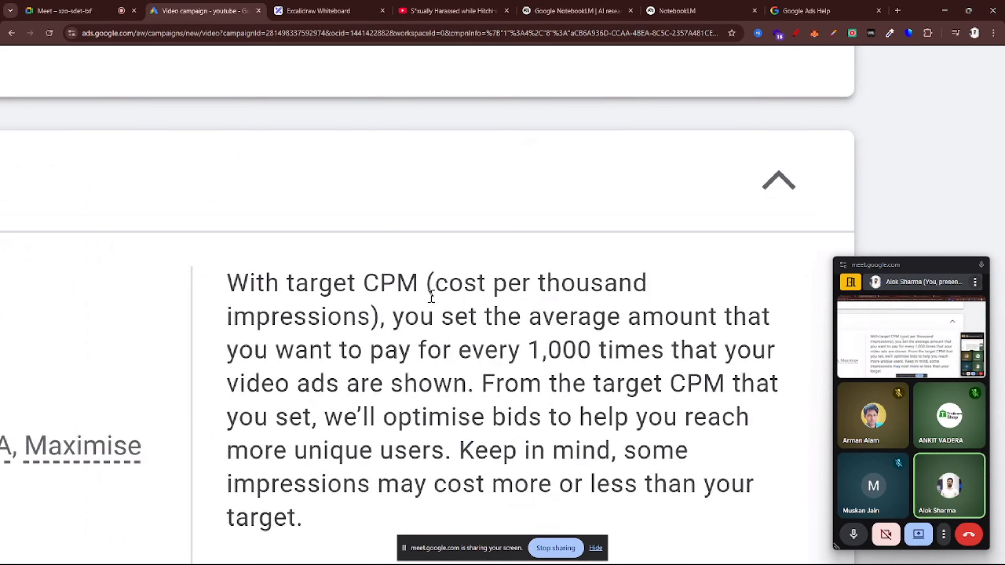
left_click_drag(434, 293, 373, 307)
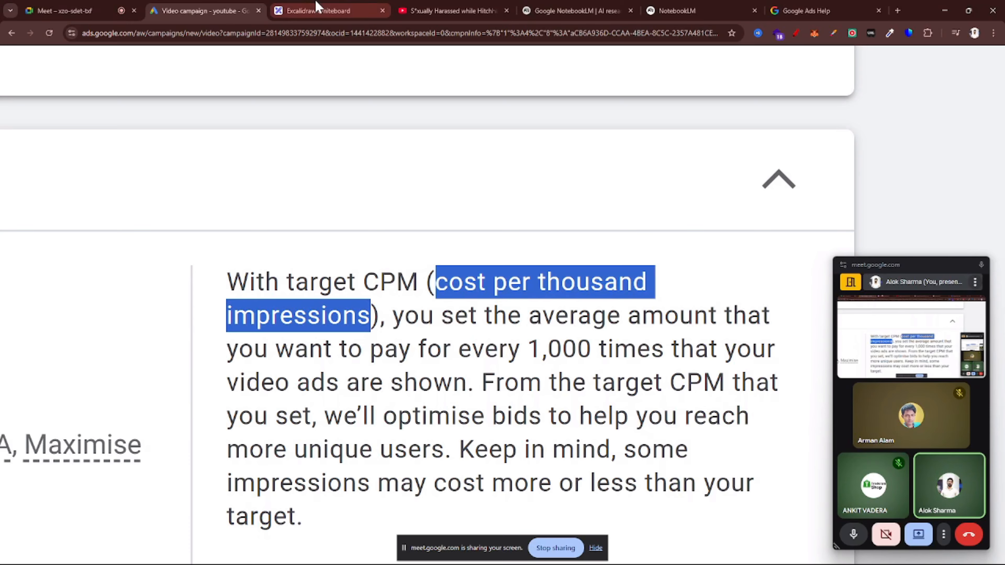
Step: Switch to the Excalidraw whiteboard and start a text note reading "CPV" in an empty area of the canvas
left_click(319, 11)
scroll(435, 314, "down", 5, "ctrl")
scroll(498, 306, "left", 15)
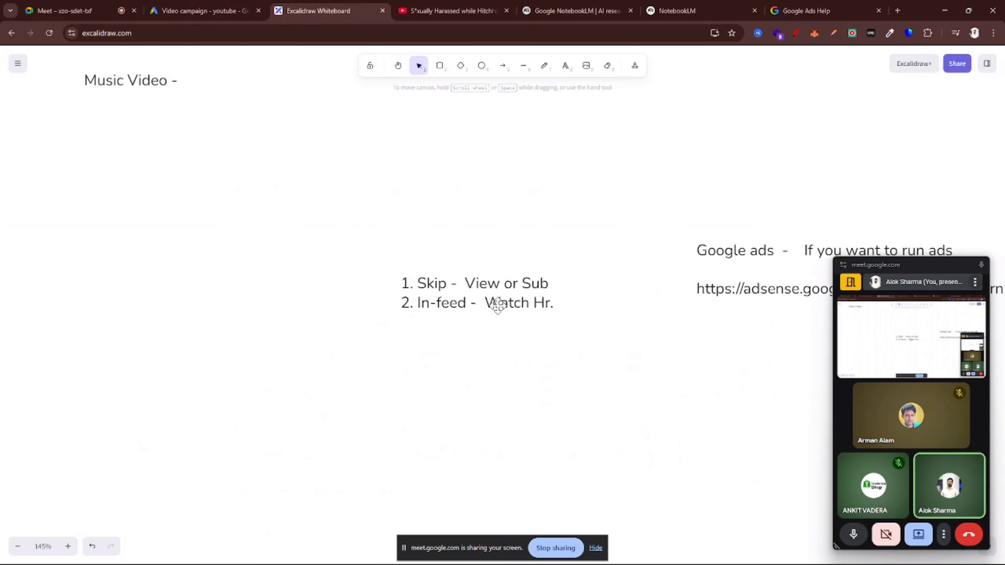
scroll(497, 306, "up", 6)
scroll(498, 306, "right", 10)
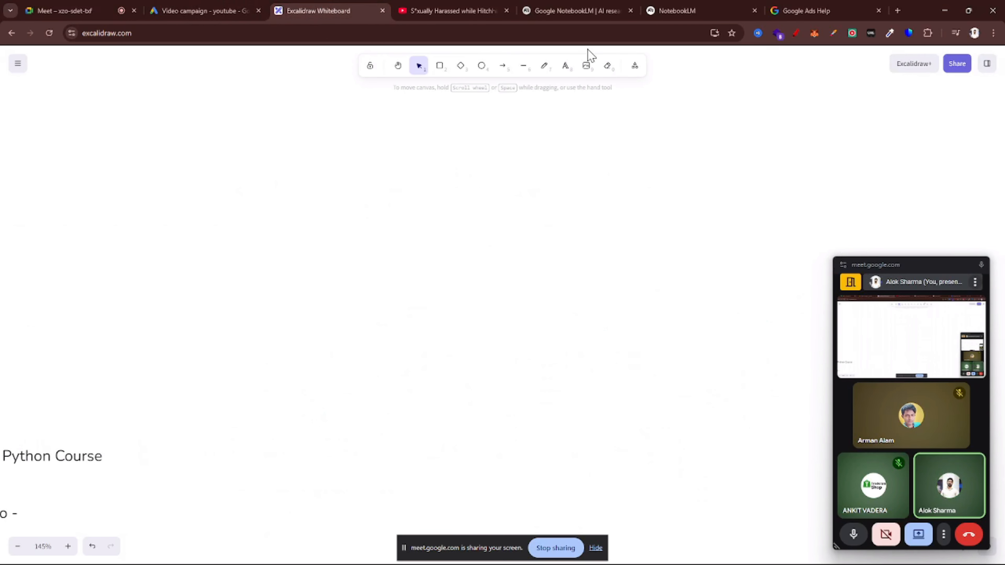
left_click(565, 67)
left_click(397, 158)
type("cp")
key("BackSpace")
key("BackSpace")
type("CPV")
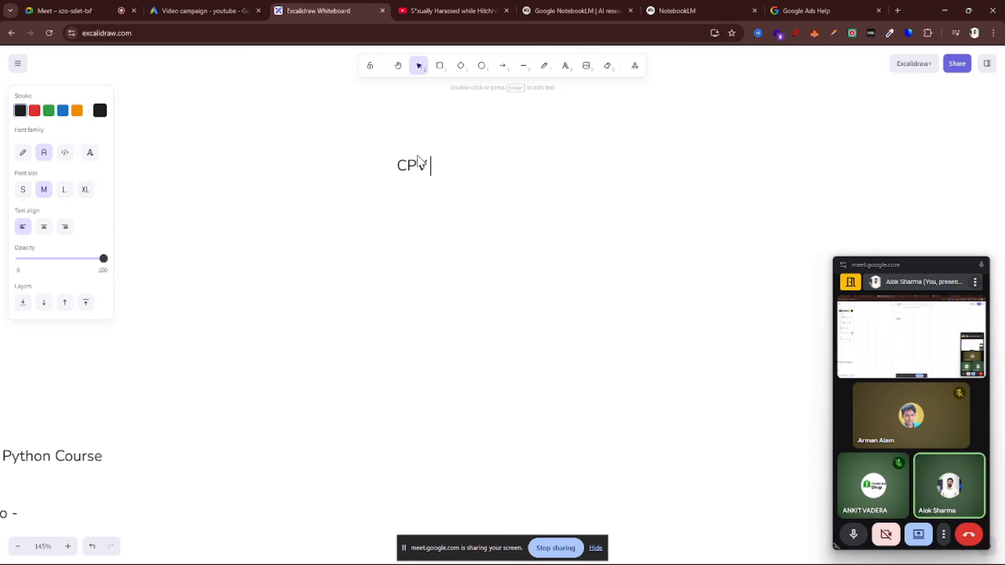
Step: Extend the CPV note with the explanation "- Per View"
scroll(418, 156, "up", 10)
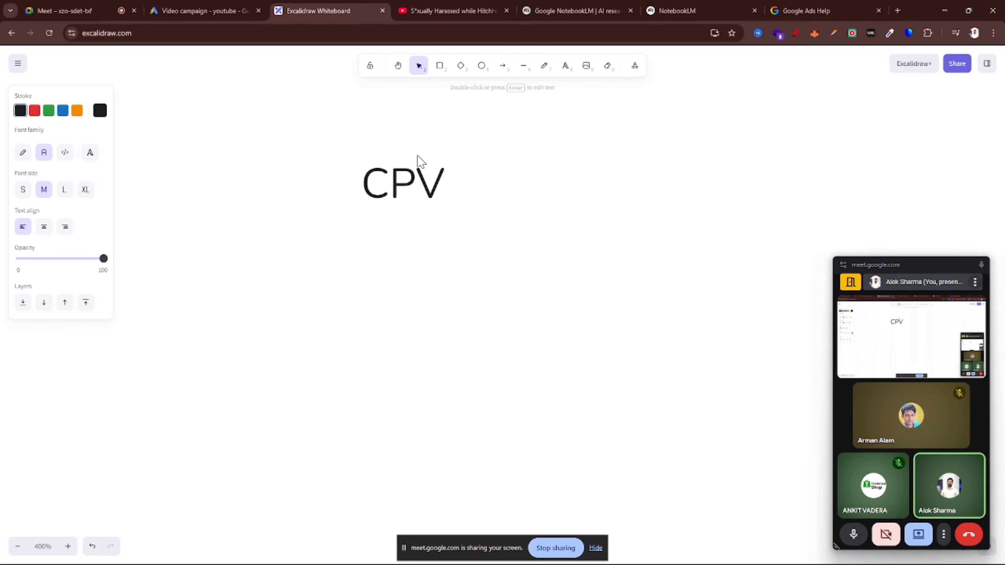
type("-  ")
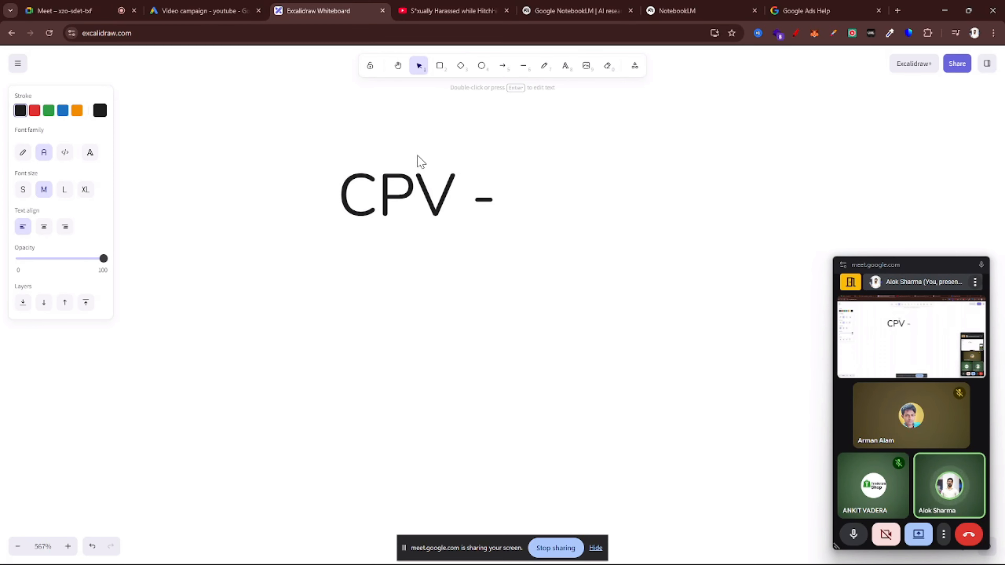
type("p")
key("BackSpace")
type("pE")
key("BackSpace")
key("BackSpace")
type("P")
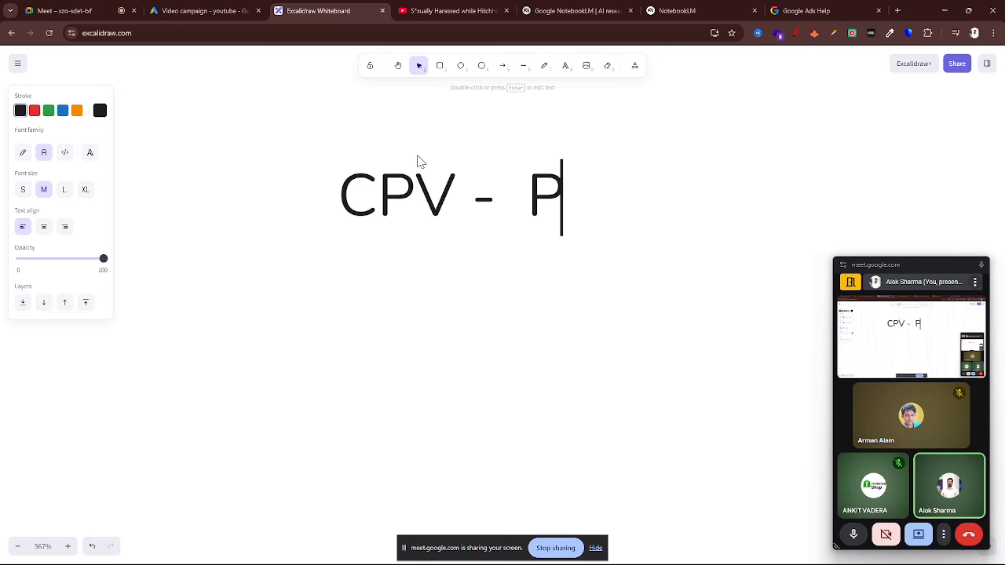
type("er View")
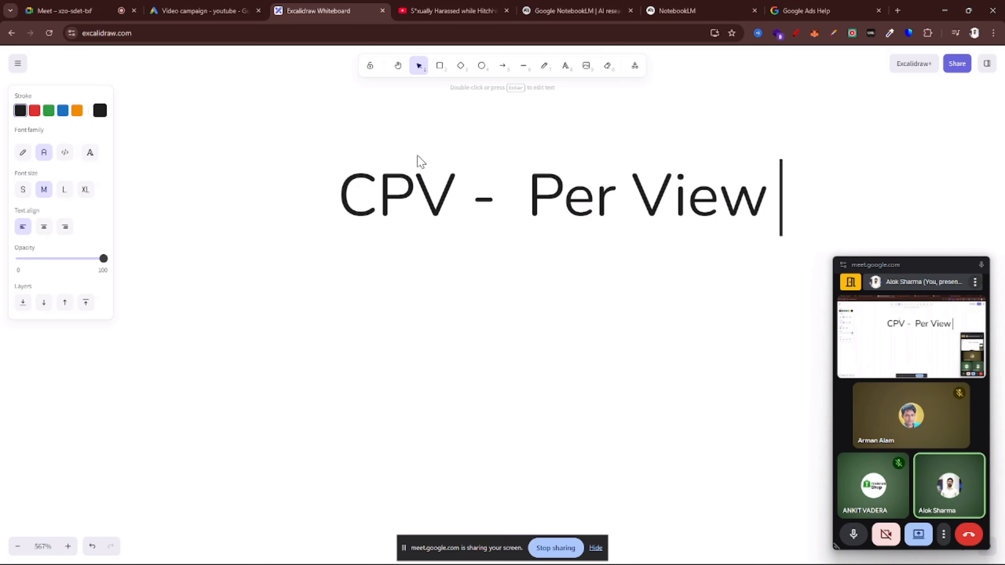
Step: Add the example price "- 1 rup" to the CPV note and begin a new line below it
type(" - 10")
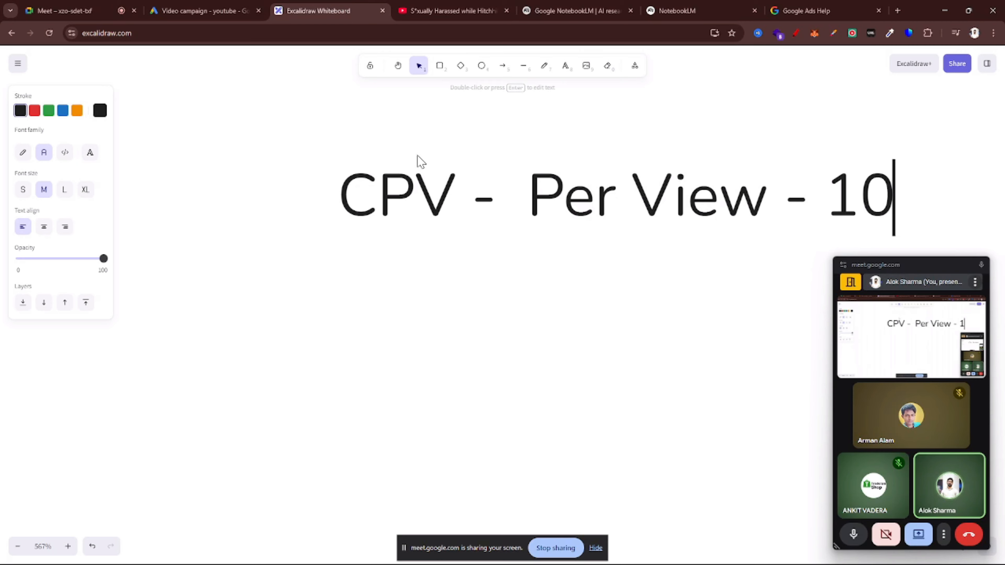
key("BackSpace")
key("BackSpace")
type("1")
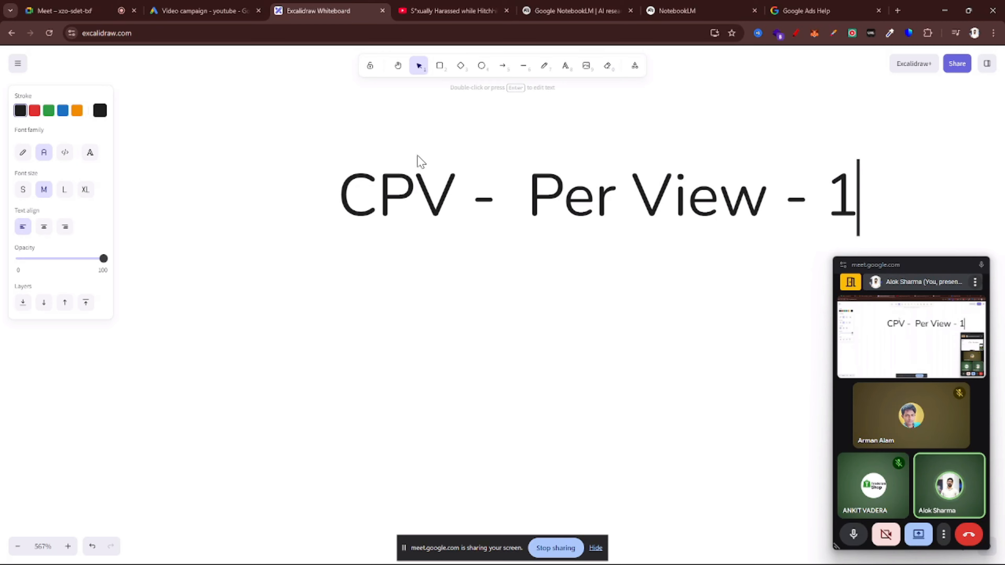
type(" ru")
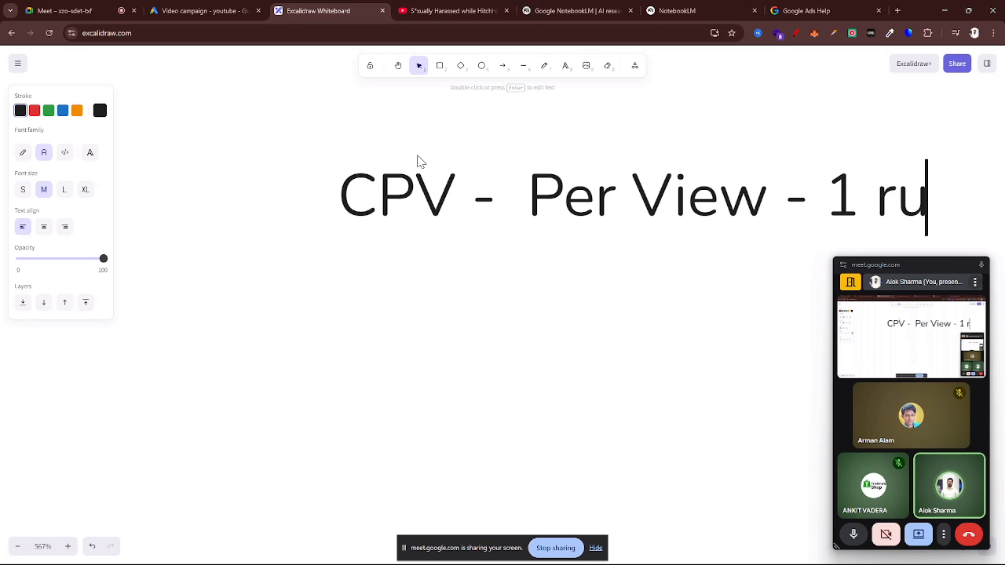
type("p")
key("Return")
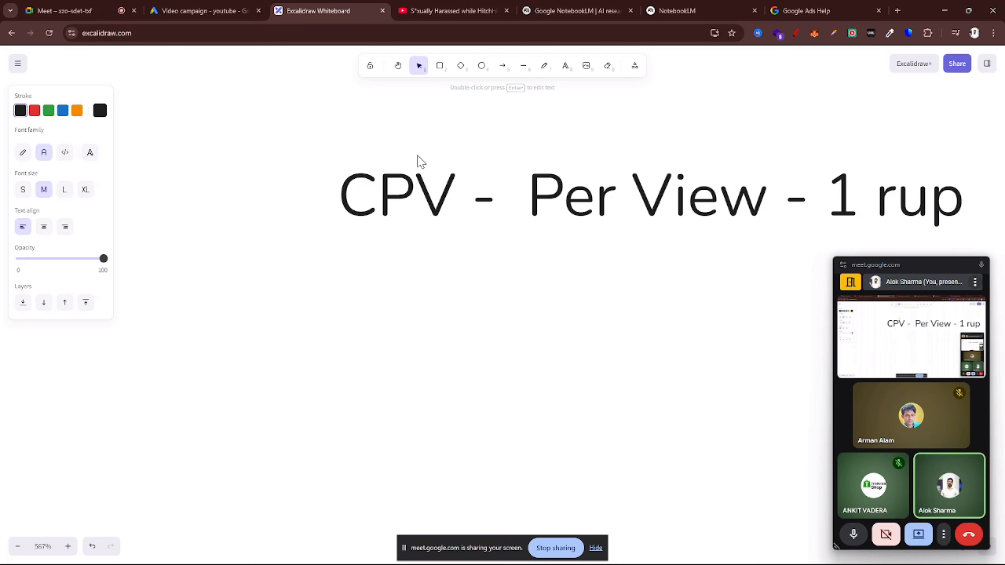
type("c")
key("BackSpace")
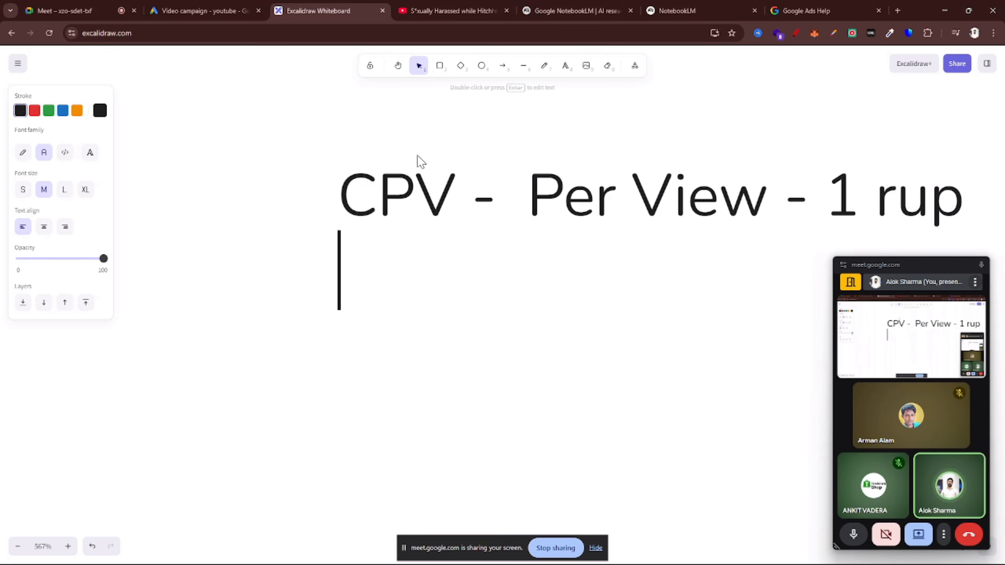
Step: Enter "CPM - 1000" on the second line of the whiteboard note, below the CPV line
type("CPM ")
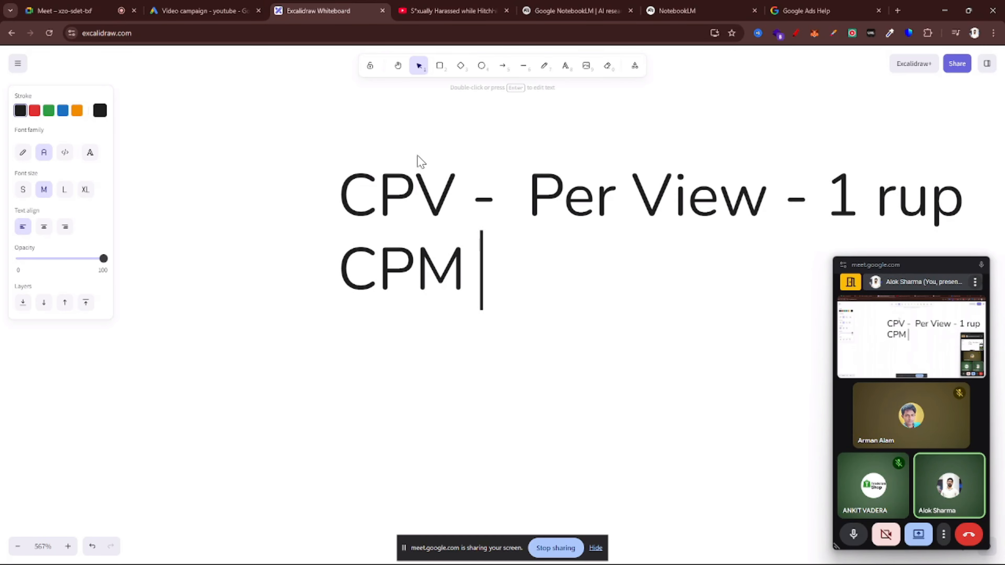
type("-")
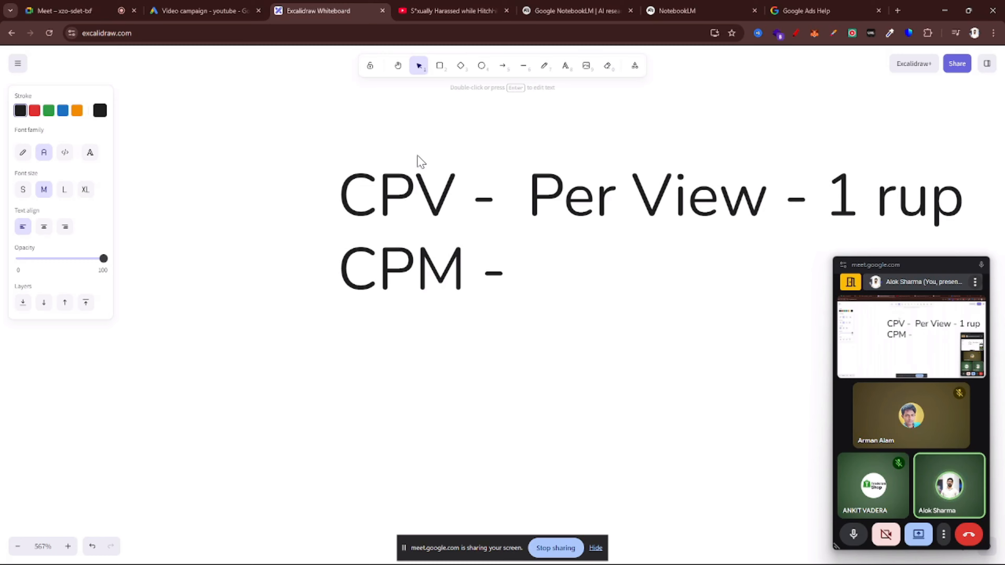
type("1")
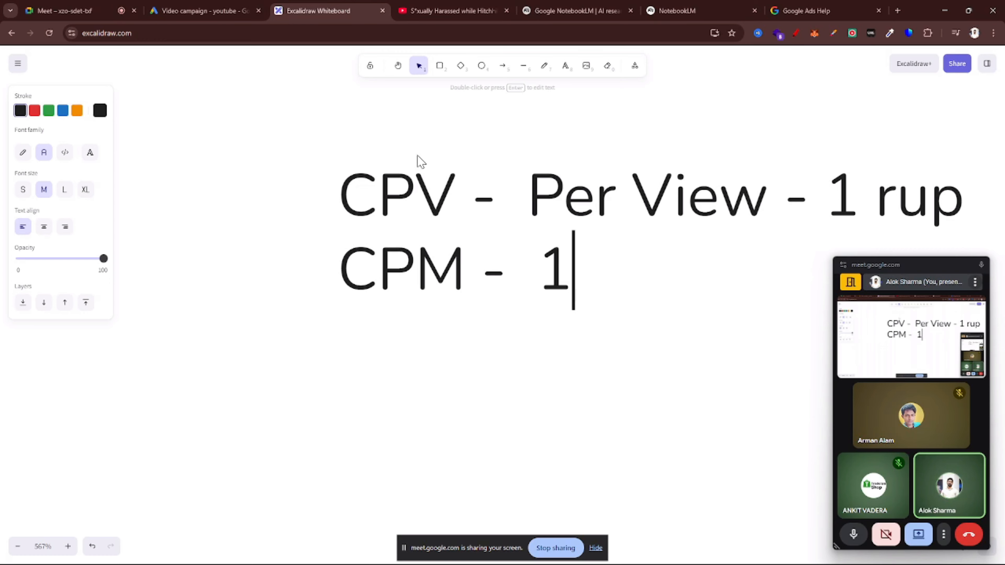
key("BackSpace")
type("1000")
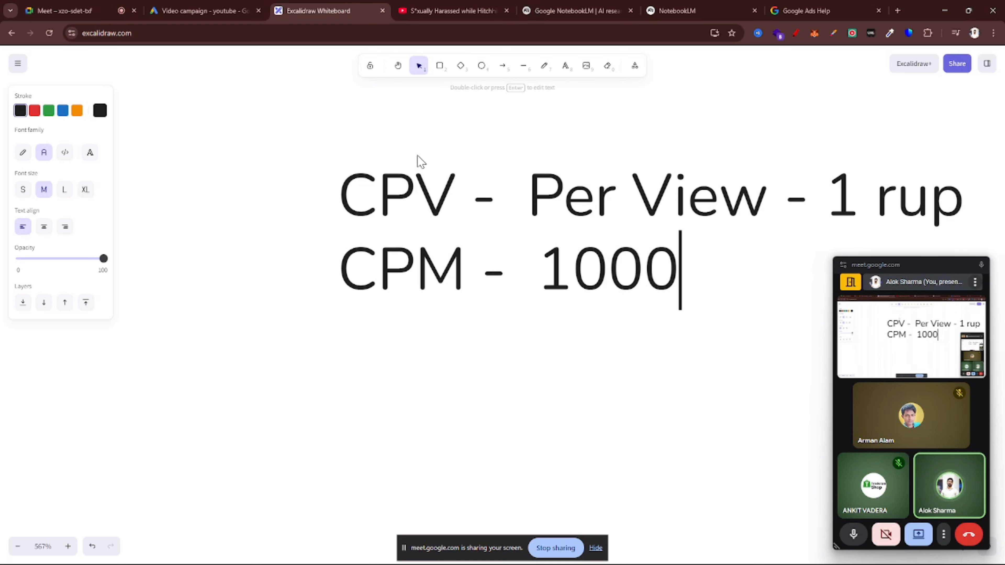
Step: Complete the CPM line with the word "Impression" and highlight that word
type(" IM")
key("BackSpace")
key("BackSpace")
type("I")
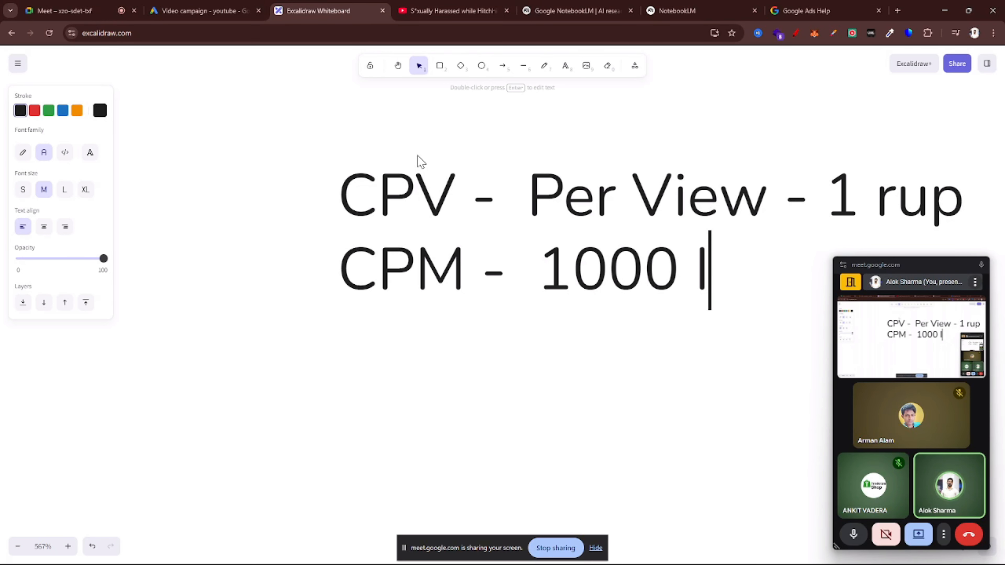
type("mpression")
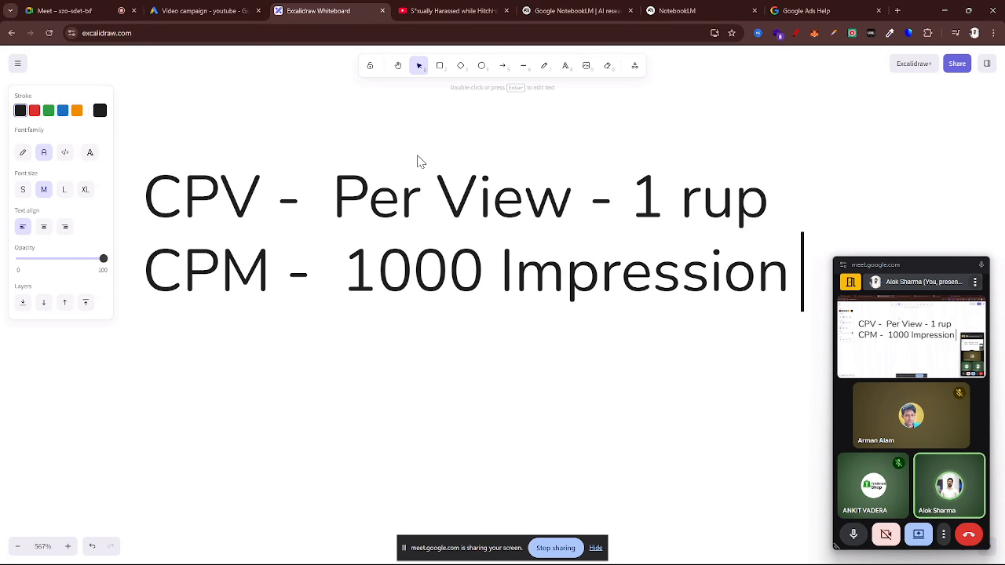
scroll(417, 161, "down", 1)
left_click(498, 256)
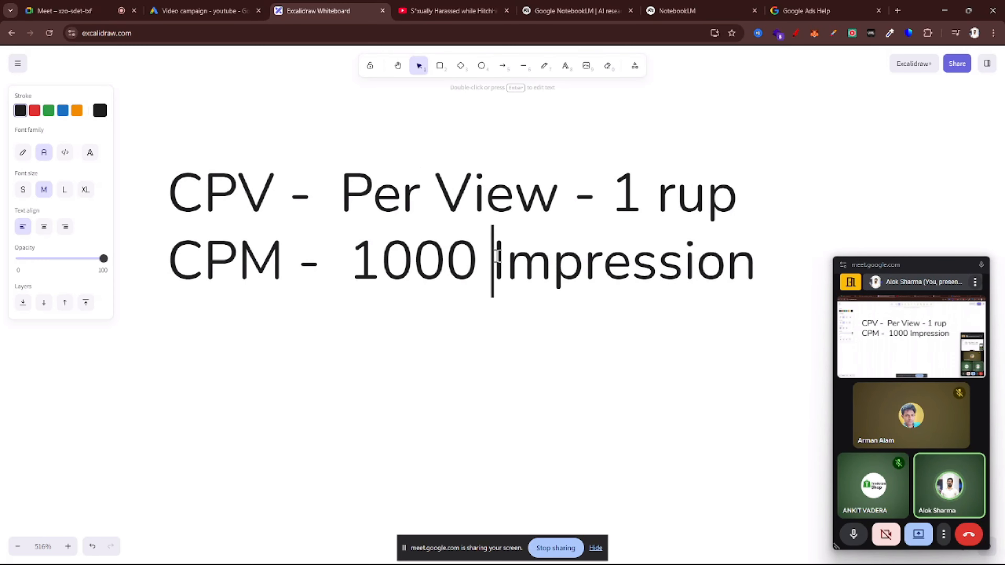
left_click_drag(497, 255, 760, 258)
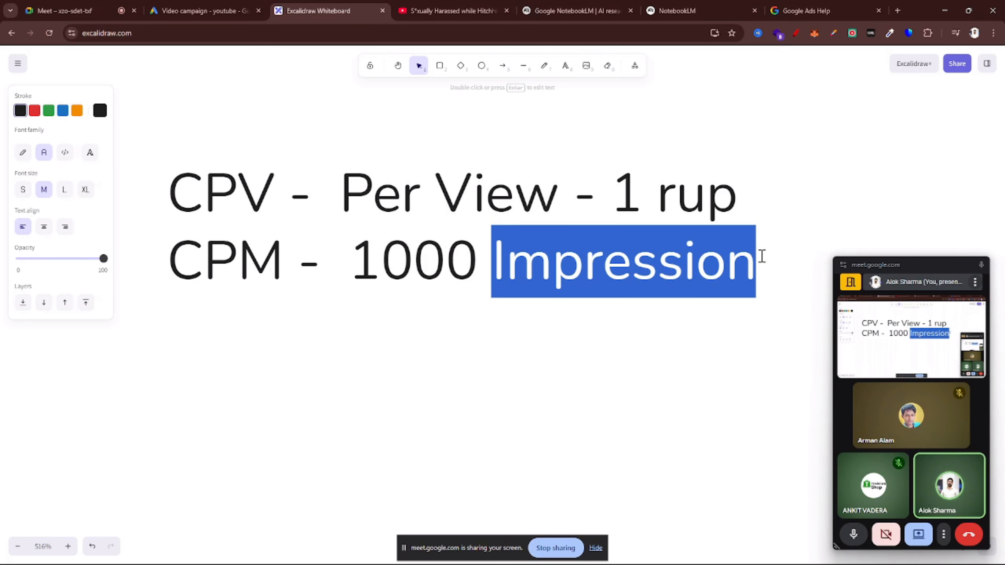
Step: Switch to YouTube, go to its home feed, and circle the sponsored ClickUp ad in red with the page annotation pen
left_click(510, 6)
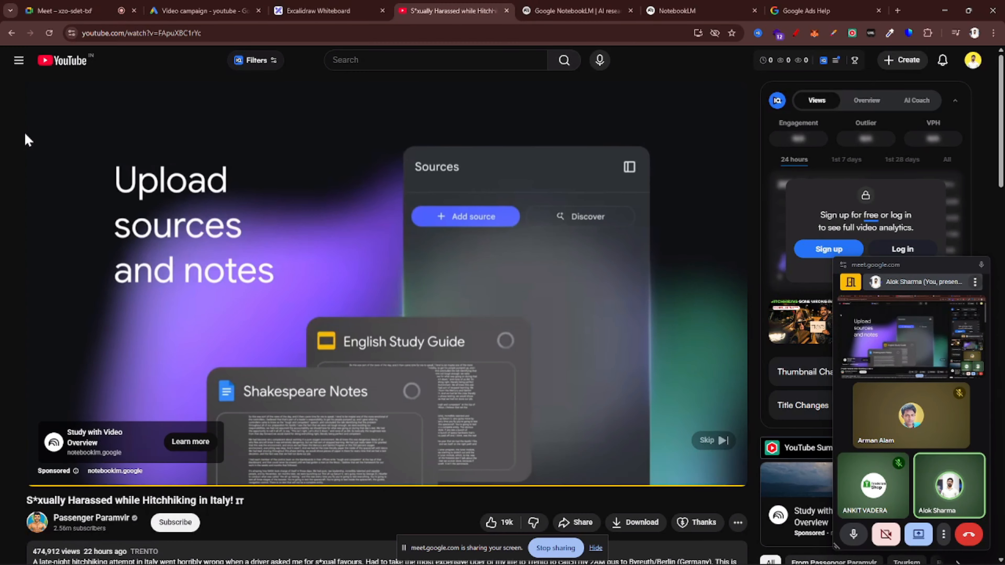
left_click(61, 60)
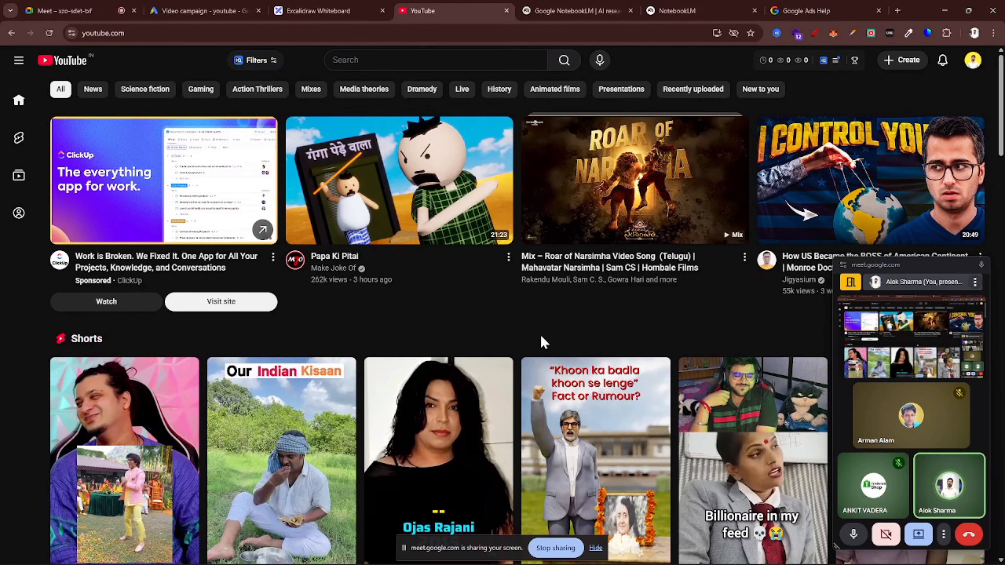
left_click(814, 33)
mouse_move(59, 102)
left_mouse_down()
mouse_move(12, 209)
mouse_move(290, 327)
mouse_move(285, 119)
mouse_move(143, 89)
mouse_move(51, 99)
left_mouse_up()
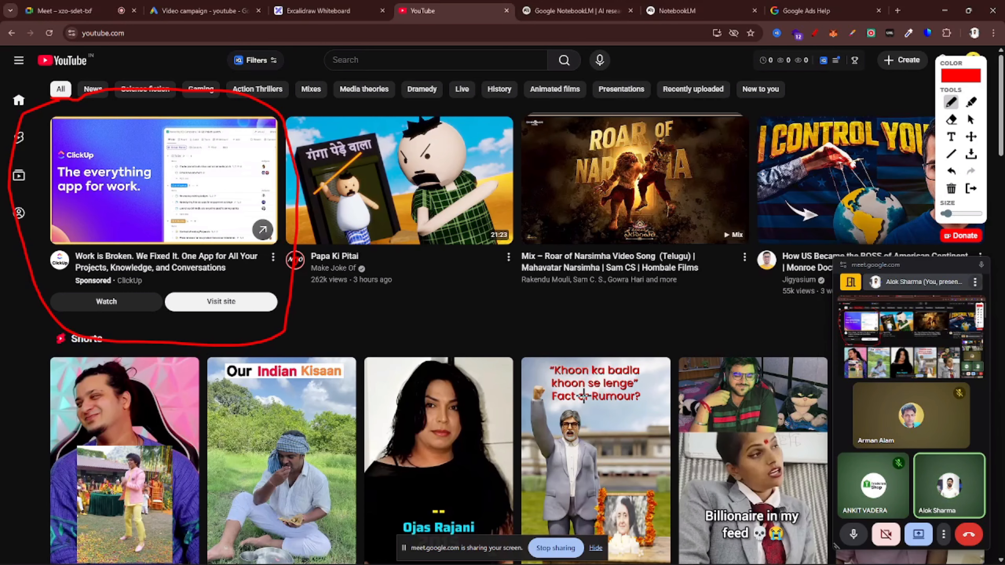
Step: Circle the sponsored Vultr ad "Take Your Project Live In 60s" further down the home feed in red
scroll(583, 396, "down", 2)
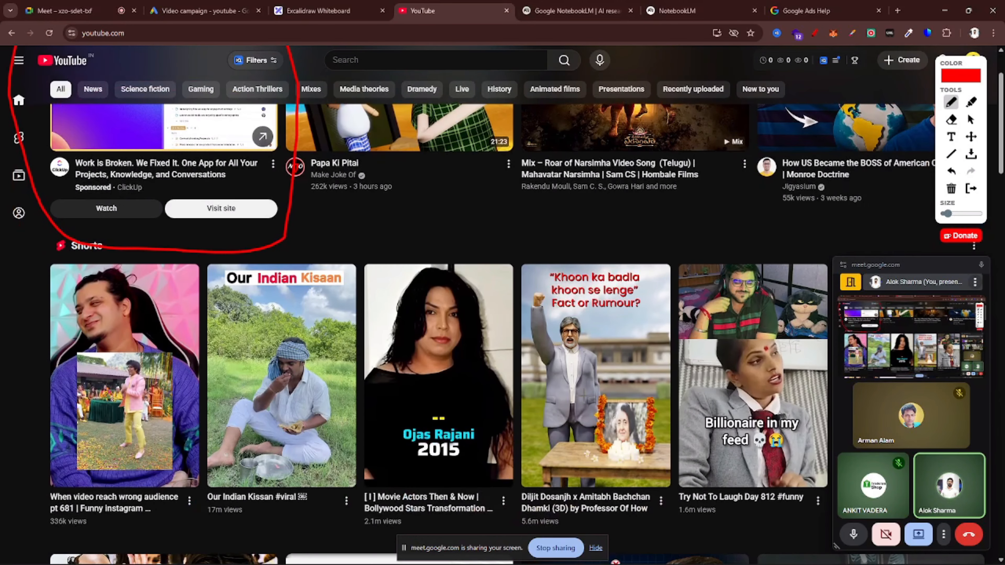
scroll(583, 395, "up", 2)
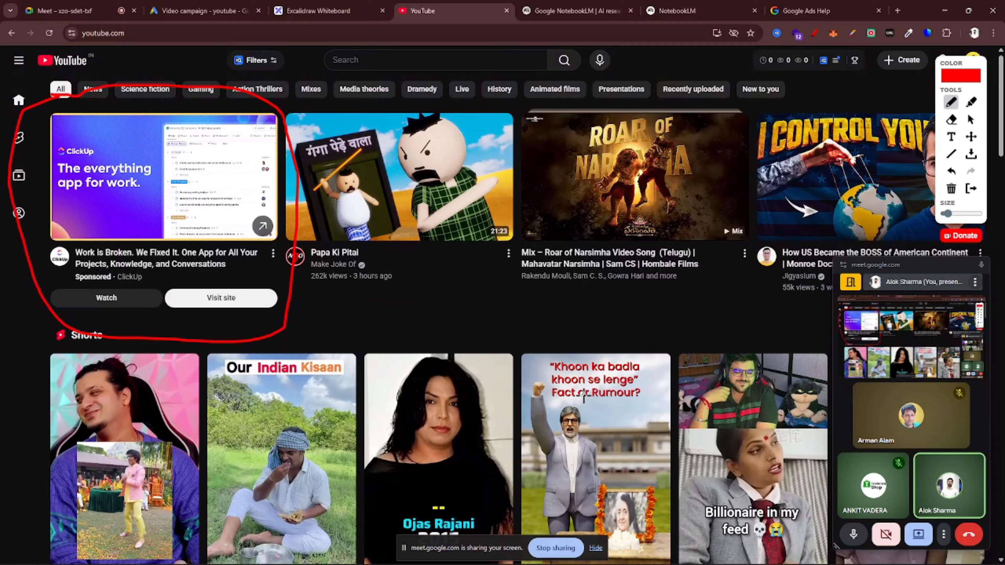
scroll(583, 395, "down", 10)
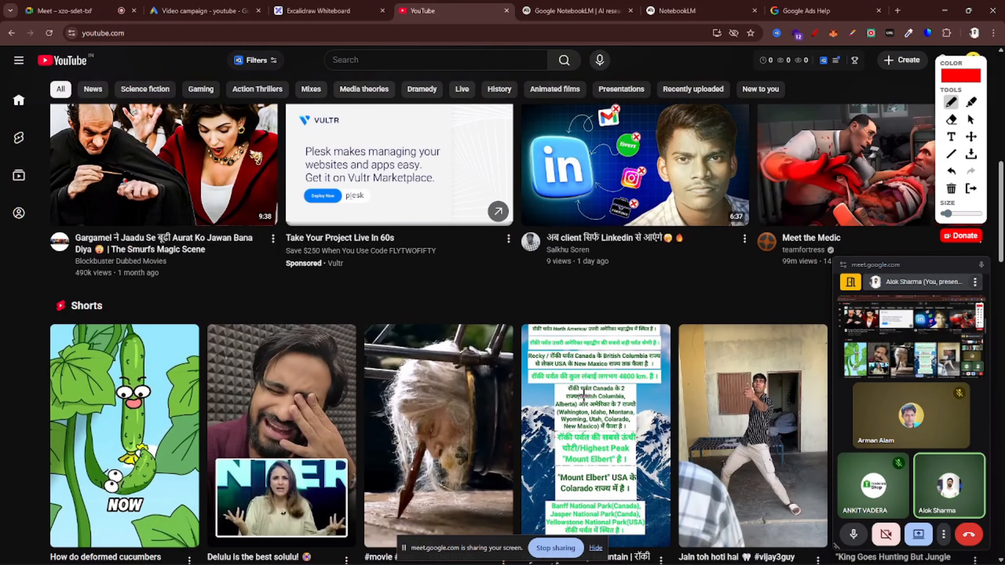
scroll(584, 395, "up", 2)
mouse_move(375, 144)
left_mouse_down()
mouse_move(259, 164)
mouse_move(267, 375)
mouse_move(569, 307)
mouse_move(474, 139)
mouse_move(358, 152)
left_mouse_up()
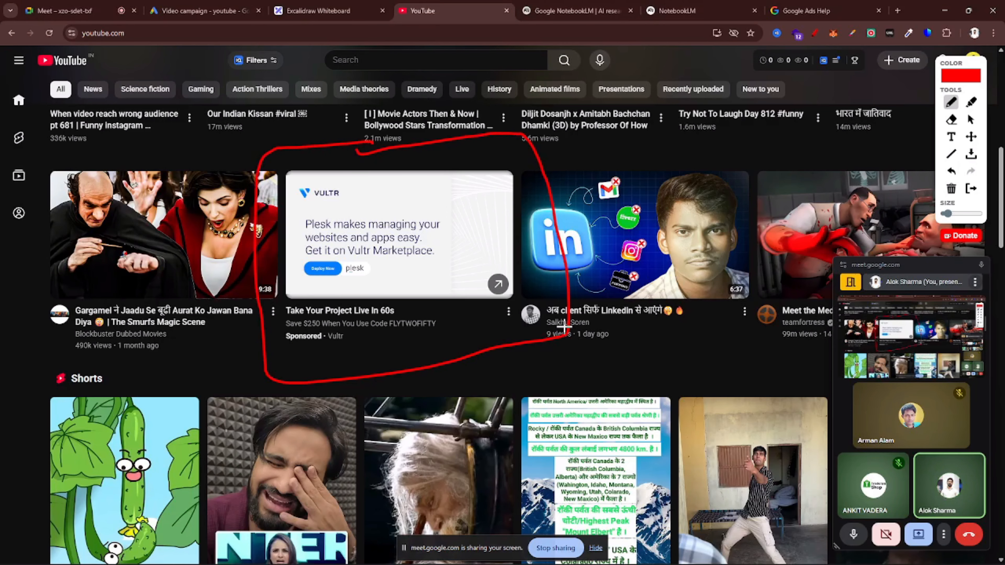
Step: Find the sponsored Japanese Google 広告 ad further down the feed and circle it in red
scroll(565, 323, "down", 1)
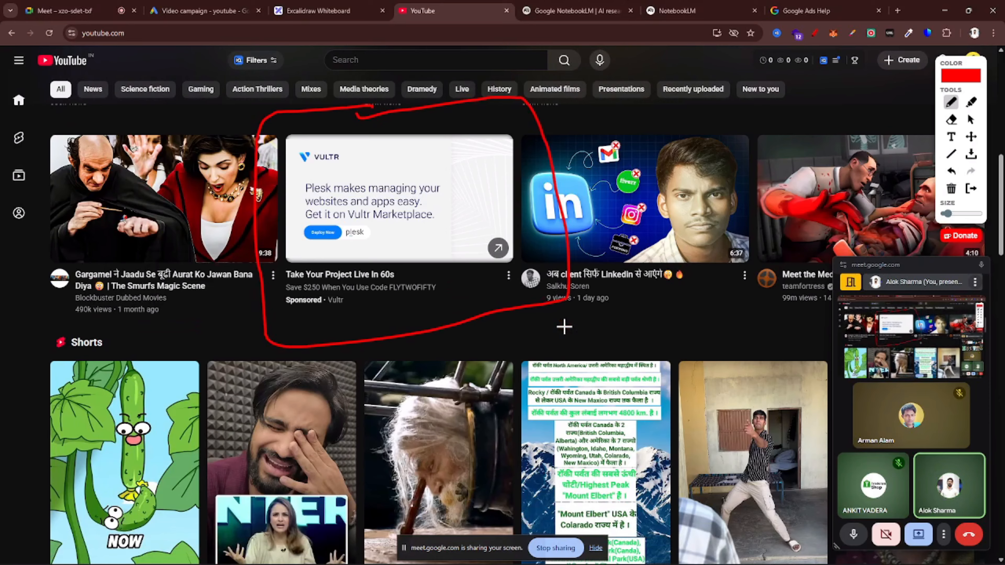
scroll(564, 327, "down", 1)
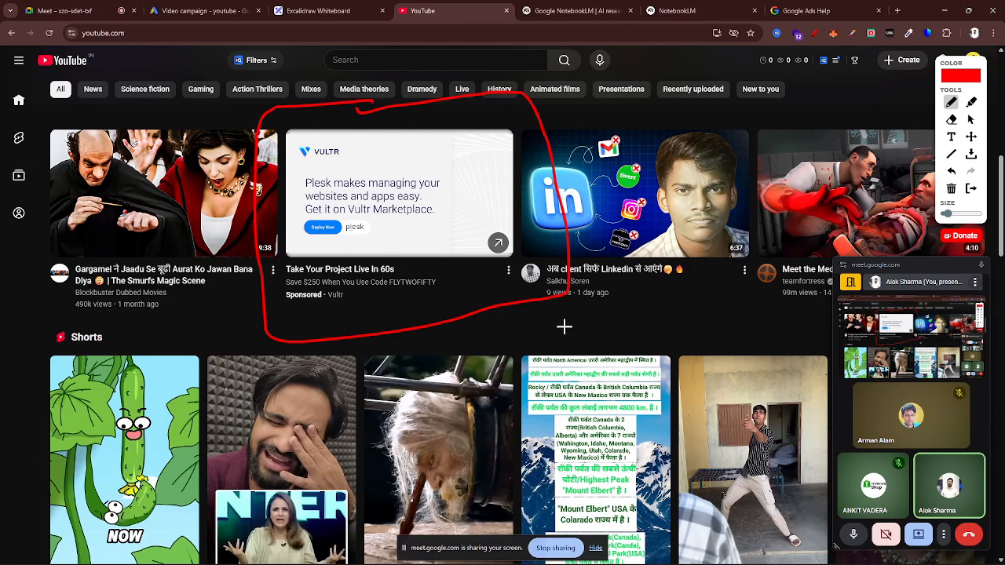
scroll(564, 326, "down", 10)
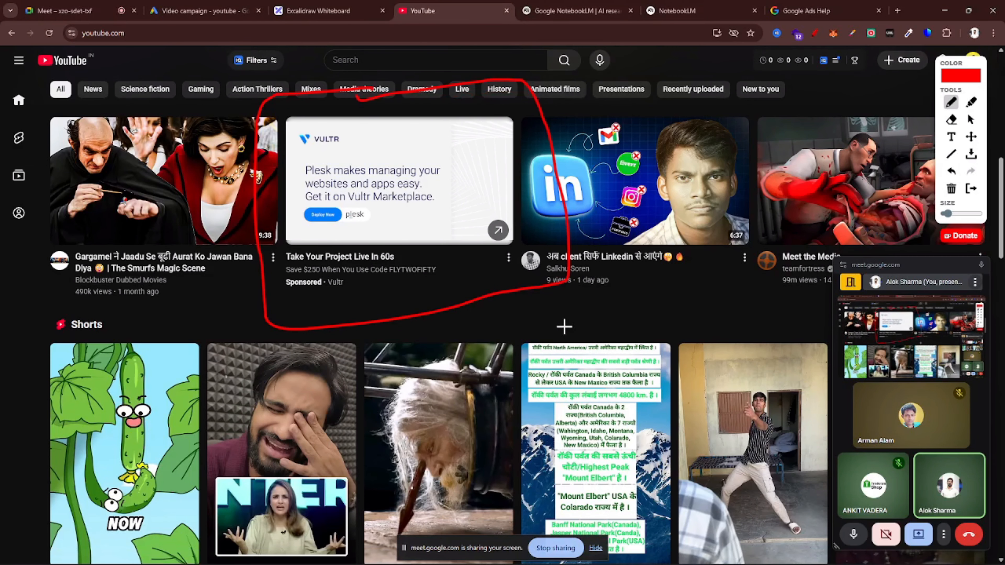
scroll(564, 327, "down", 5)
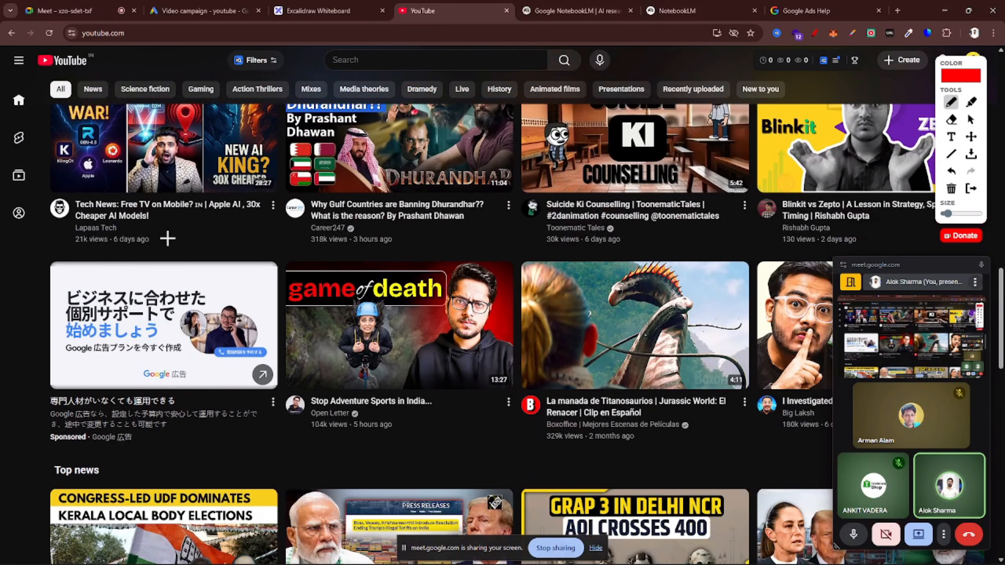
mouse_move(168, 237)
left_mouse_down()
mouse_move(8, 248)
mouse_move(27, 439)
mouse_move(111, 472)
mouse_move(296, 274)
left_mouse_up()
mouse_move(291, 236)
left_mouse_down()
mouse_move(179, 224)
mouse_move(124, 237)
left_mouse_up()
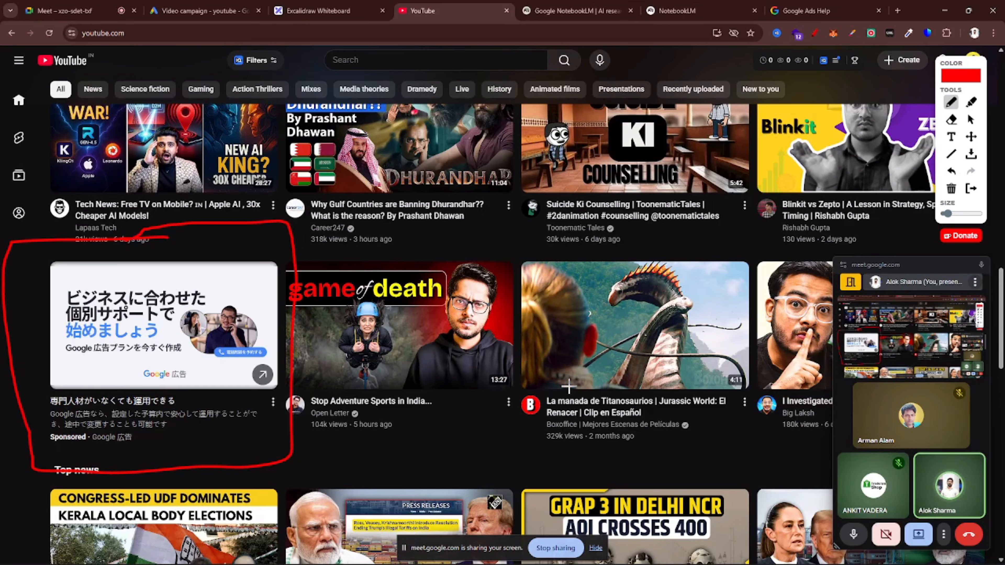
Step: Switch the annotation tool to the pointer, open the ClickUp ad's video from the feed, and return to the home page
left_click(971, 120)
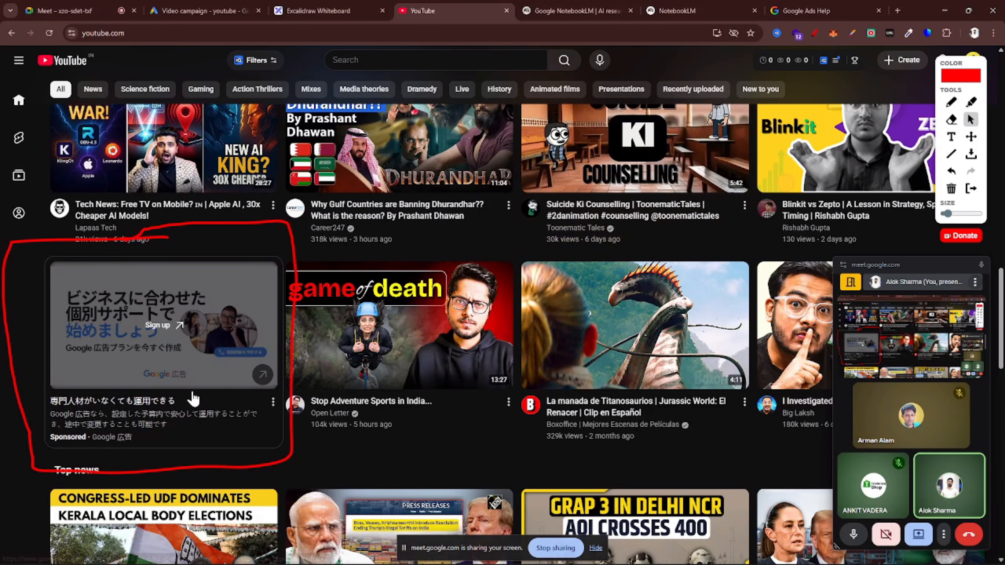
scroll(211, 328, "down", 8)
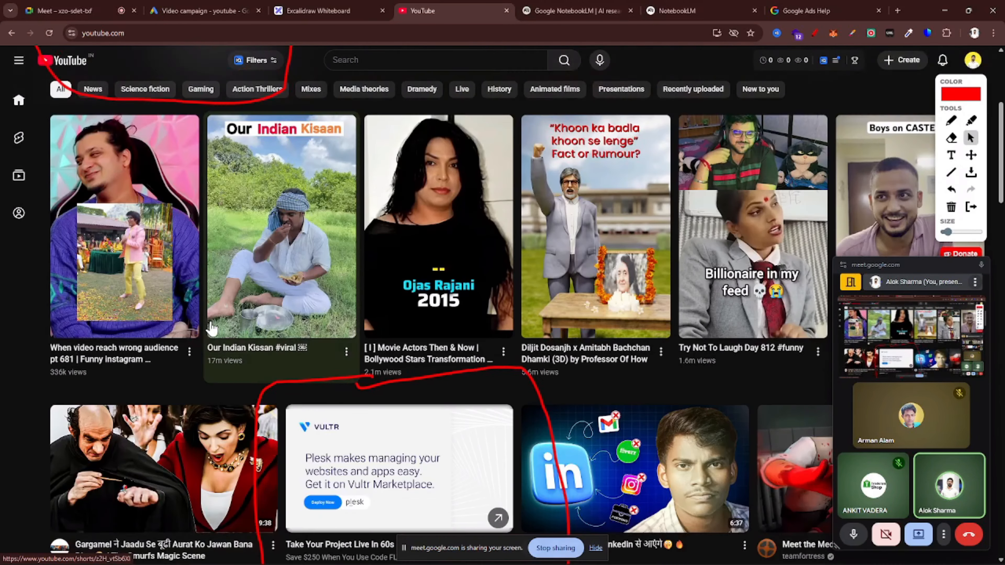
scroll(212, 329, "up", 8)
left_click(123, 313)
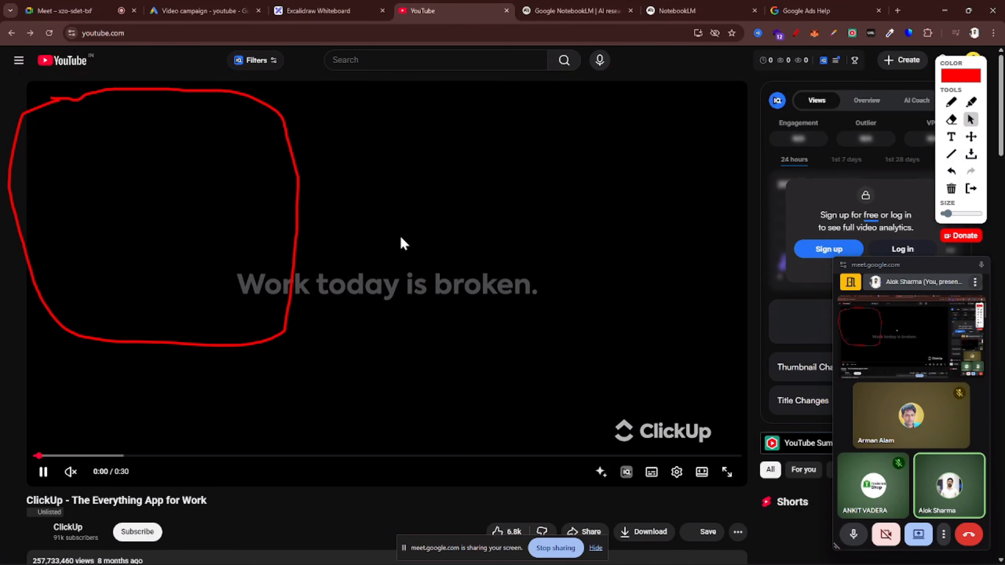
key("alt+Left")
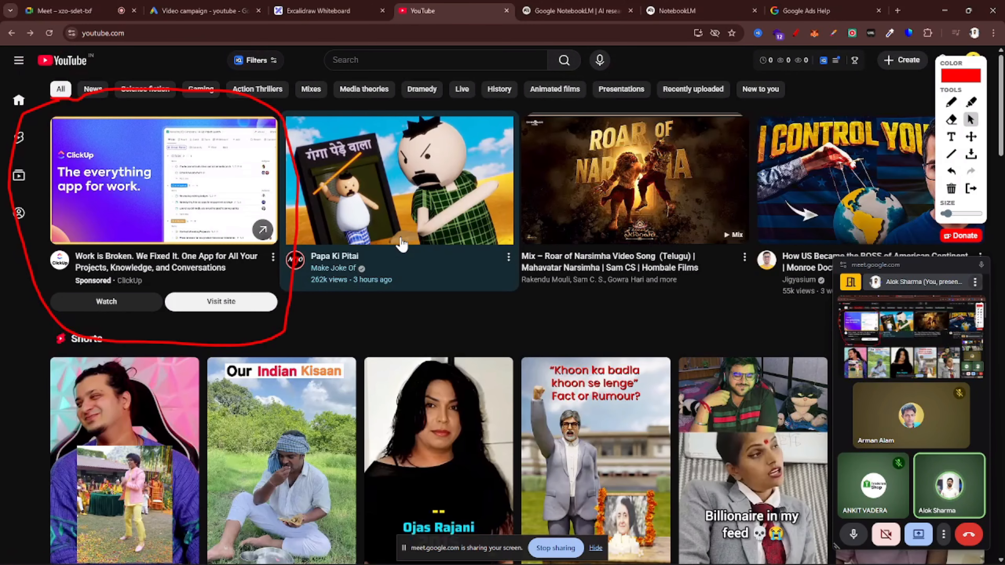
mouse_move(126, 237)
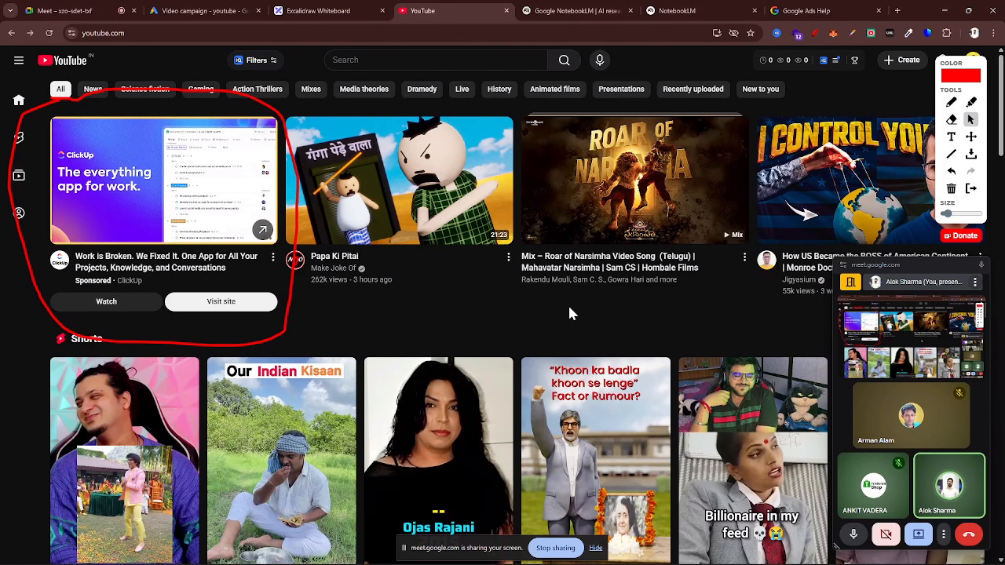
Step: Return to the Excalidraw whiteboard and highlight the word "Impression" in the CPM line again
left_click(328, 11)
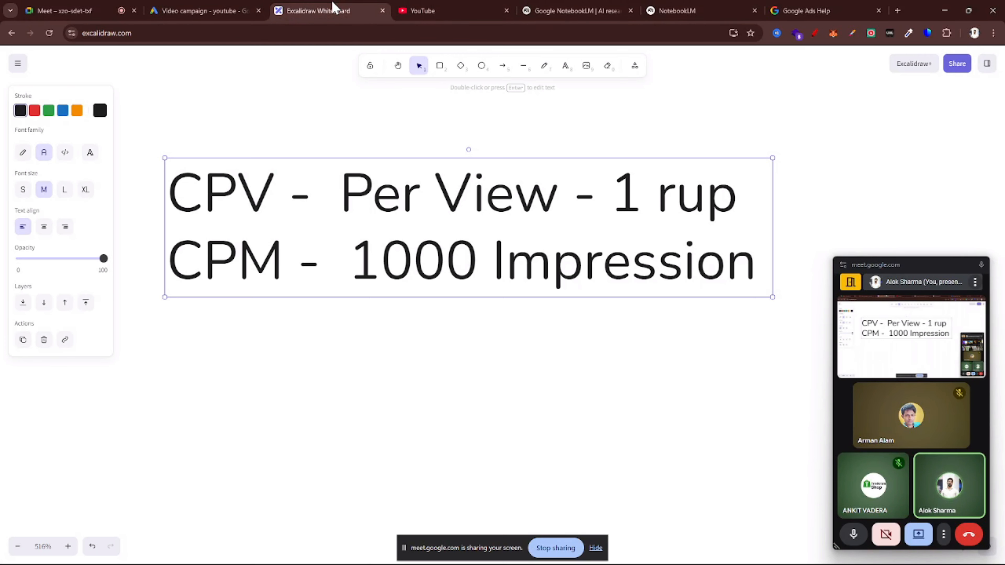
triple_click(590, 258)
left_click(590, 258)
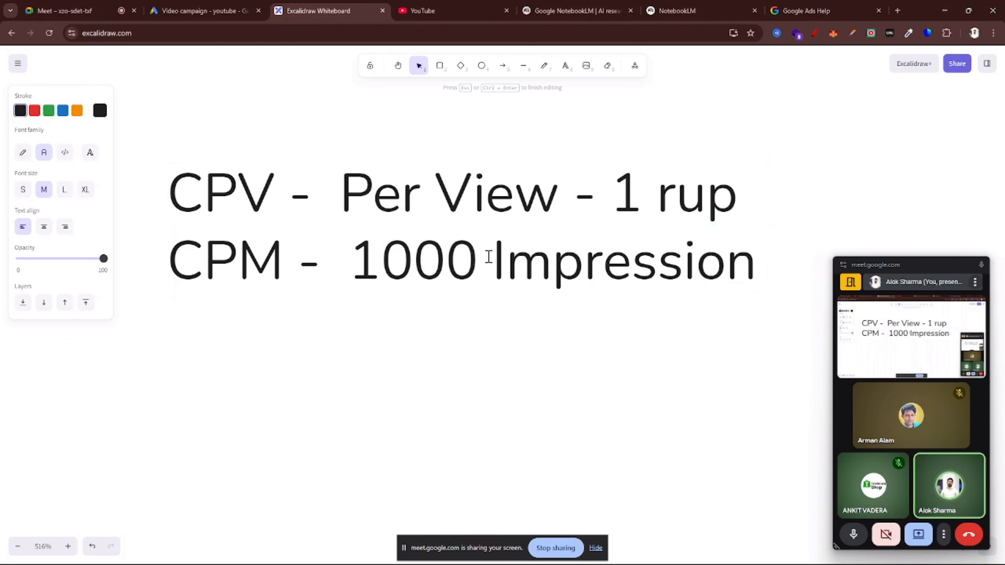
left_click_drag(489, 258, 816, 301)
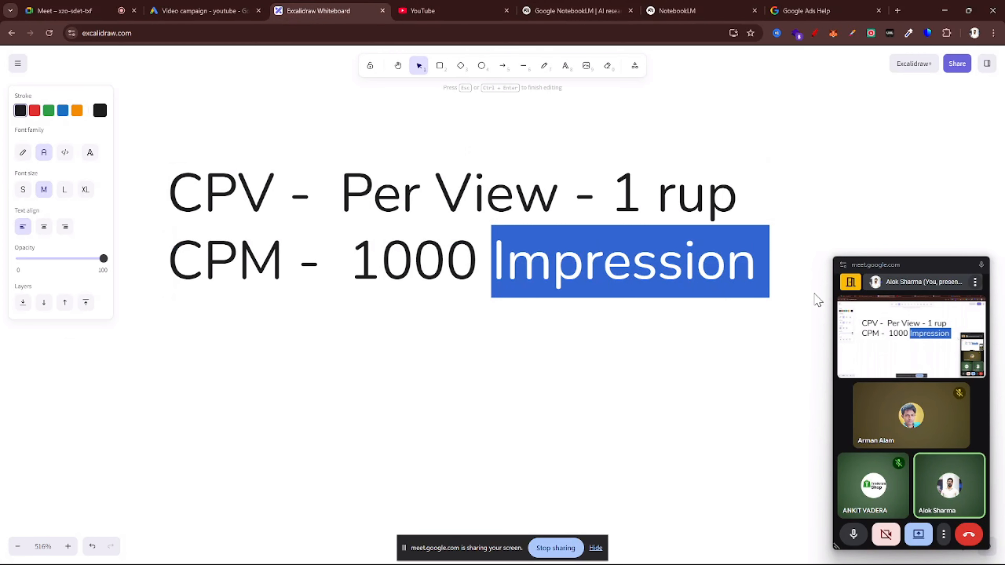
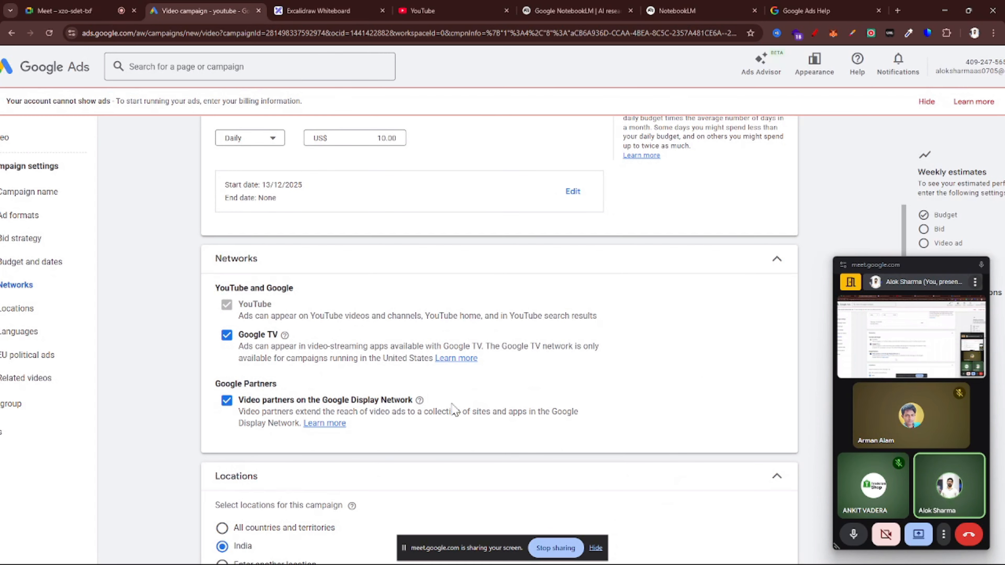
Step: In the Google Ads campaign settings, collapse the Networks section and set the campaign location to India after checking the custom location option
left_click(622, 262)
scroll(500, 372, "down", 2)
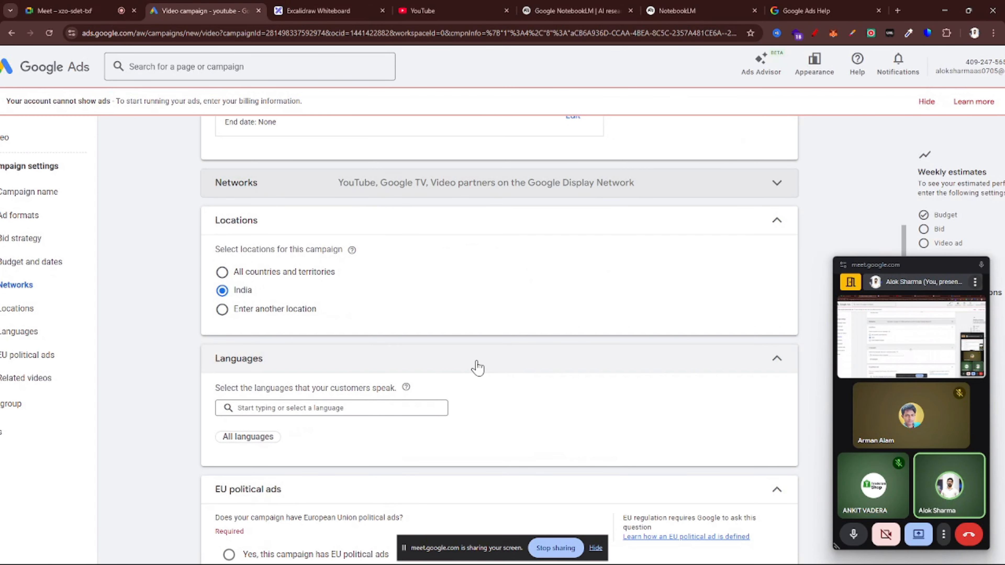
left_click(223, 309)
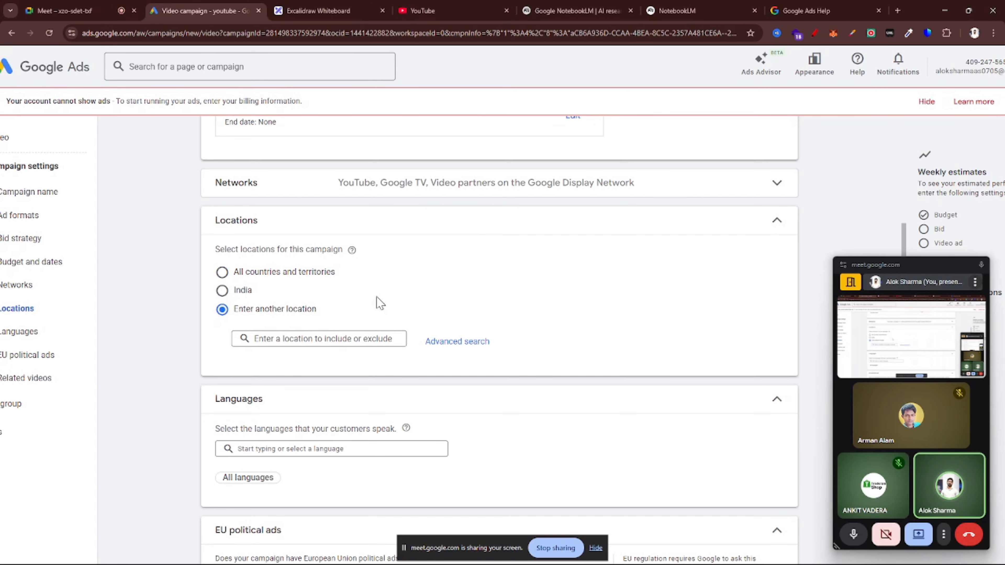
left_click(222, 292)
Step: Add English as the campaign language in the Languages section
scroll(388, 304, "down", 4)
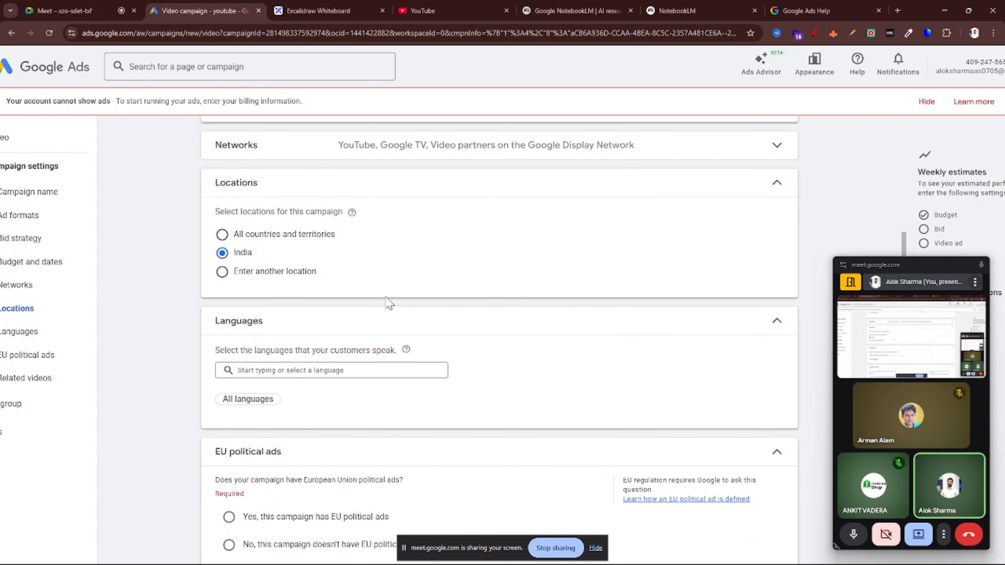
left_click(284, 264)
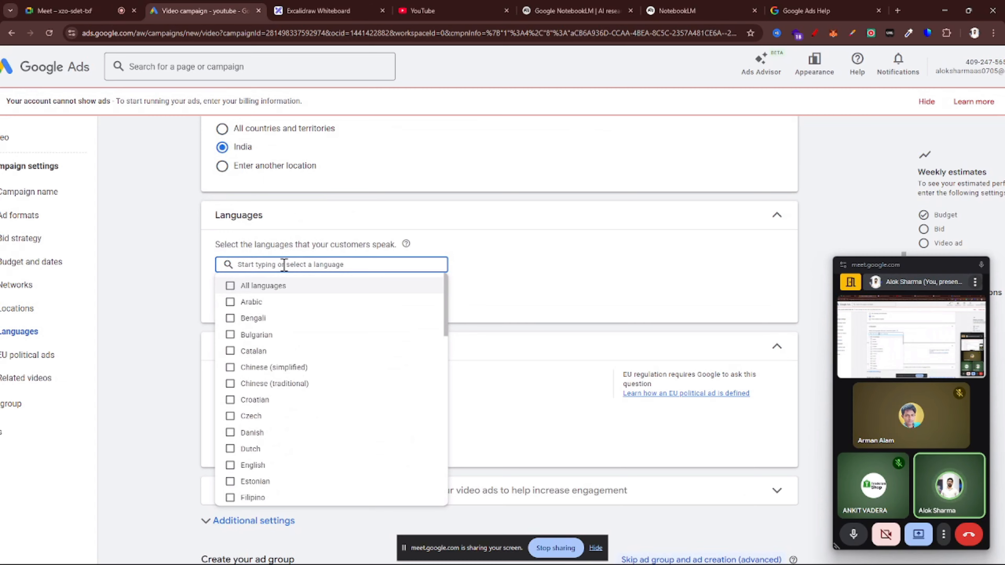
scroll(284, 264, "up", 3)
left_click(572, 285)
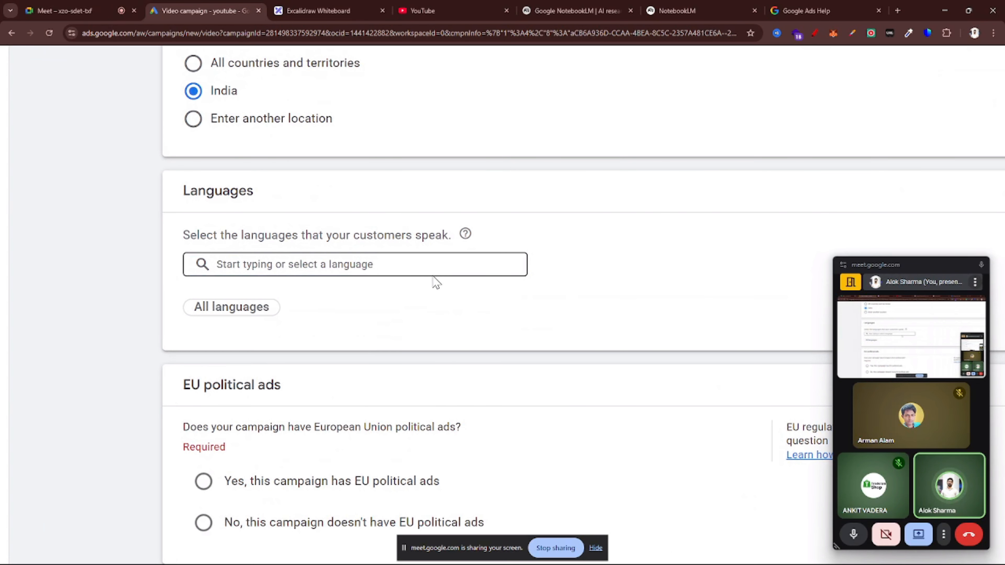
left_click(421, 264)
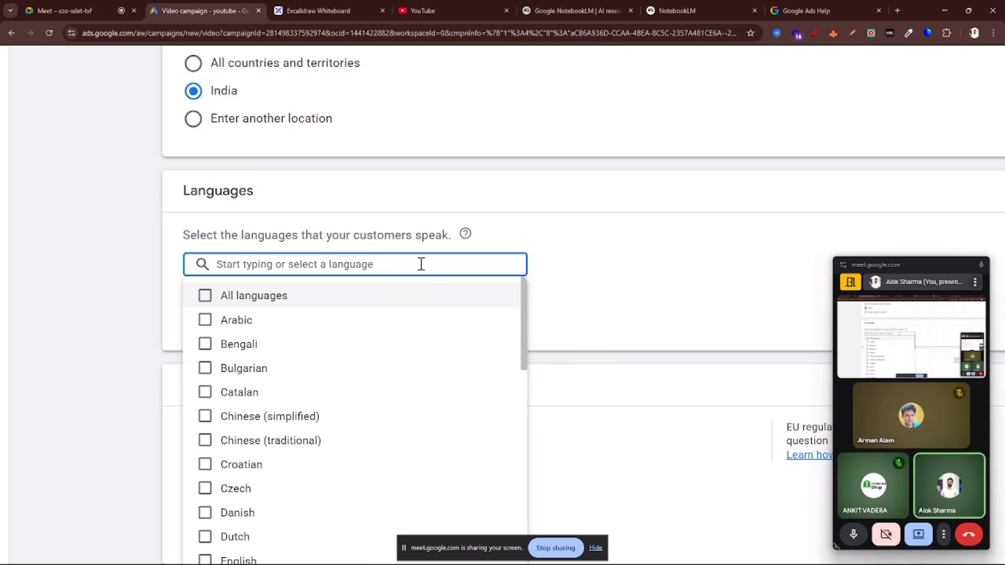
left_click(603, 274)
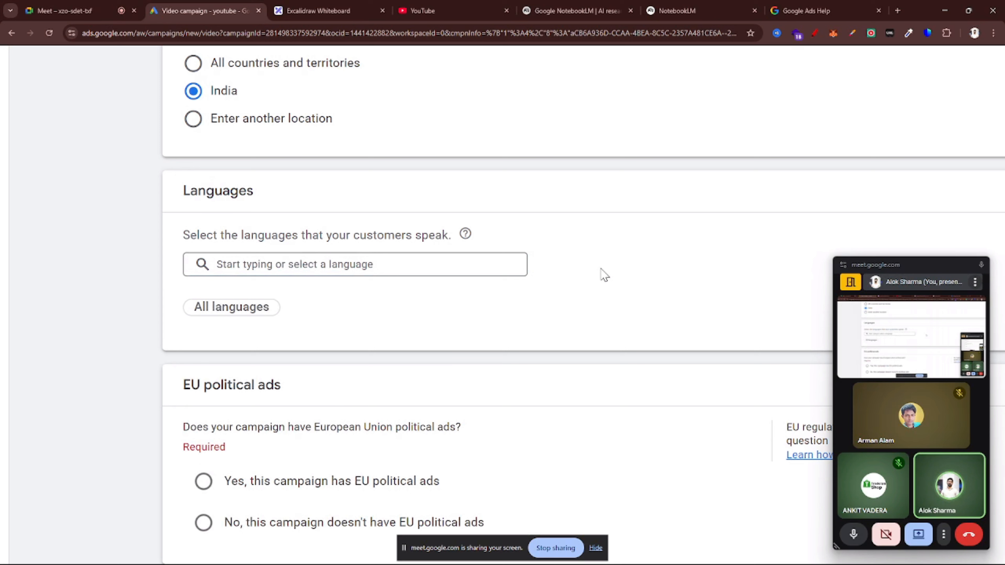
left_click(438, 265)
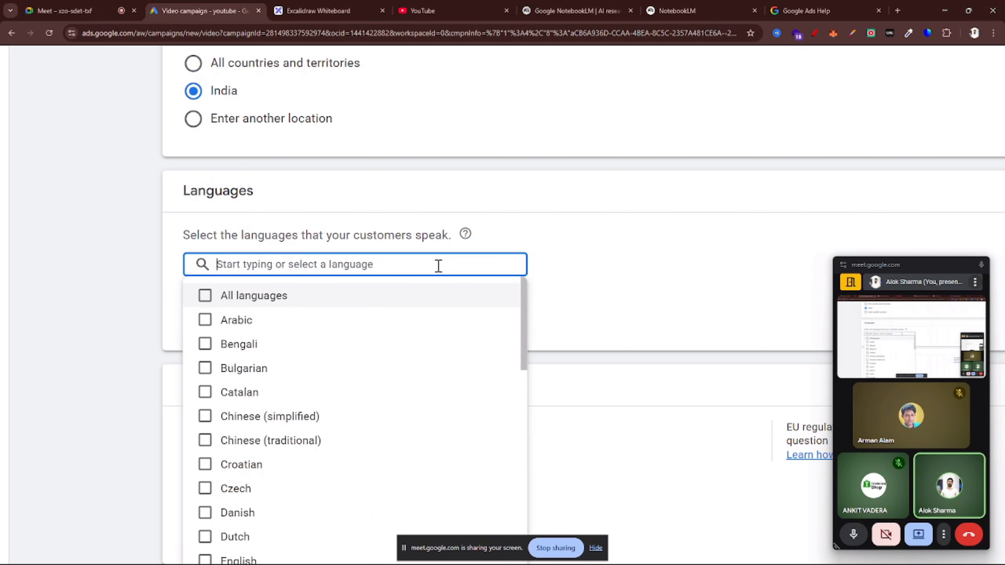
type("E")
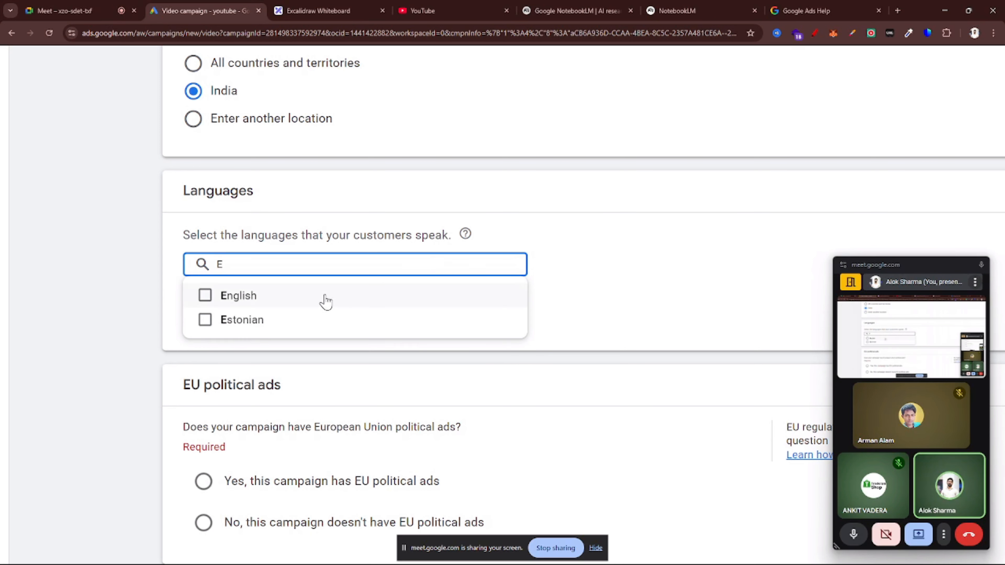
left_click(222, 300)
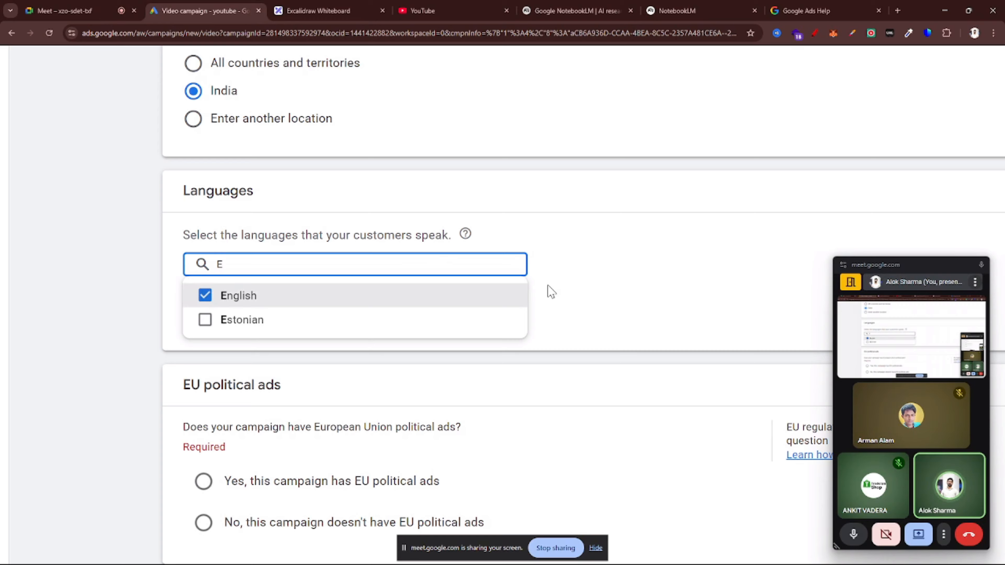
left_click(571, 293)
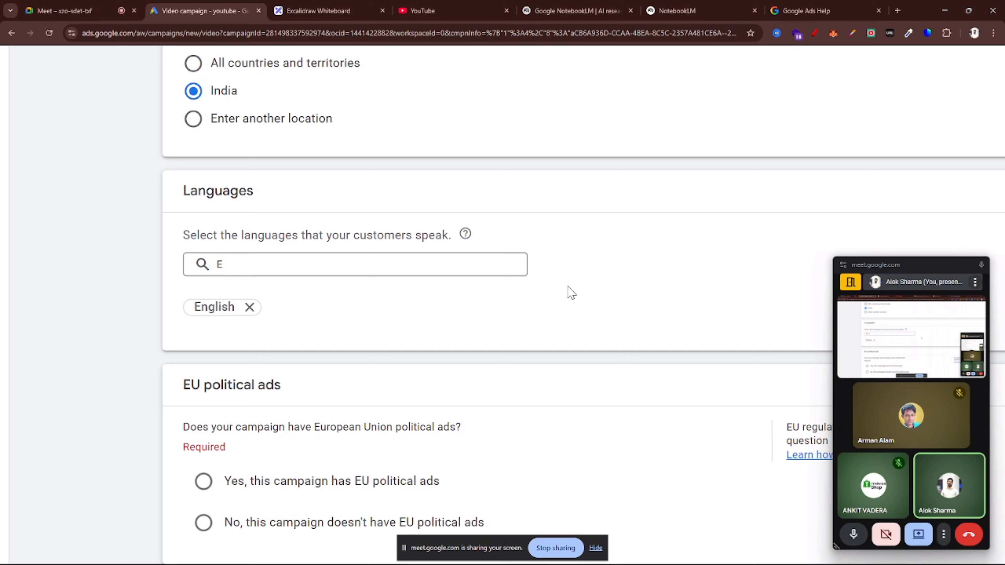
Step: Add Hindi as a second campaign language alongside English
left_click(277, 265)
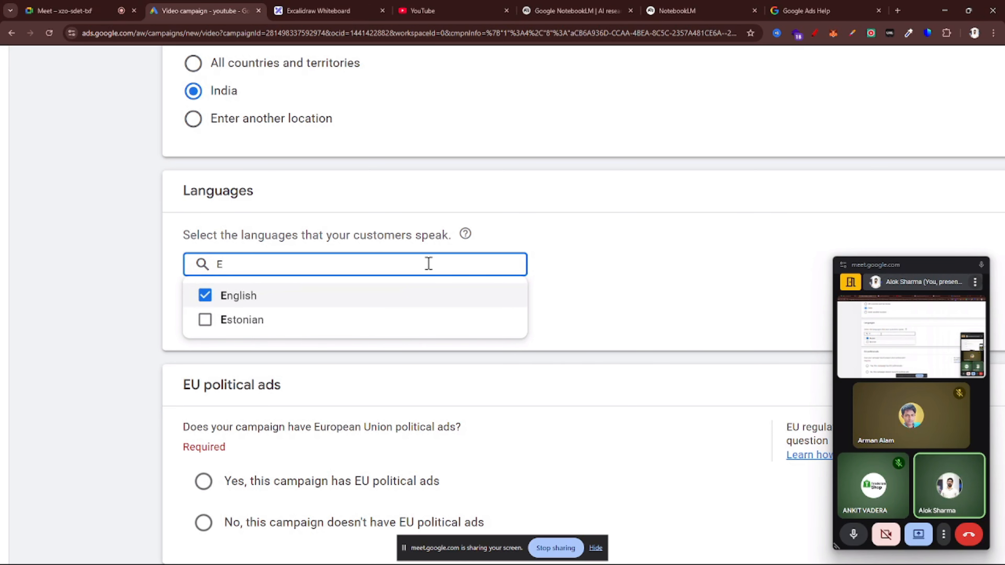
left_click(609, 262)
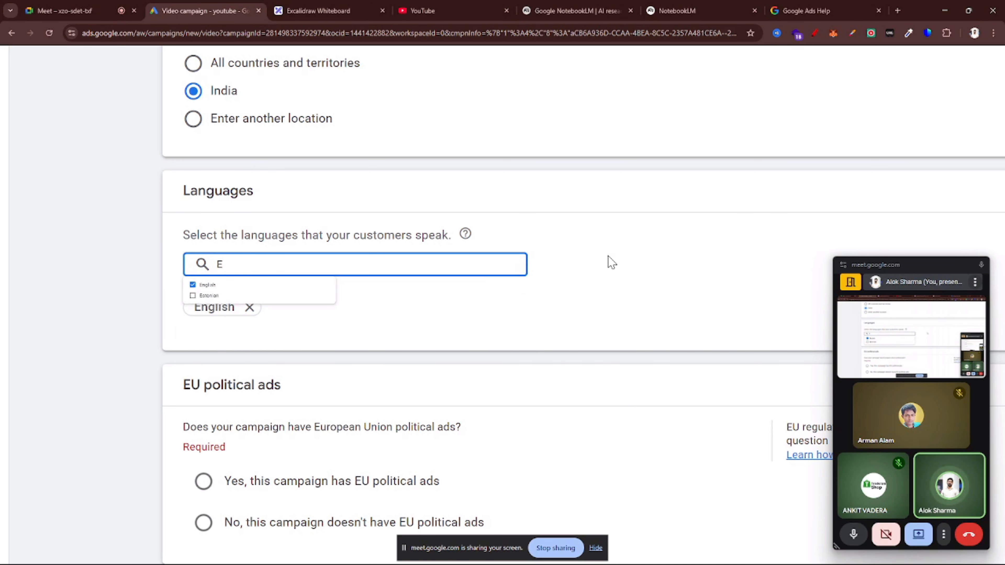
left_click(250, 269)
key("BackSpace")
type("Hin")
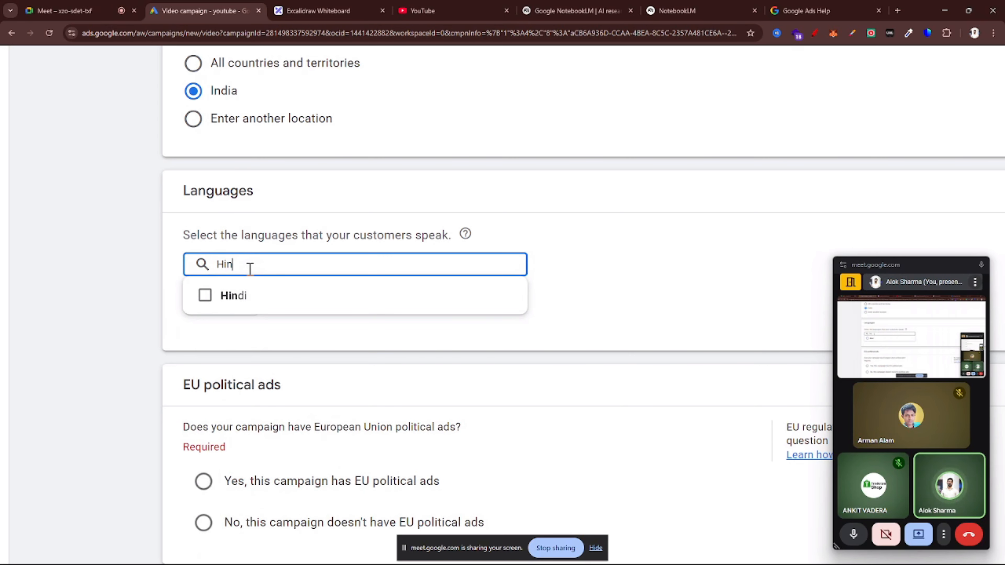
left_click(206, 295)
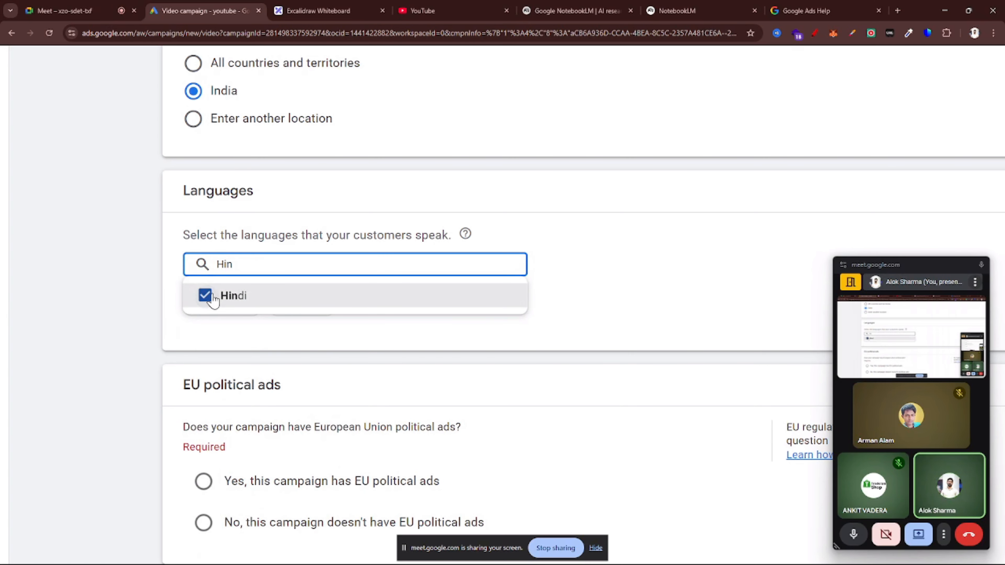
left_click(617, 318)
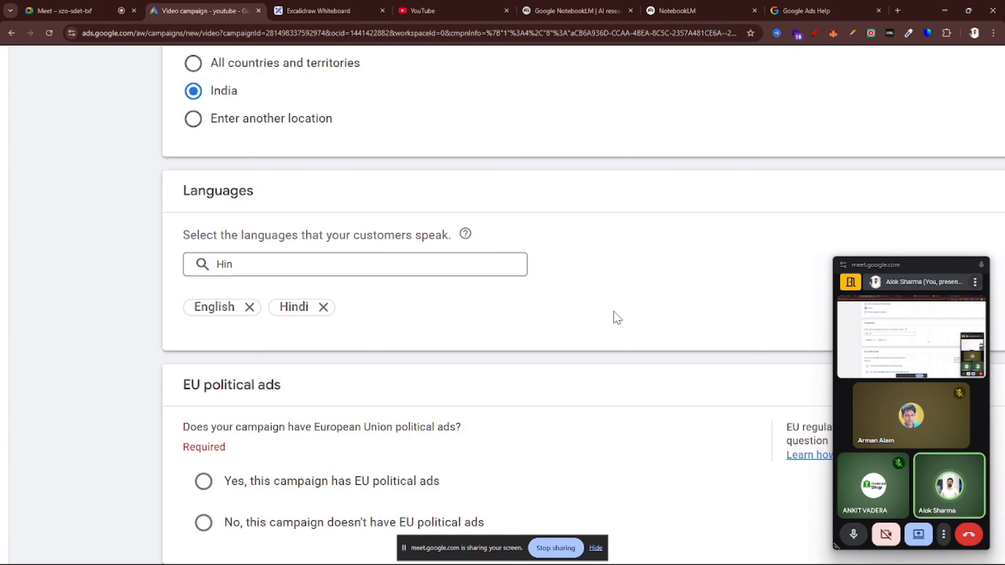
Step: Declare that this campaign doesn't have EU political ads
scroll(617, 318, "down", 5)
scroll(177, 292, "up", 1)
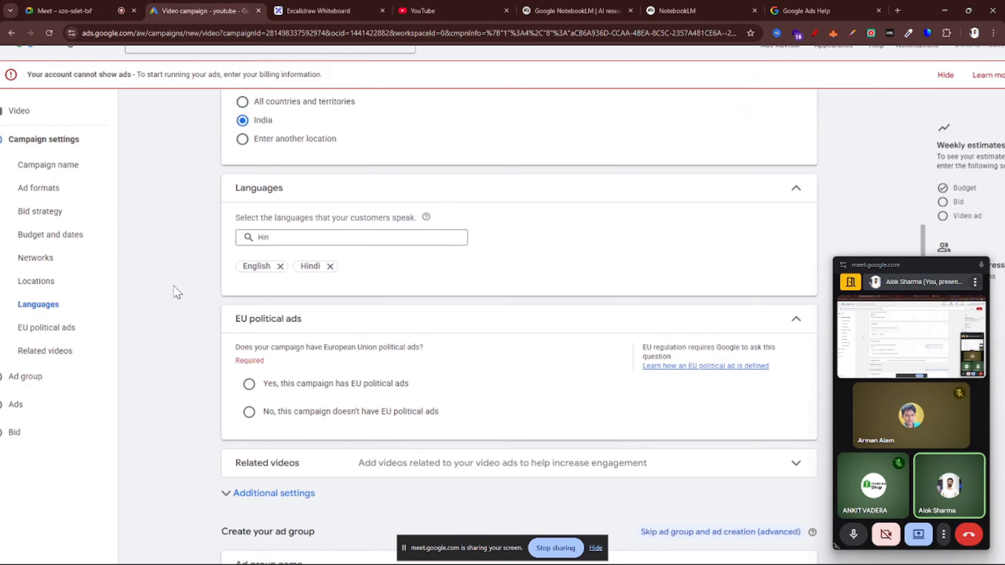
scroll(177, 292, "up", 1)
scroll(492, 352, "down", 2)
left_click(258, 308)
Step: Expand the campaign's additional settings to show devices, frequency capping, ad schedule and third-party measurement
scroll(256, 308, "down", 2)
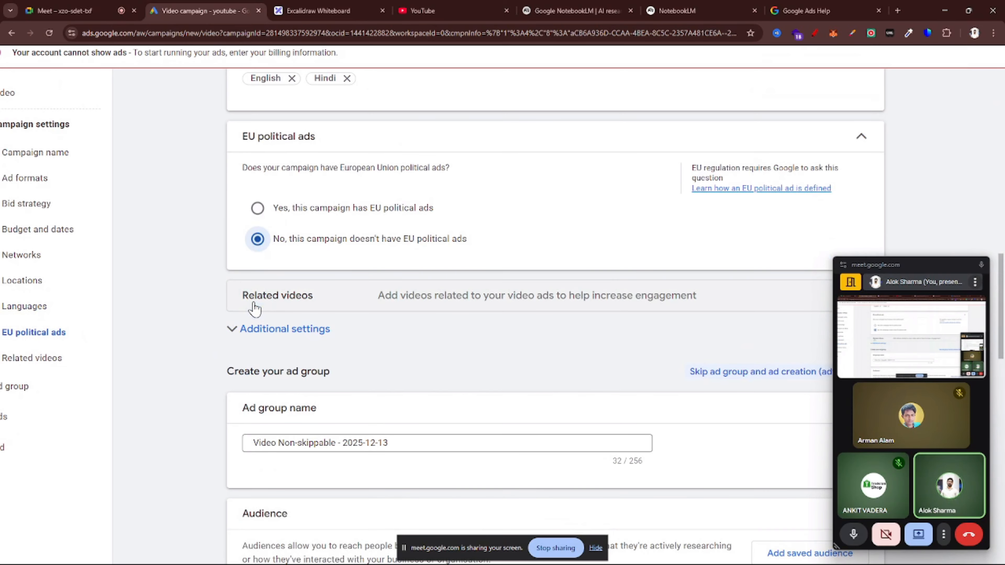
scroll(256, 309, "down", 2)
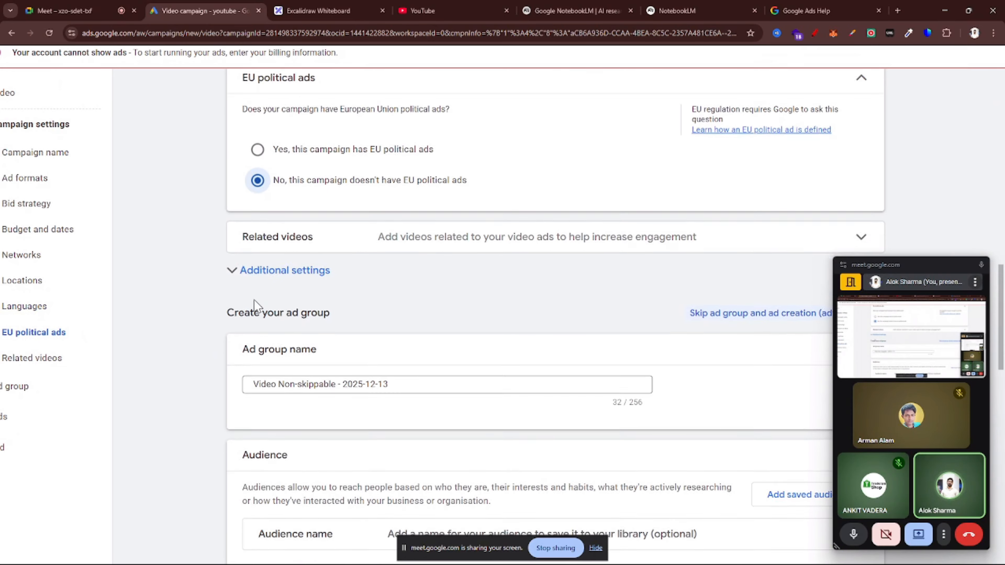
scroll(254, 301, "down", 1)
left_click(263, 249)
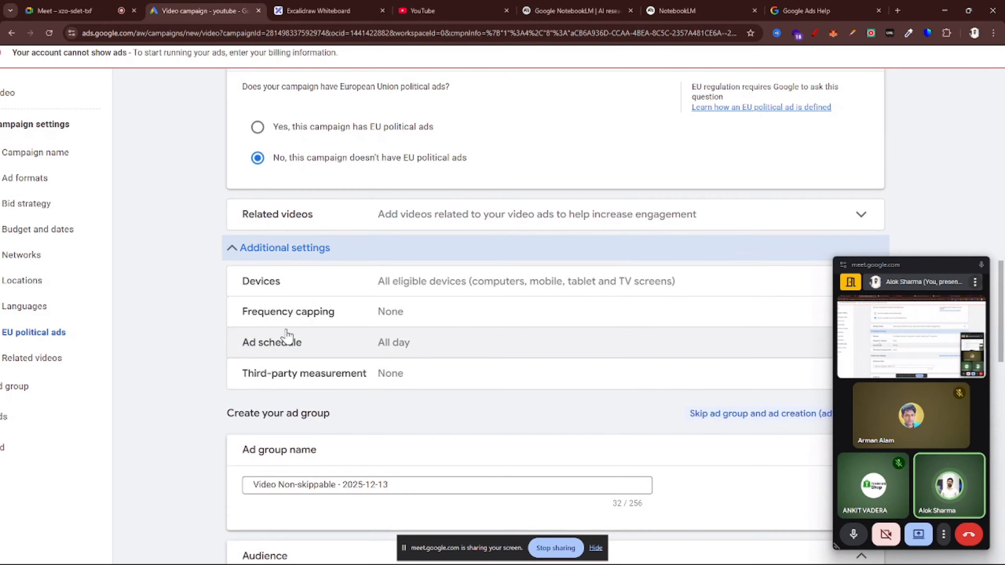
Step: Review the ad group's audience options, audience expansion and the keyword, topic and placement targeting
scroll(286, 334, "down", 10)
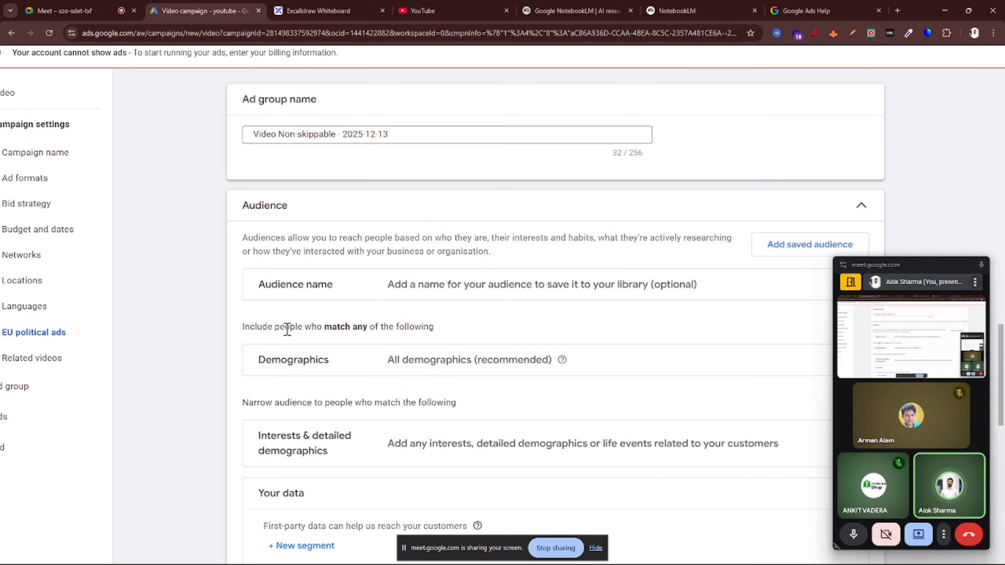
scroll(287, 333, "down", 1)
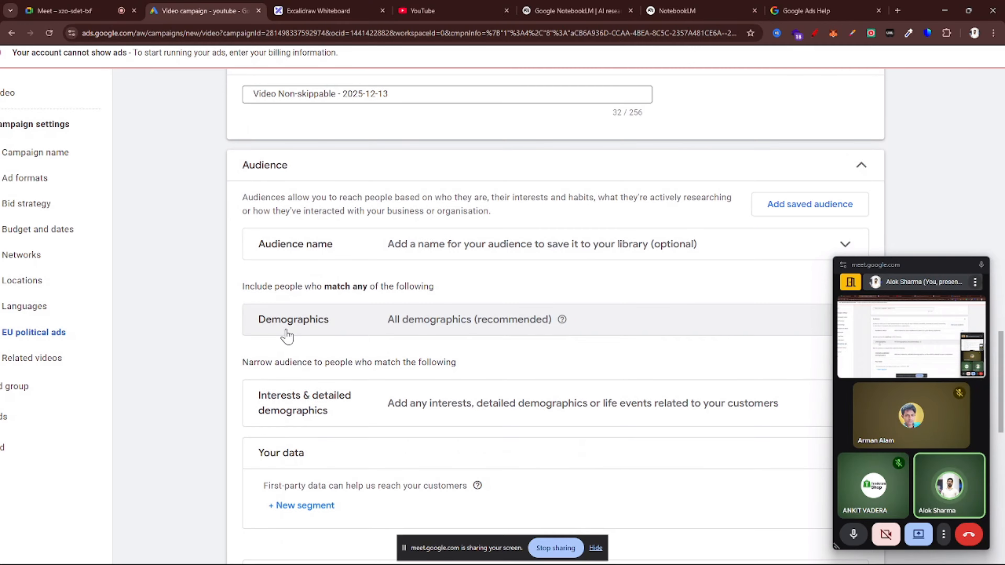
scroll(287, 335, "down", 1)
scroll(287, 336, "down", 1)
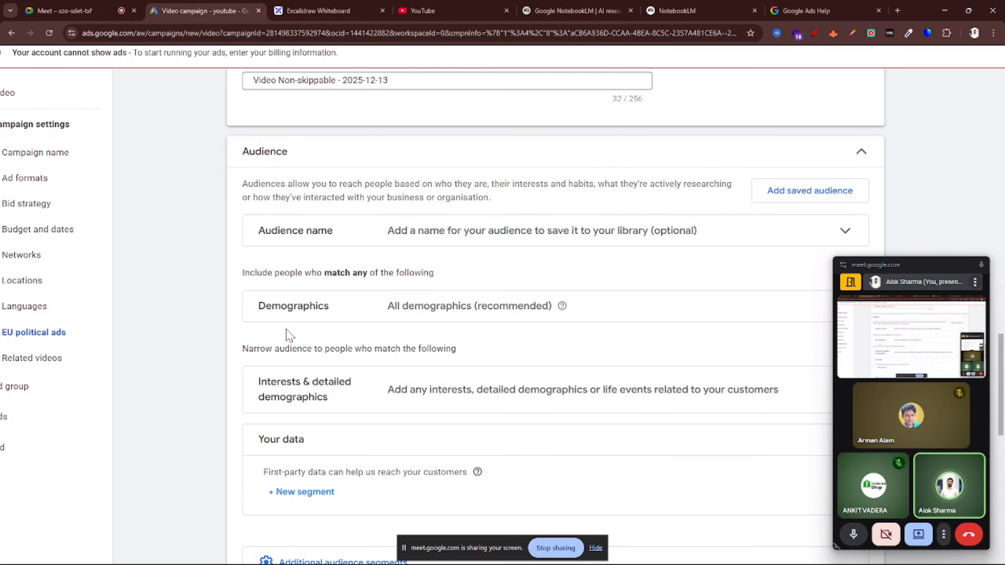
scroll(288, 335, "down", 1)
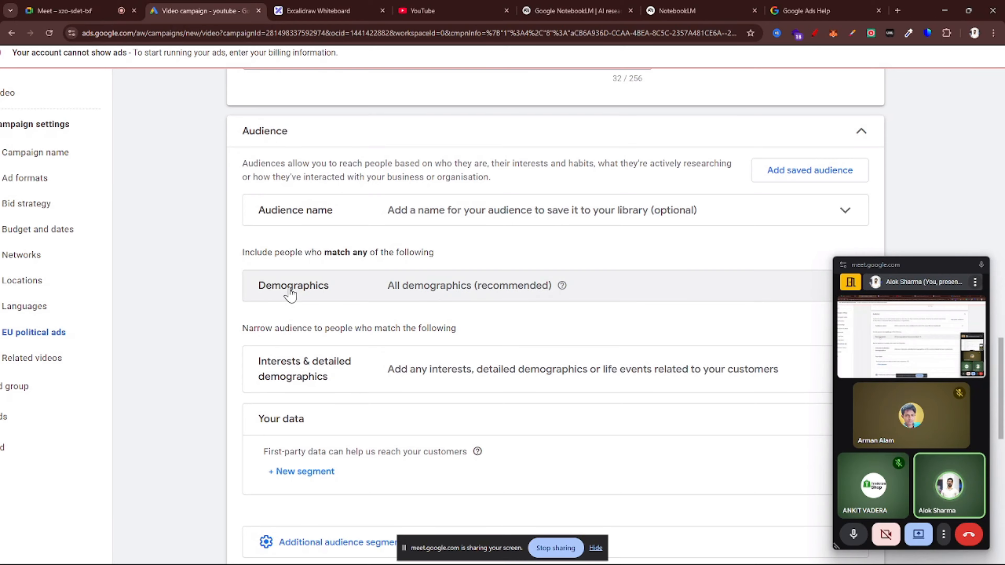
scroll(290, 295, "down", 1)
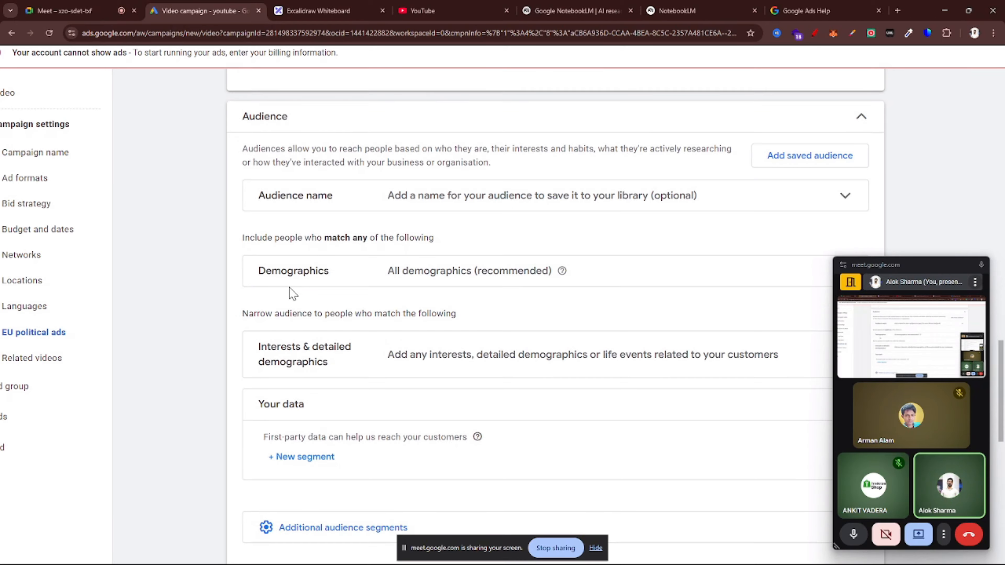
scroll(292, 294, "down", 5)
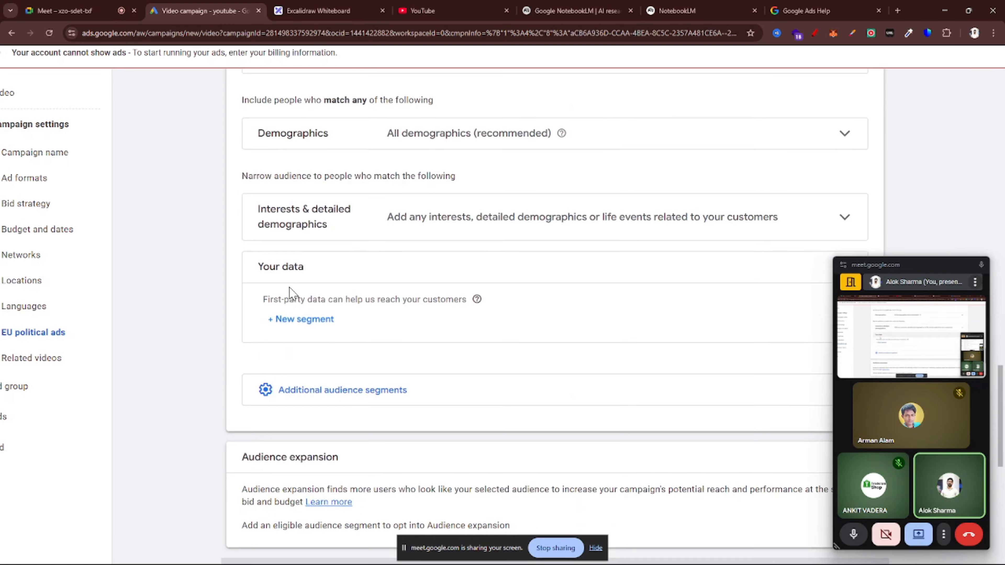
scroll(292, 294, "down", 6)
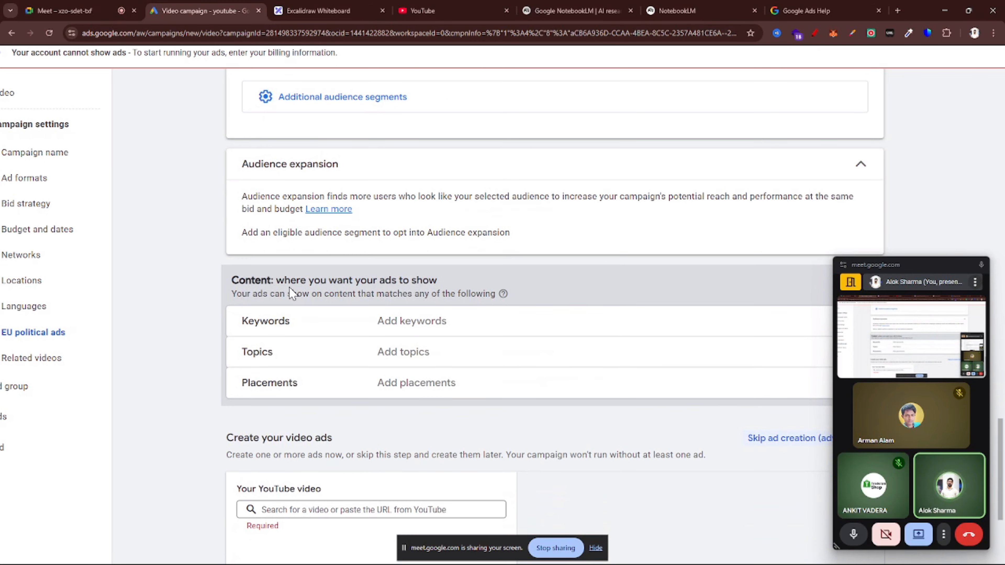
scroll(291, 294, "down", 1)
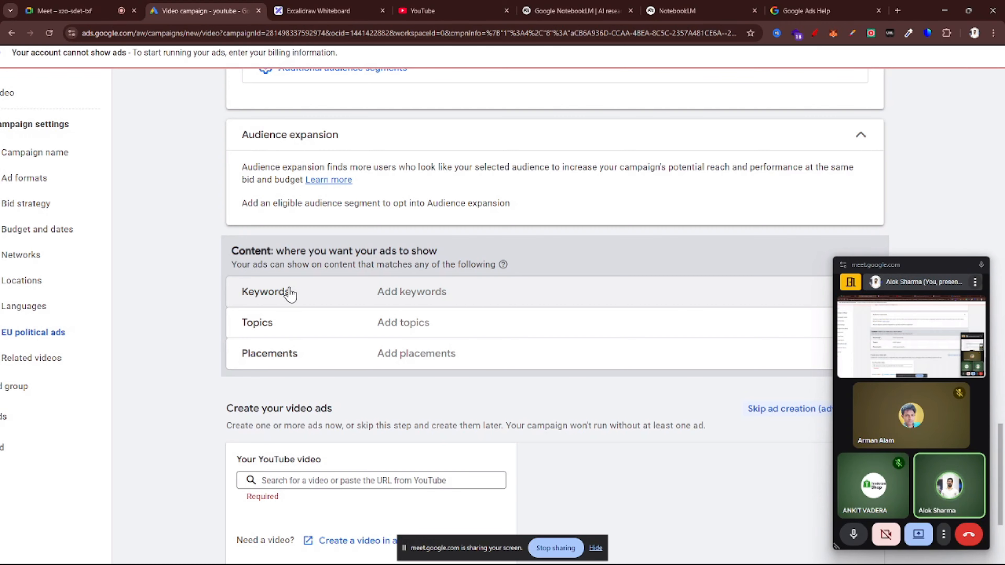
Step: Recheck the campaign form from the location and language settings through the ad group targeting to the video ad creation section
scroll(291, 294, "up", 15)
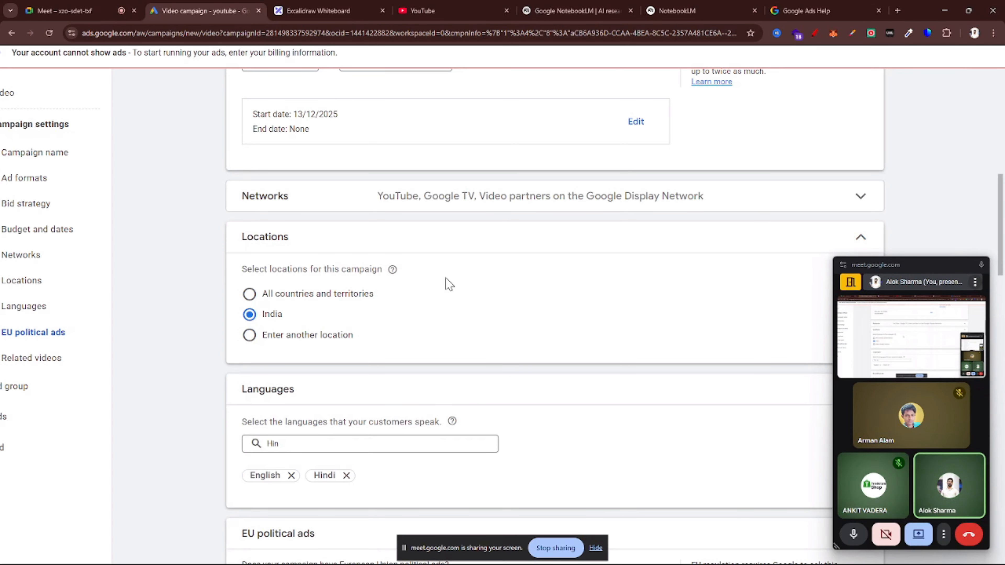
scroll(411, 331, "down", 7)
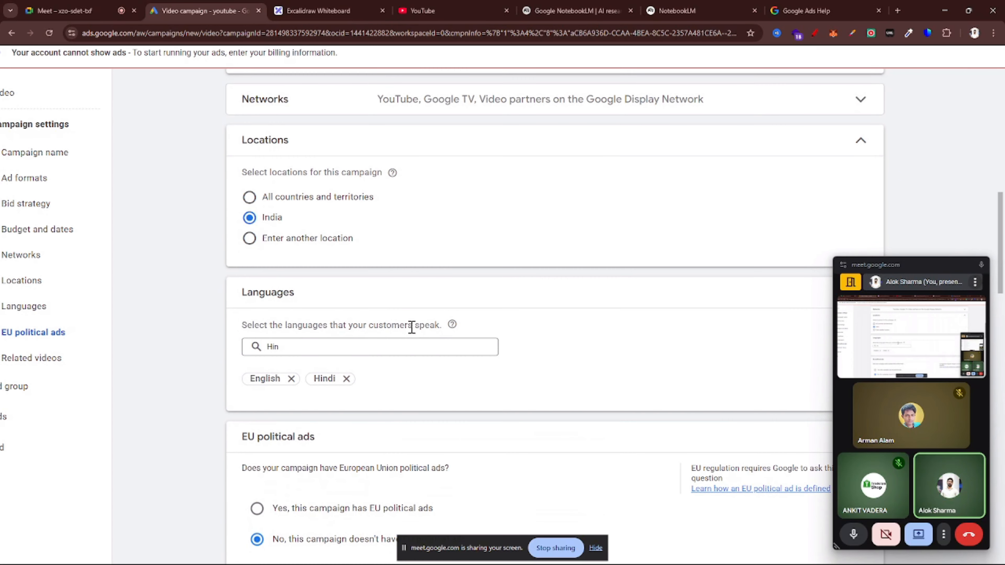
scroll(344, 387, "down", 5)
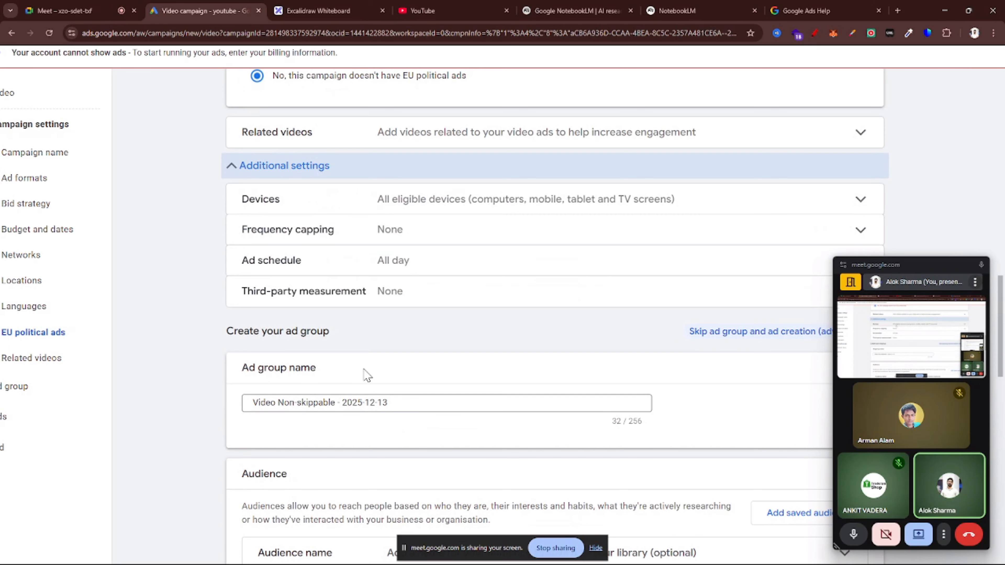
scroll(362, 379, "down", 4)
scroll(362, 288, "down", 3)
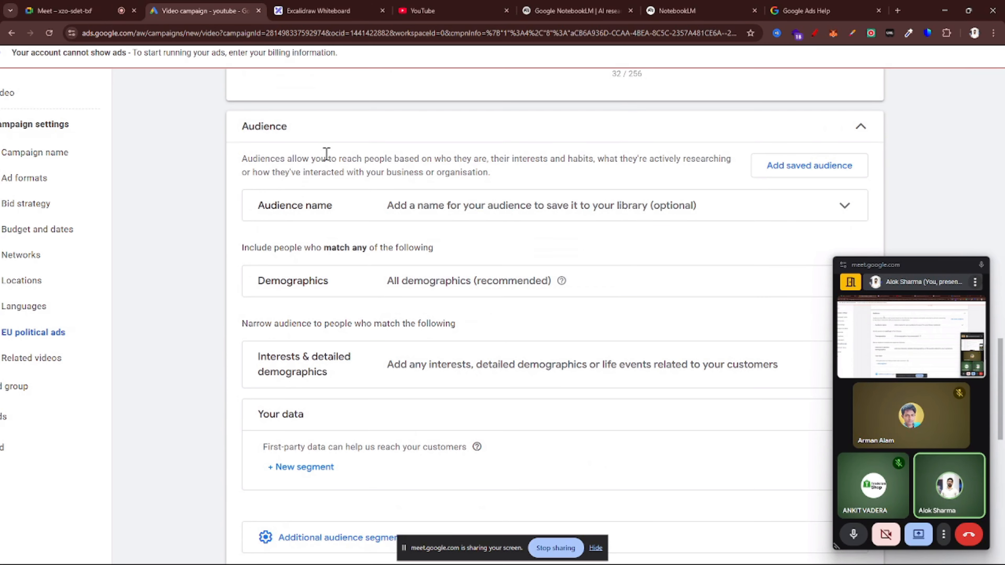
scroll(366, 285, "down", 7)
scroll(367, 281, "down", 3)
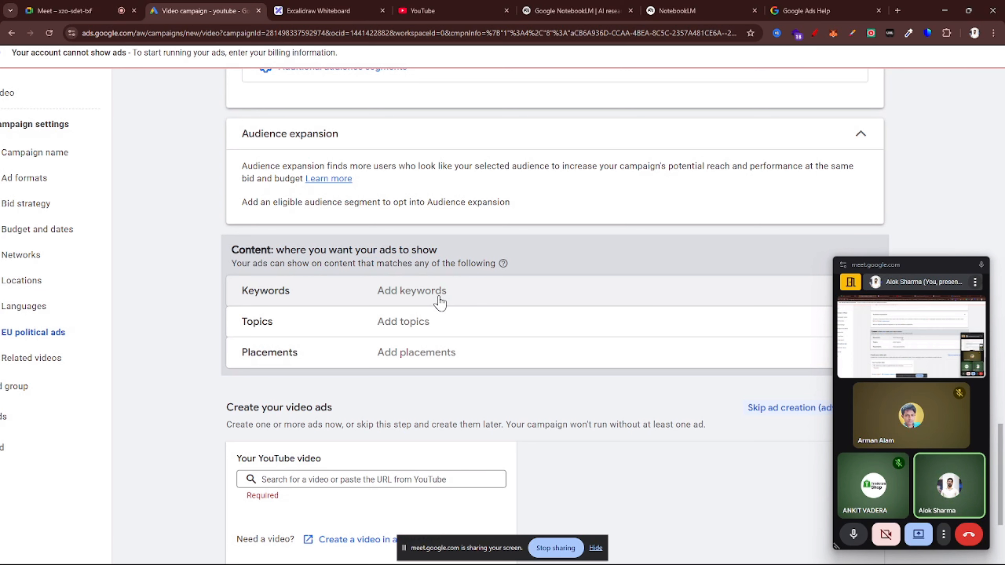
scroll(415, 437, "down", 3)
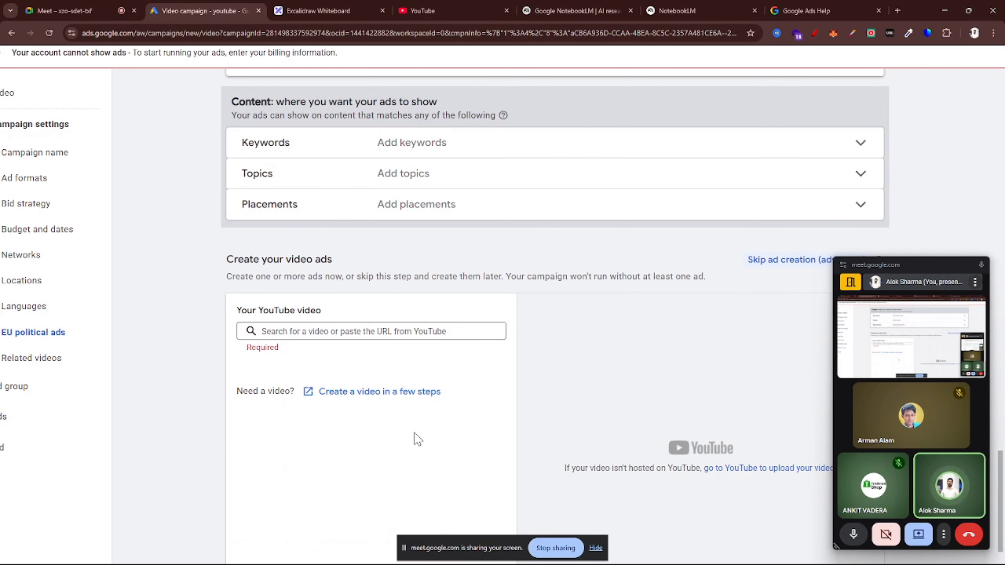
Step: Open the "अब client सिर्फ Linkedin से आएंगे" video from the YouTube home feed and copy its web address
left_click(415, 332)
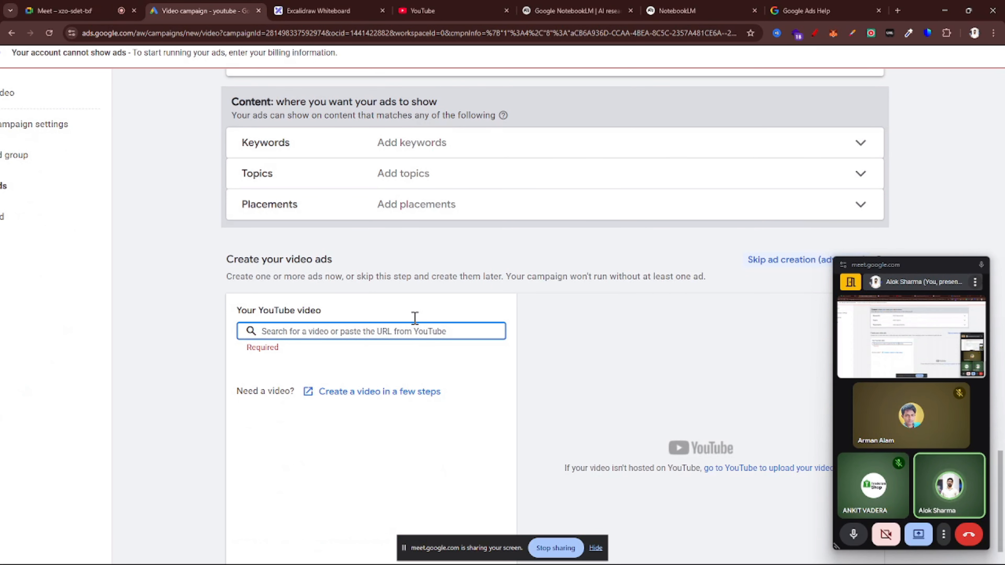
left_click(403, 10)
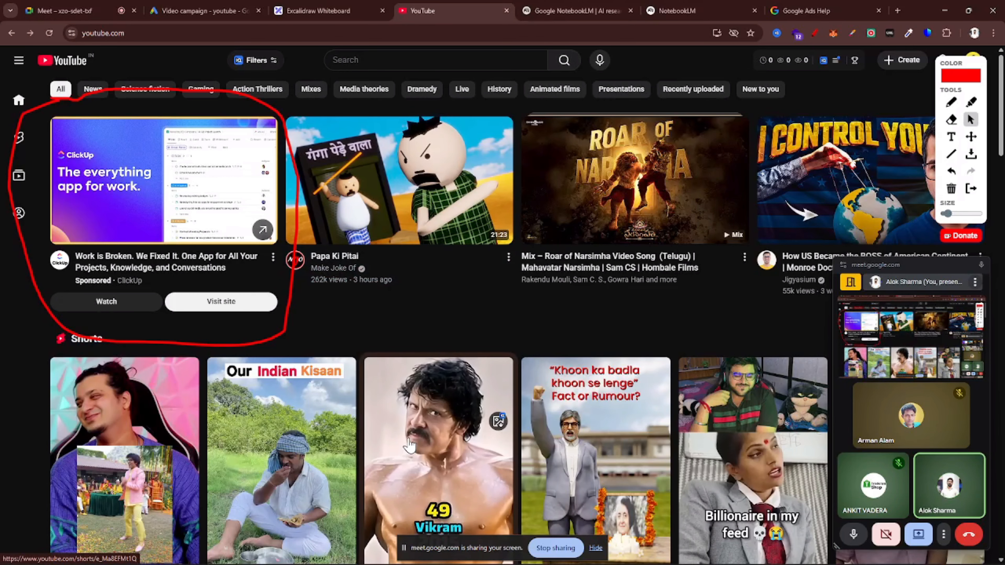
scroll(465, 329, "down", 8)
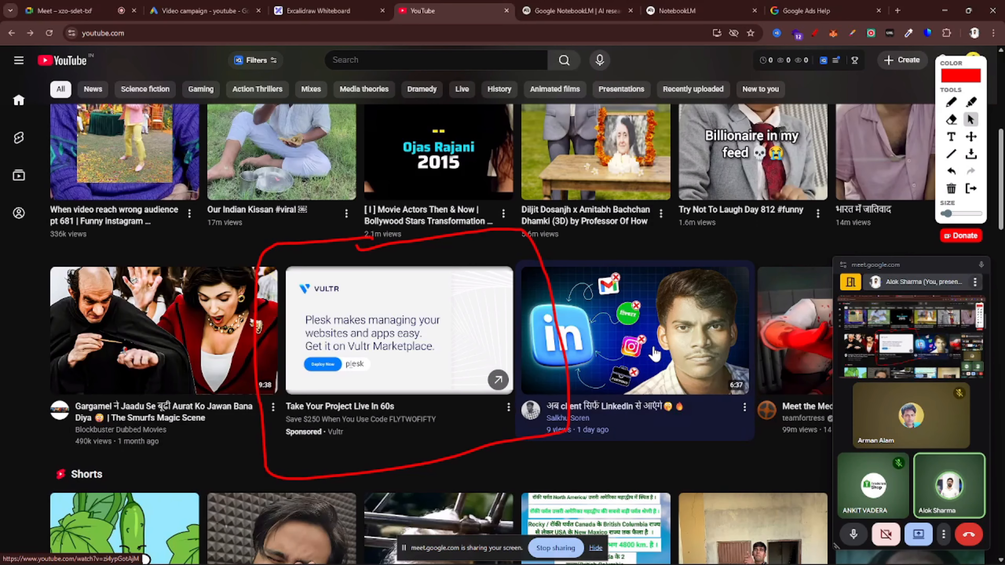
left_click(648, 328)
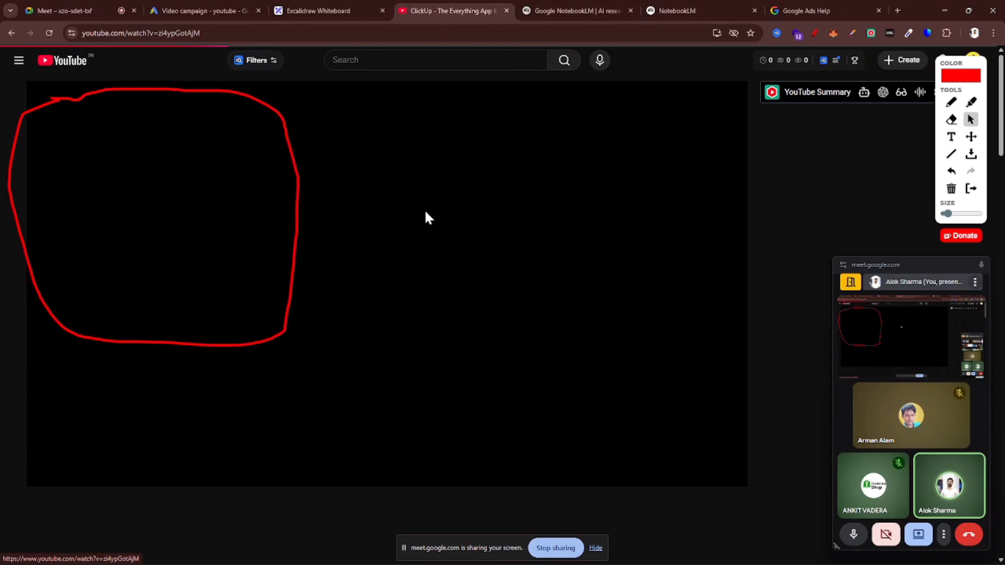
left_click(369, 210)
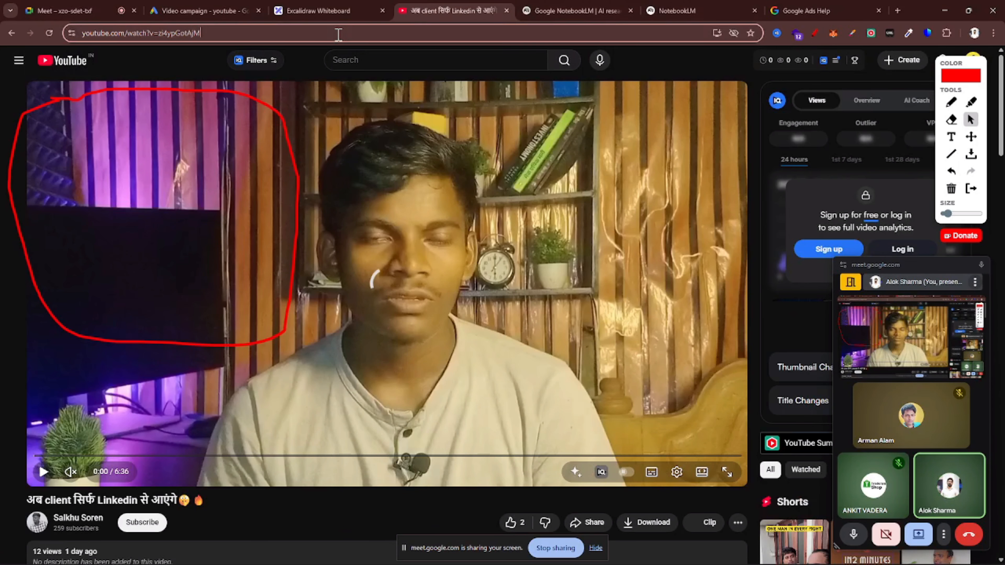
left_click(338, 34)
key("BackSpace")
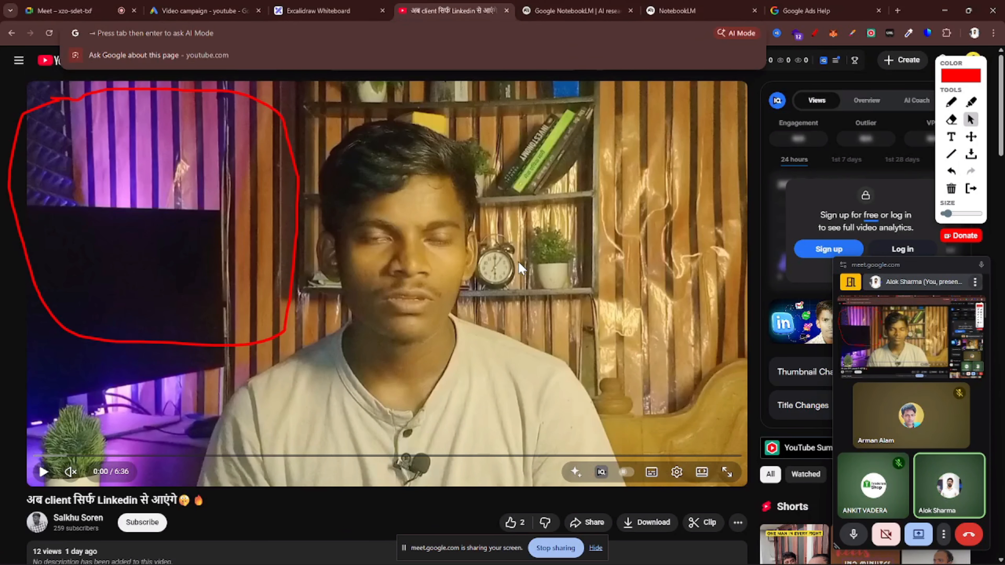
left_click(317, 11)
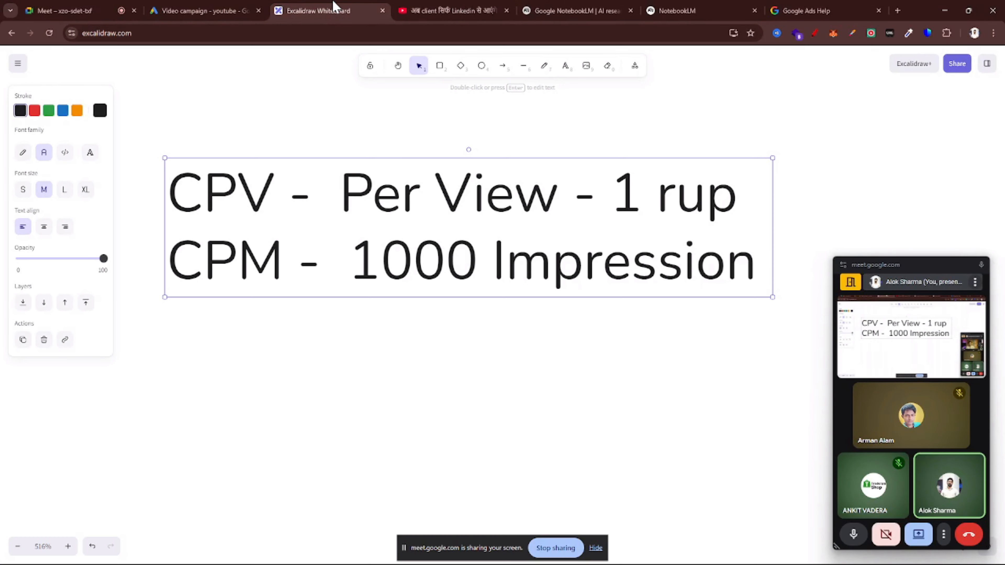
left_click(214, 8)
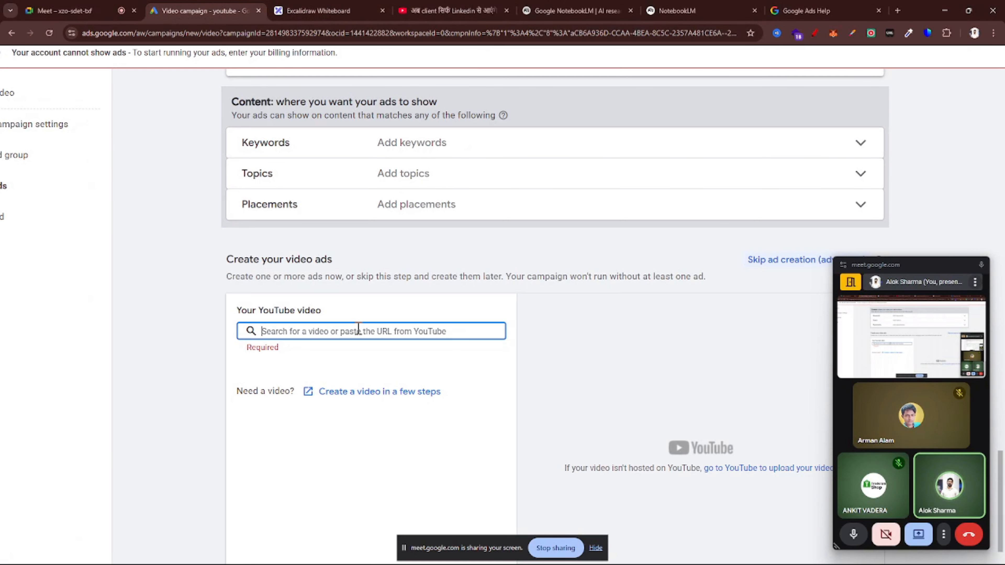
key("ctrl+v")
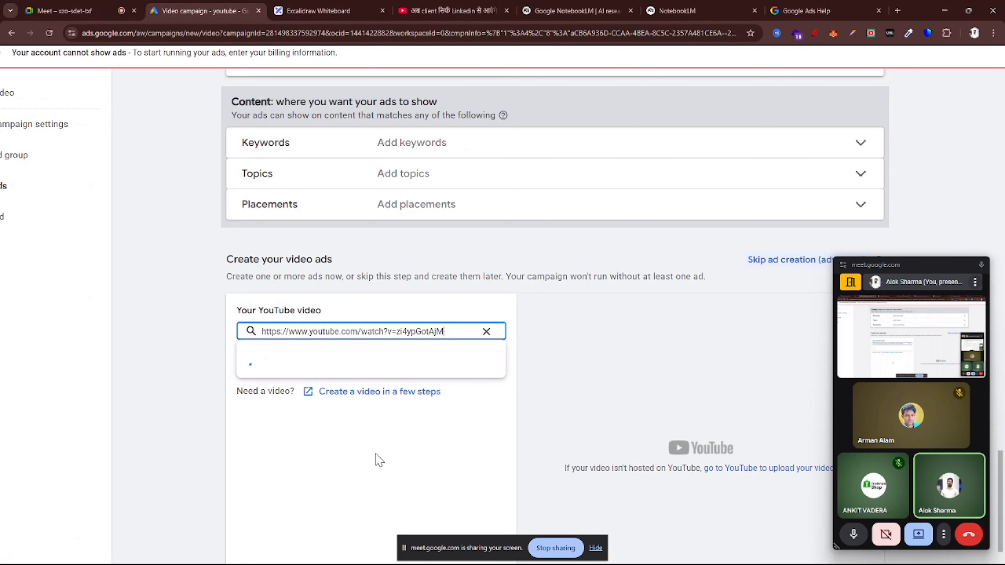
scroll(376, 458, "down", 3)
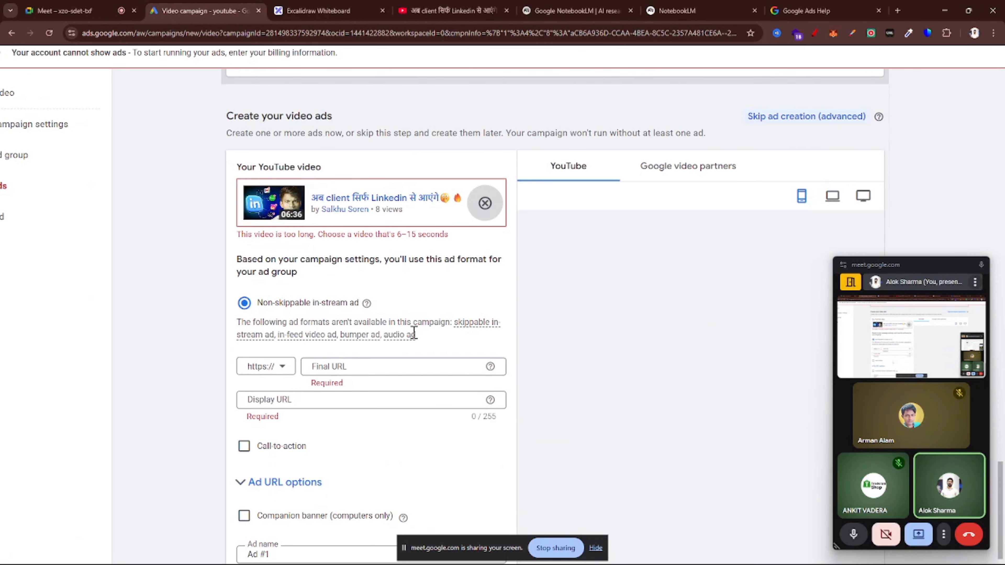
Step: Examine the length requirement for the selected video, the available ad format and the URL fields below it
scroll(384, 253, "up", 5)
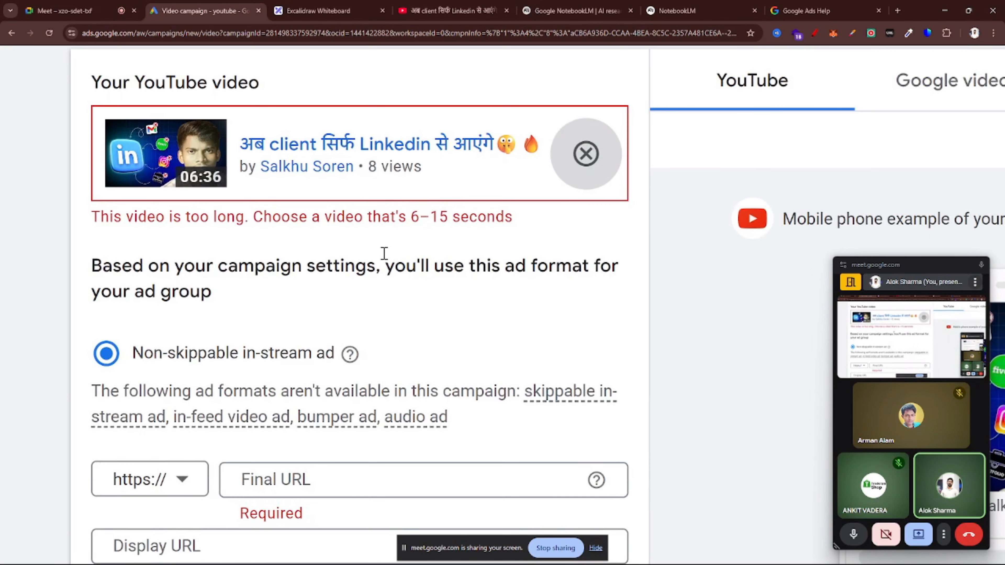
scroll(356, 253, "up", 3)
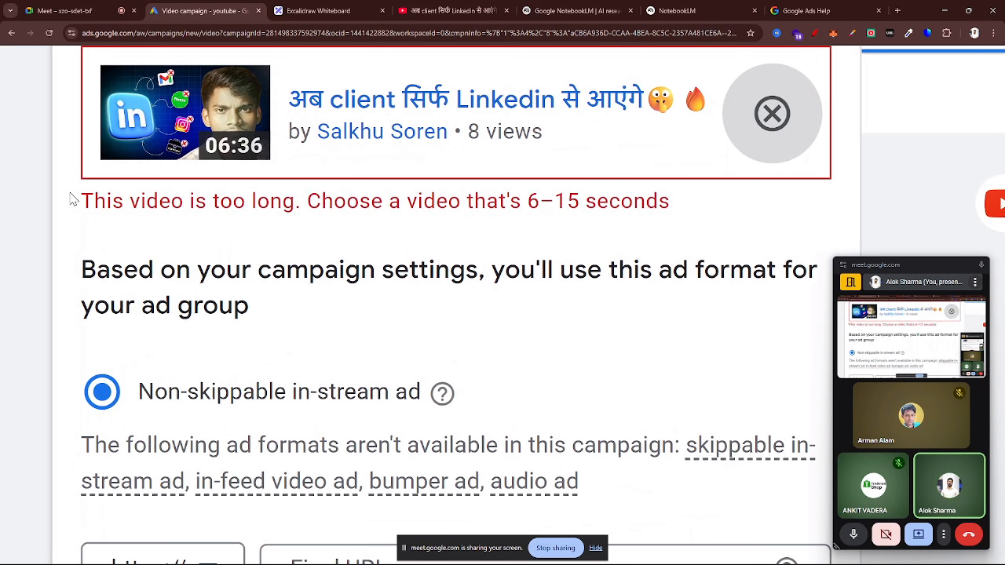
left_click_drag(82, 202, 295, 202)
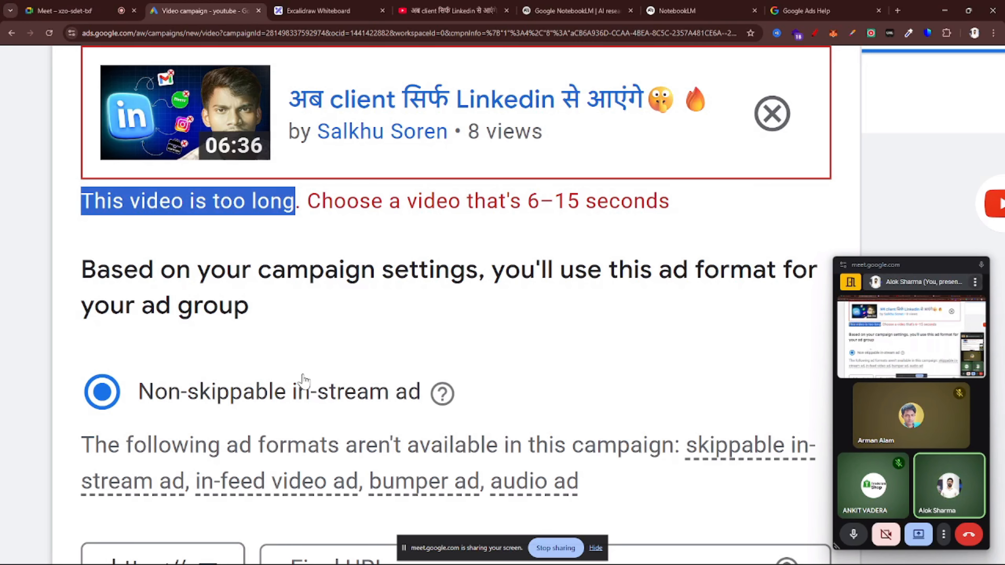
scroll(341, 383, "down", 5)
scroll(342, 378, "down", 3)
scroll(388, 317, "up", 1)
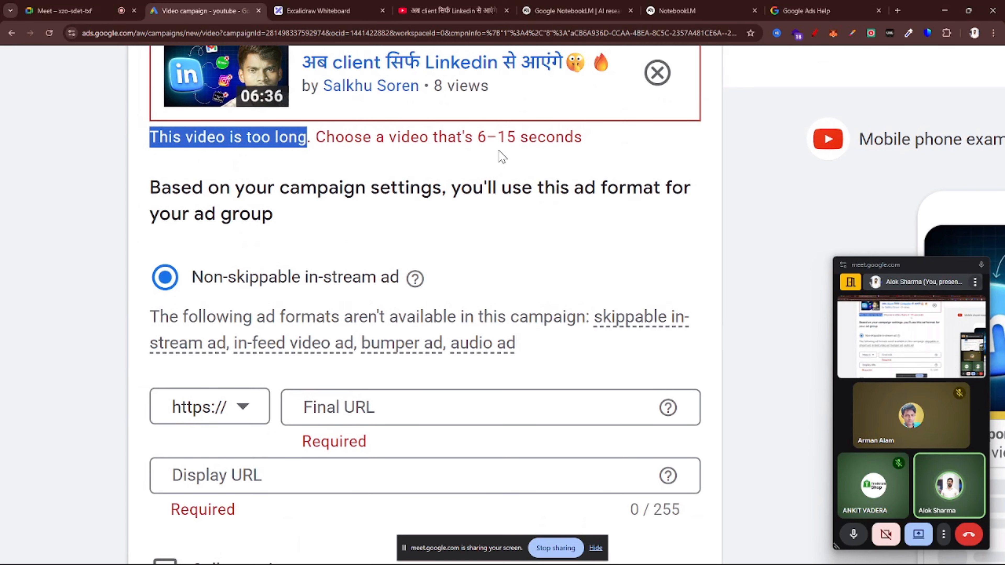
scroll(500, 155, "down", 2)
scroll(500, 157, "up", 1)
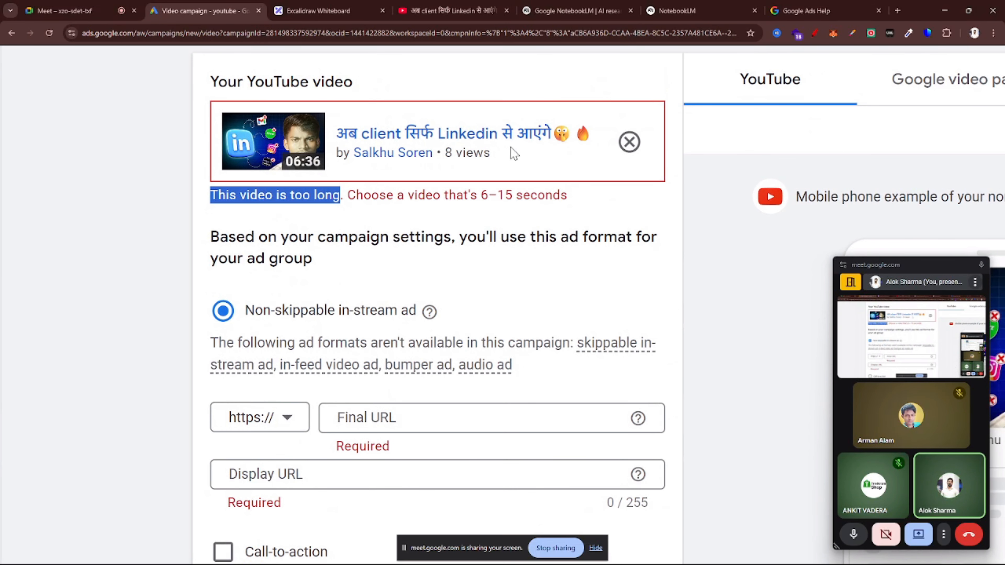
Step: Switch to YouTube and search for "puma"
left_click(466, 17)
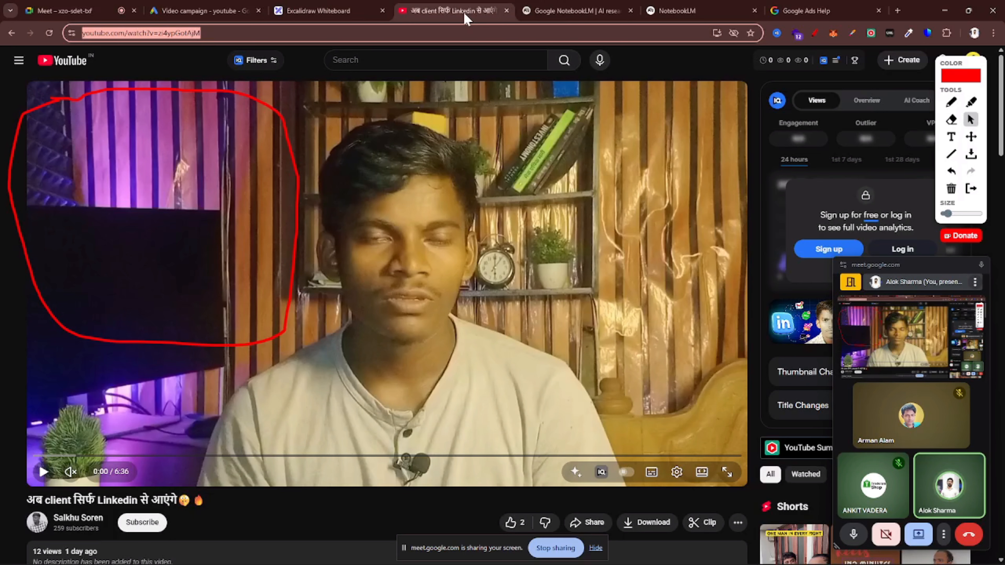
left_click(451, 55)
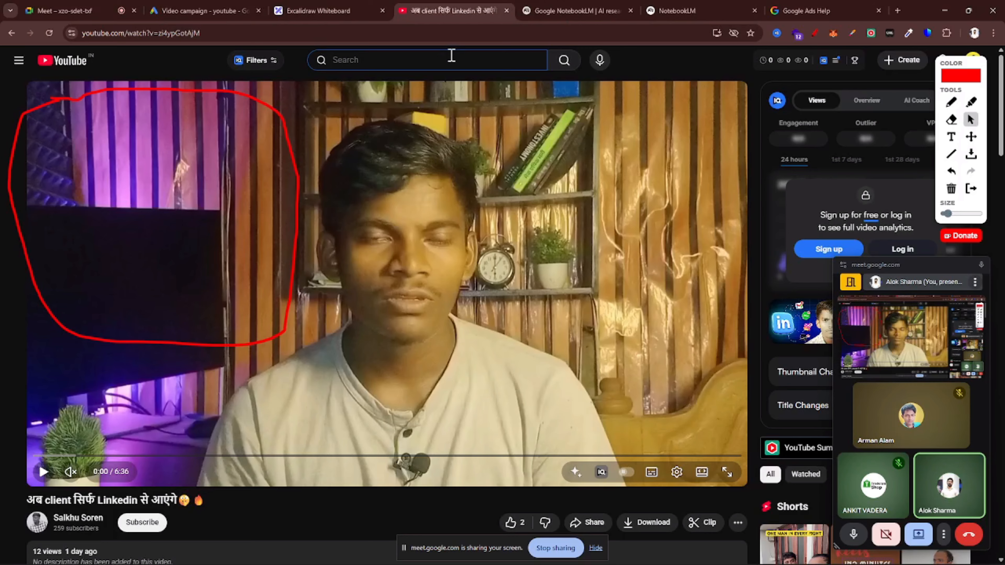
type("a")
key("BackSpace")
type("puma")
key("Return")
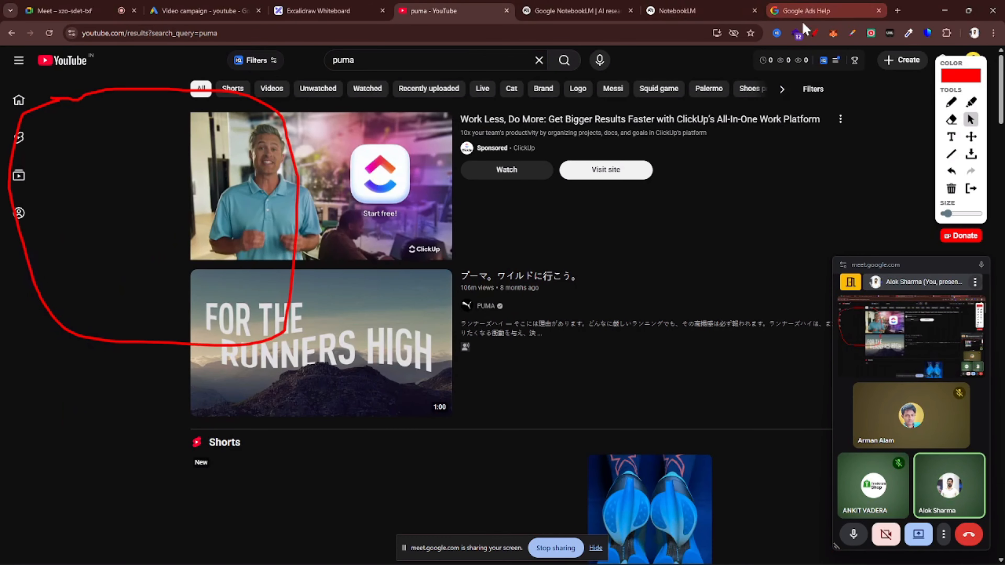
Step: Remove the drawing overlay from the page and open the PUMA channel's list of videos from the search results
left_click(813, 34)
scroll(541, 282, "down", 15)
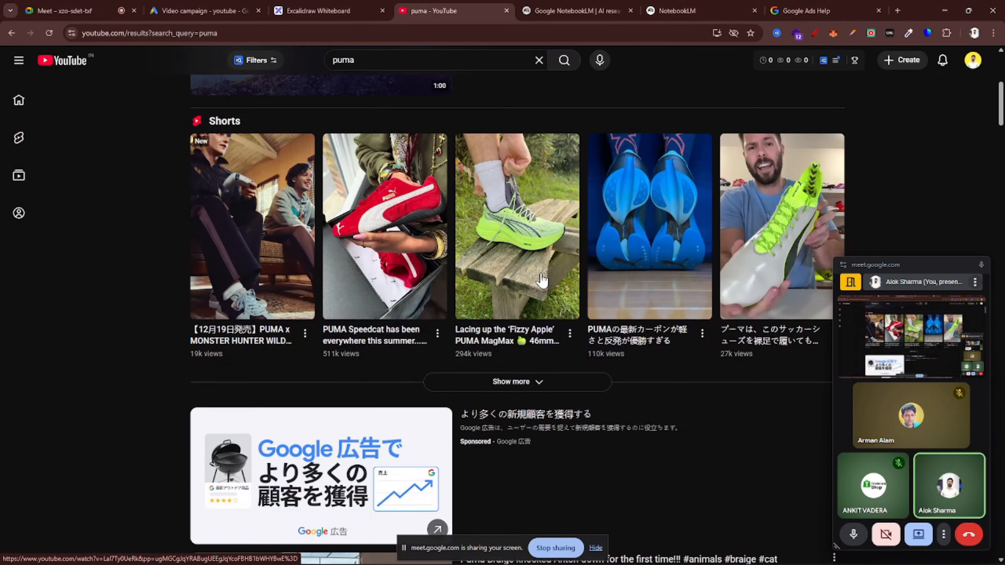
scroll(542, 280, "down", 1)
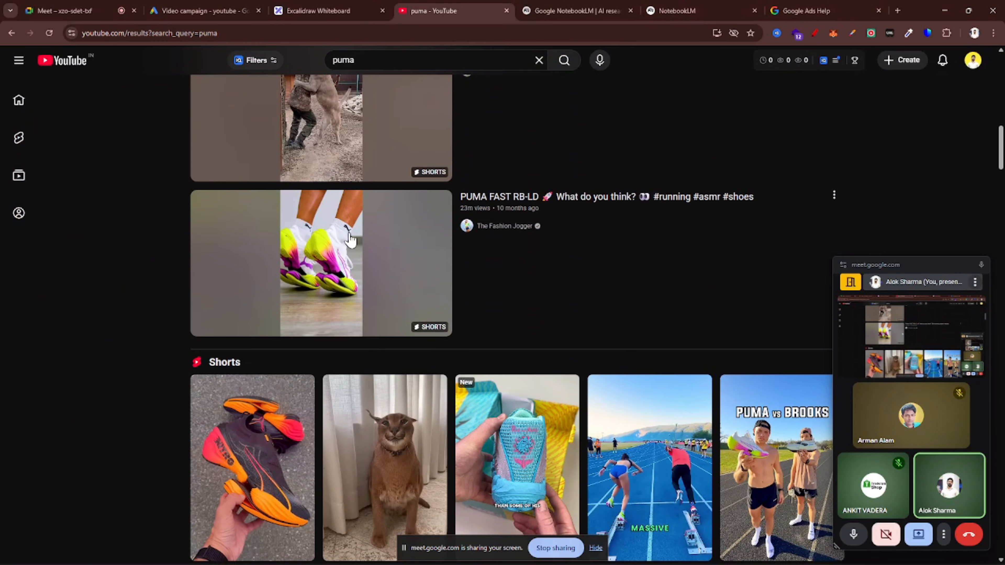
scroll(351, 239, "down", 10)
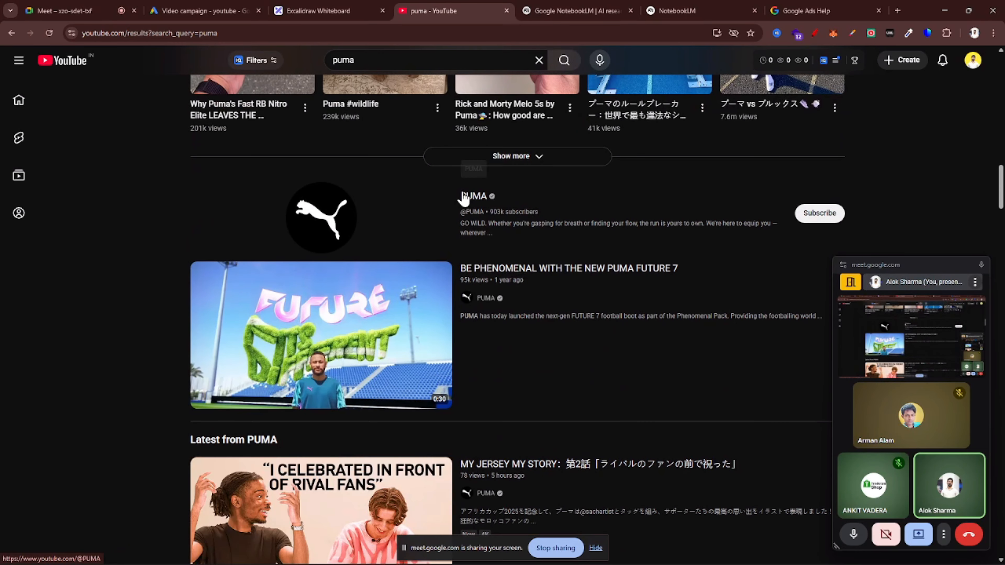
left_click(464, 197)
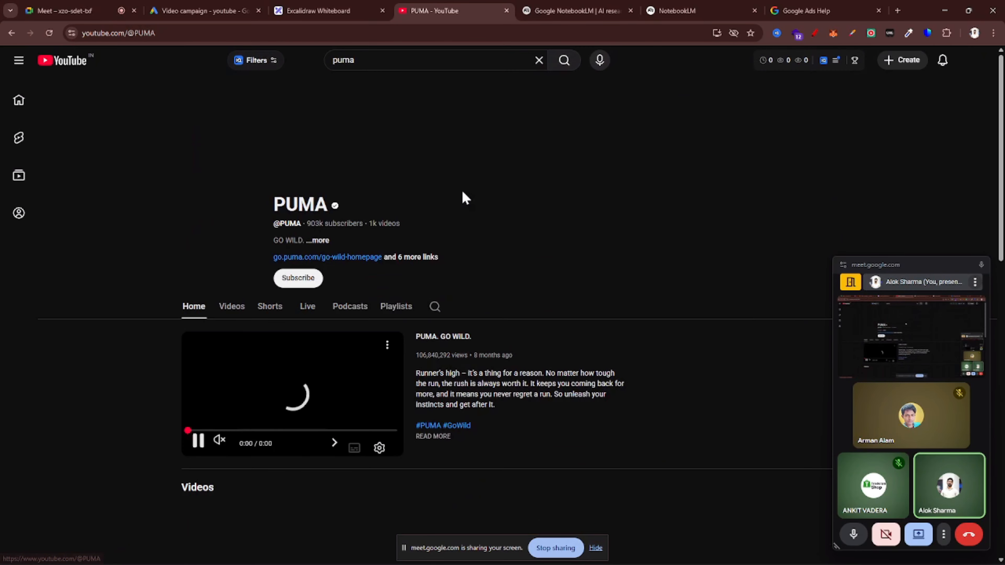
left_click(231, 312)
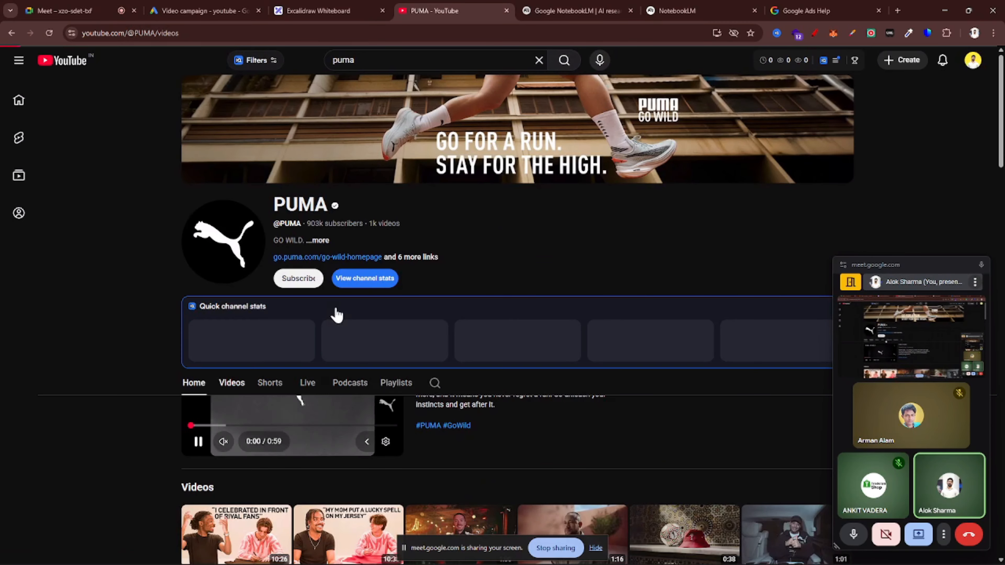
Step: Look through the PUMA channel's latest videos and their durations for a clip of 6–15 seconds
scroll(436, 277, "down", 3)
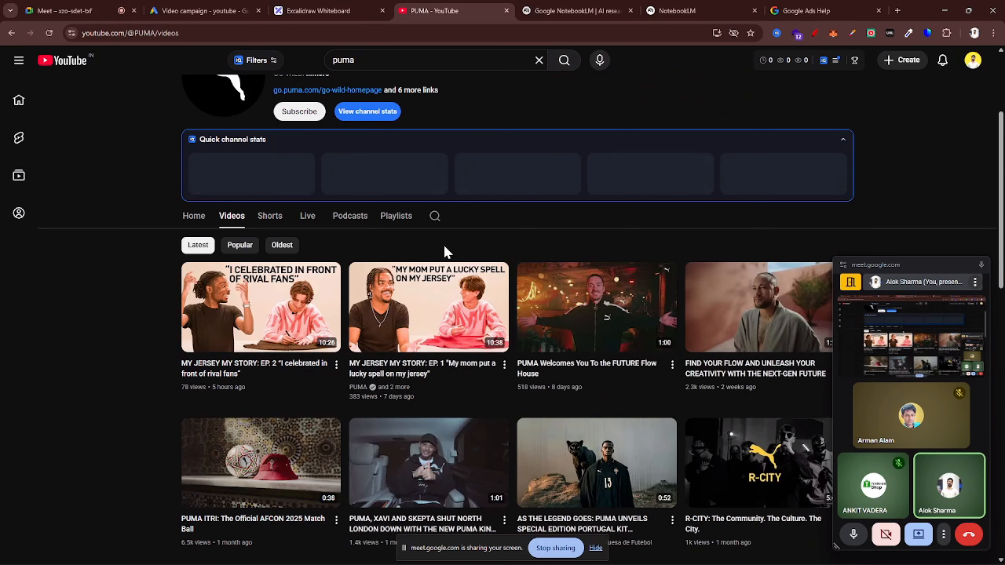
scroll(461, 364, "down", 3)
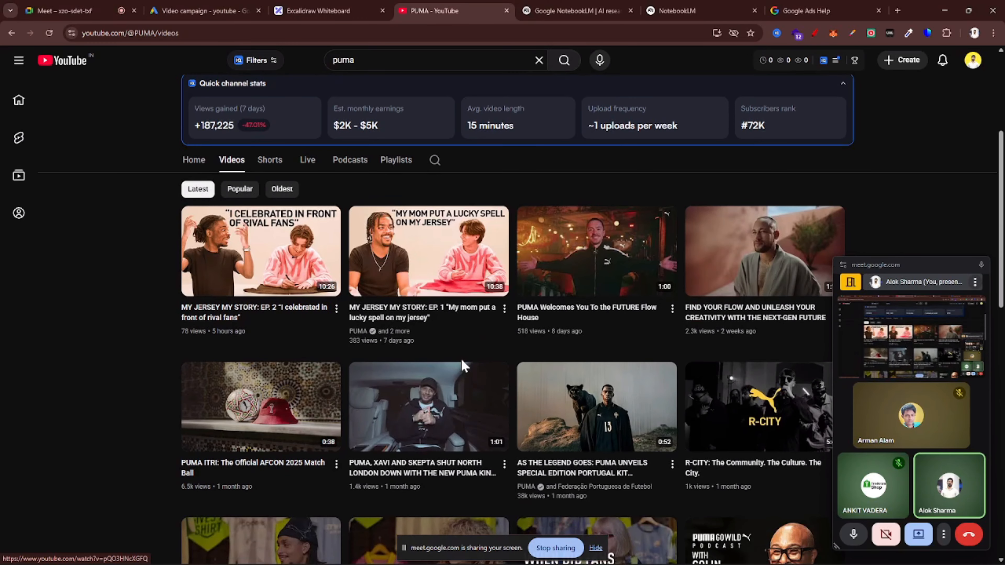
scroll(461, 362, "down", 3)
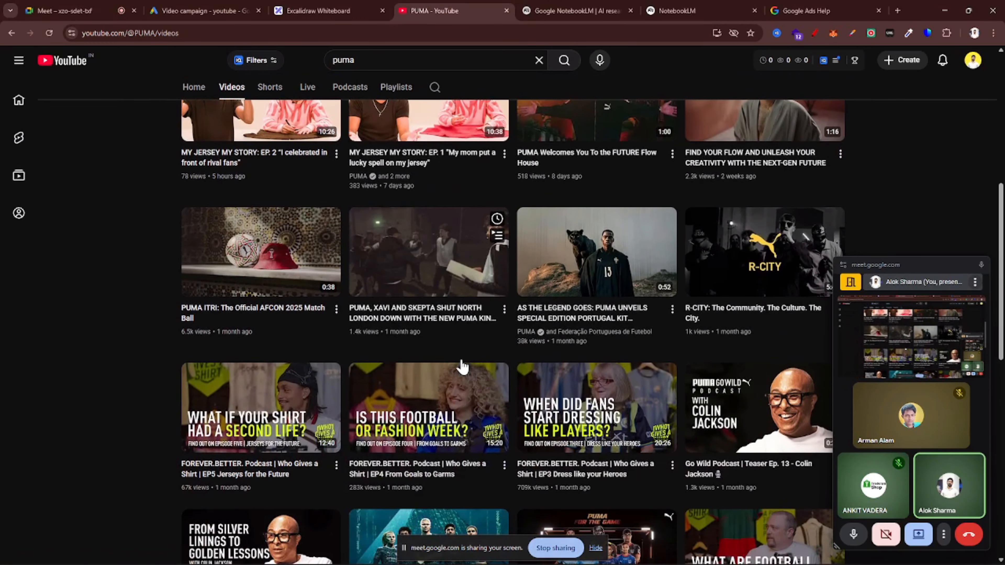
scroll(461, 357, "down", 5)
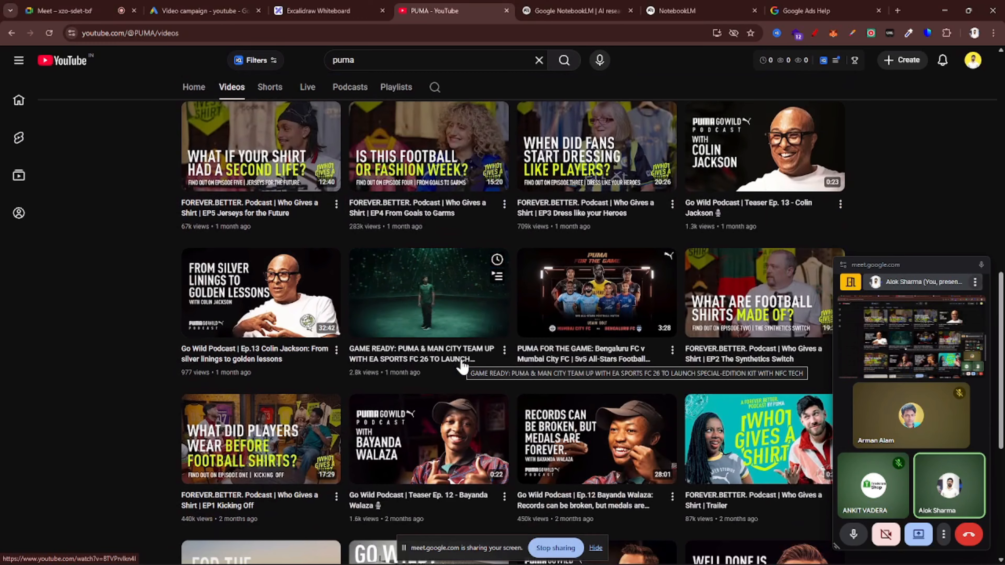
scroll(463, 365, "down", 1)
scroll(461, 360, "down", 4)
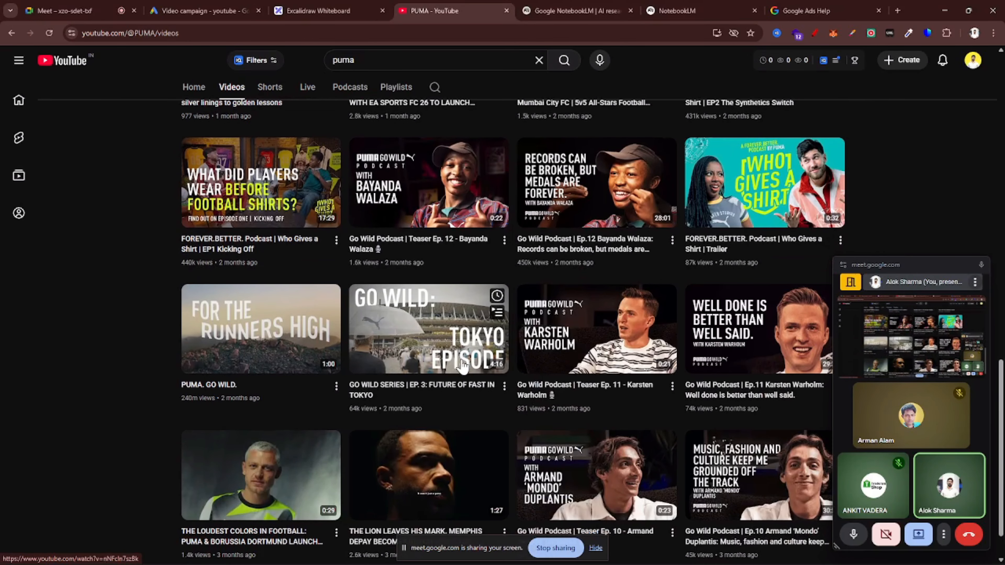
scroll(462, 366, "down", 1)
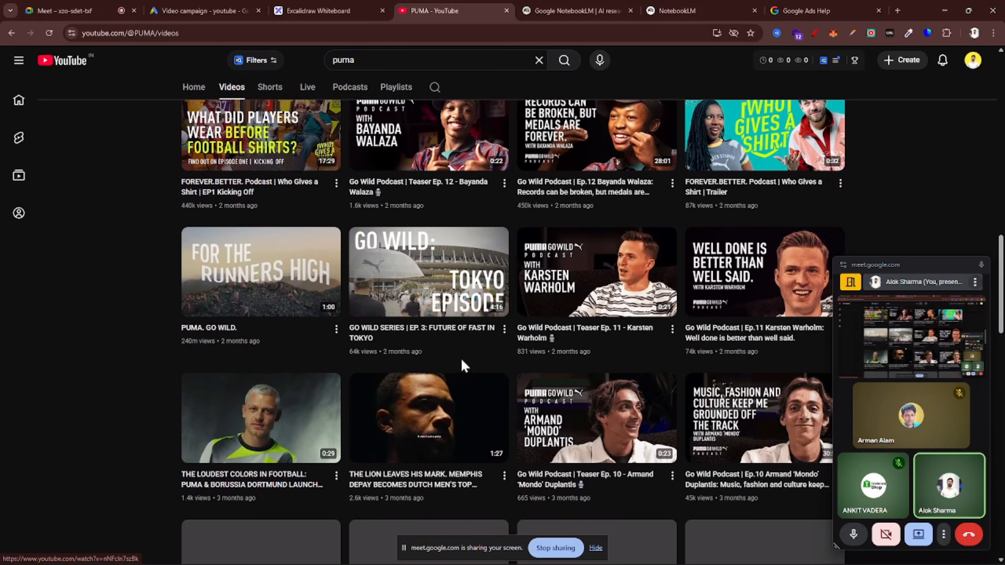
scroll(382, 364, "down", 3)
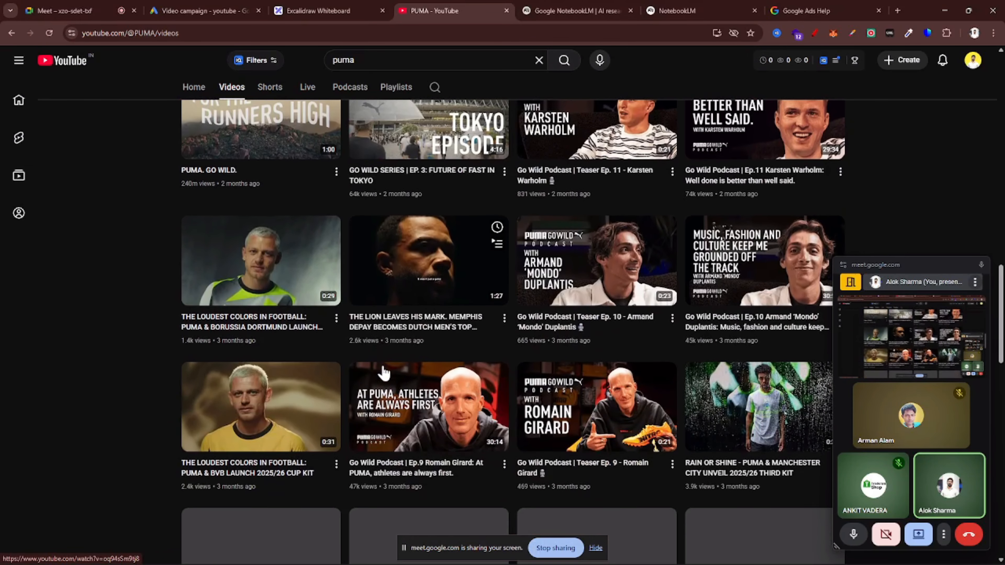
scroll(383, 372, "down", 4)
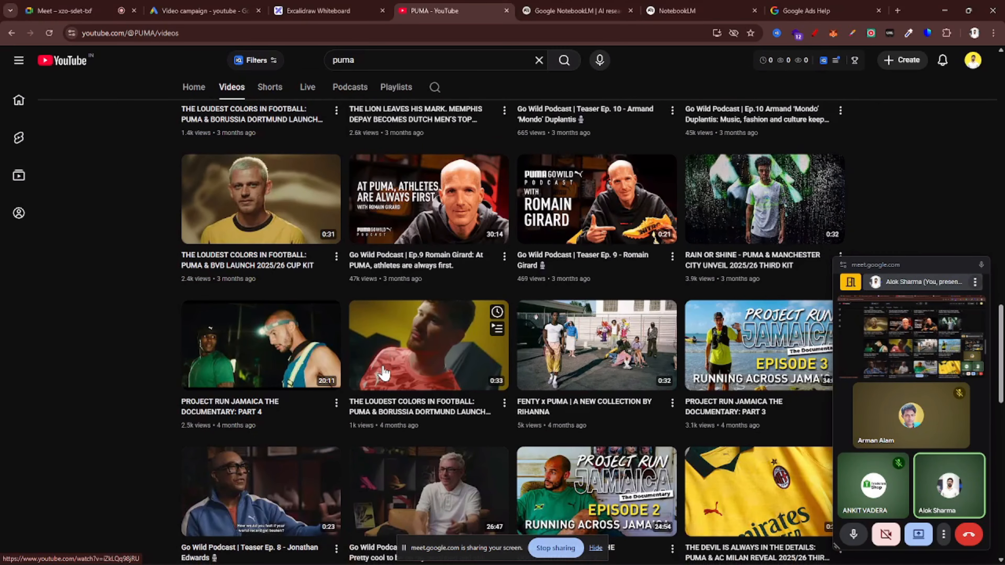
scroll(383, 368, "down", 3)
Step: Go back to the "puma" search results and filter them by duration to videos under 4 minutes
key("alt+Left")
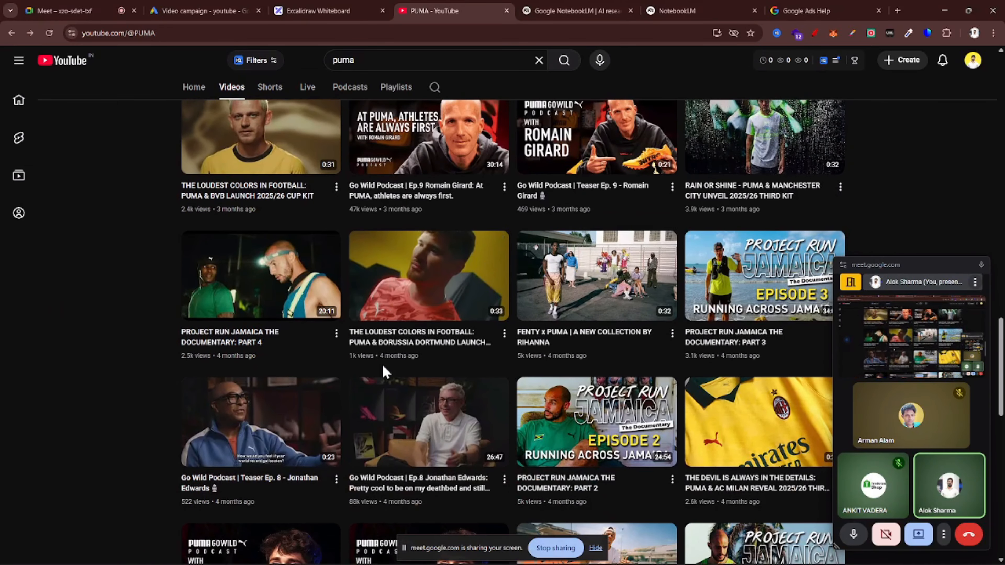
key("alt+Left")
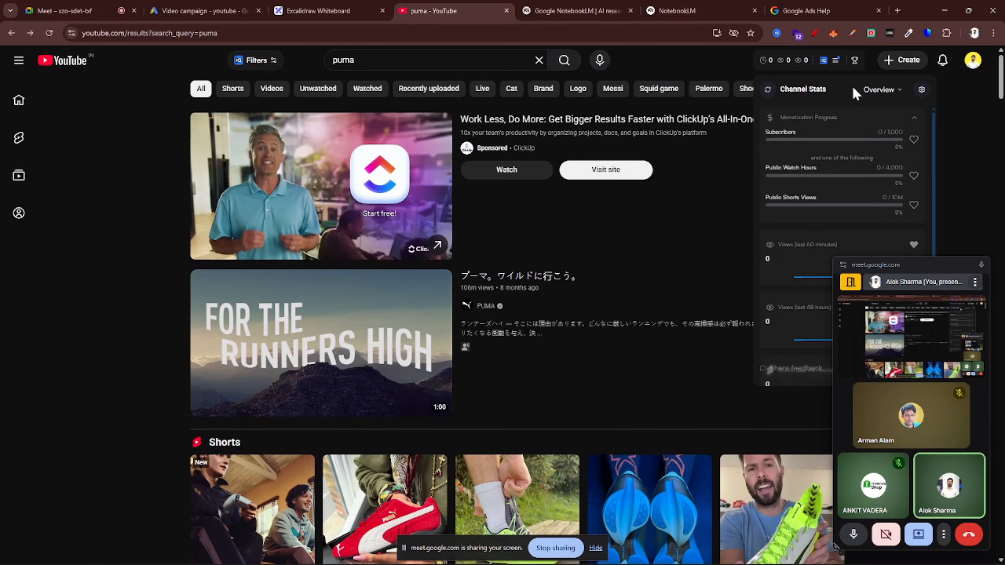
left_click(832, 99)
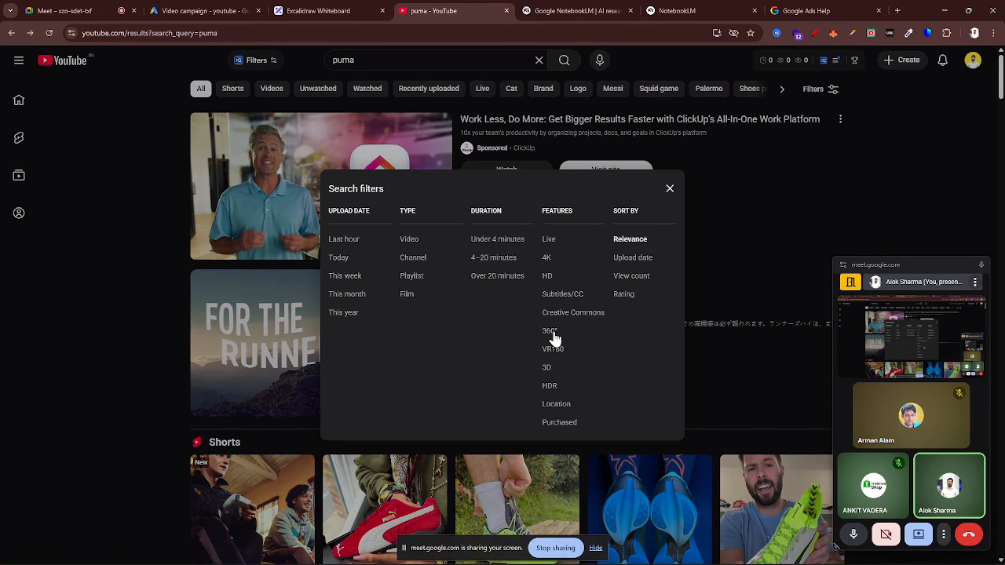
left_click(497, 244)
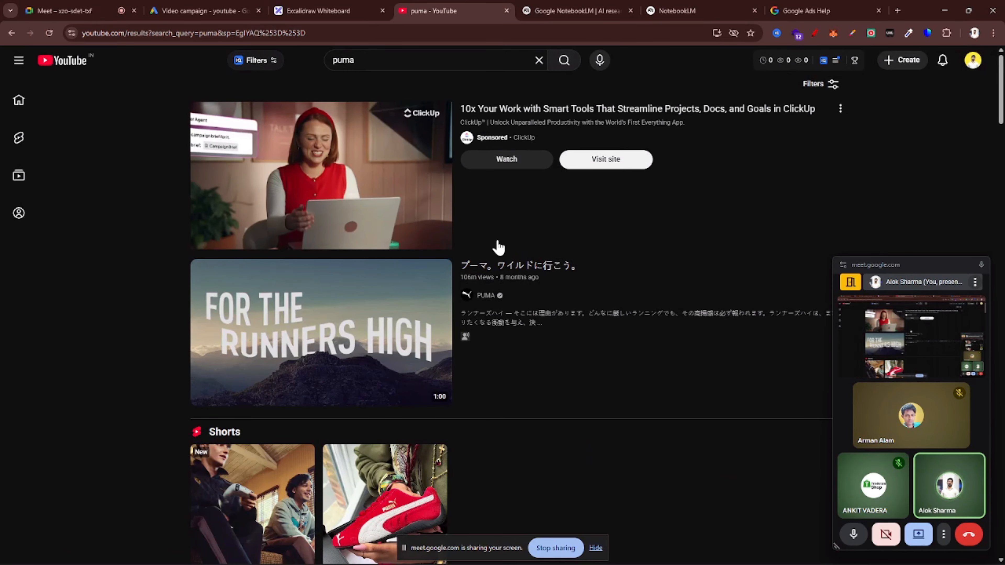
Step: Look through the filtered "puma" search results and their durations for a PUMA clip of 6–15 seconds
scroll(430, 339, "down", 15)
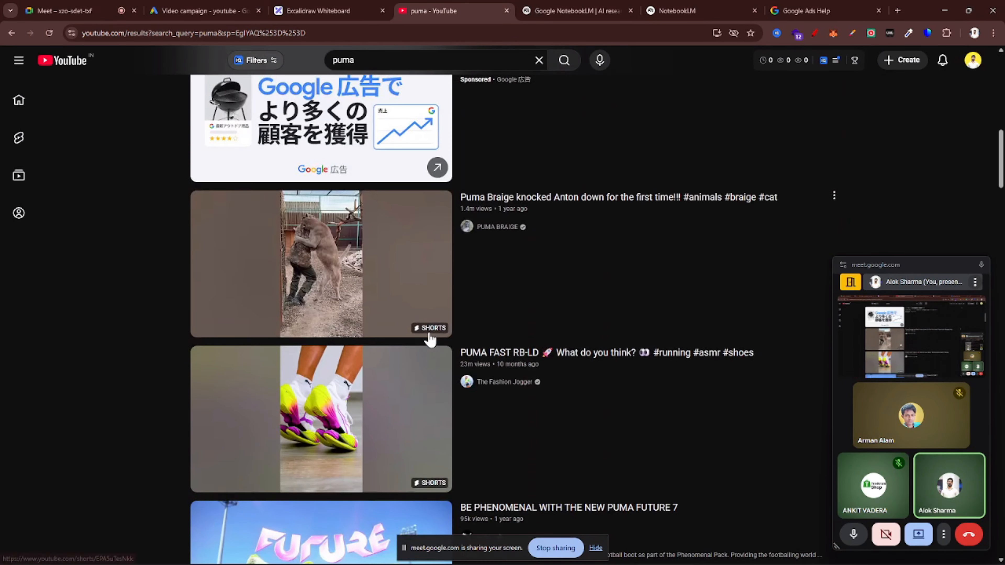
scroll(430, 339, "down", 10)
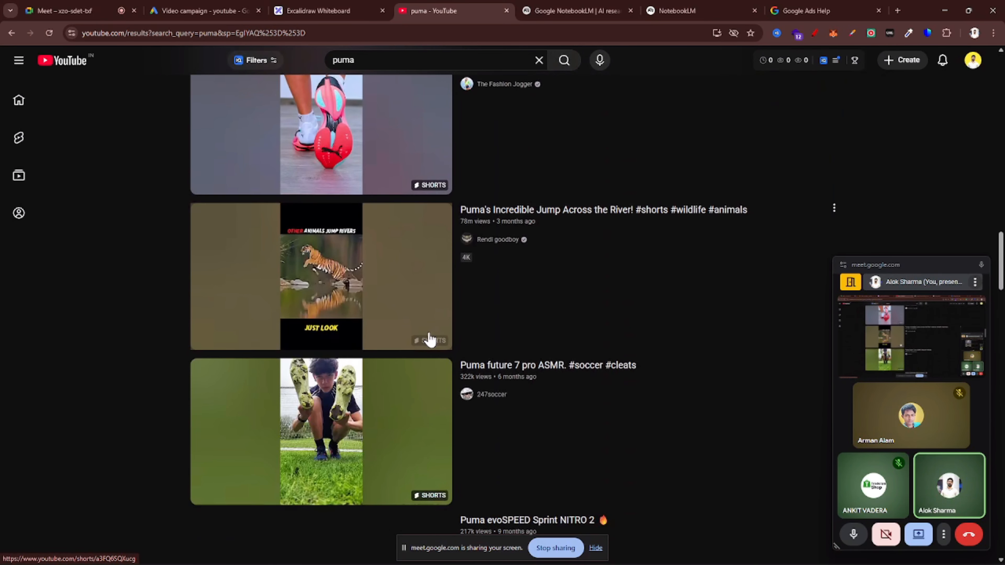
scroll(588, 352, "down", 9)
scroll(588, 351, "down", 11)
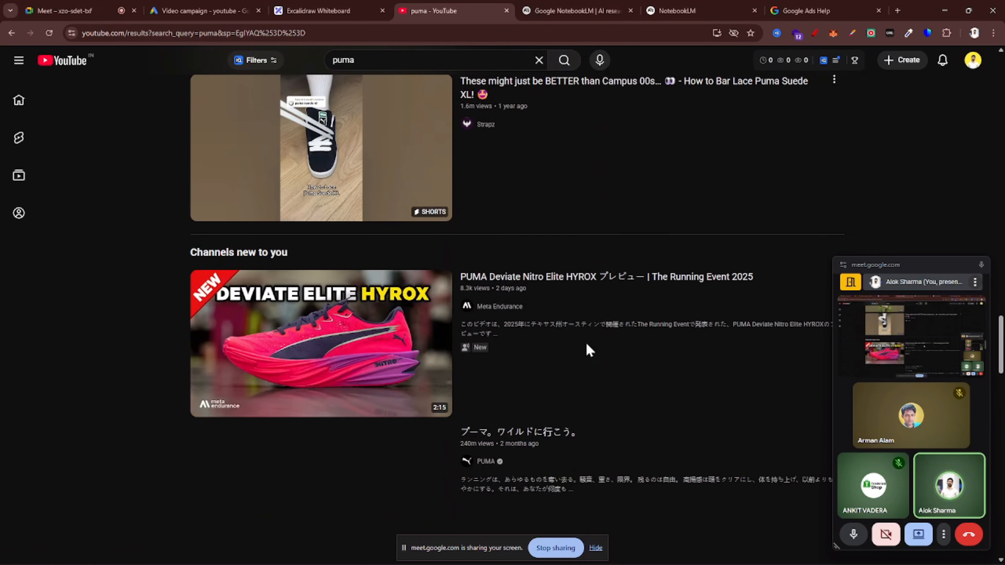
scroll(587, 347, "down", 16)
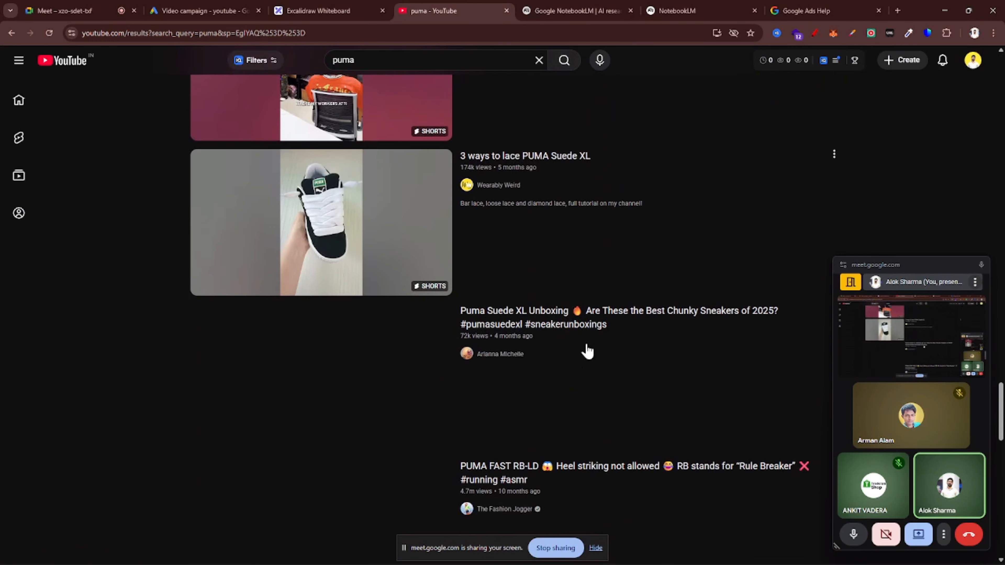
scroll(588, 351, "down", 11)
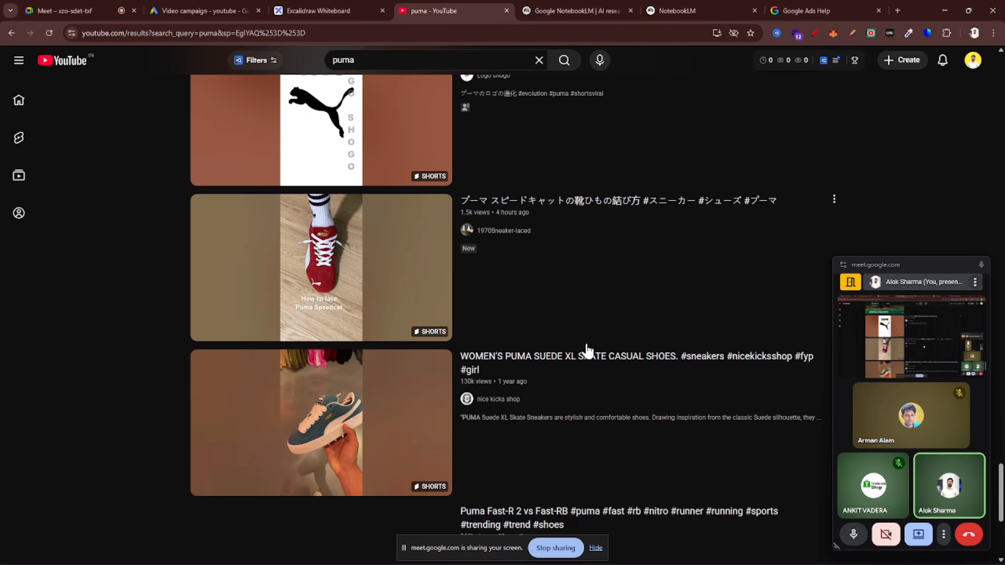
scroll(588, 351, "down", 12)
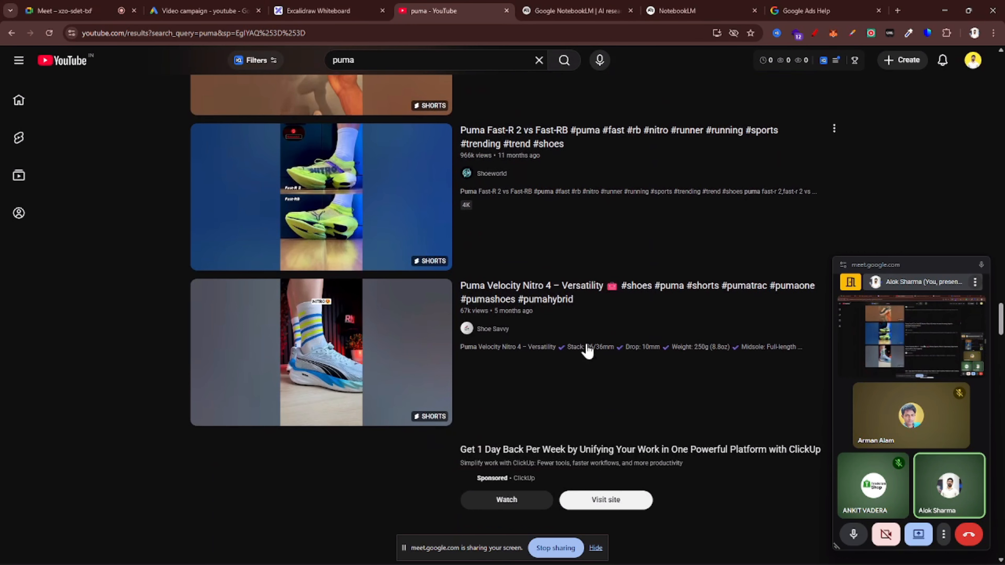
scroll(526, 420, "down", 12)
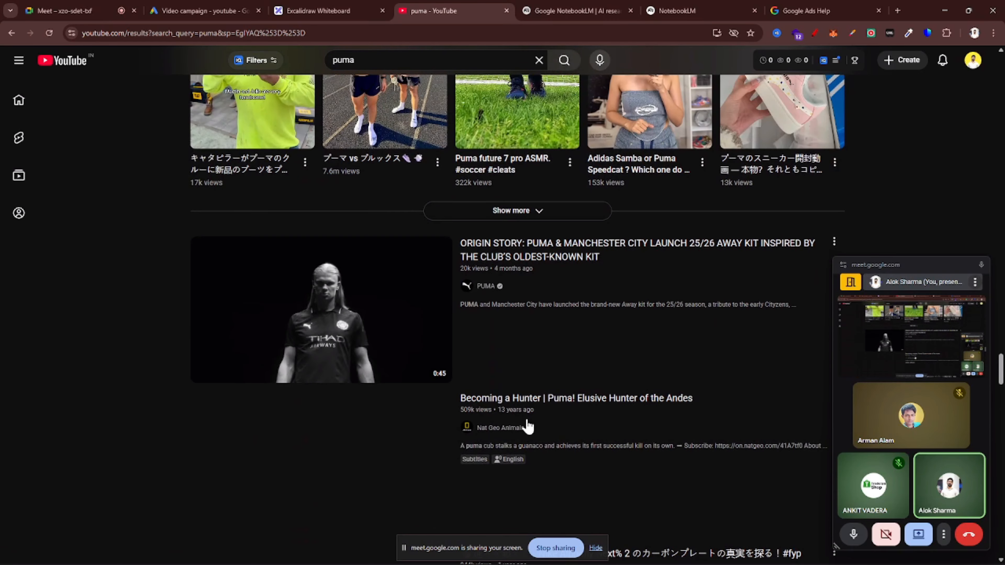
Step: Open the PUMA channel's list of videos again and look through it, including older uploads, for a clip of 6–15 seconds
left_click(467, 288)
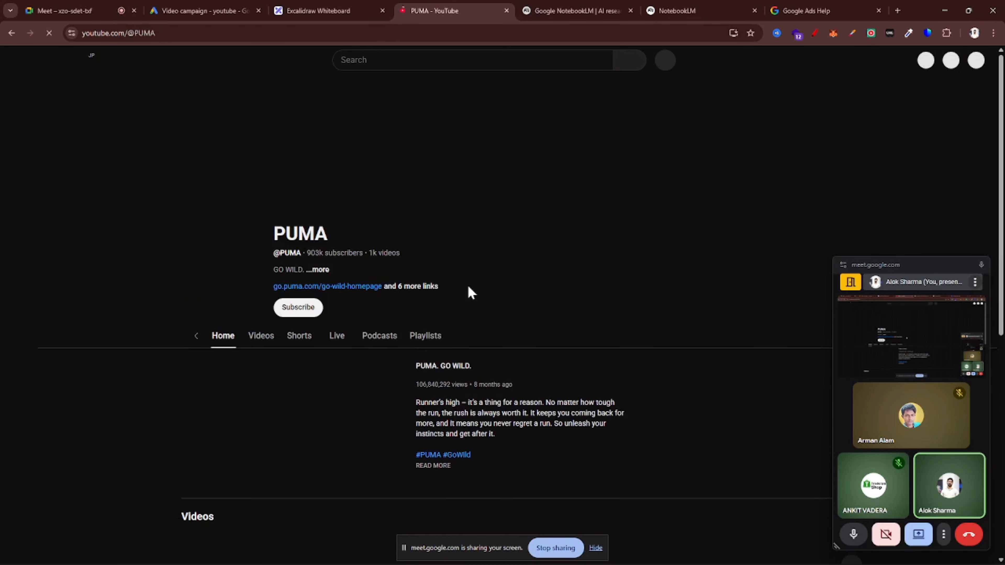
left_click(243, 314)
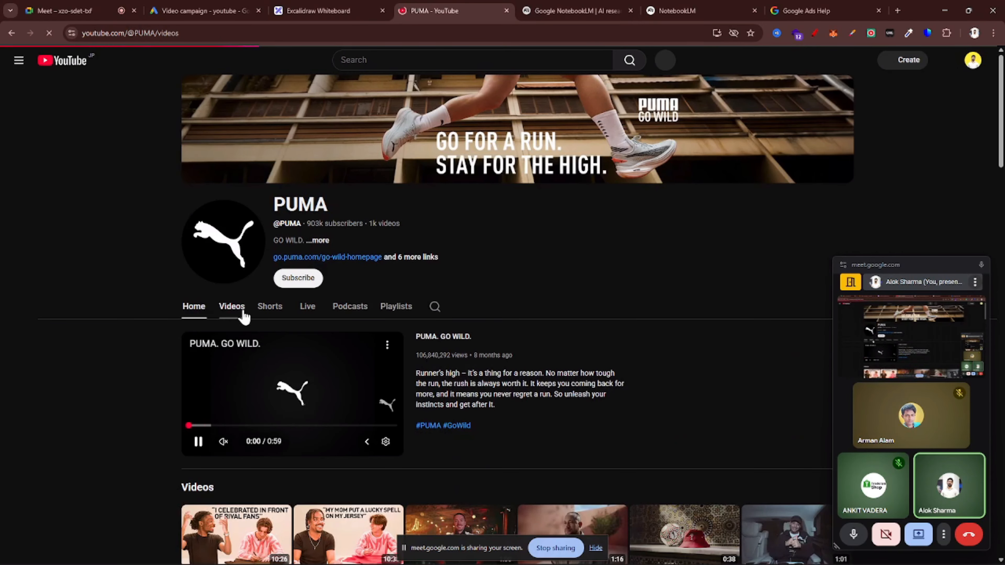
scroll(503, 324, "down", 8)
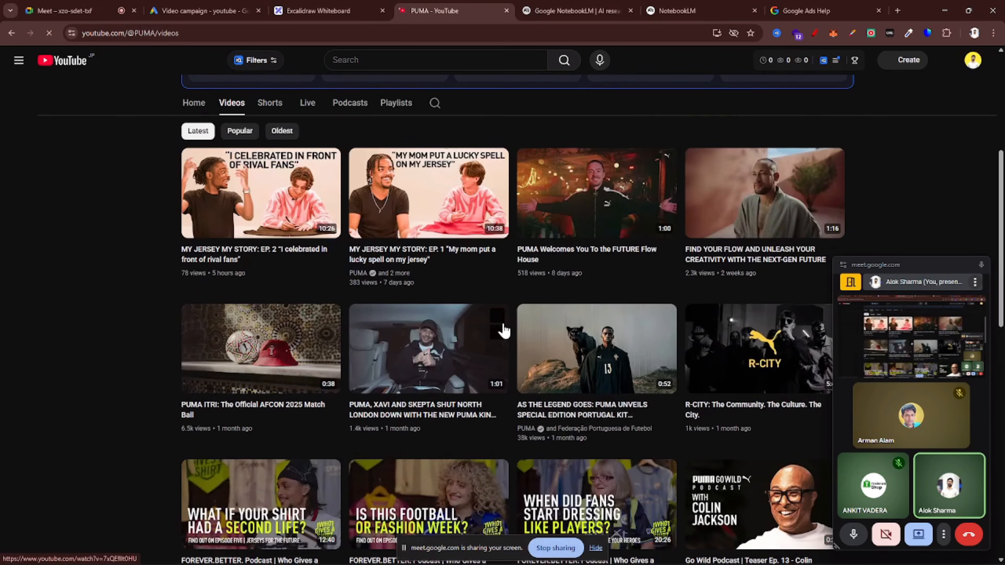
scroll(503, 330, "down", 12)
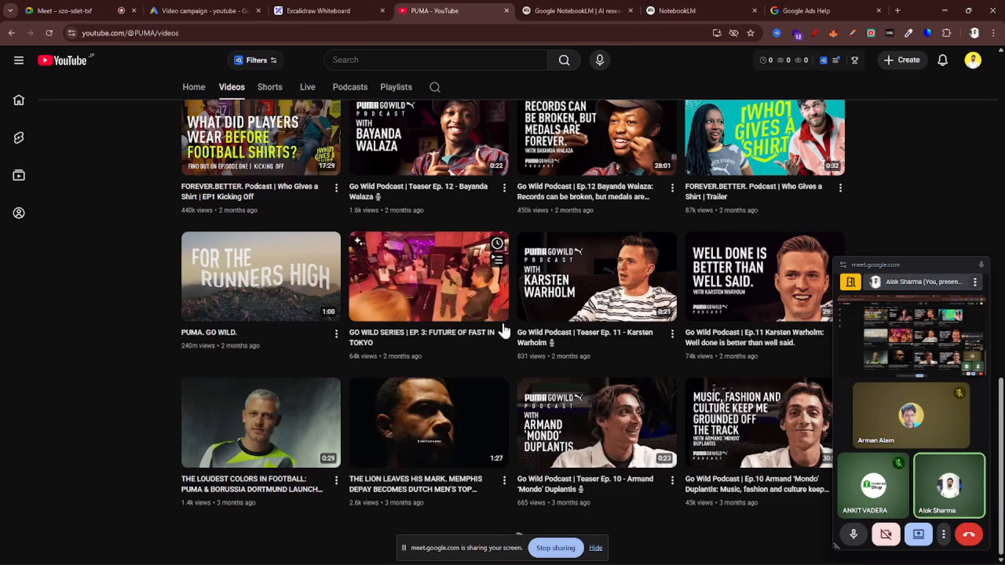
scroll(481, 381, "down", 15)
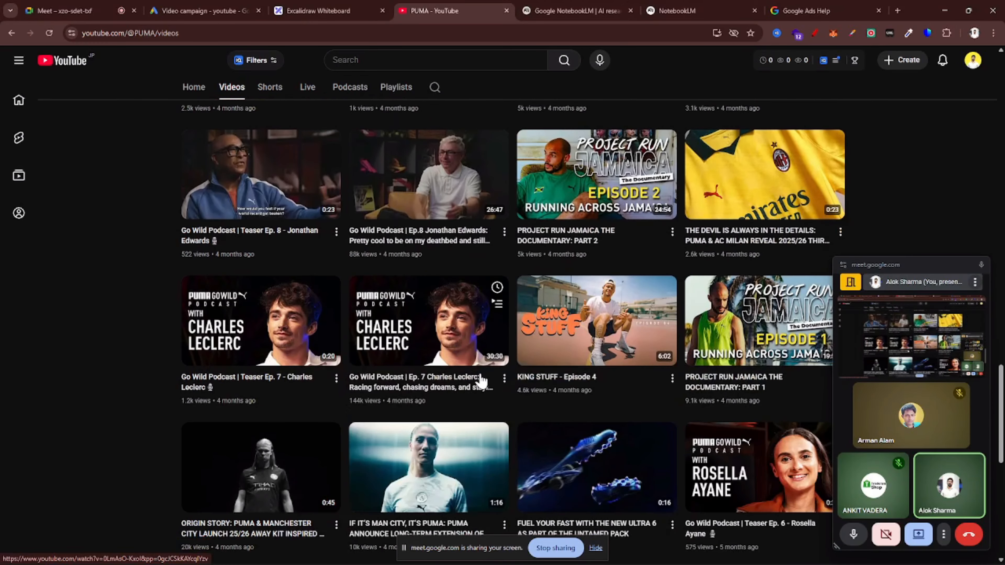
scroll(481, 381, "down", 5)
scroll(481, 382, "up", 4)
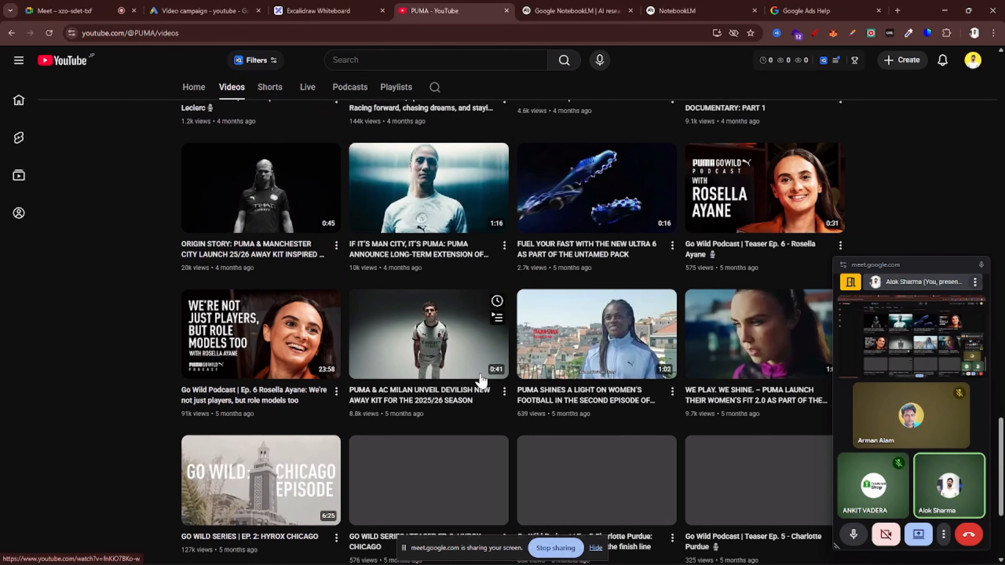
scroll(481, 381, "down", 6)
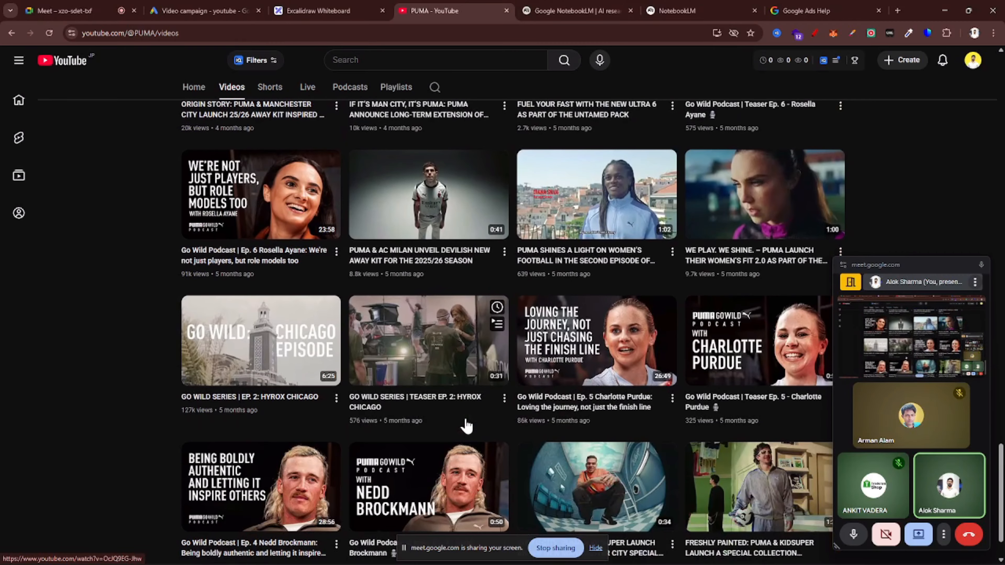
scroll(466, 425, "down", 2)
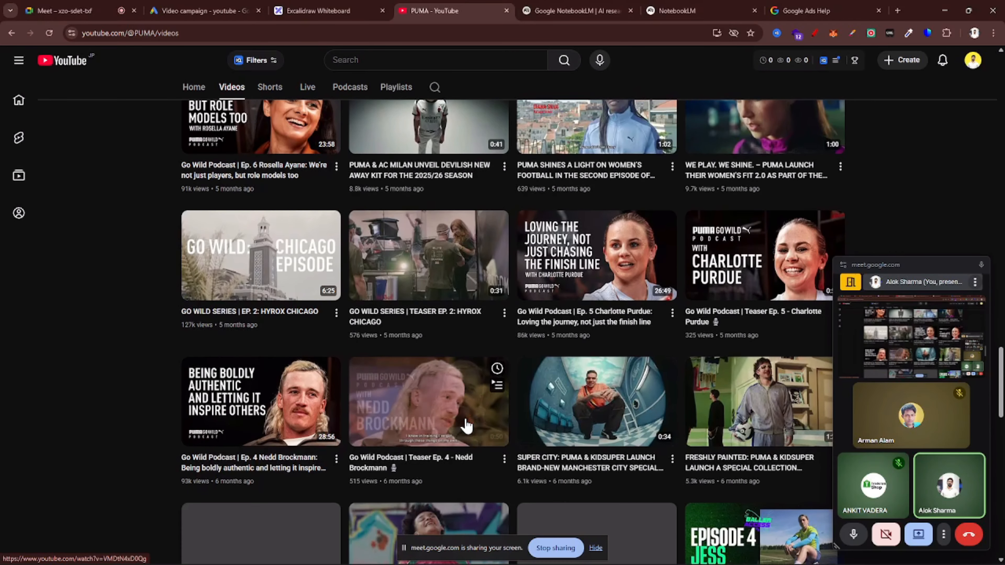
scroll(467, 426, "down", 6)
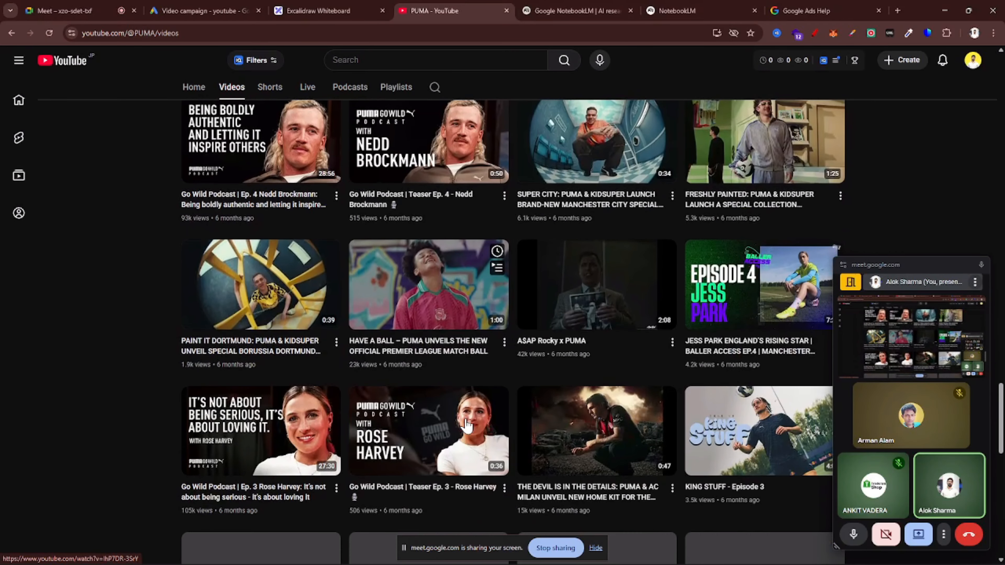
scroll(467, 425, "down", 8)
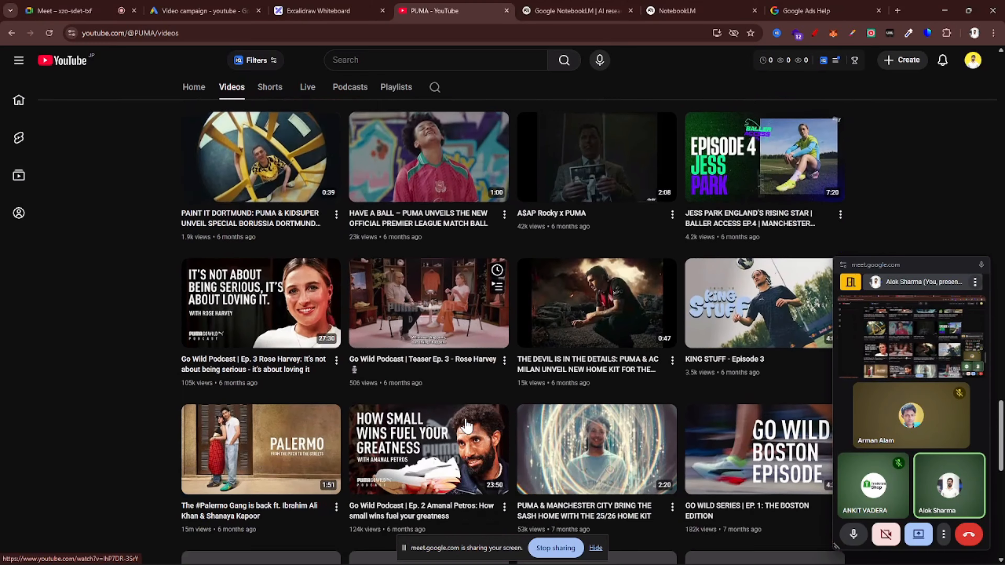
scroll(467, 425, "down", 3)
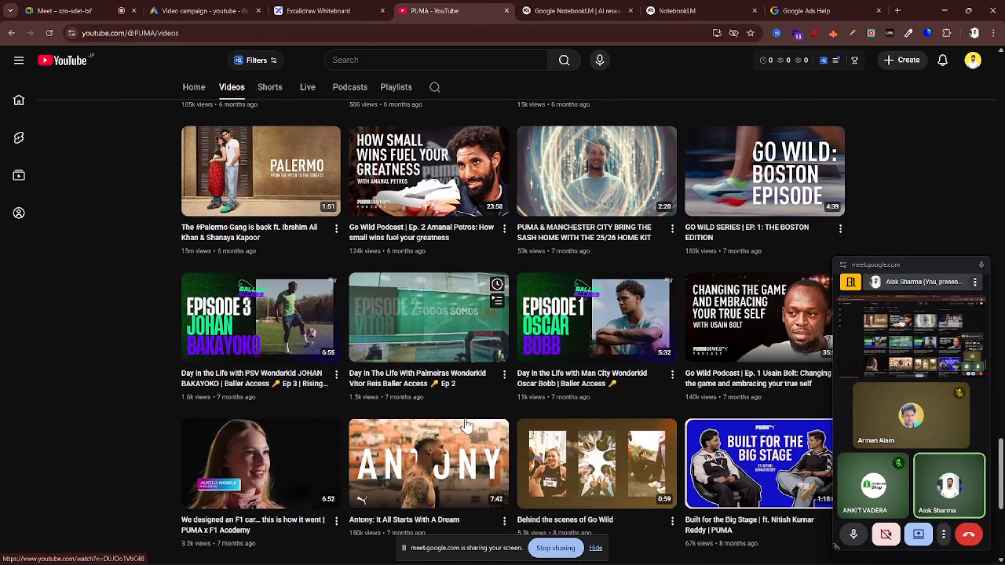
scroll(467, 426, "down", 4)
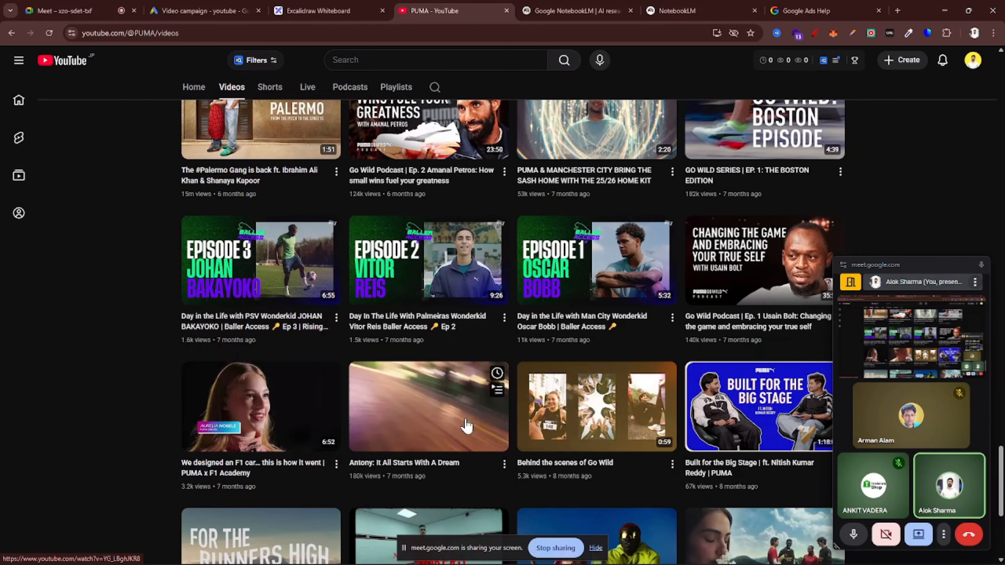
scroll(467, 426, "down", 3)
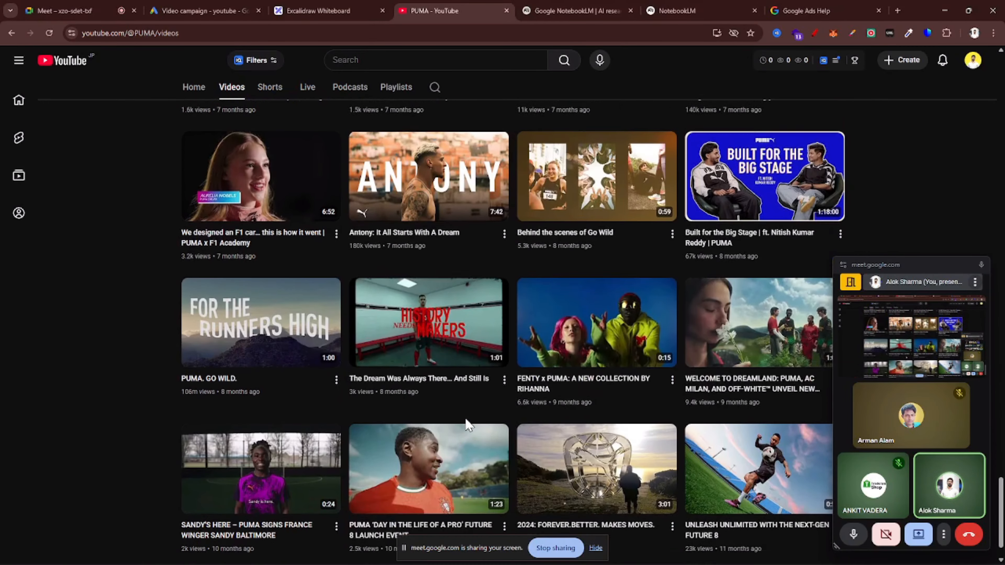
Step: Copy the share link of the PUMA video "FENTY x PUMA: A NEW COLLECTION BY RIHANNA"
scroll(641, 354, "up", 3)
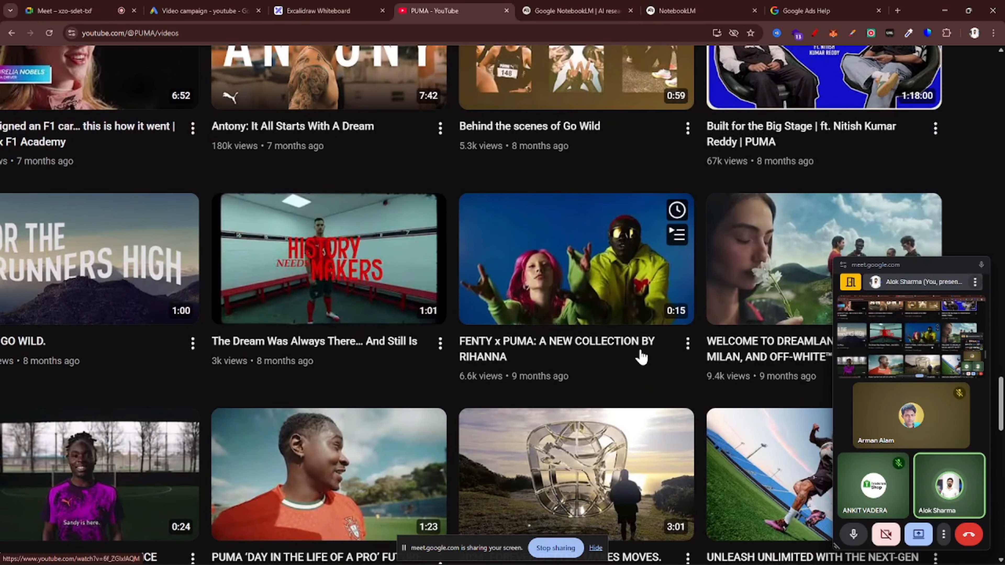
scroll(625, 303, "up", 2)
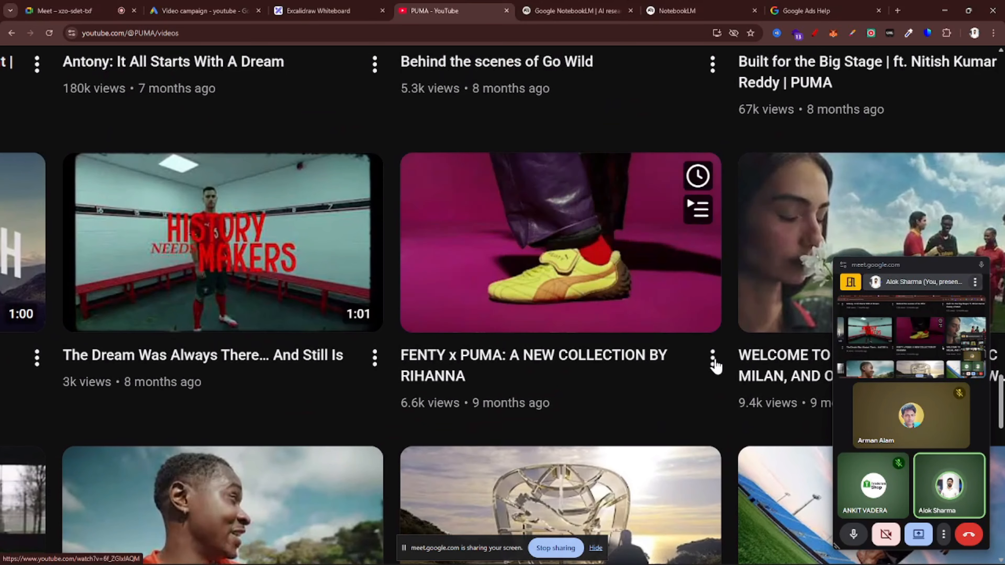
left_click(713, 358)
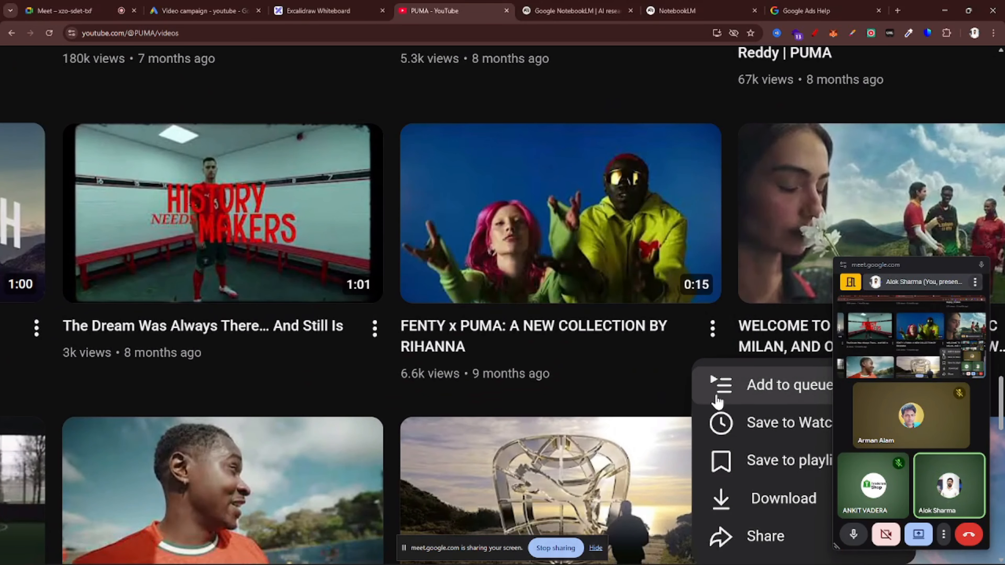
left_click(763, 535)
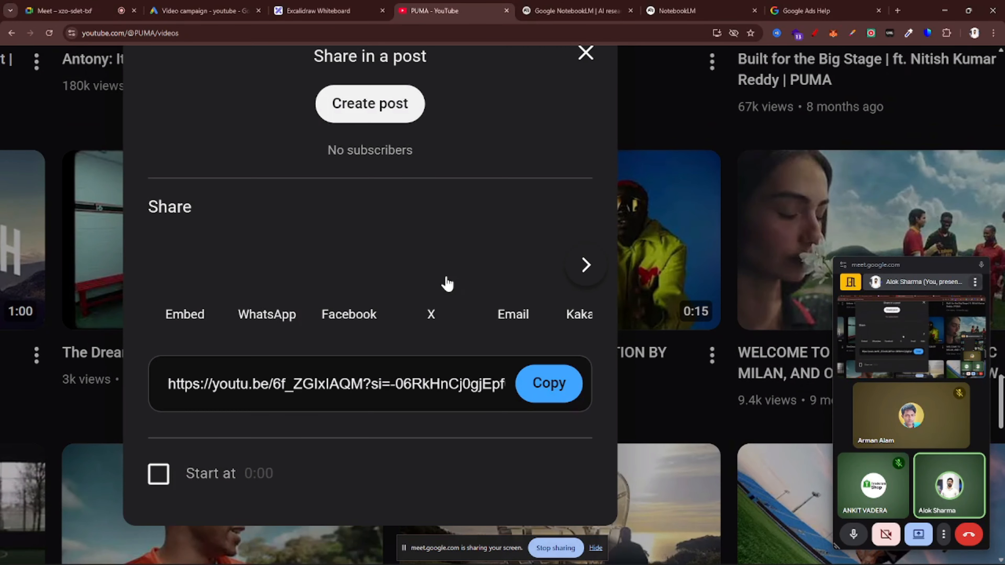
left_click(542, 387)
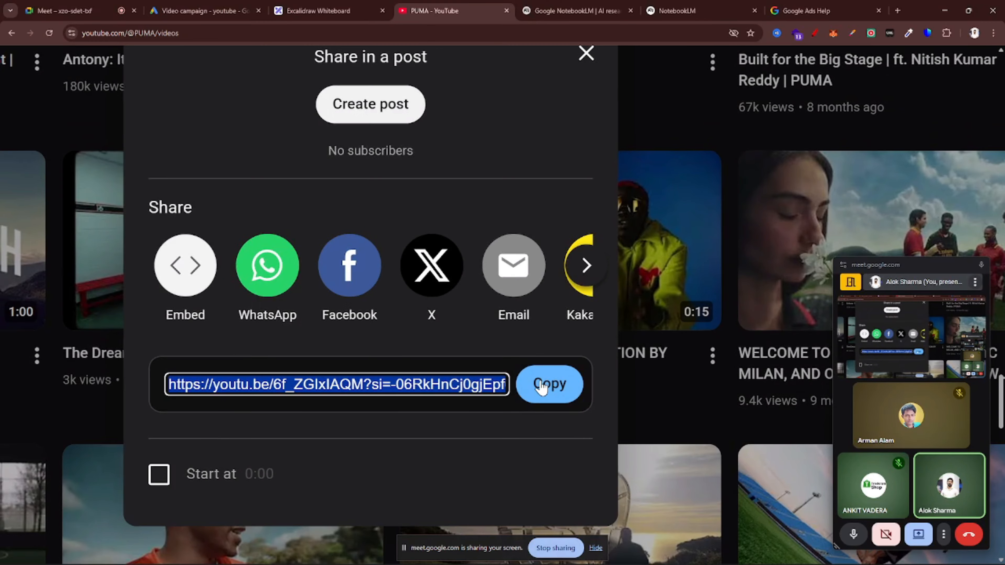
Step: Return to the Google Ads campaign in its own maximized window and replace the too-long ad video with the copied FENTY x PUMA link
key("ctrl+w")
left_click_drag(236, 7, 439, 262)
double_click(455, 247)
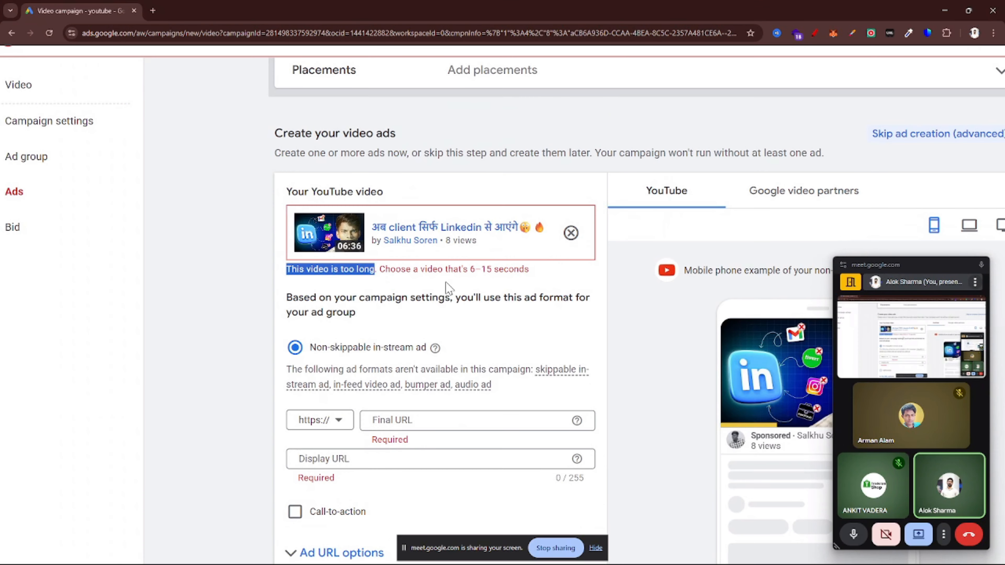
left_click(571, 233)
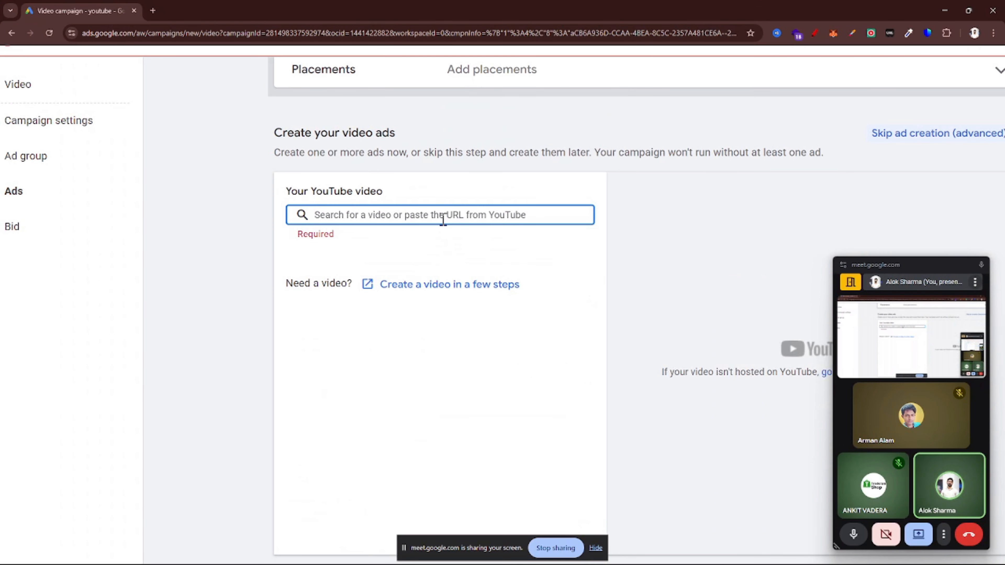
key("ctrl+v")
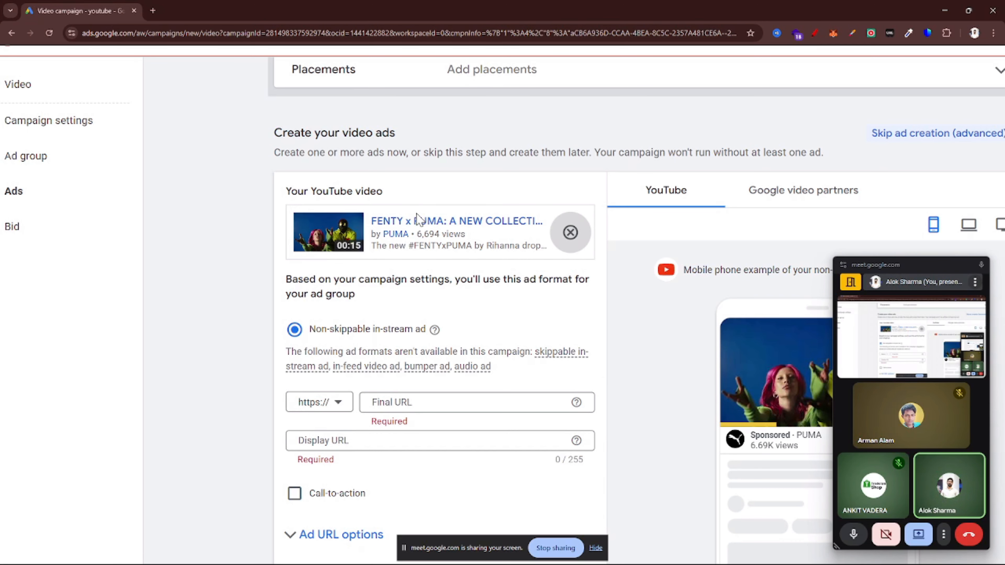
Step: Copy the WordPress blog's domain as the ad's Final URL from a new tab's address suggestion, and return to the campaign in its own maximized window
scroll(436, 327, "down", 3)
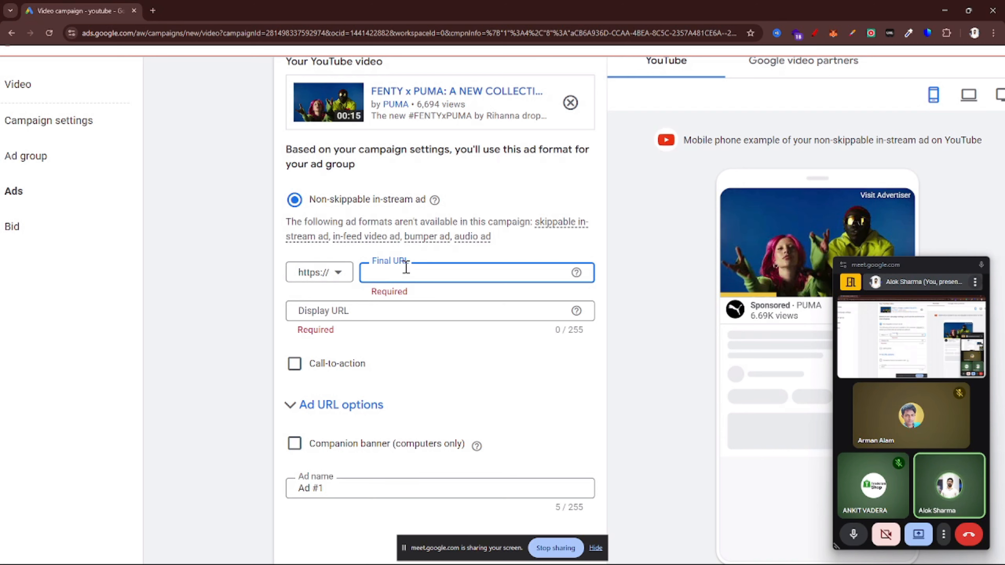
scroll(405, 268, "up", 1)
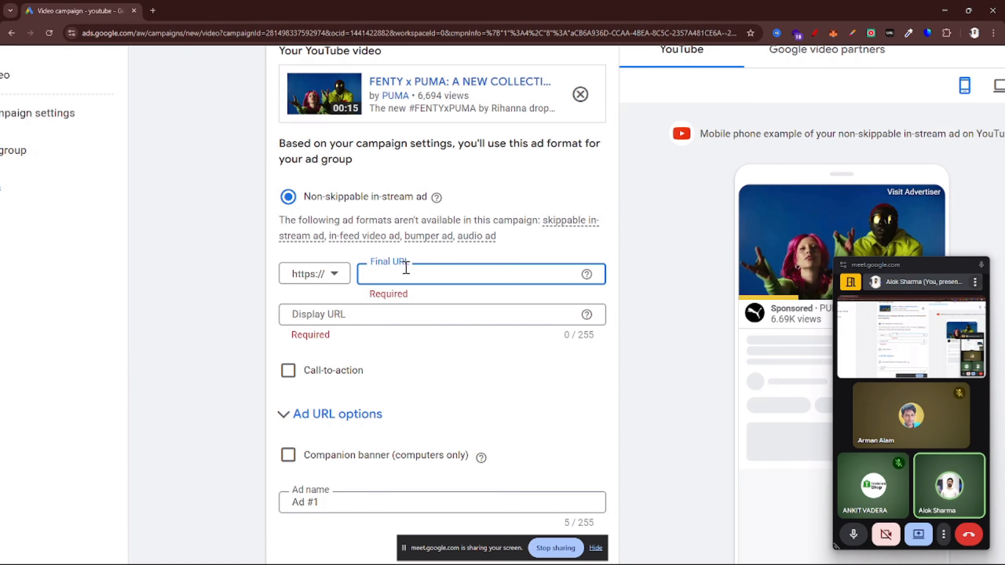
key("ctrl+t")
type("al")
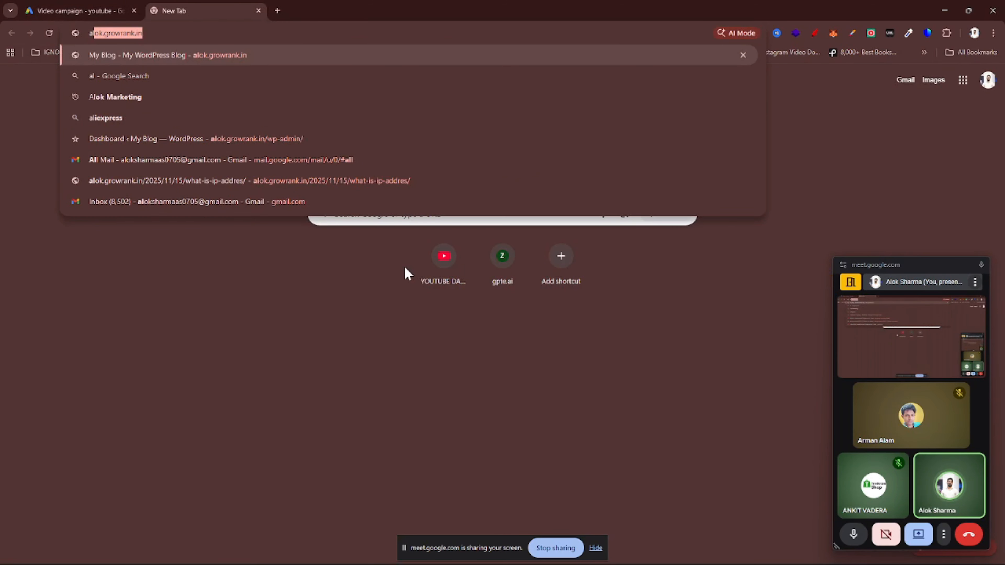
key("ctrl+a")
key("ctrl+x")
left_click_drag(88, 7, 118, 44)
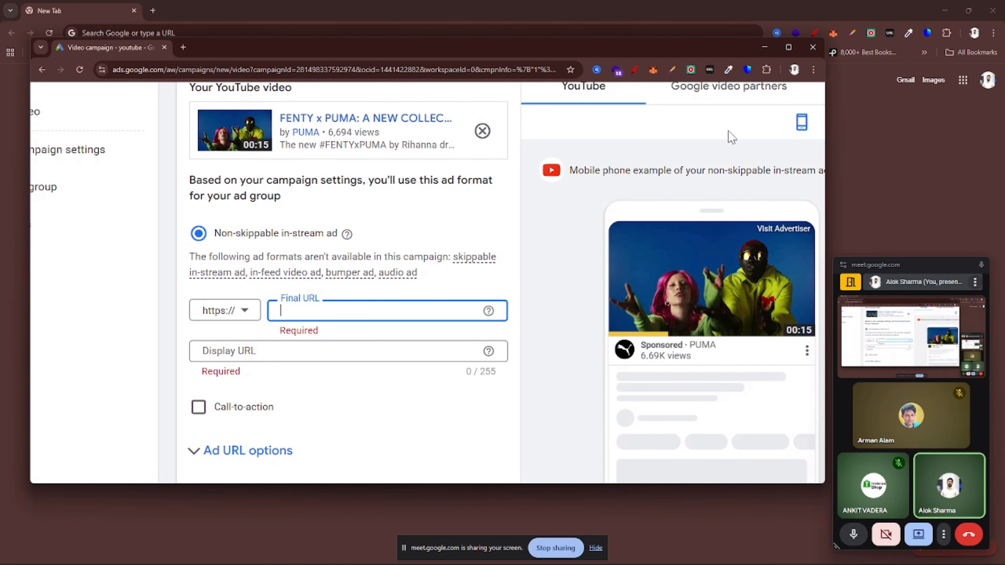
left_click(789, 47)
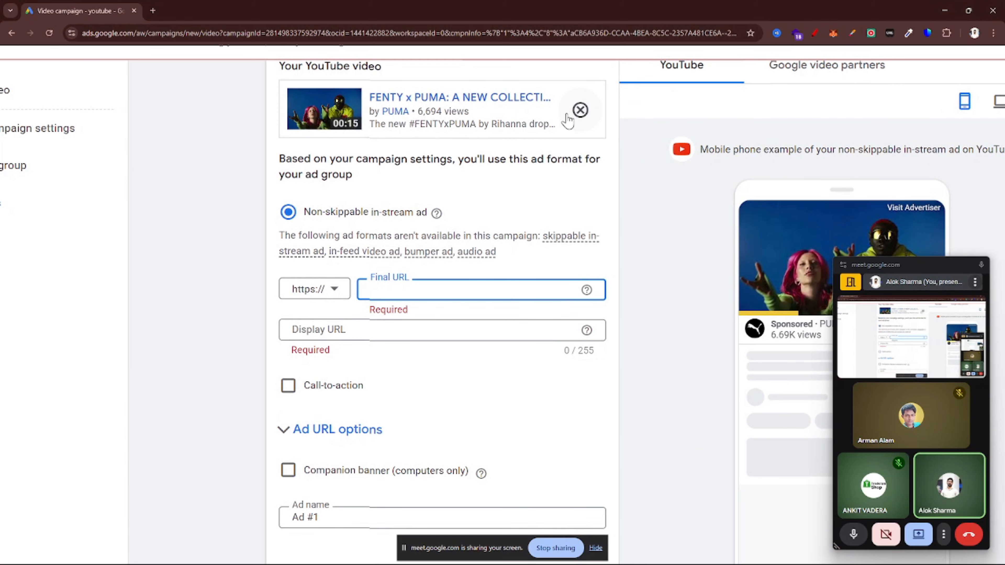
Step: Paste the copied growrank.in site address as the ad's final URL and use the same address as display URL
key("ctrl+v")
left_click(331, 329)
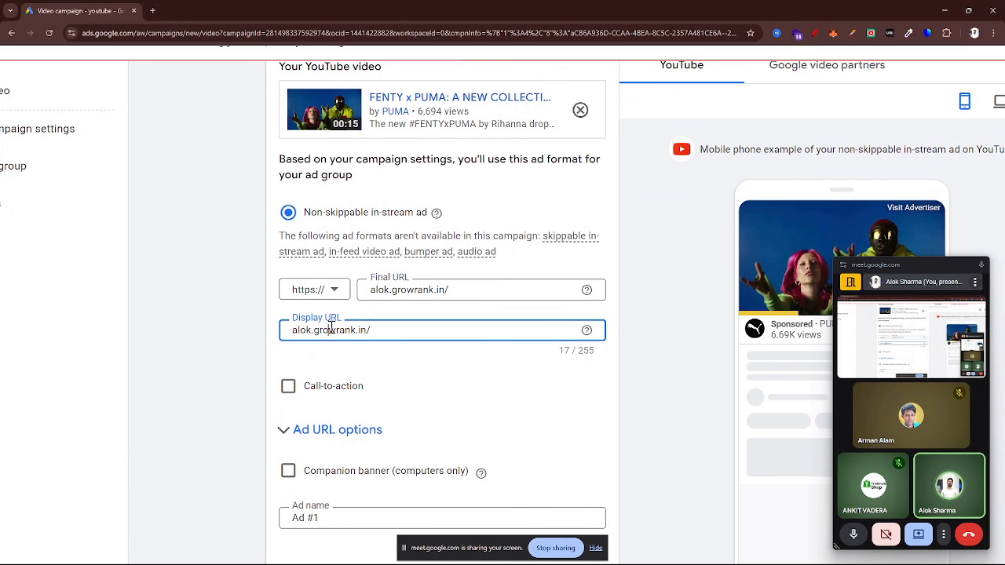
Step: Enable the ad's call-to-action with the text "Buy now" and the headline "Puma", cancelling the identity confirmation
left_click(287, 386)
left_click(336, 433)
type("B")
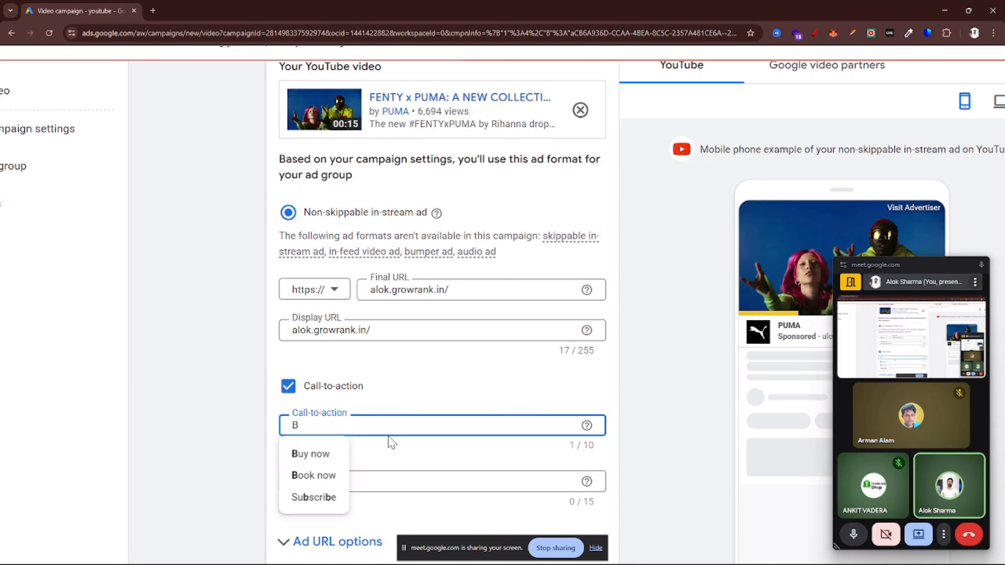
scroll(390, 441, "down", 2)
left_click(312, 371)
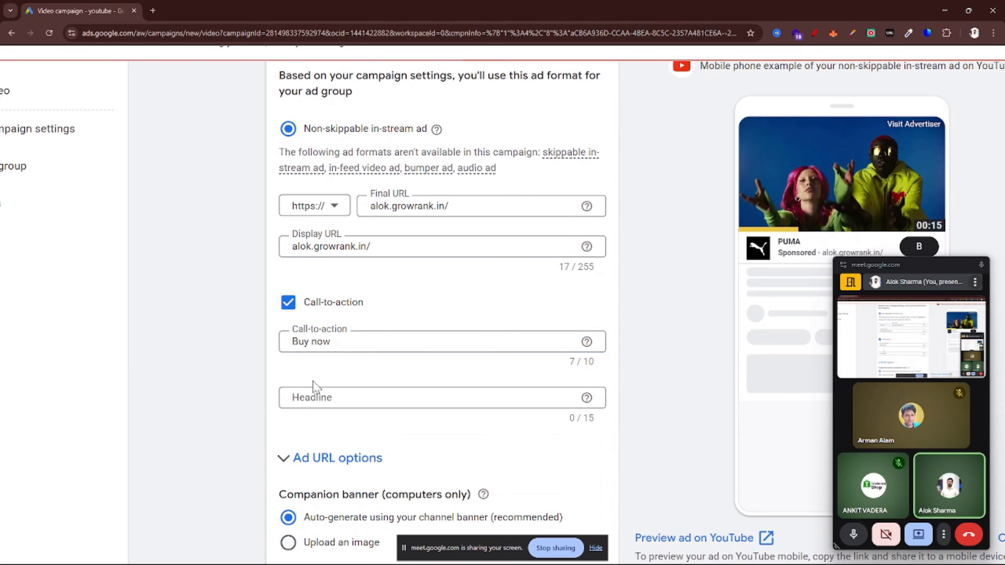
left_click(311, 392)
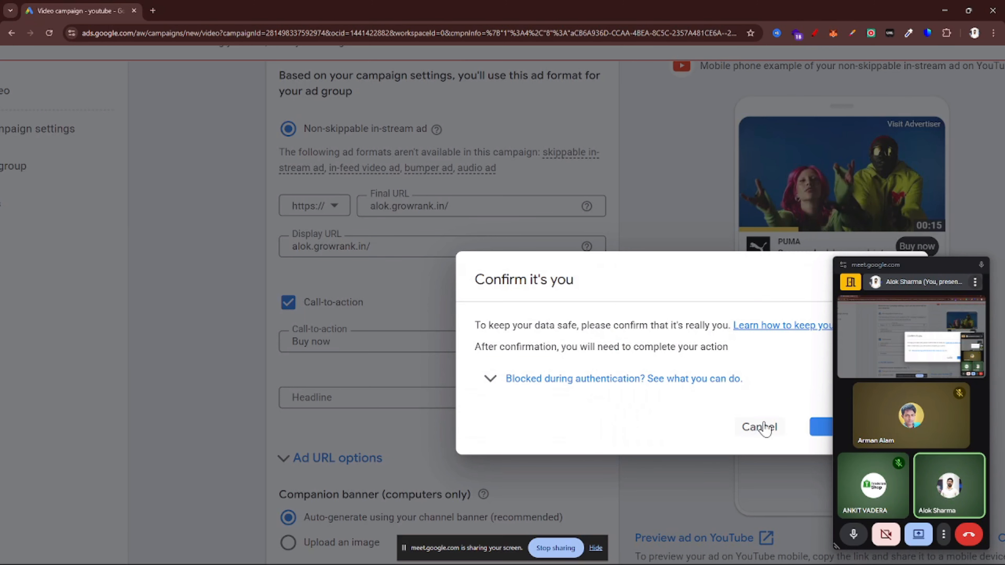
left_click(760, 427)
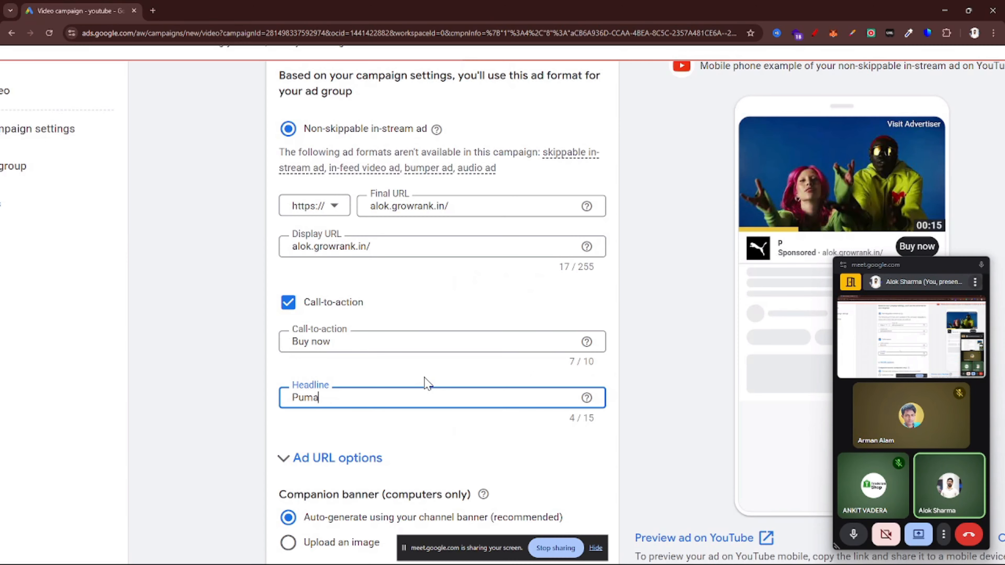
Step: Open the non-skippable in-stream ad's preview on YouTube and close the floating meeting window
scroll(488, 343, "down", 3)
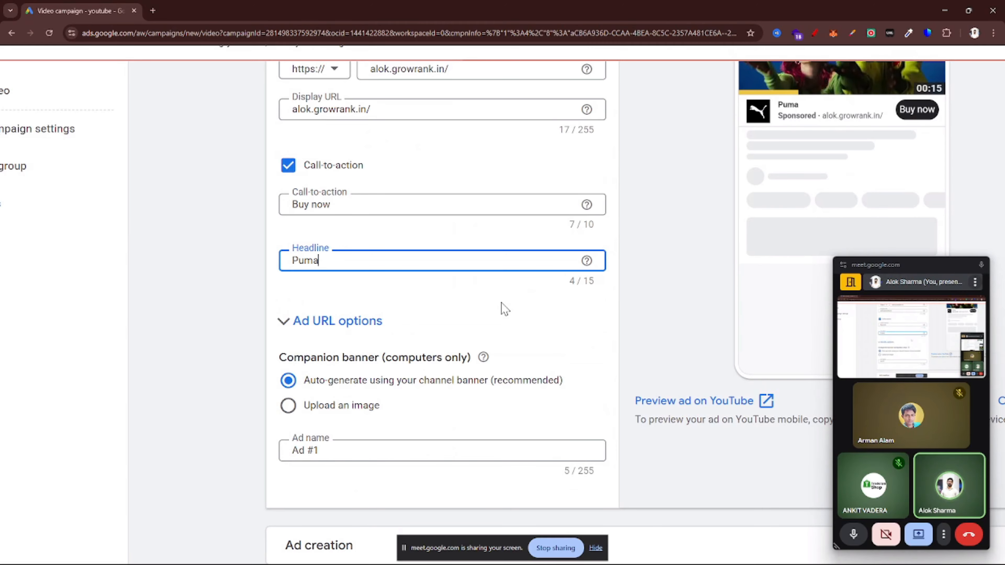
scroll(501, 303, "down", 4)
scroll(595, 283, "up", 4)
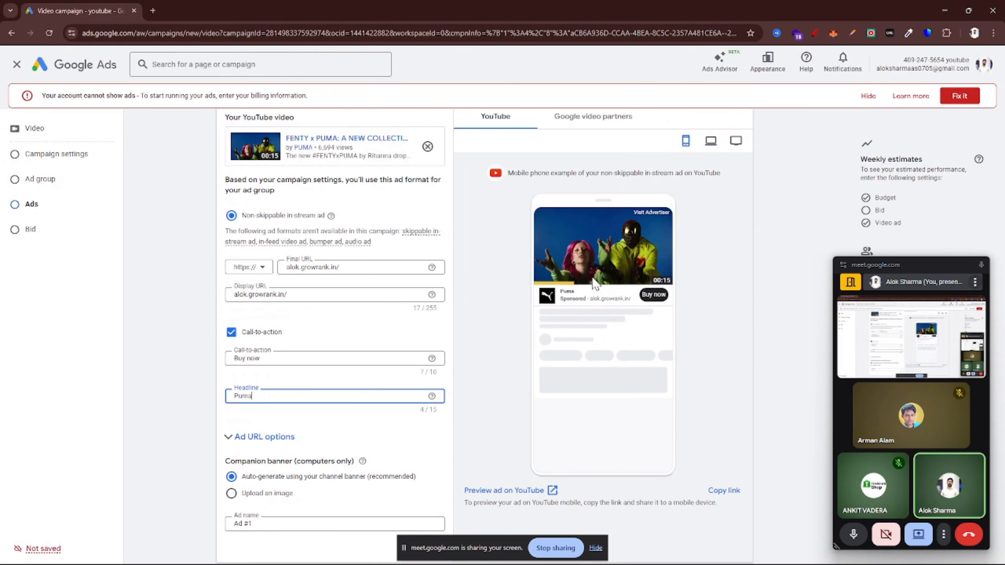
scroll(625, 275, "up", 2)
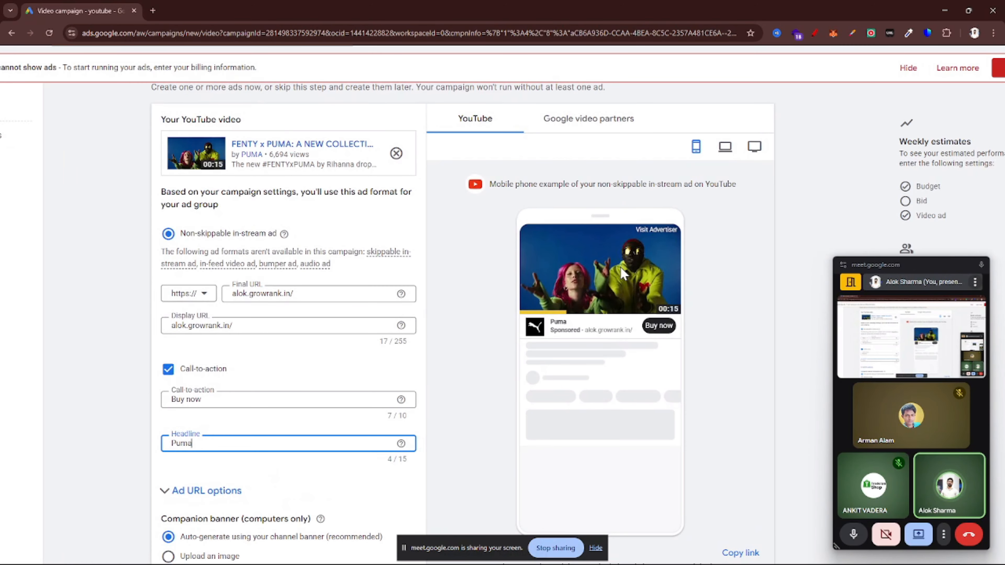
scroll(623, 273, "down", 4)
scroll(624, 343, "down", 3)
scroll(519, 374, "up", 4)
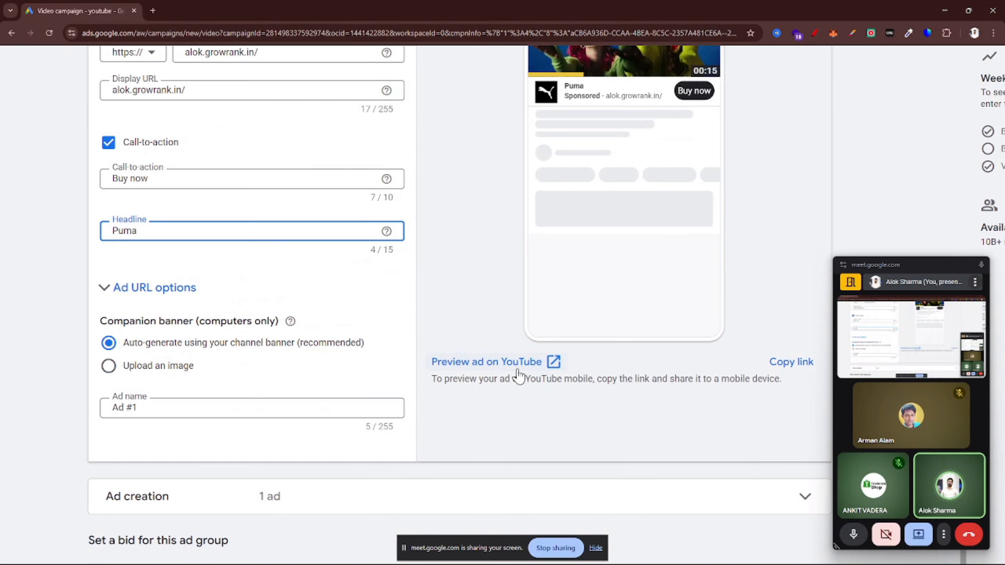
left_click(515, 366)
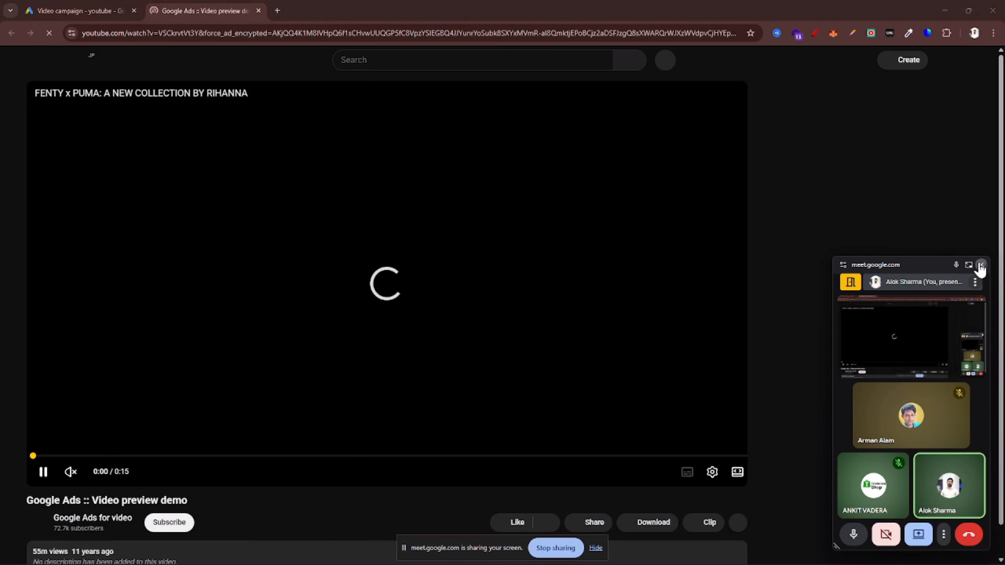
left_click(980, 265)
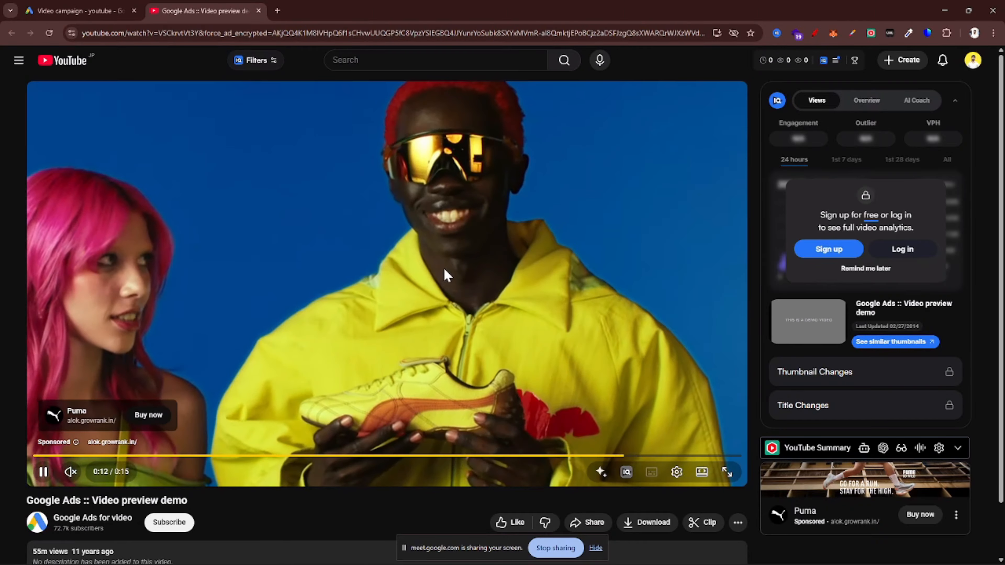
Step: Pause the ad preview to examine its Buy now overlay, close the preview and dismiss the identity confirmation in Google Ads
left_click(446, 274)
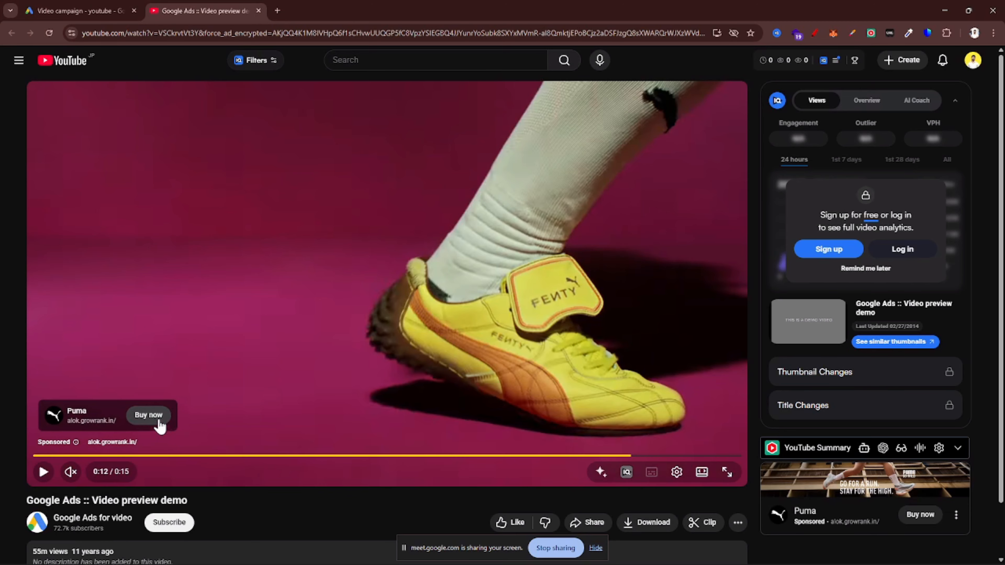
scroll(32, 423, "up", 5)
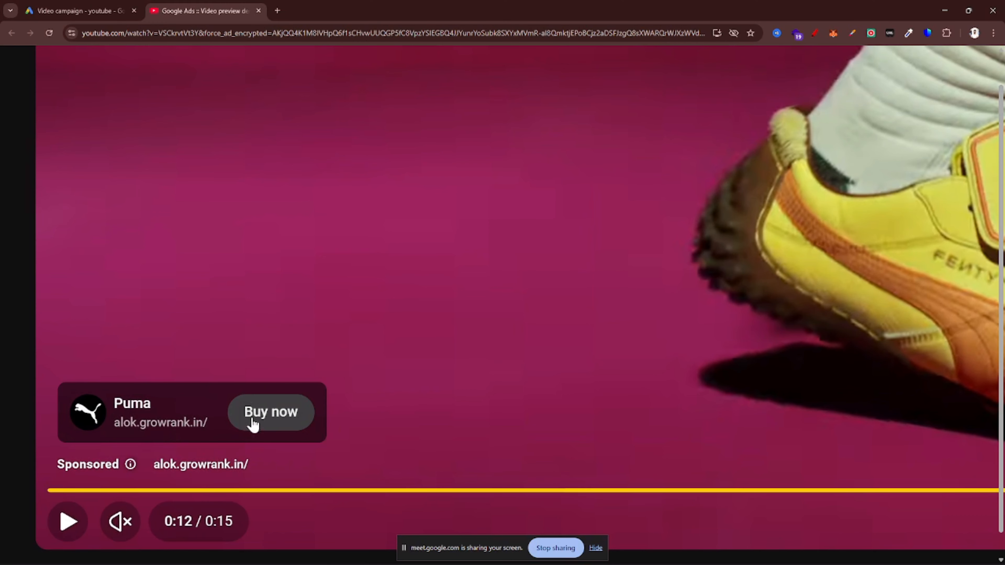
scroll(252, 420, "down", 5)
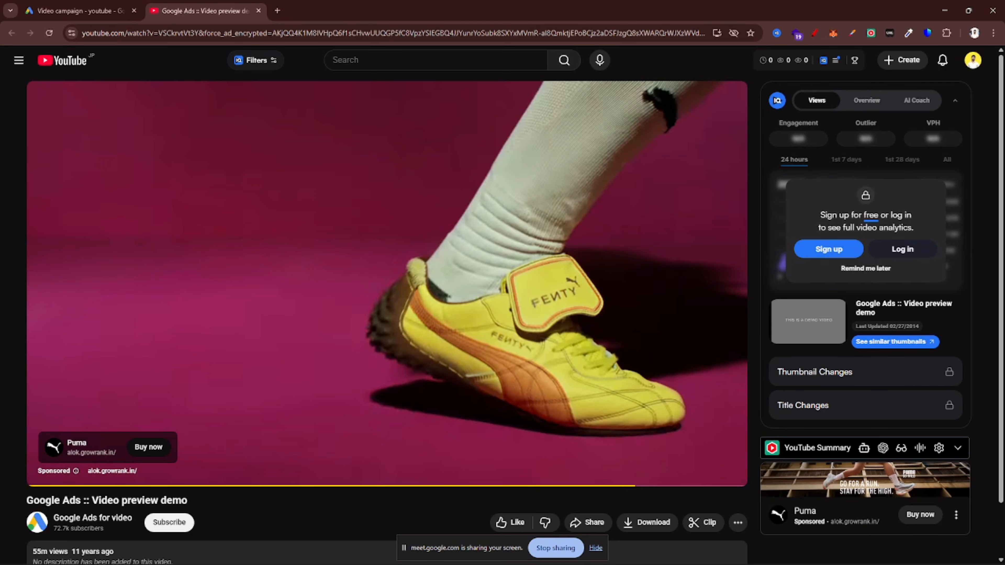
key("ctrl+w")
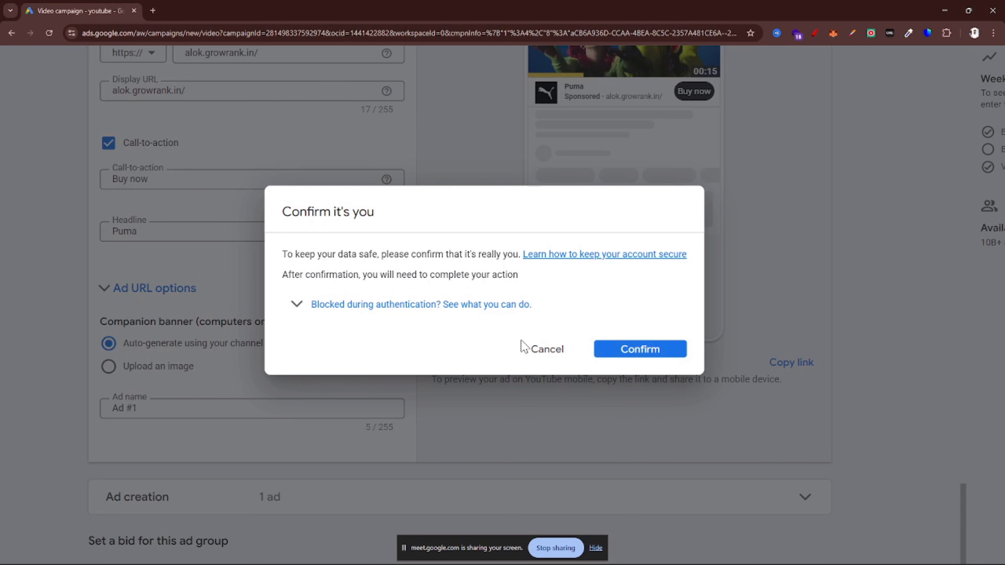
left_click(526, 348)
Step: View the ad's mobile phone example for Google video partners
scroll(505, 380, "up", 5)
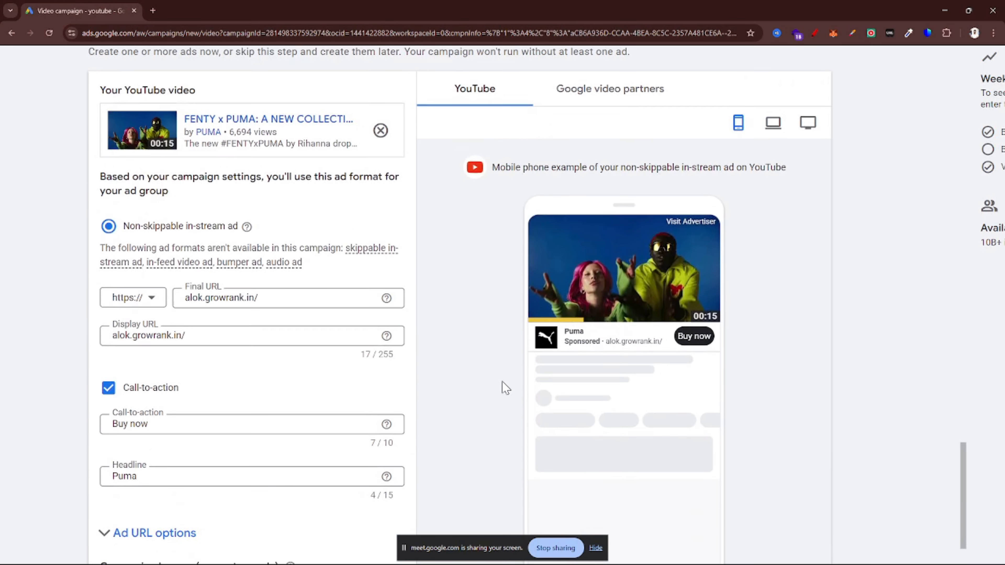
scroll(505, 387, "up", 1)
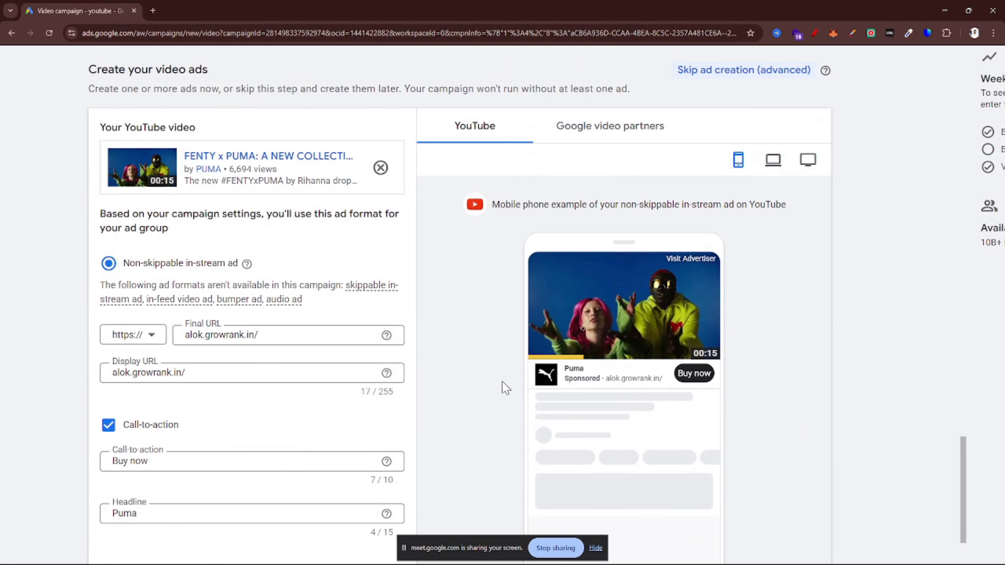
left_click(598, 130)
scroll(546, 319, "down", 2)
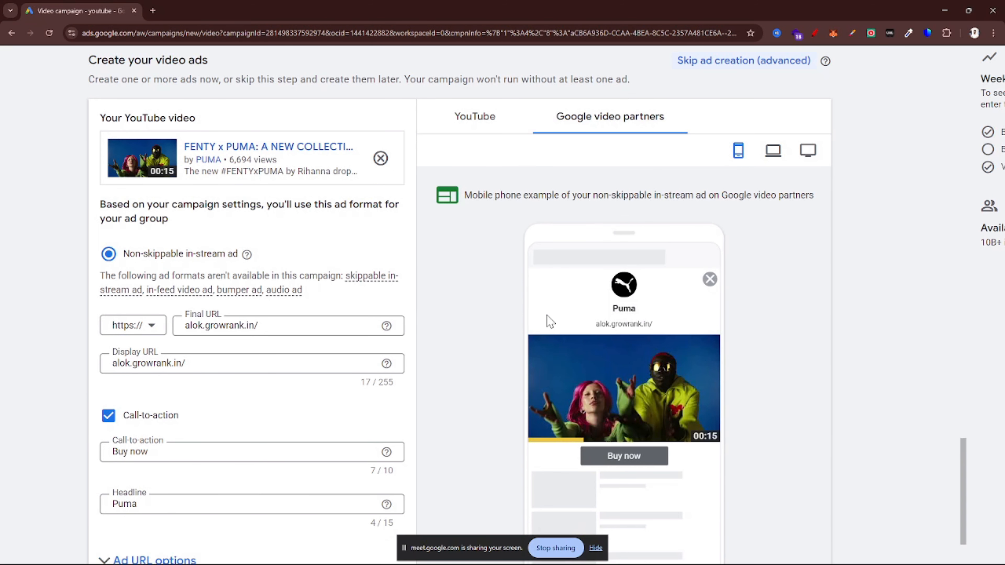
scroll(568, 315, "up", 4)
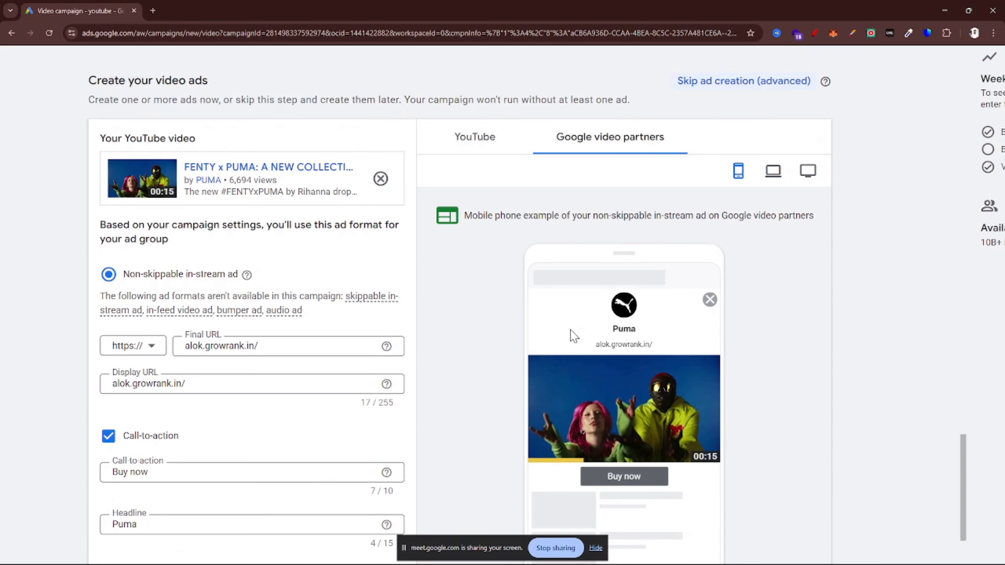
scroll(727, 287, "up", 3)
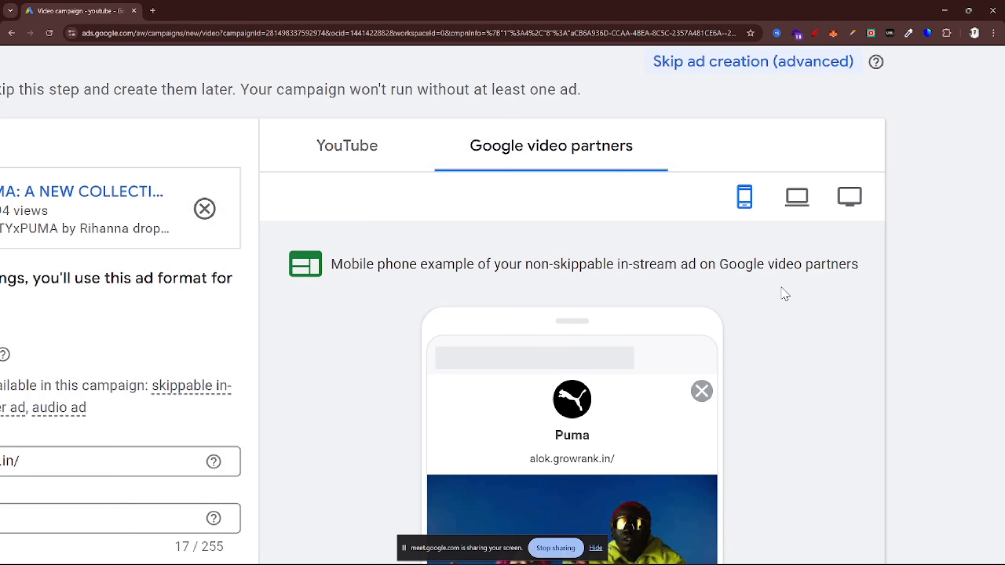
scroll(785, 294, "down", 5)
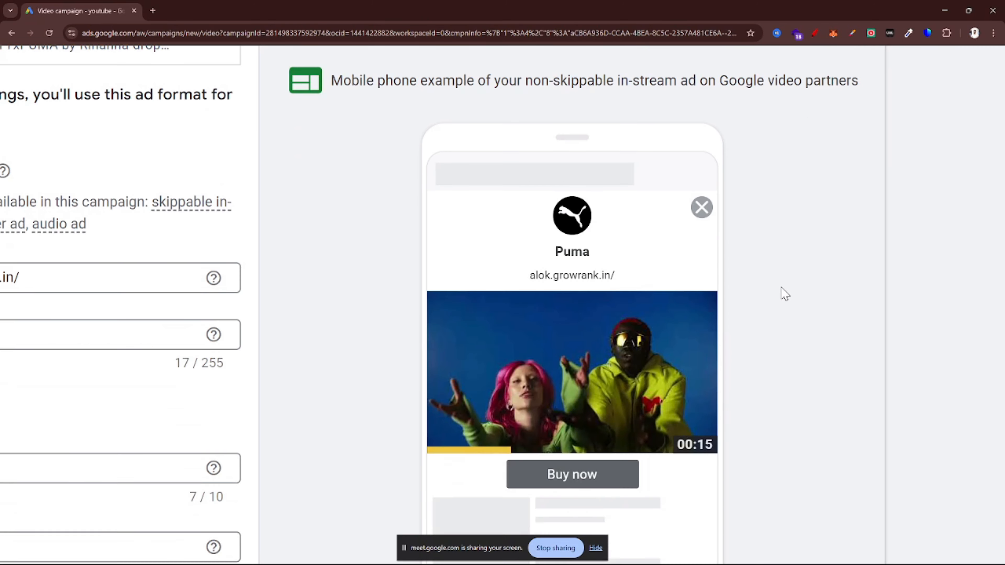
scroll(785, 294, "down", 3)
scroll(621, 298, "up", 1)
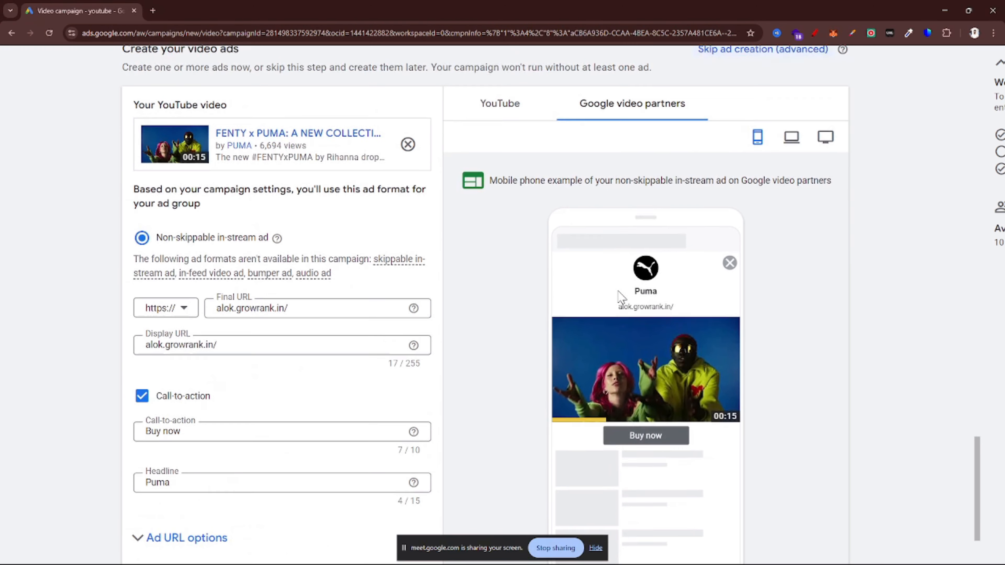
Step: View the ad's YouTube examples for computer and TV screen
left_click(499, 119)
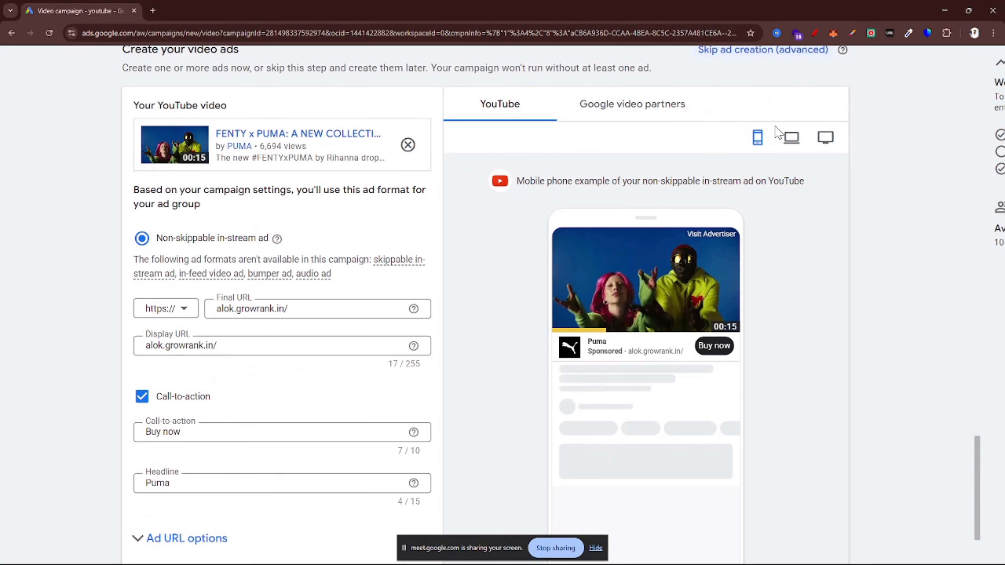
left_click(789, 139)
scroll(799, 130, "down", 2)
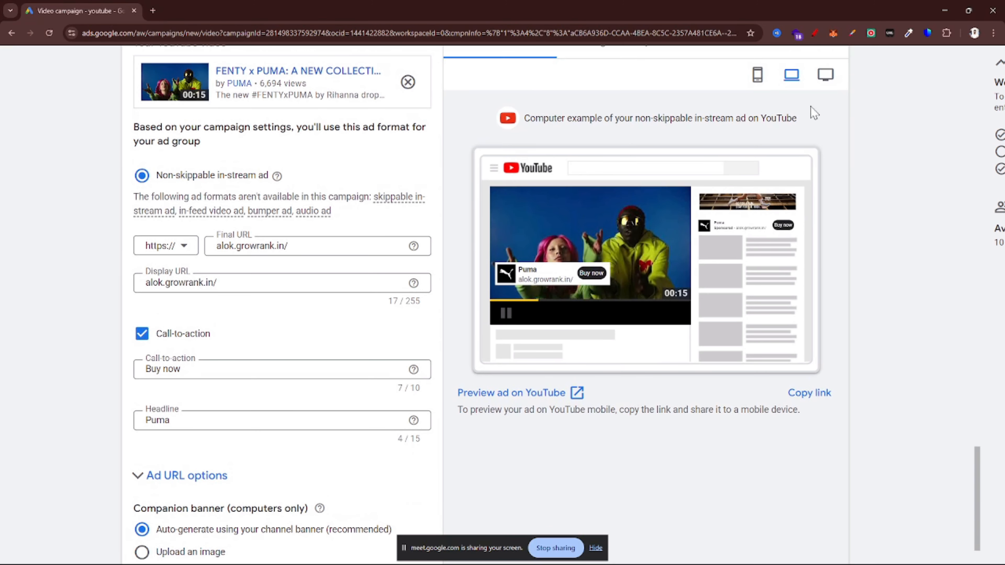
left_click(824, 75)
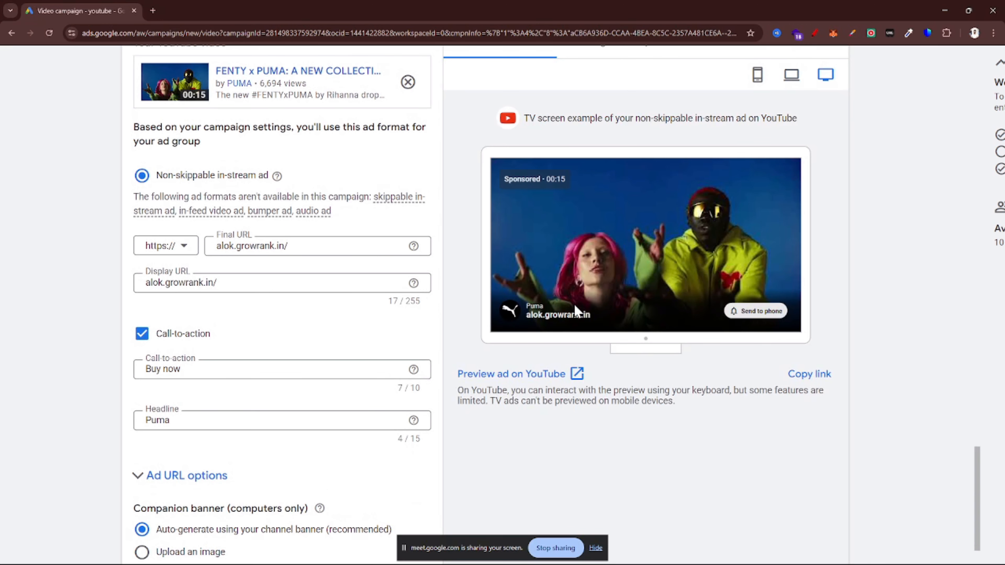
Step: Set the ad group's target CPM bid to US$1.45
scroll(575, 304, "down", 5)
scroll(574, 305, "down", 6)
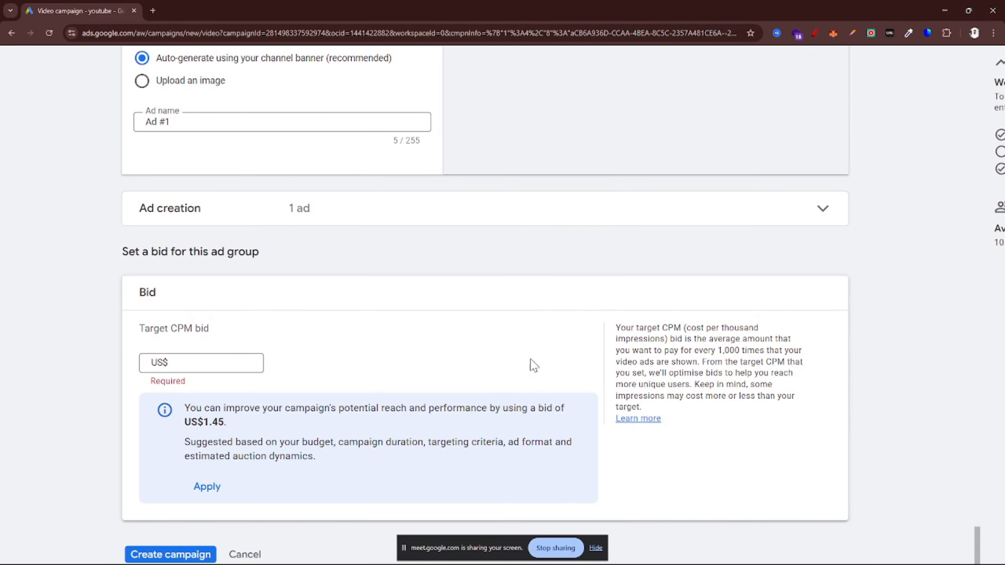
scroll(486, 395, "down", 2)
scroll(114, 314, "up", 4)
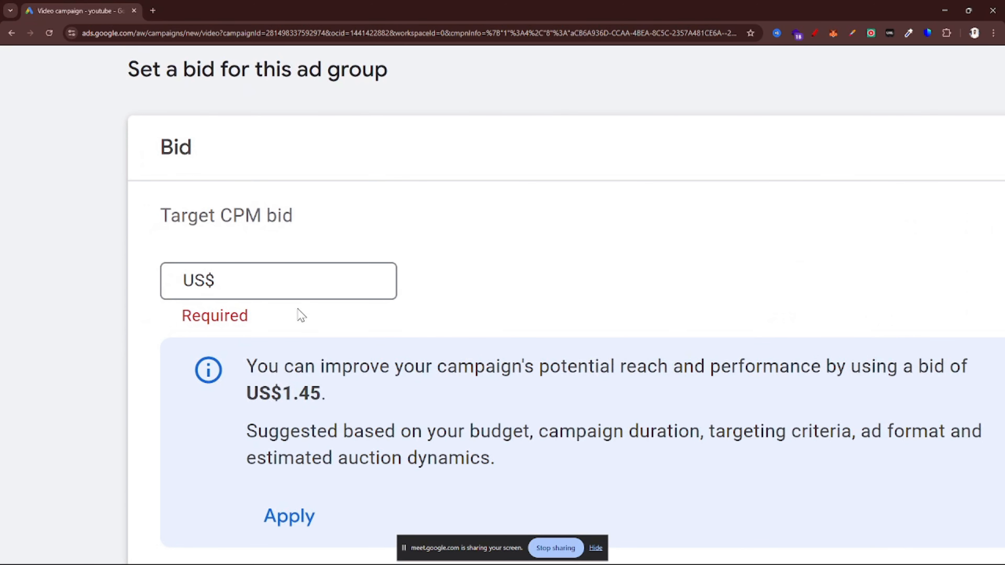
left_click(339, 284)
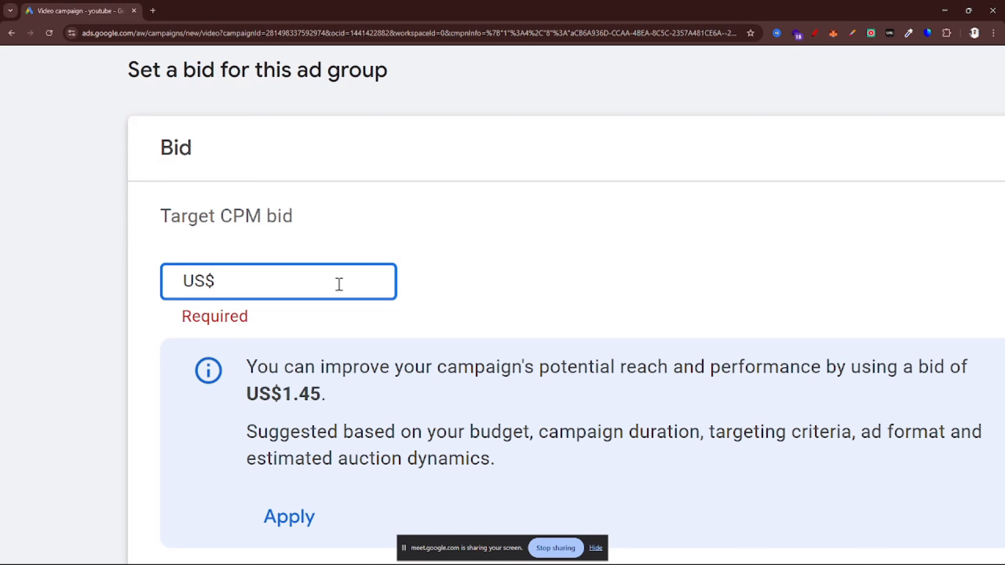
type("1.00")
key("BackSpace")
key("BackSpace")
type("45")
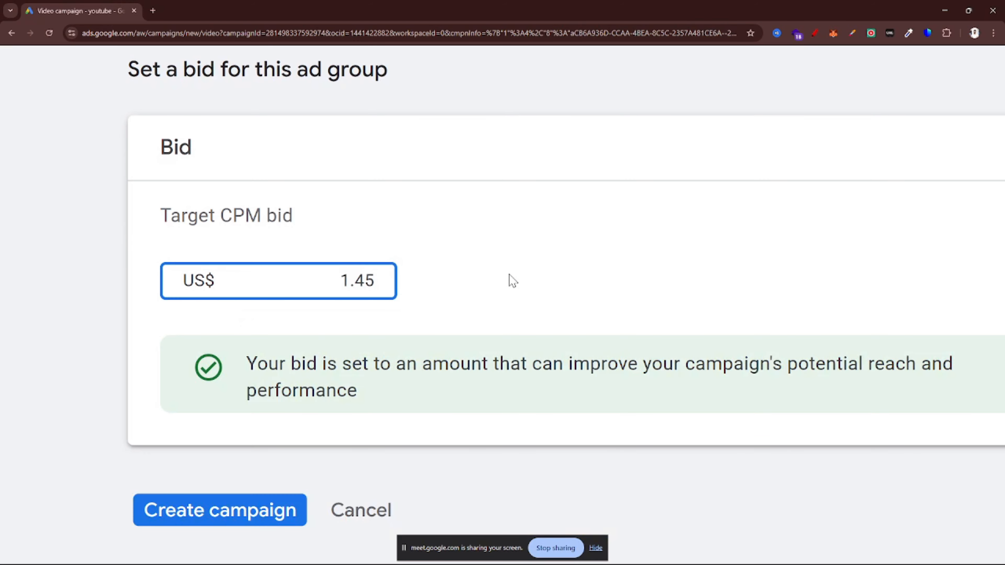
Step: Review the target CPM bid section and its explanation, cancelling the identity confirmation
scroll(510, 281, "down", 5)
scroll(747, 425, "right", 3)
scroll(747, 425, "down", 2)
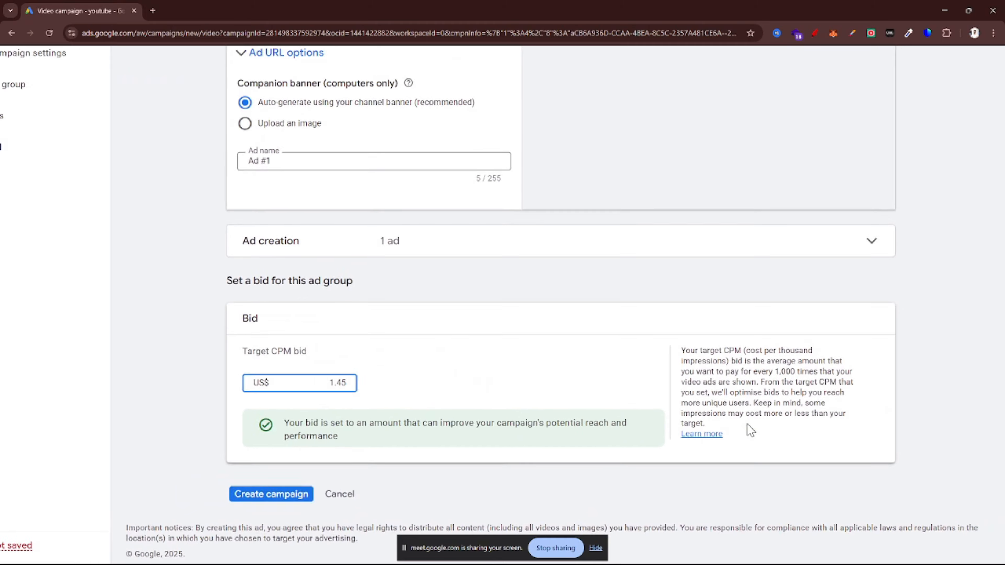
scroll(787, 420, "up", 5)
scroll(440, 419, "left", 5)
scroll(440, 418, "down", 2)
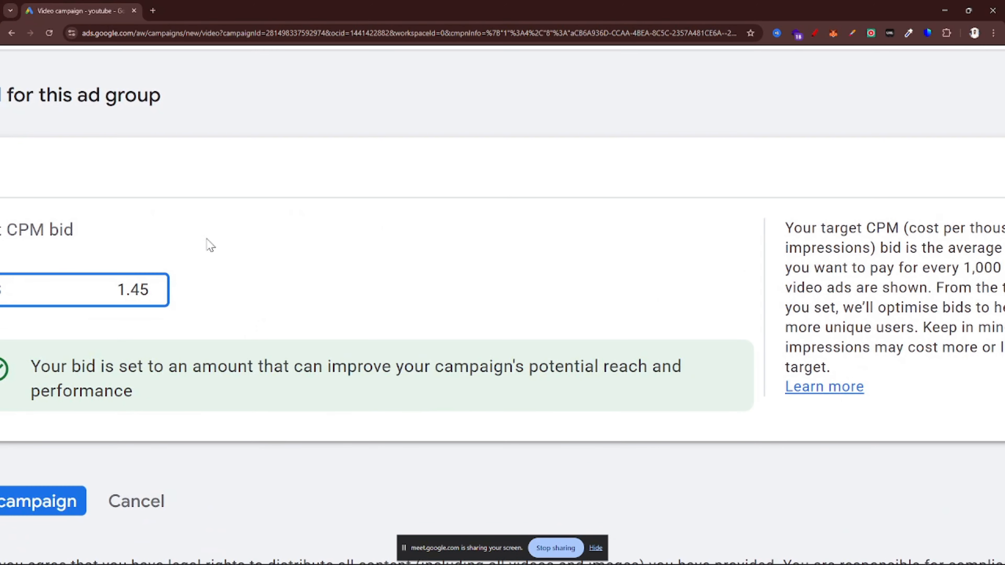
scroll(209, 242, "left", 3)
scroll(219, 263, "down", 5)
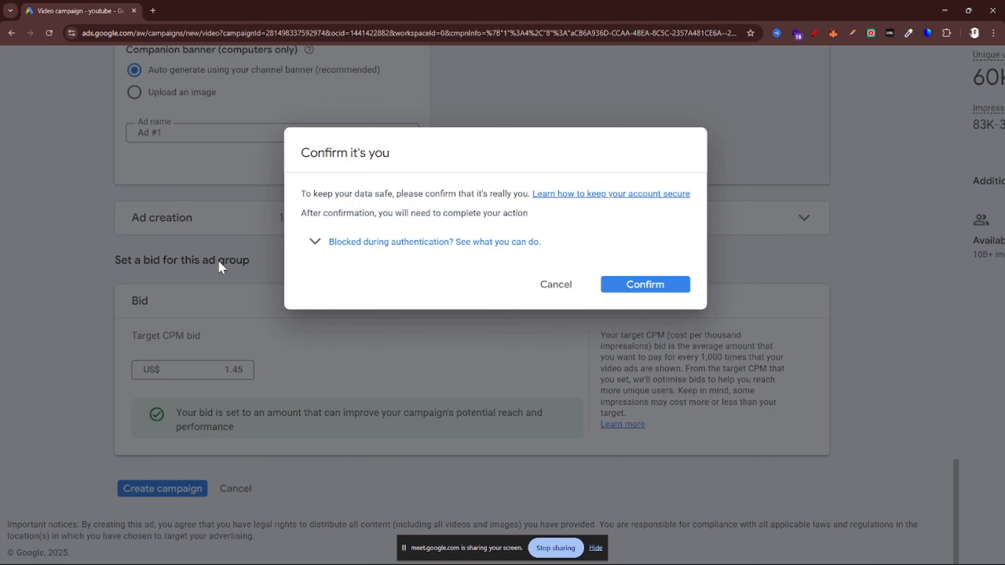
left_click(558, 286)
scroll(561, 238, "down", 3)
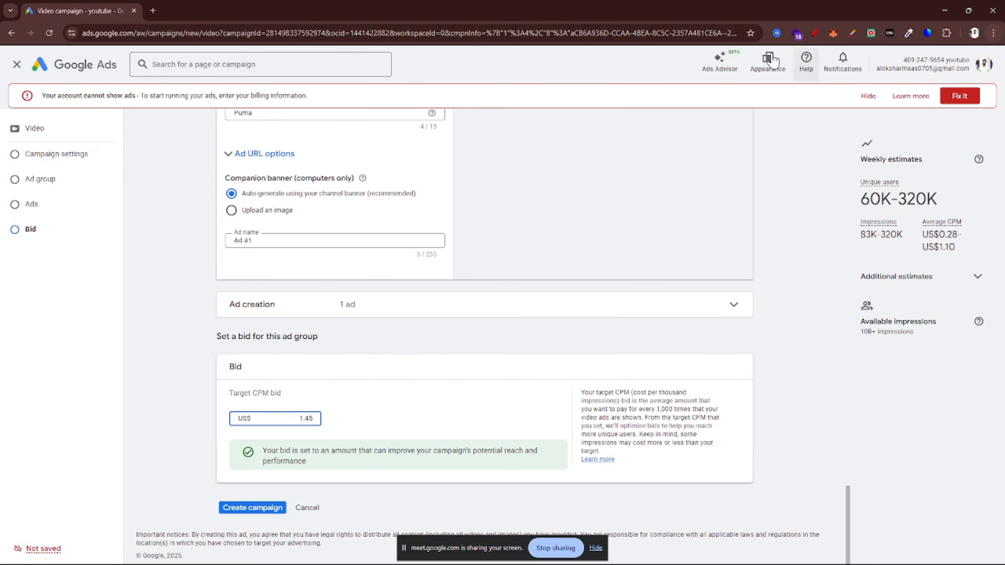
Step: Hide the billing alert and the screen-sharing bar, and return to the campaign's general settings
left_click(870, 98)
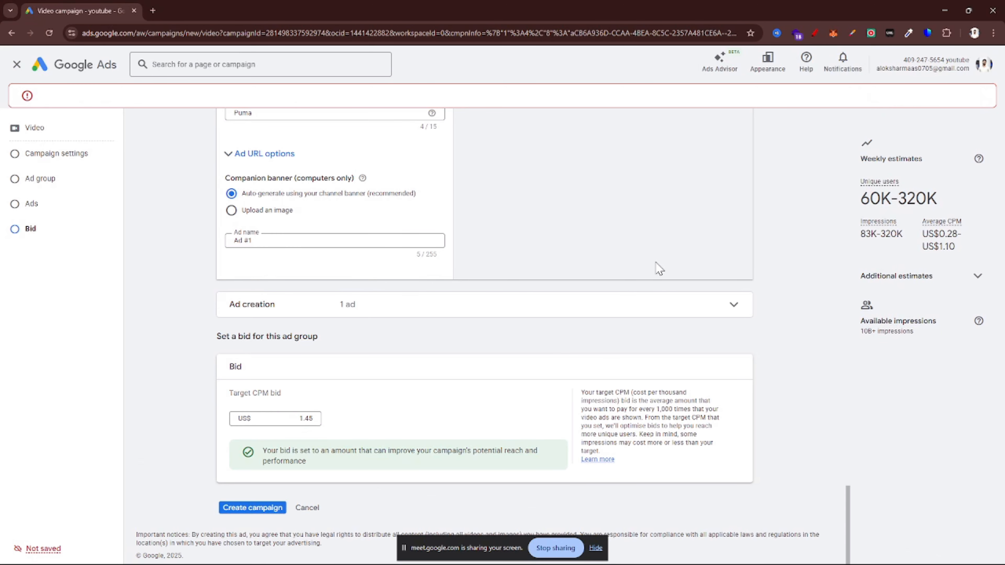
left_click(595, 548)
scroll(619, 307, "up", 20)
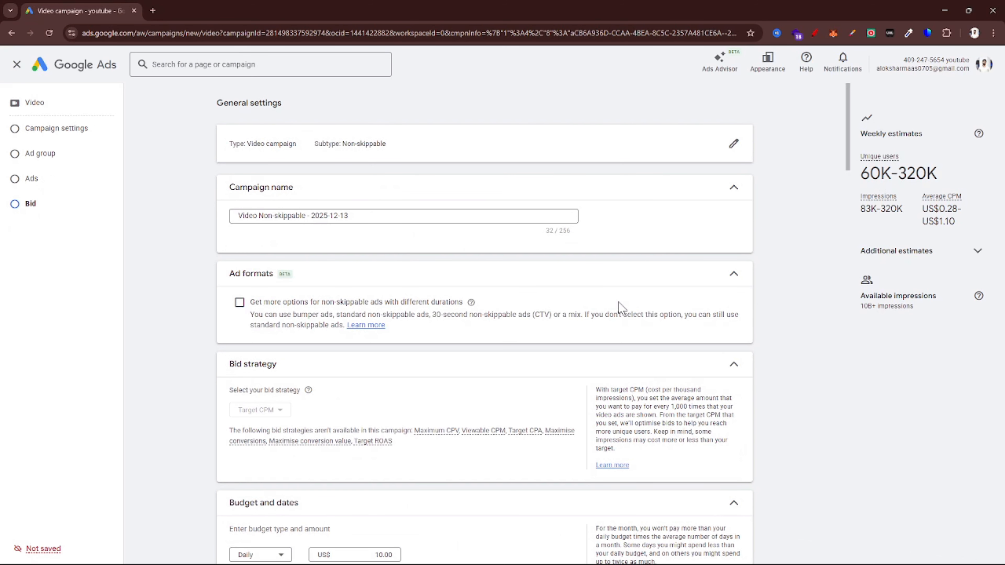
Step: Go to the campaign's video ad creation section, switching briefly to OBS Studio and back
scroll(619, 308, "down", 20)
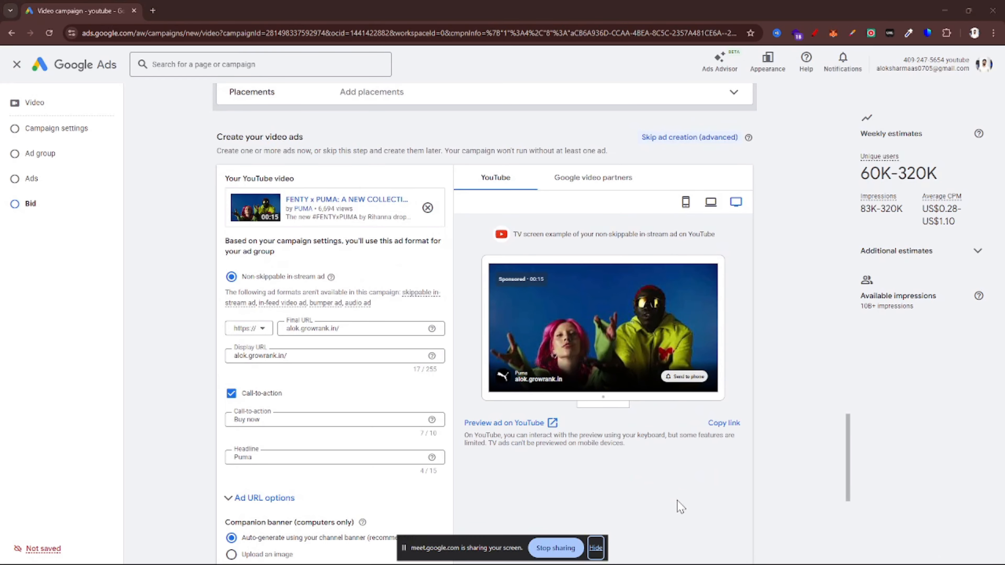
key("alt+Tab")
key("Tab")
key("Tab")
key("Tab")
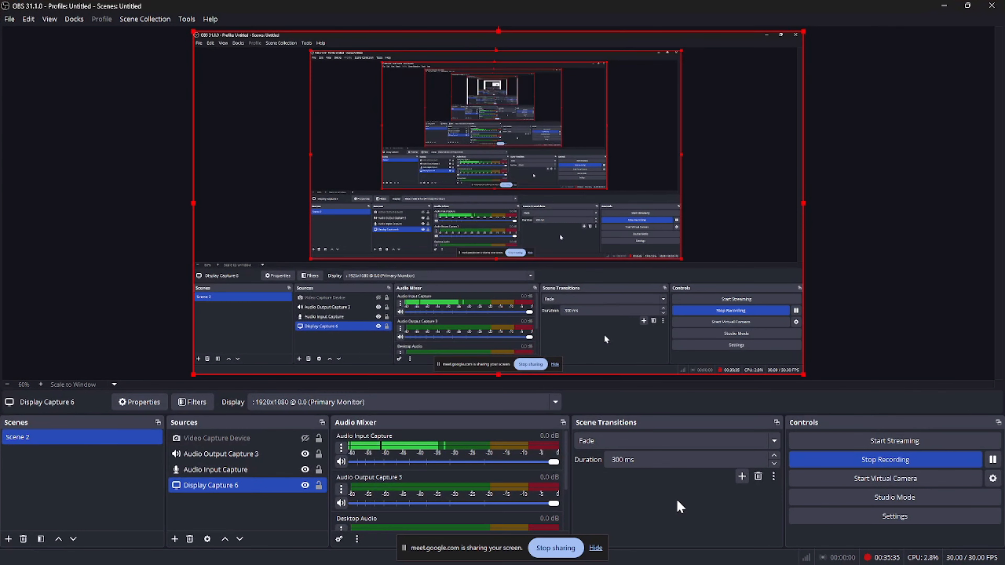
key("alt+Tab")
key("Tab")
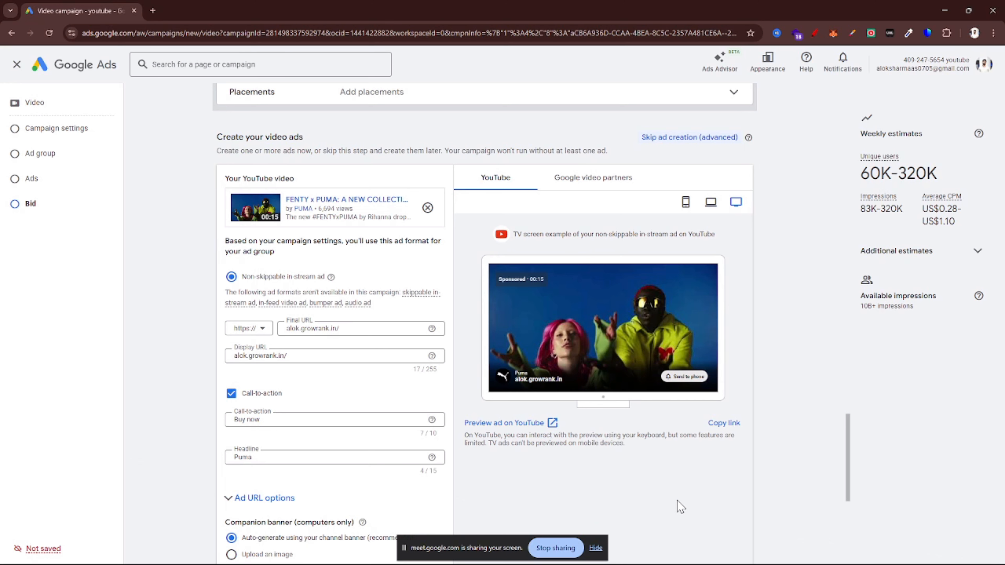
Step: Remove the FENTY x PUMA video from the ad and open the builder for creating a video in a few steps
left_click(595, 548)
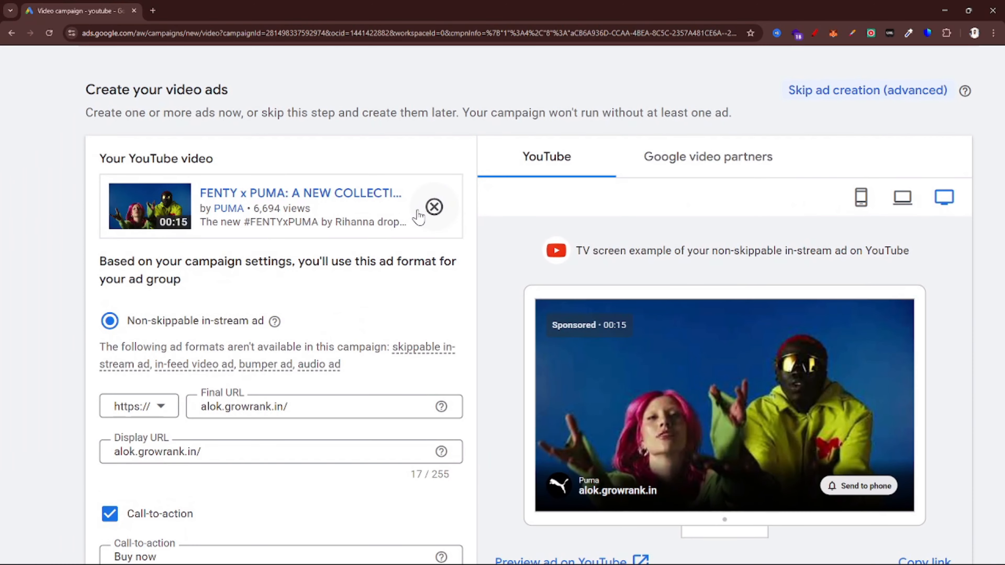
left_click(434, 207)
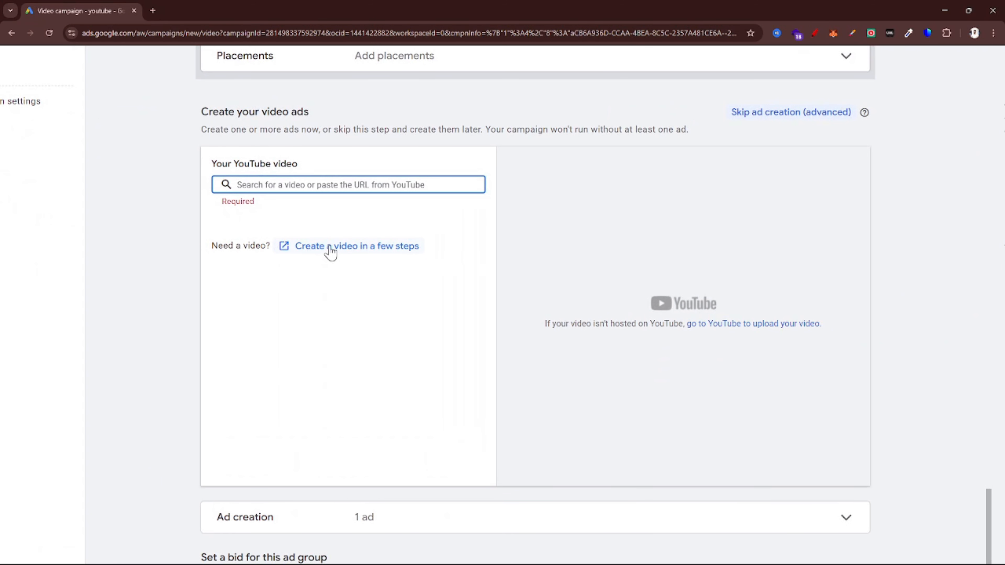
left_click(353, 255)
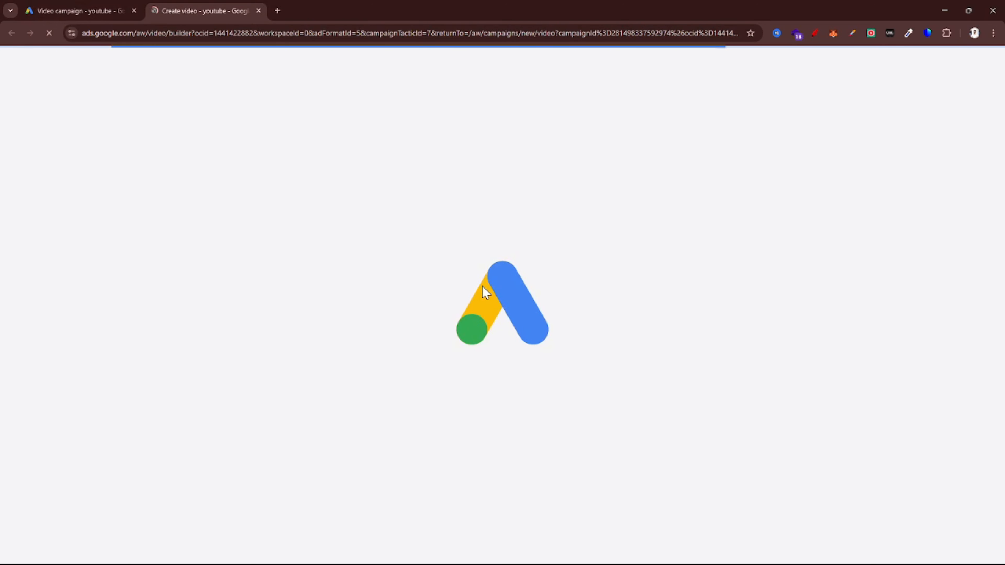
key("alt+Tab")
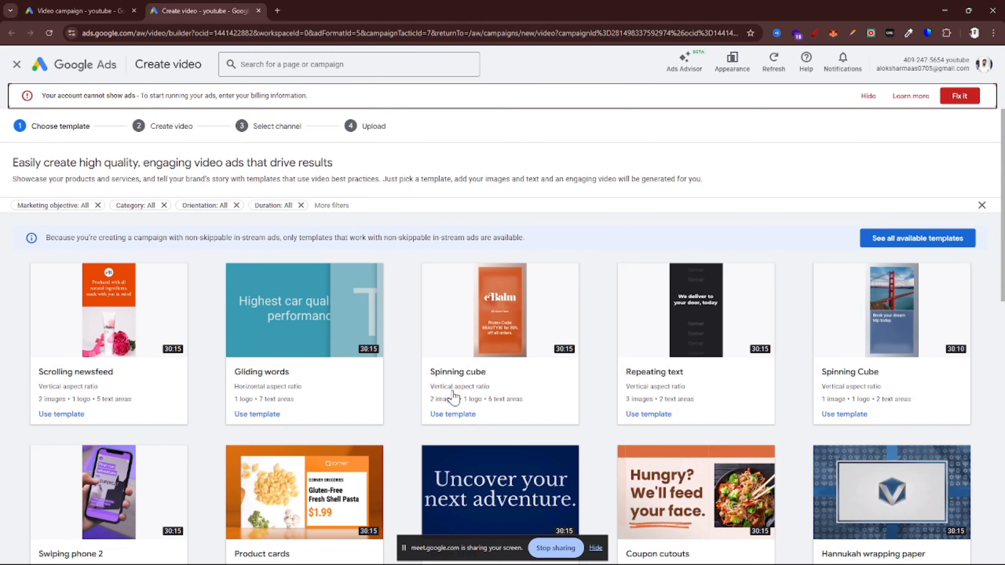
Step: Browse the available video templates and start a video from the Rugged text template
scroll(448, 382, "down", 10)
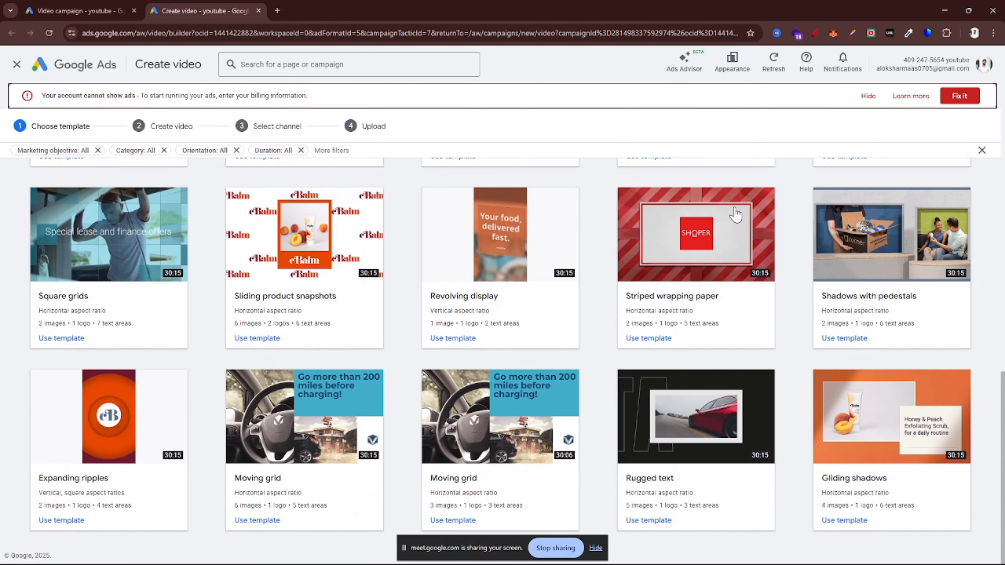
scroll(710, 212, "up", 10)
scroll(710, 212, "up", 5)
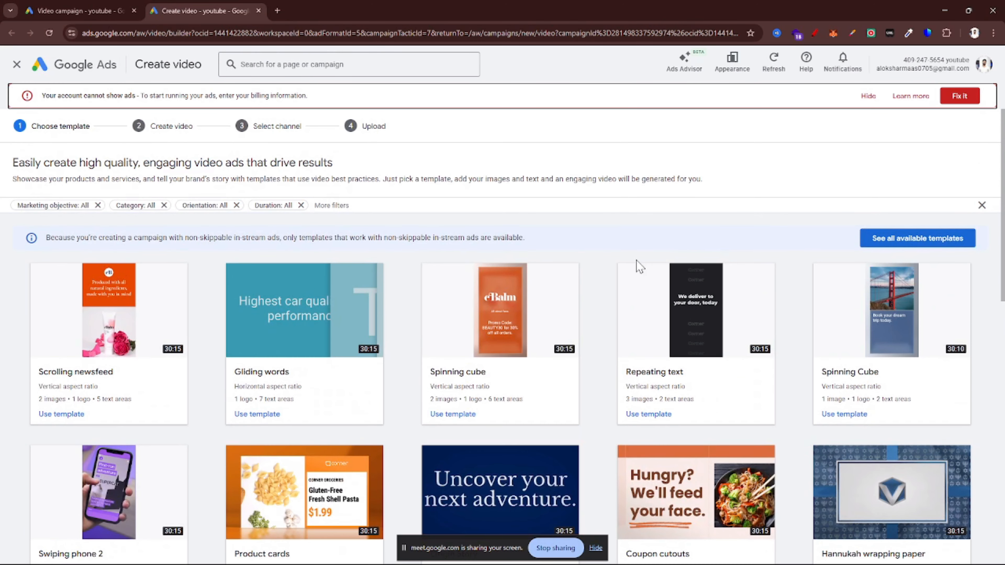
scroll(637, 264, "down", 15)
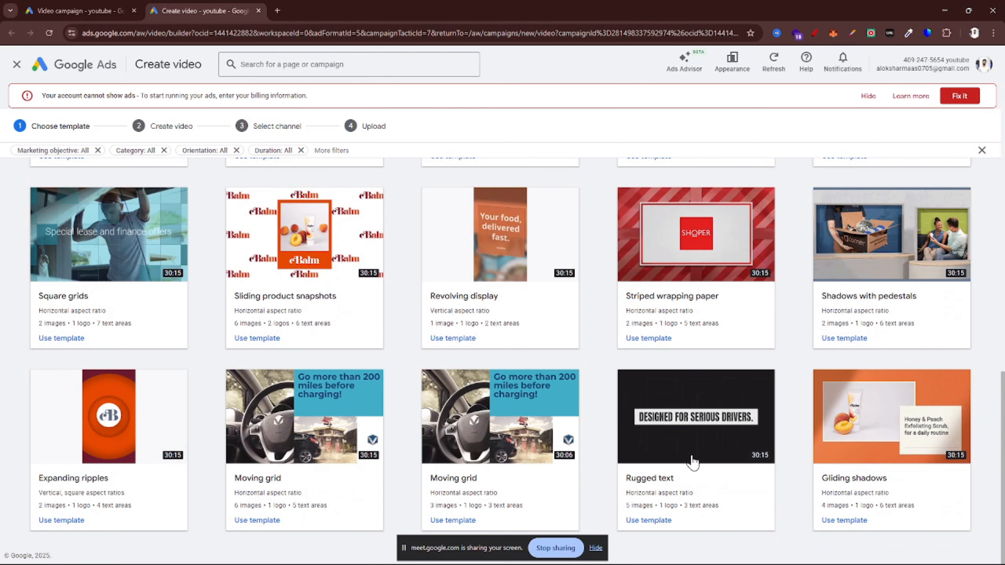
left_click(692, 462)
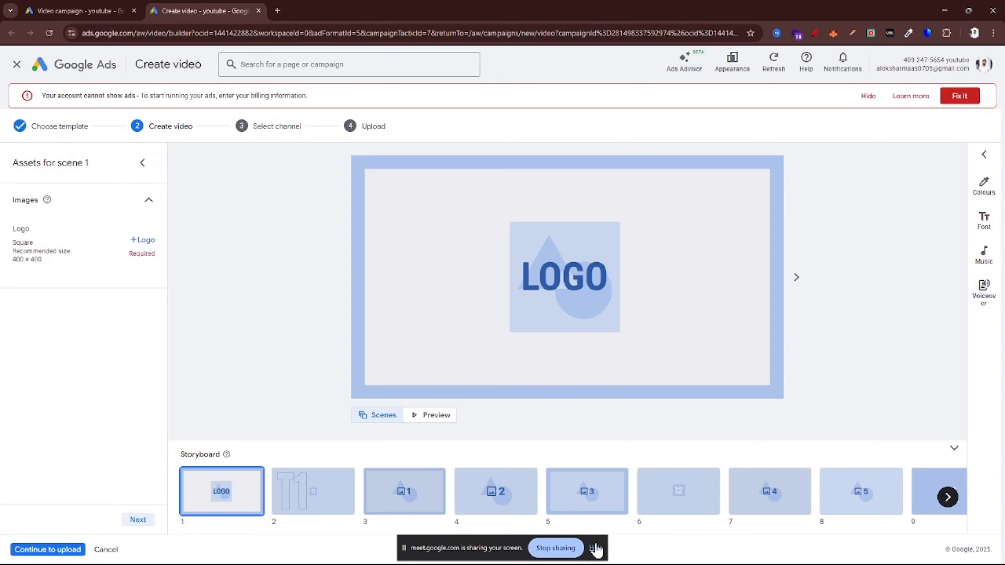
left_click(596, 547)
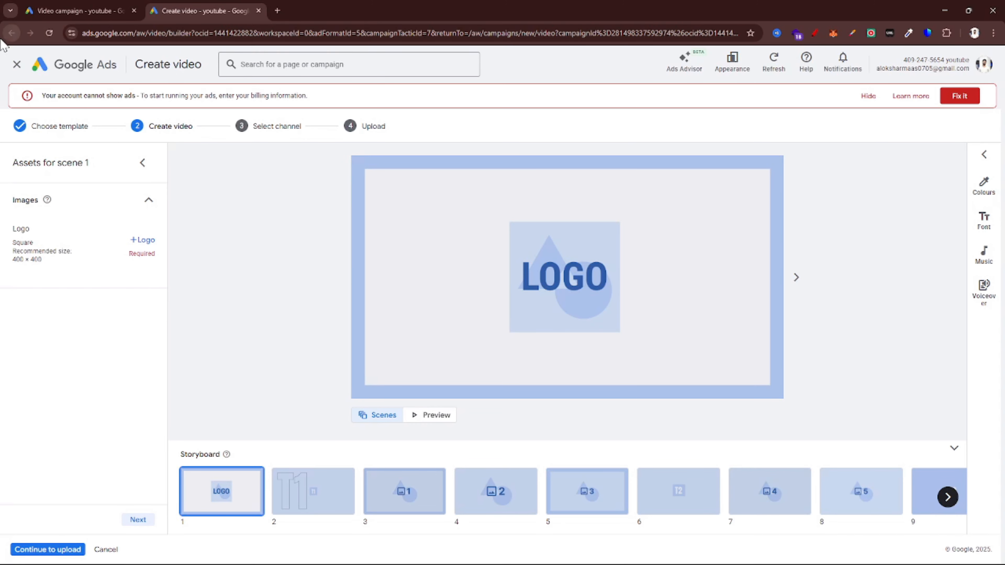
Step: Upload the blue Telegram icon image from the Downloads folder and save it as the scene 1 logo
scroll(1, 224, "up", 1)
scroll(4, 229, "up", 5)
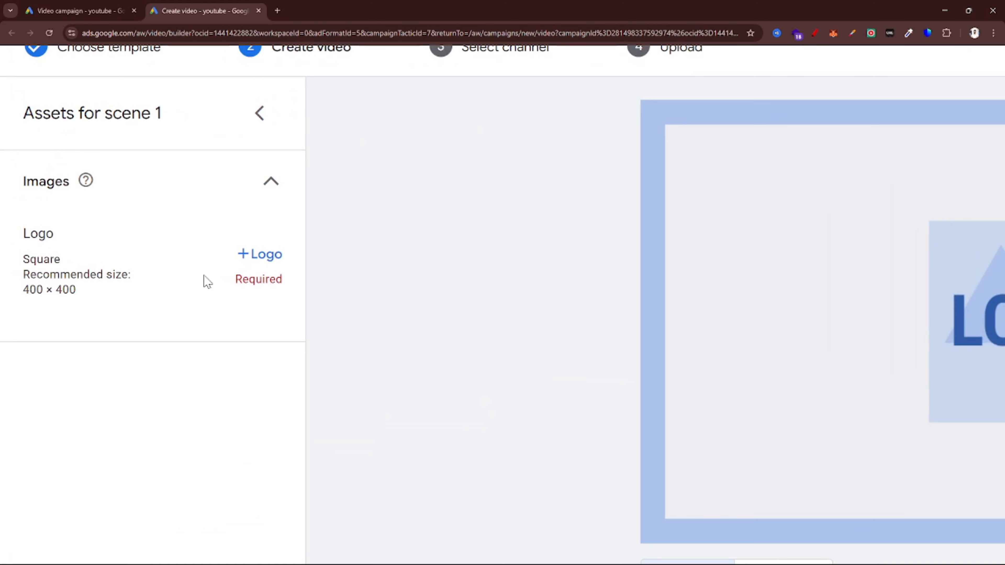
left_click(256, 266)
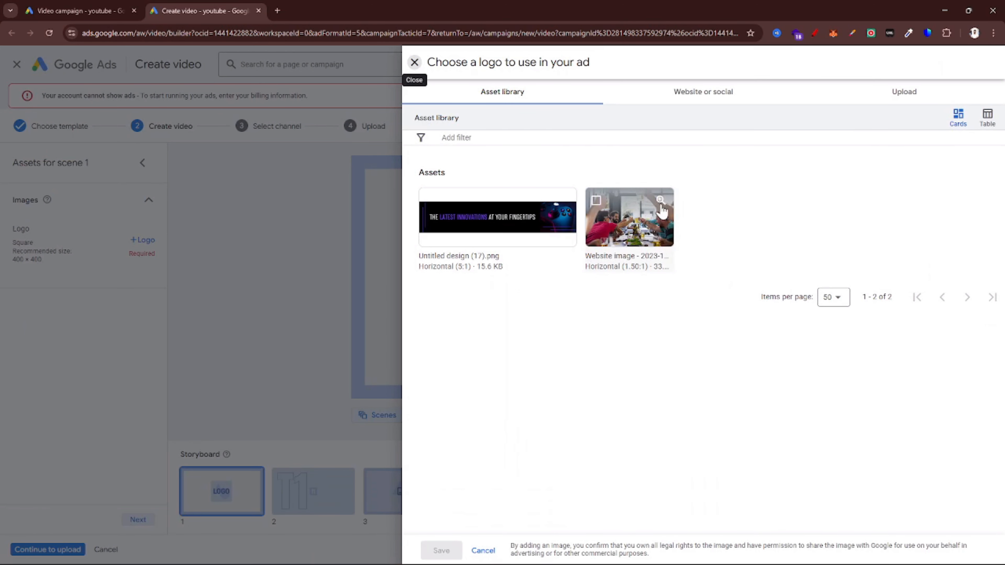
left_click(708, 91)
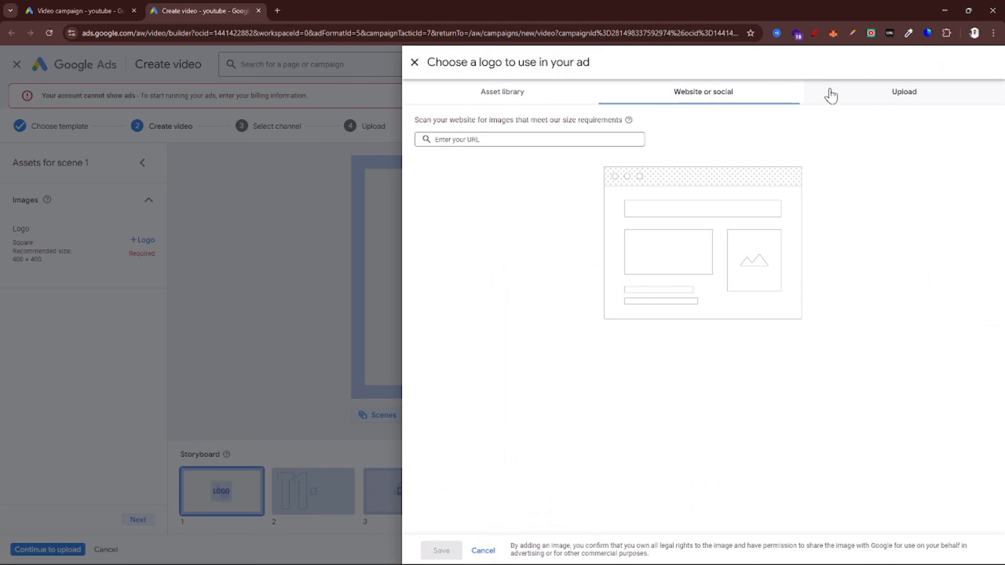
left_click(897, 94)
left_click(692, 357)
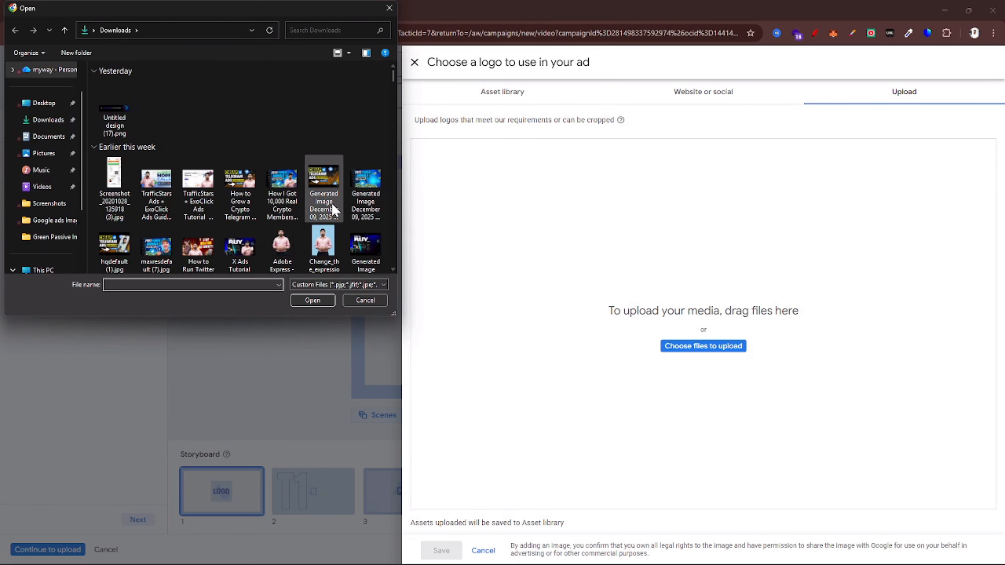
scroll(233, 137, "down", 6)
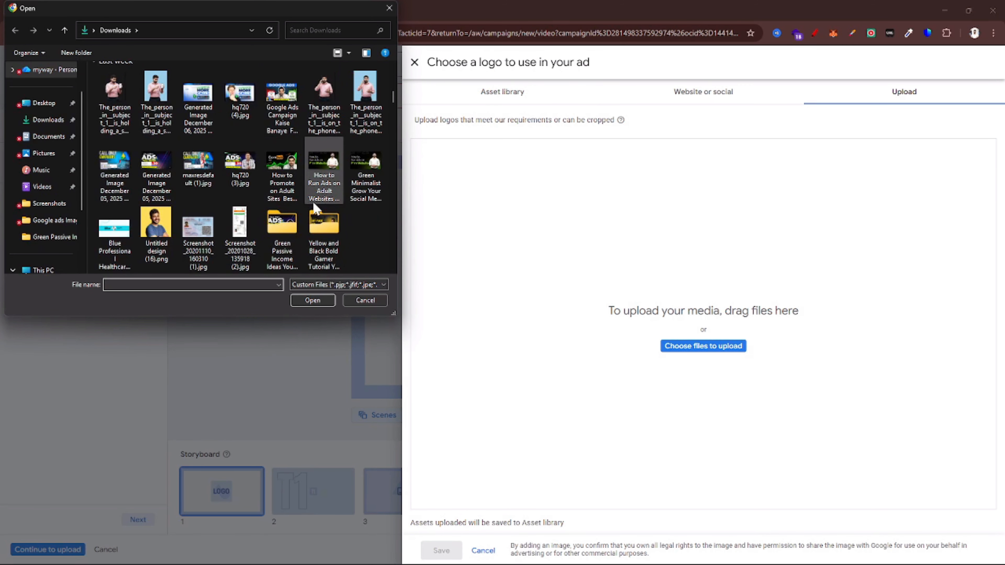
scroll(276, 225, "down", 5)
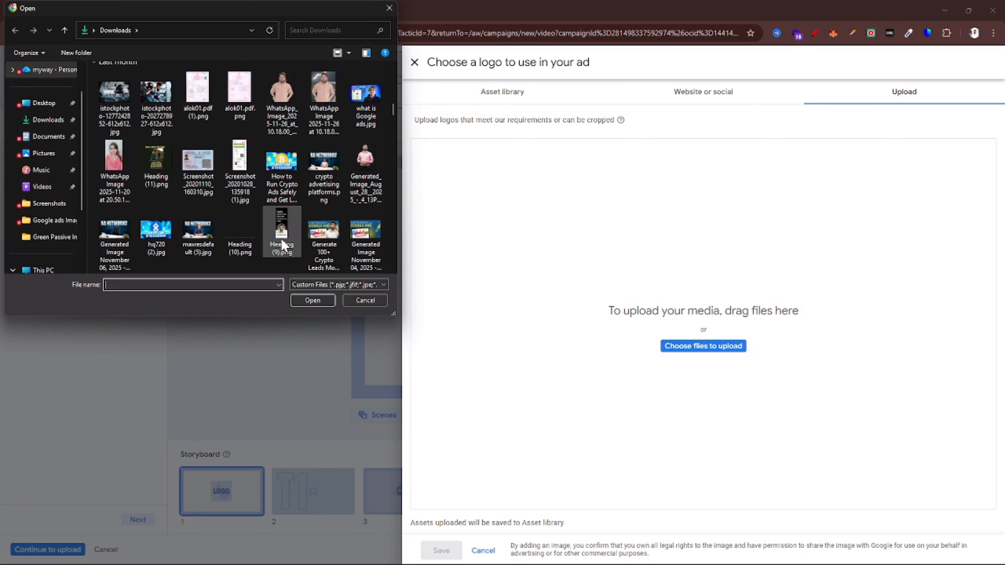
scroll(282, 242, "down", 3)
left_click(325, 165)
double_click(324, 166)
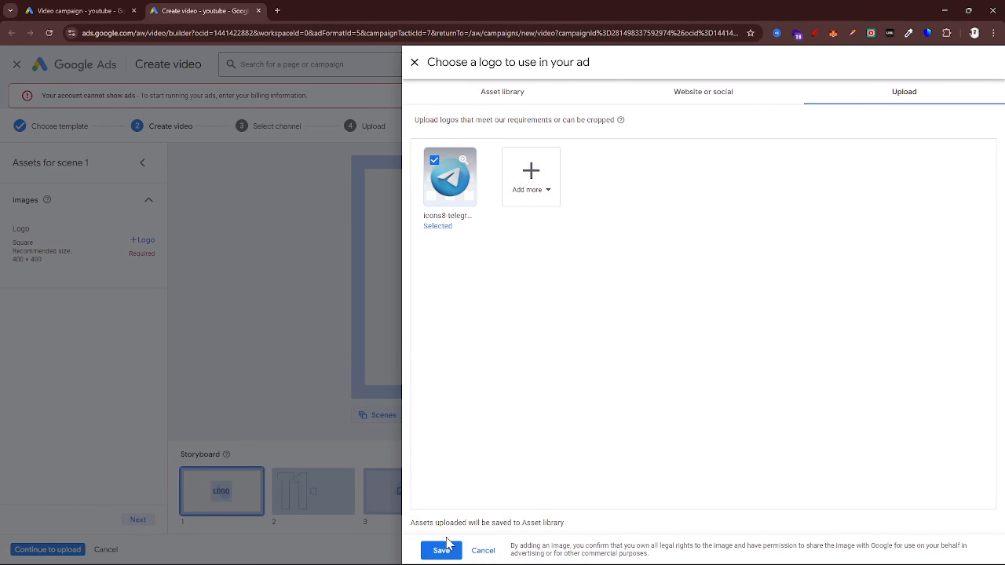
left_click(443, 549)
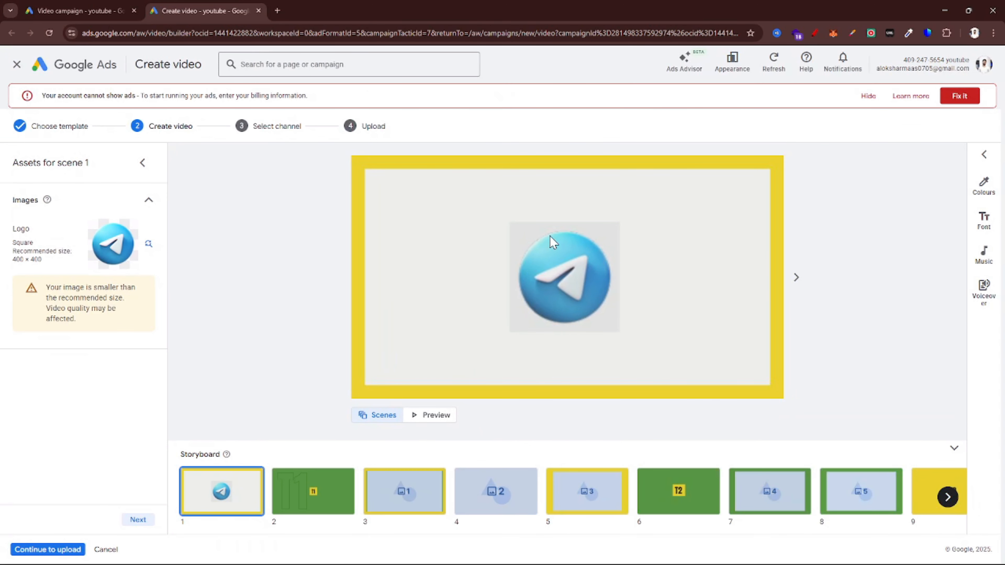
Step: Check the scene 1 logo's size notice, and set scene 2's Text 1 to "Black Friday Sale"
scroll(0, 170, "up", 5)
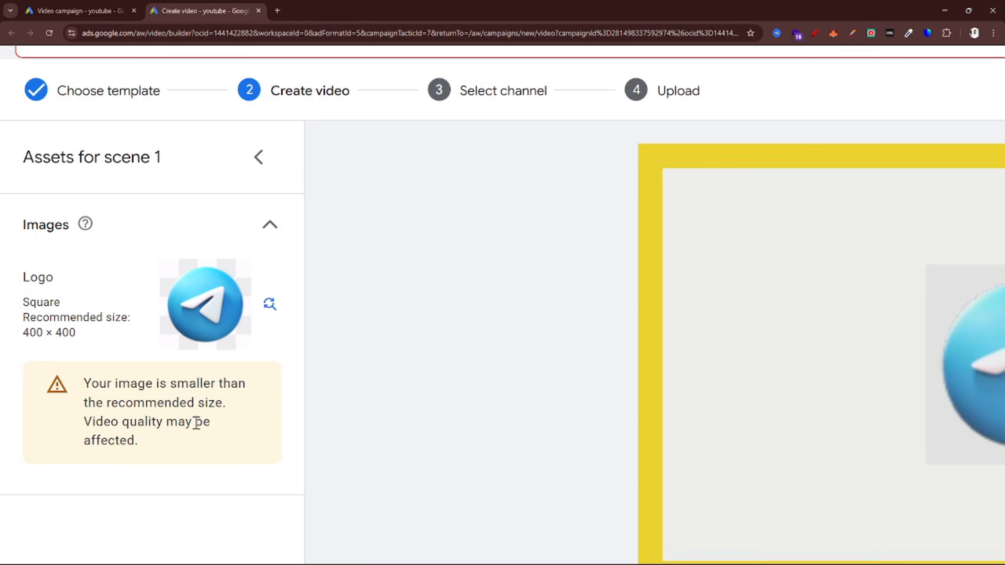
scroll(196, 422, "down", 2)
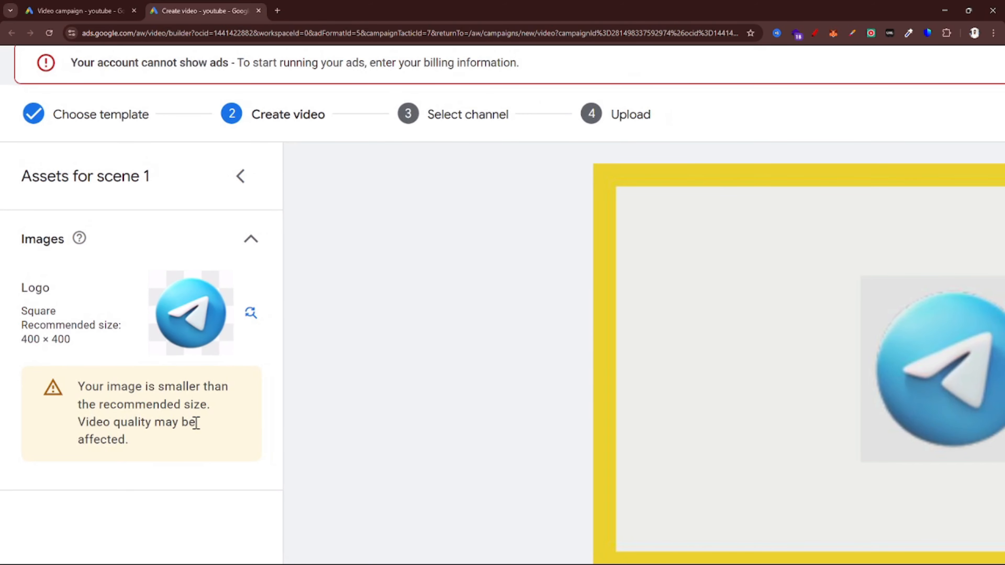
scroll(197, 423, "down", 3)
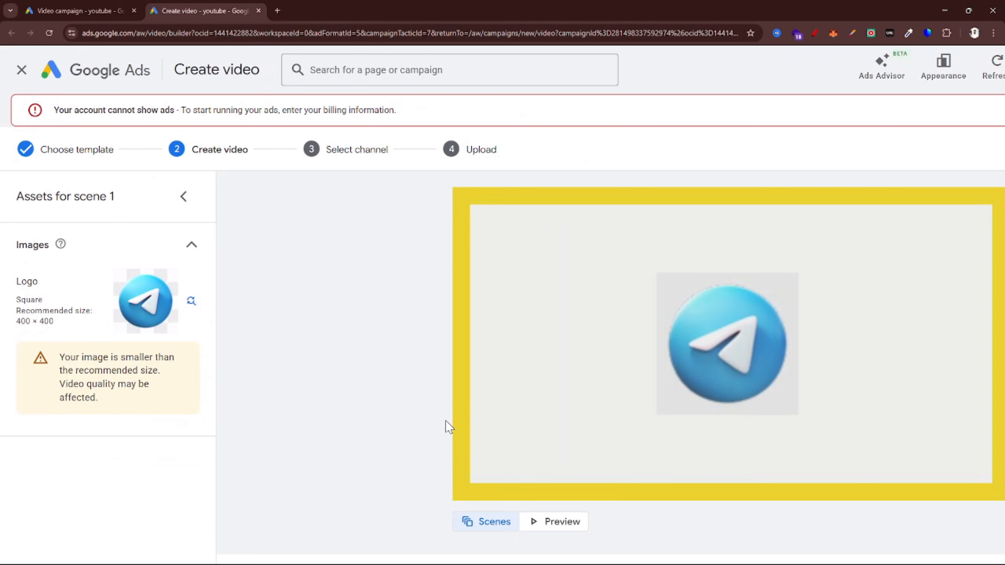
scroll(449, 427, "down", 2)
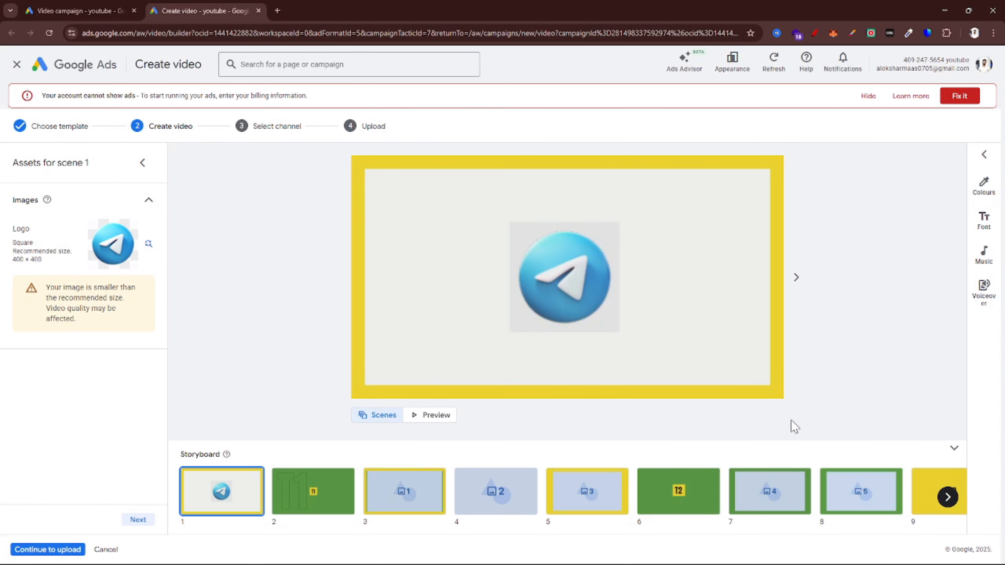
left_click(138, 520)
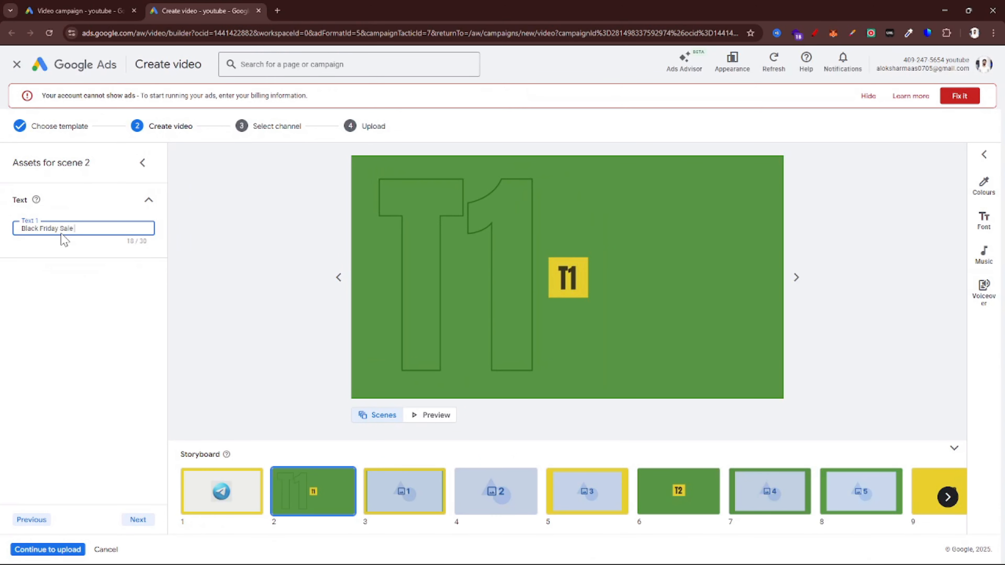
Step: Add the restaurant website image from the asset library, cropped to 1.91:1, as Image 1 in scene 3
left_click(137, 520)
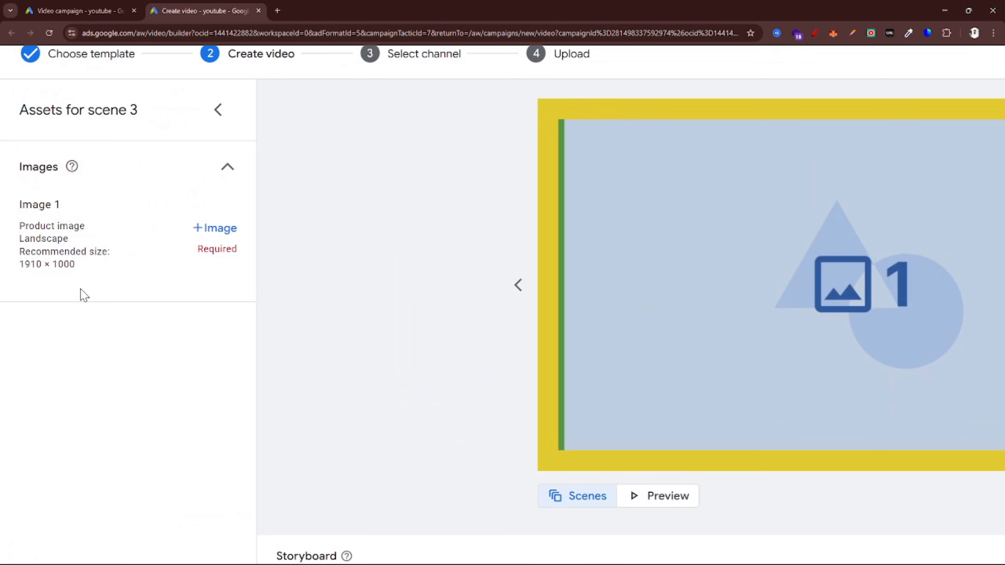
left_click(209, 230)
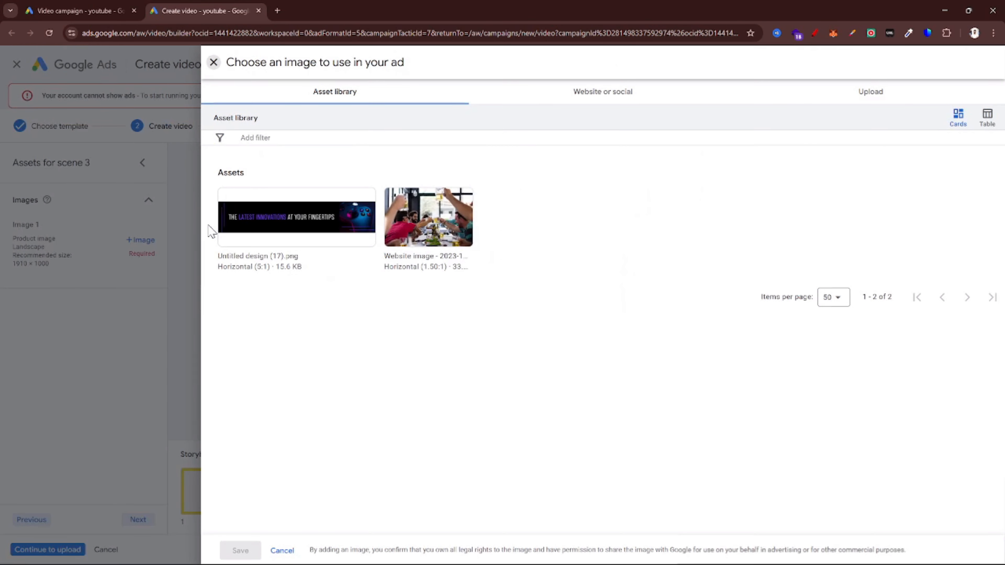
left_click(412, 242)
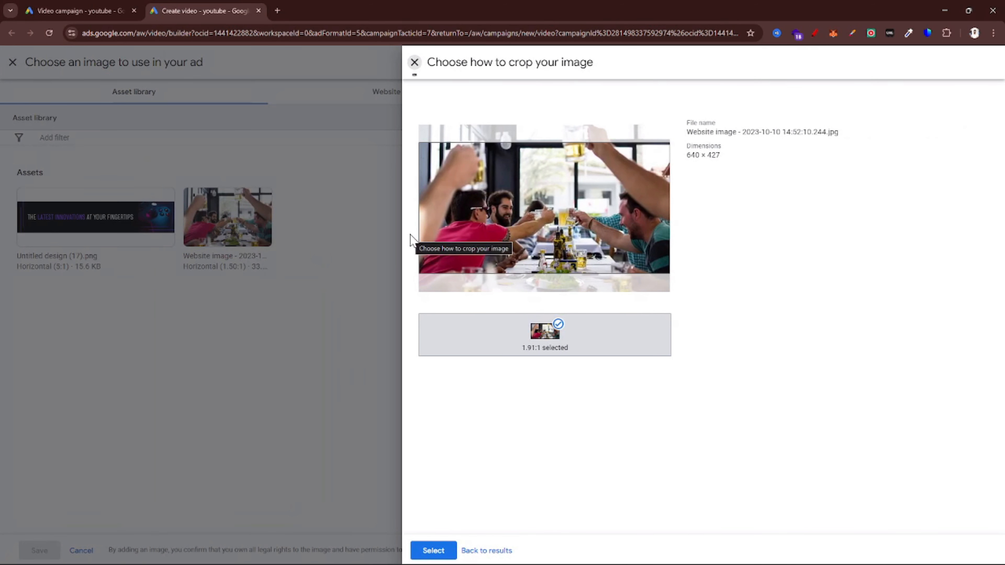
left_click(448, 552)
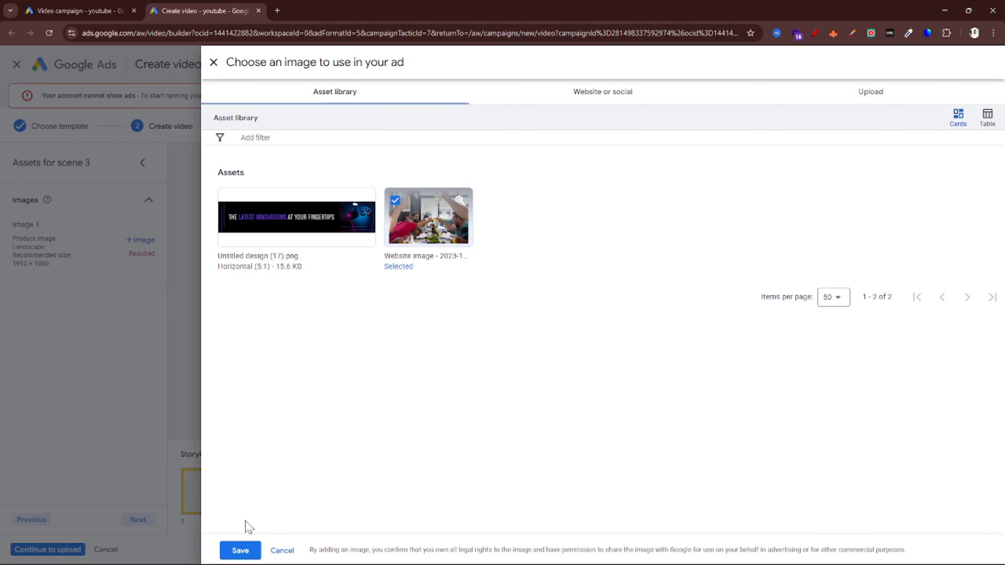
left_click(239, 550)
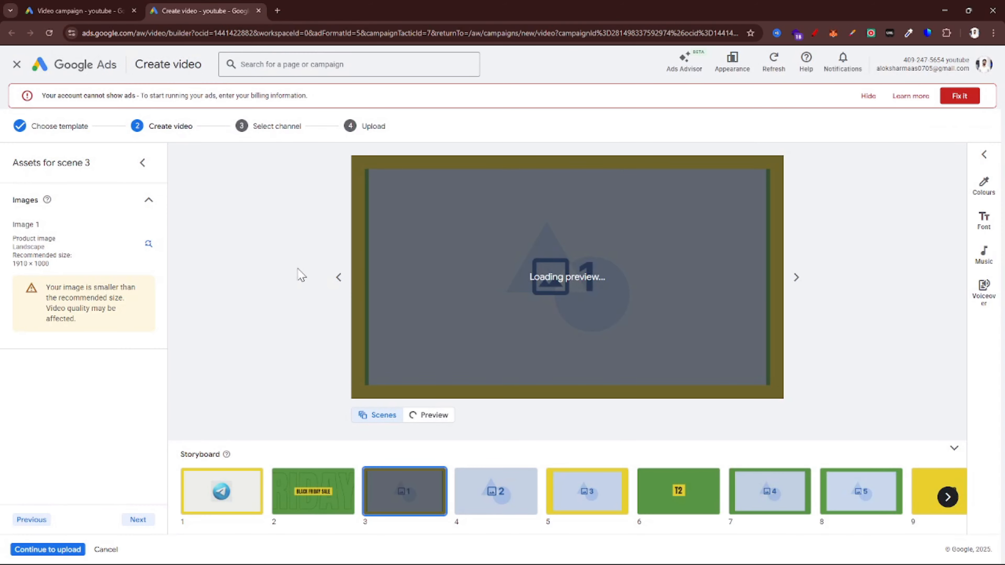
Step: Add the same restaurant website image, cropped to 1.91:1, as Image 2 in scene 4
left_click(134, 521)
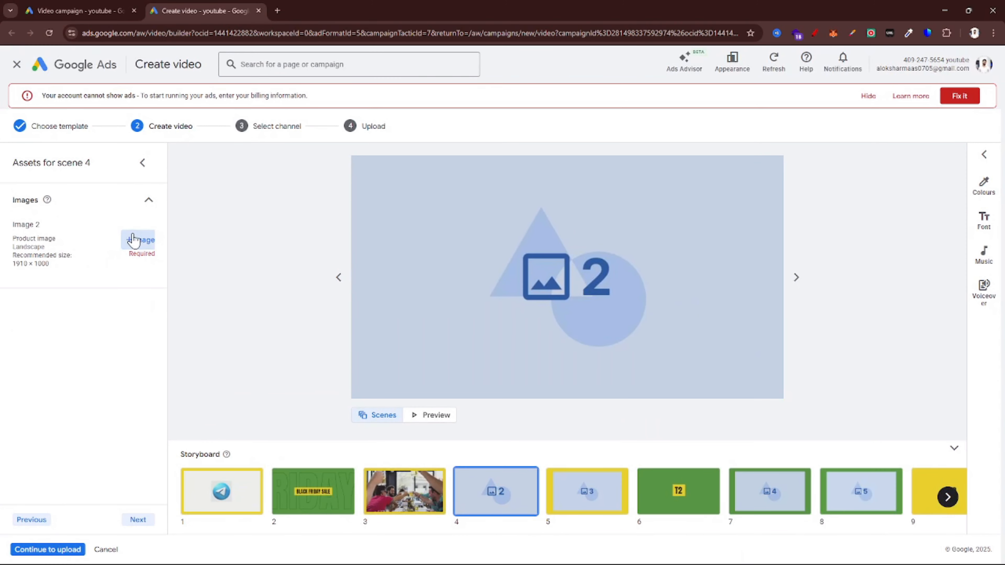
left_click(134, 240)
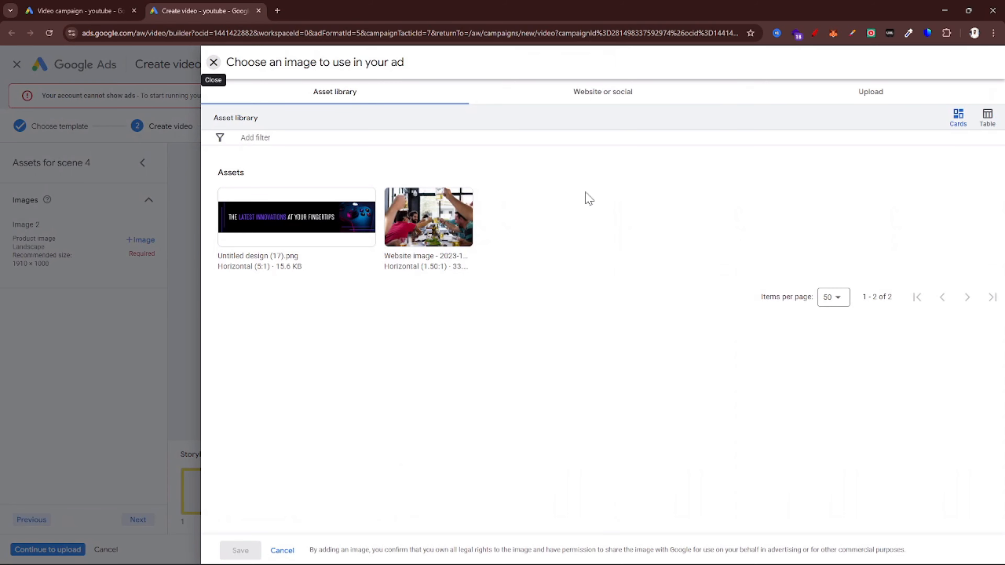
left_click(428, 217)
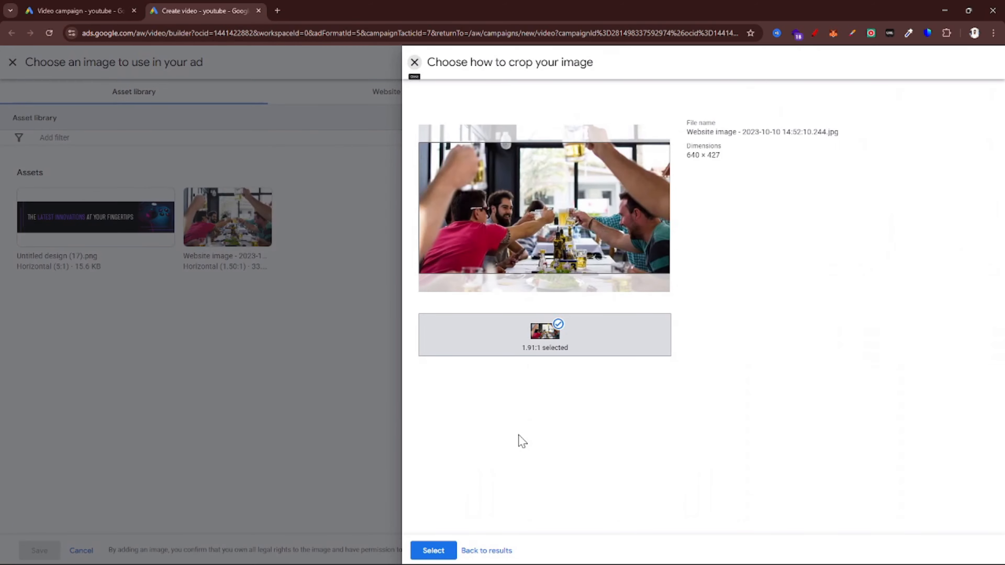
left_click(440, 550)
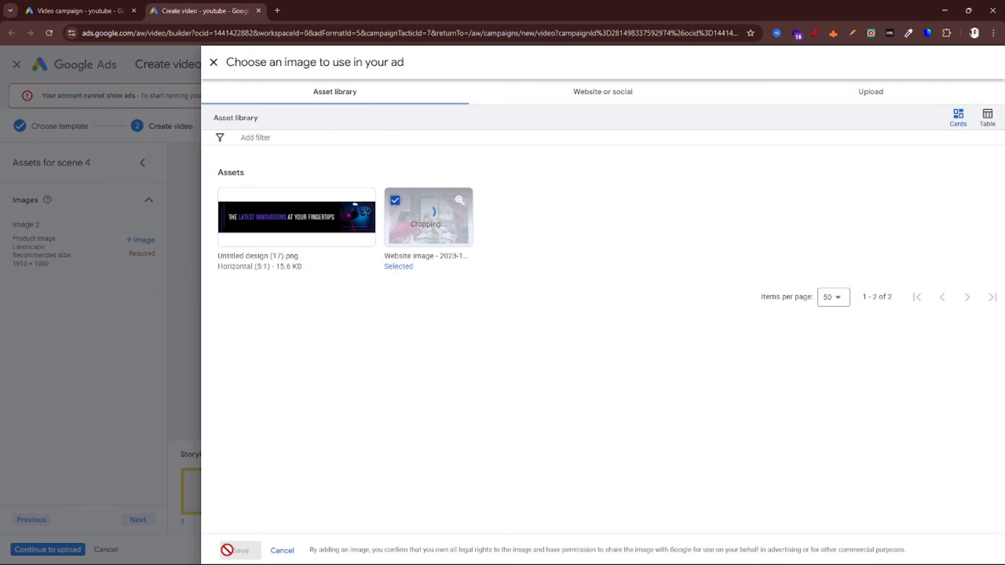
left_click(237, 550)
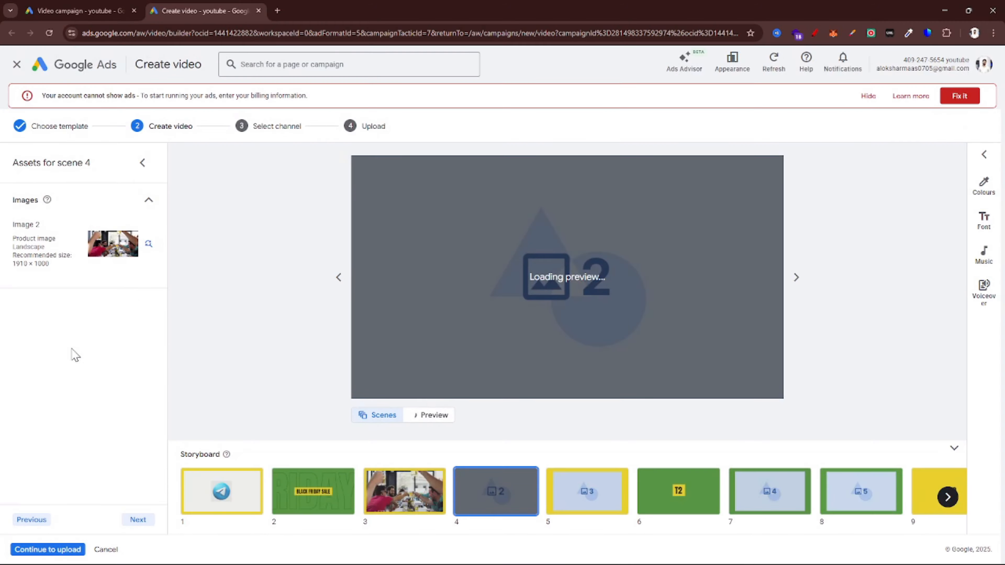
Step: Add Untitled design (17).png from the asset library as scene 5's Image 3, cropped at 1.91:1 around the game controller
left_click(137, 520)
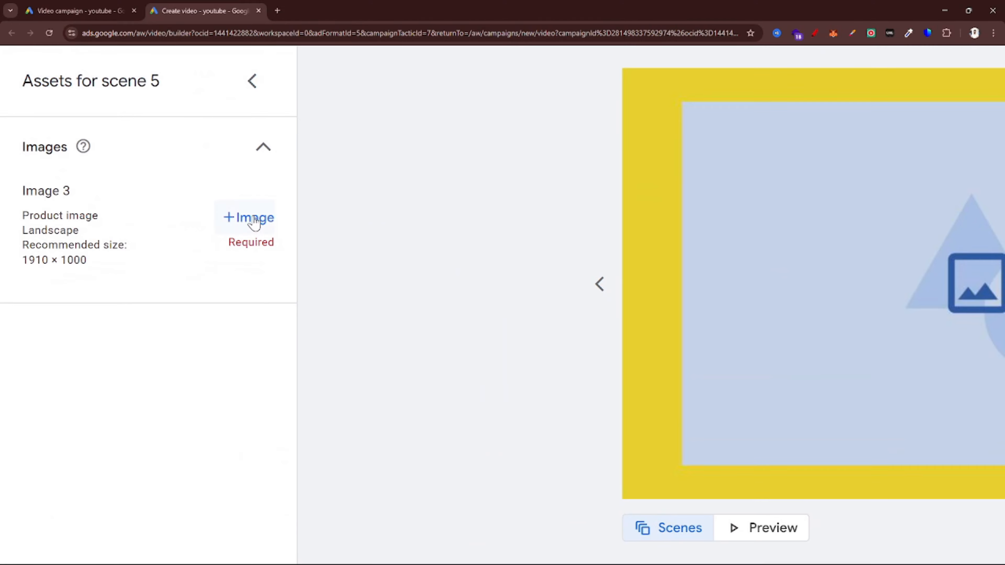
left_click(254, 218)
left_click(276, 240)
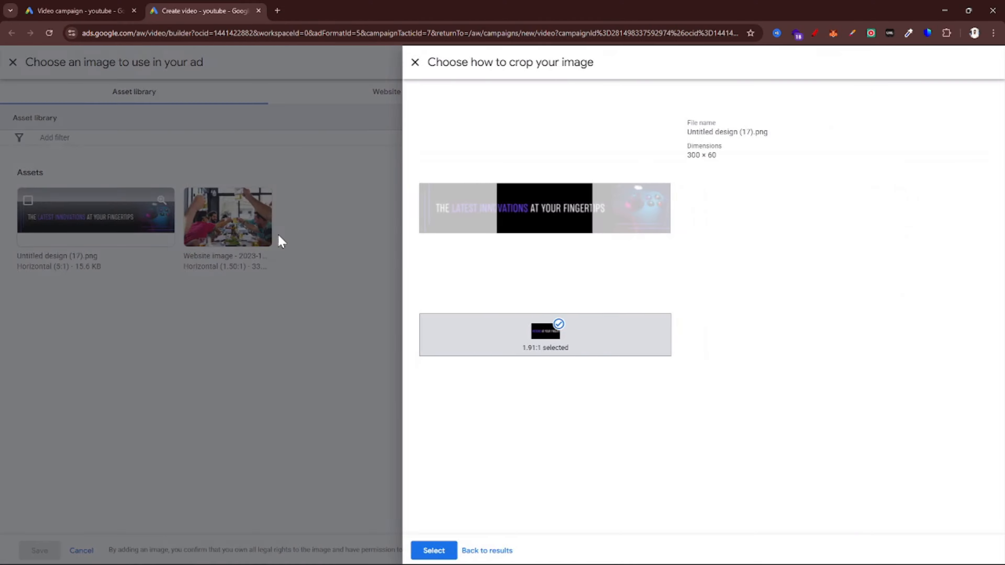
left_click_drag(556, 220, 687, 223)
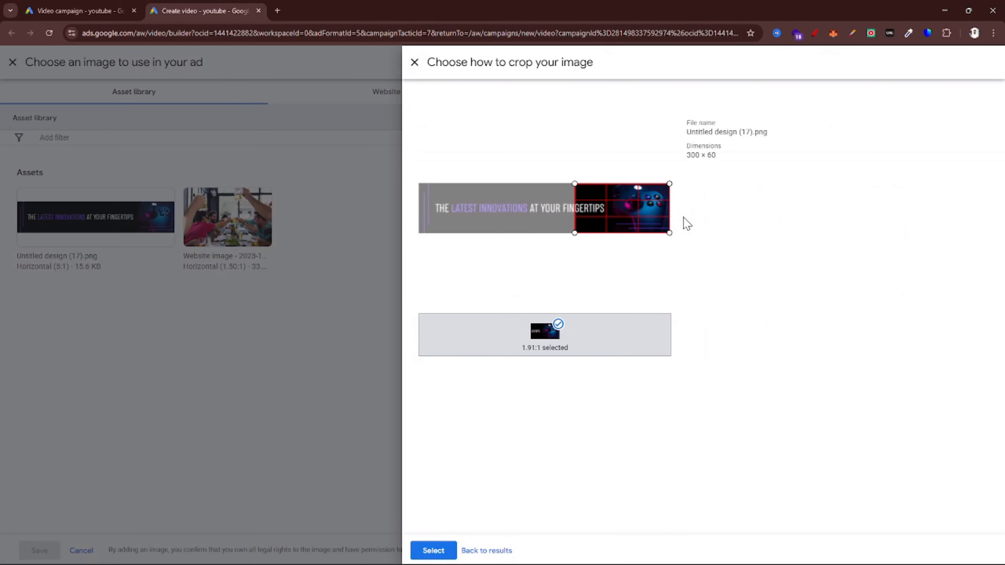
left_click(448, 550)
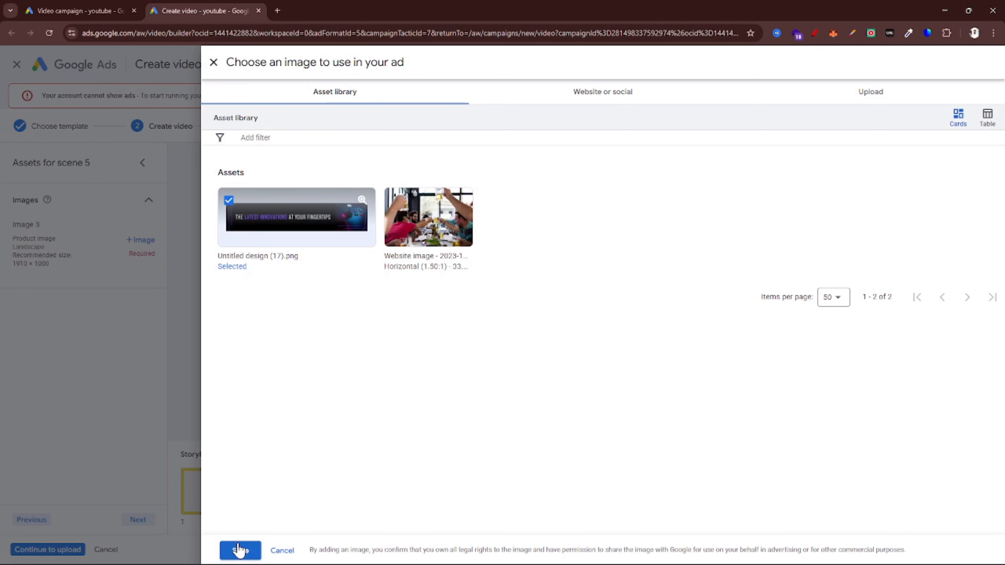
left_click(239, 550)
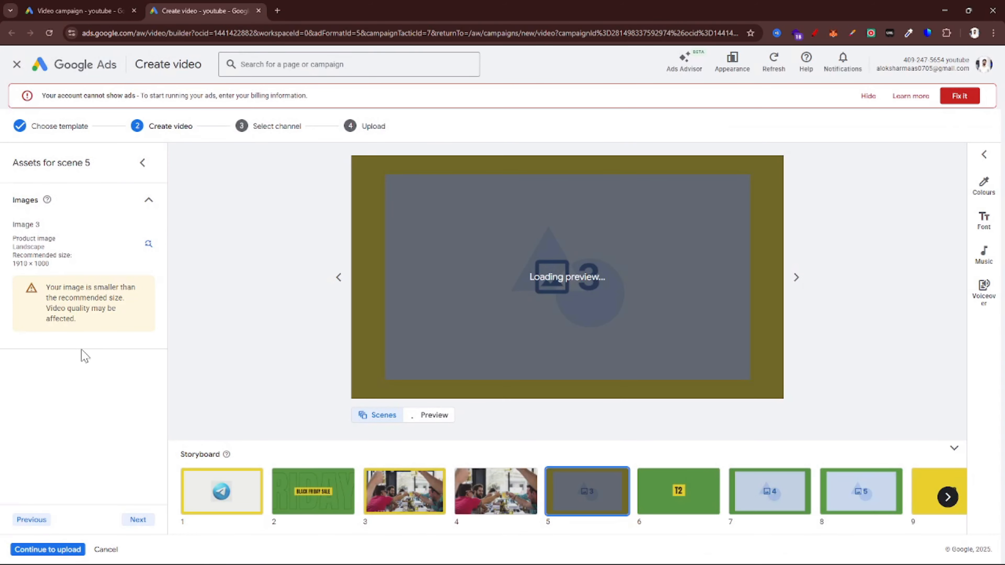
Step: Set scene 6's Text 2 to "50% OFF" and continue to scene 7
left_click(137, 520)
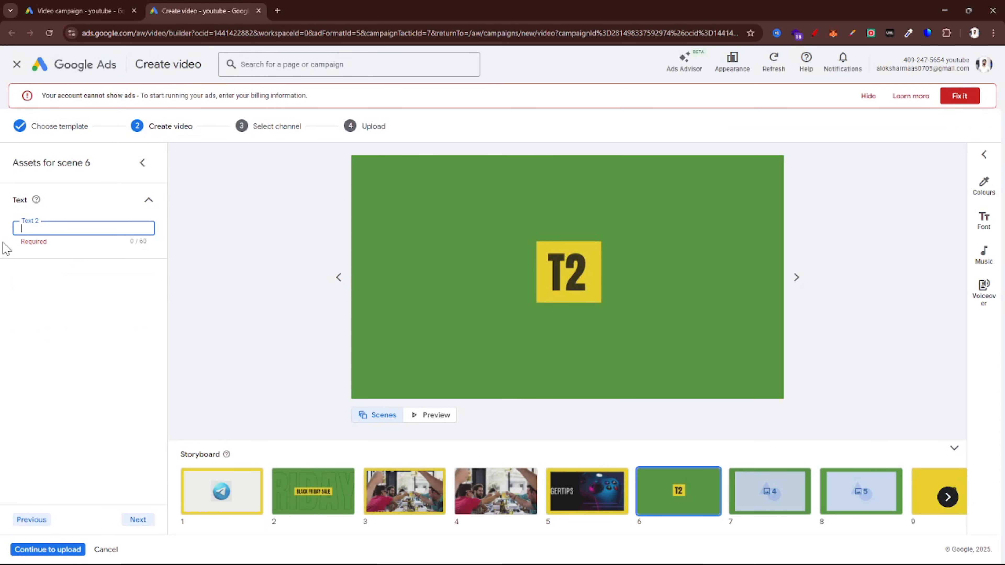
type("50")
left_click(137, 520)
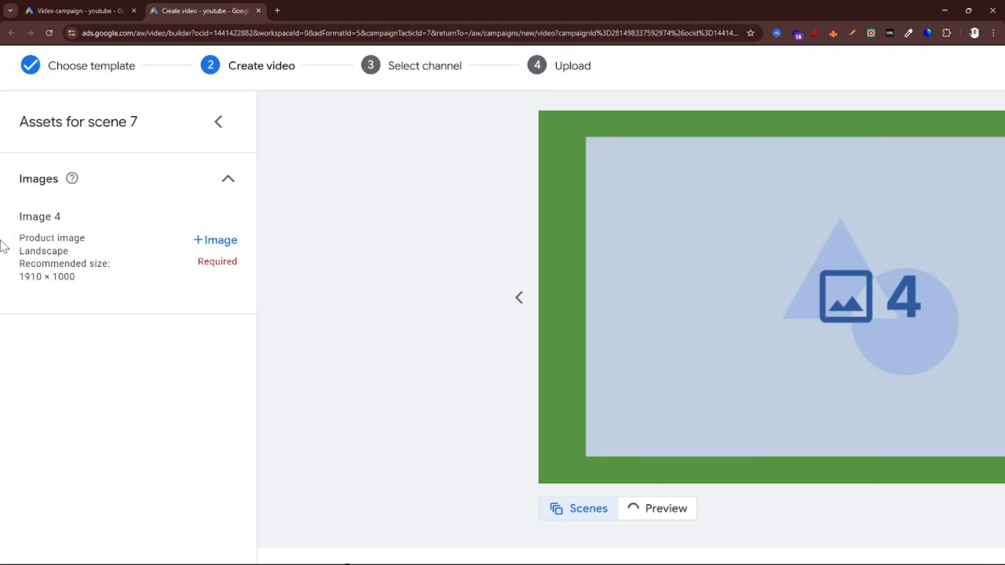
Step: Add Untitled design (17).png as scene 7's Image 4, with the 1.91:1 crop over the start of the banner's "The Latest Innovations" text
left_click(204, 240)
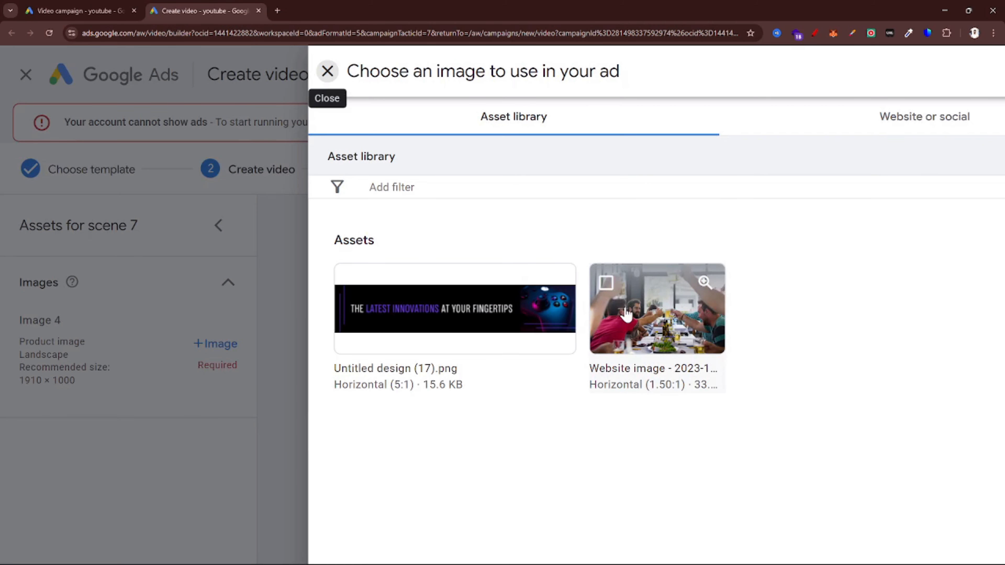
left_click(455, 317)
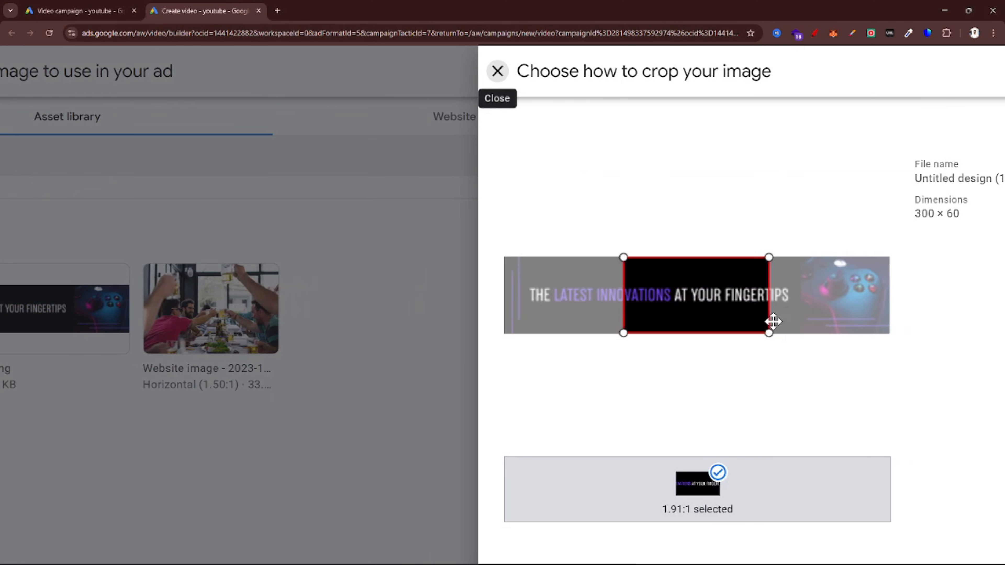
left_click_drag(708, 301, 455, 305)
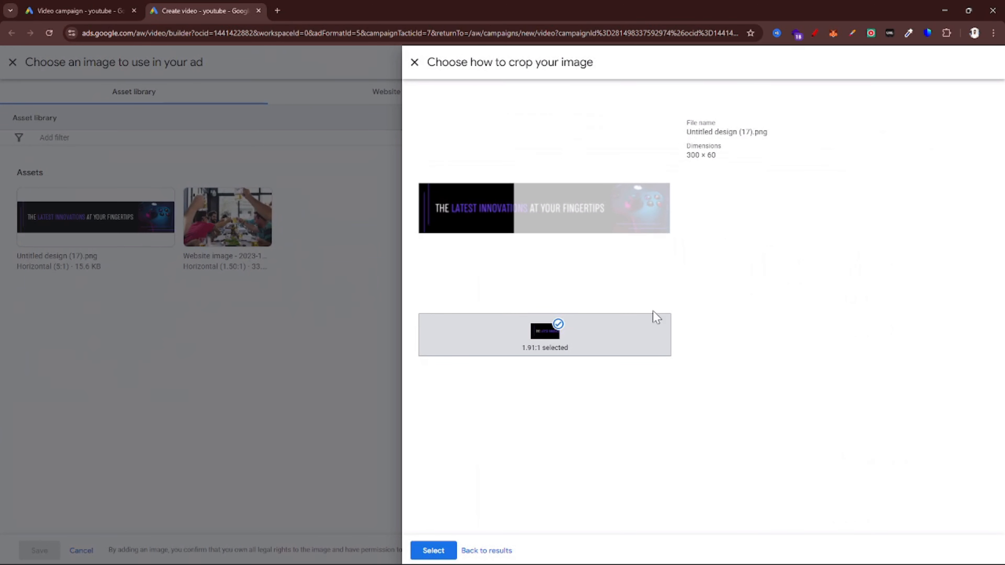
left_click(431, 551)
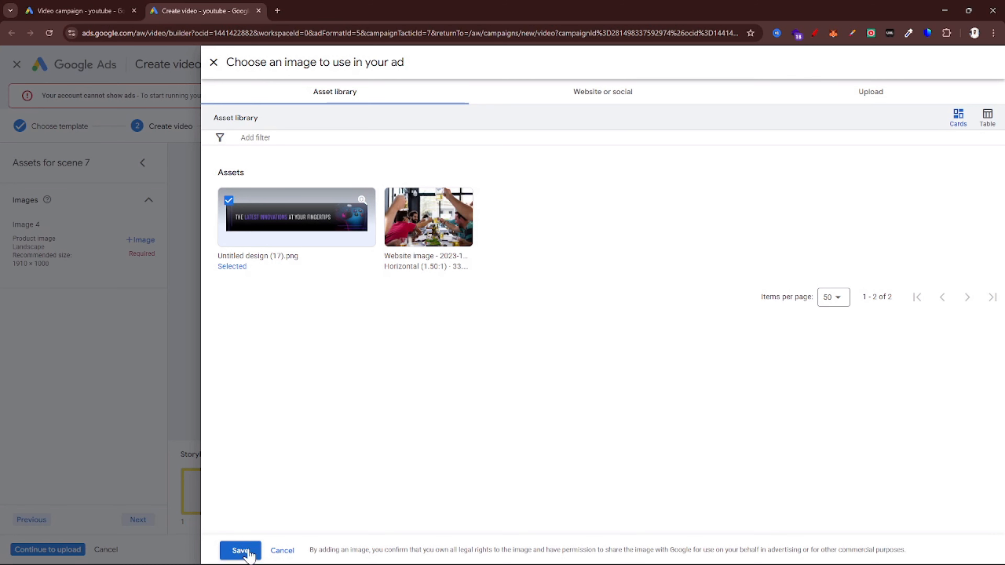
left_click(240, 551)
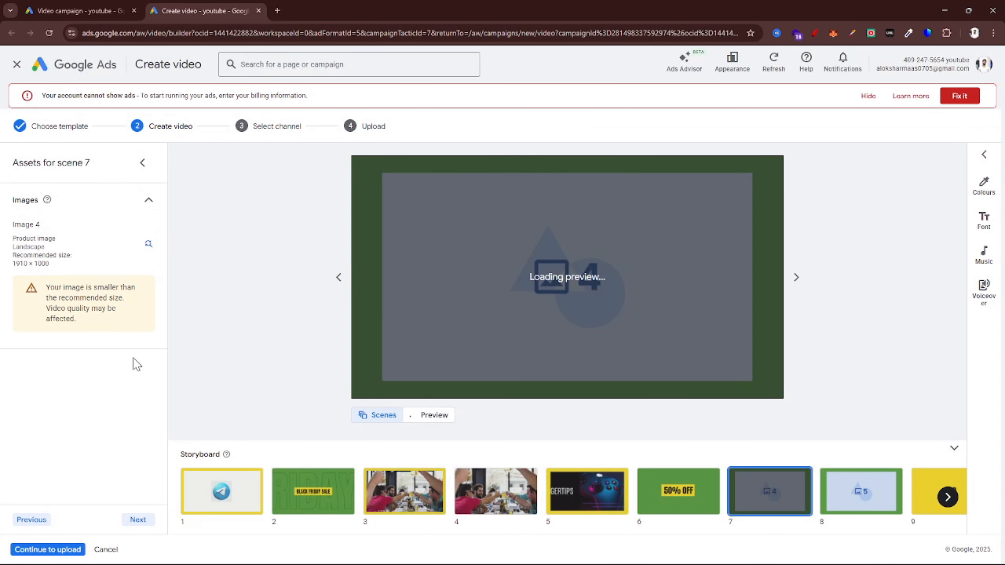
Step: Upload the TrafficStars Ads + ExoClick Ads Guide image from the Downloads folder and save it, cropped to 1.91:1, as scene 8's Image 5
left_click(138, 520)
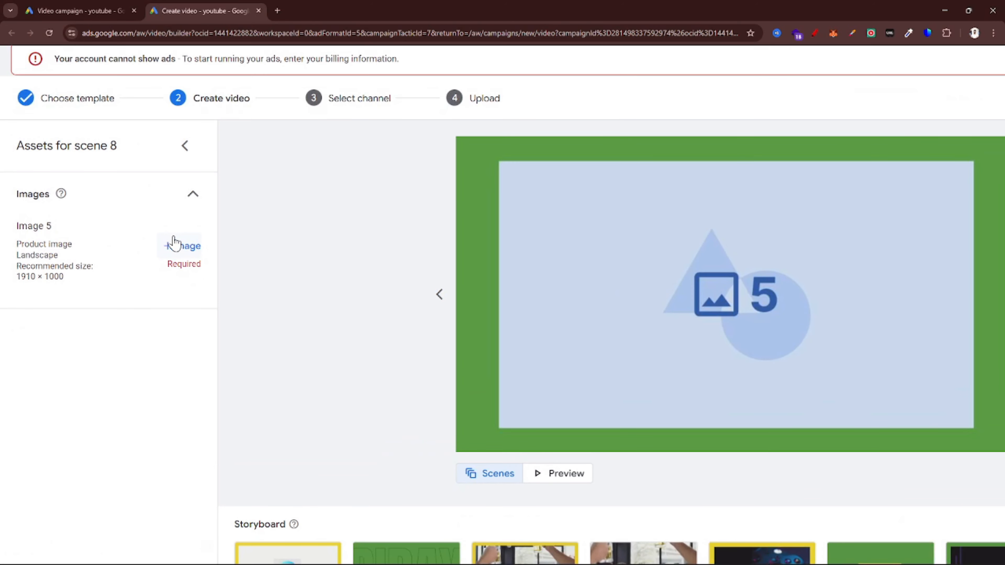
left_click(135, 239)
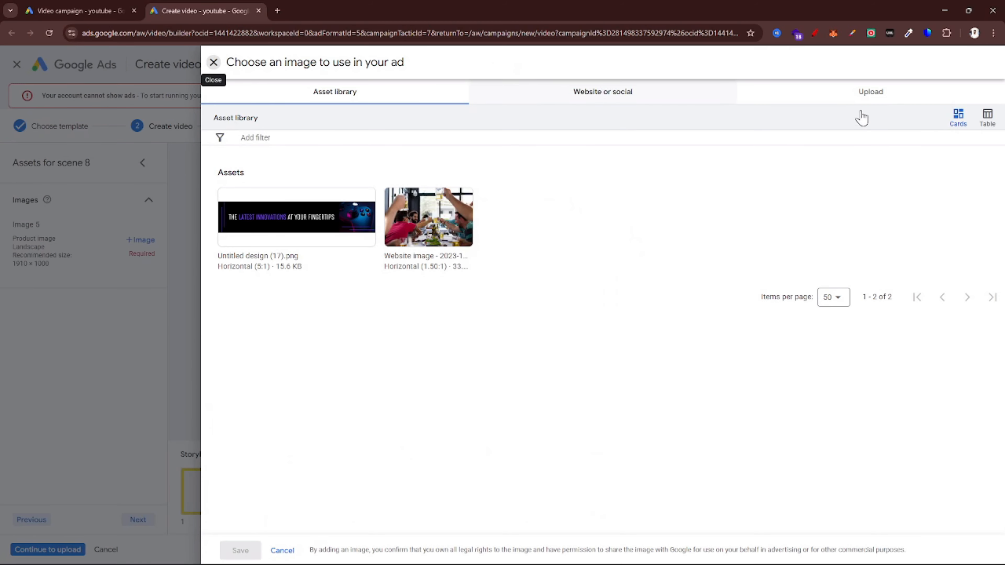
left_click(900, 100)
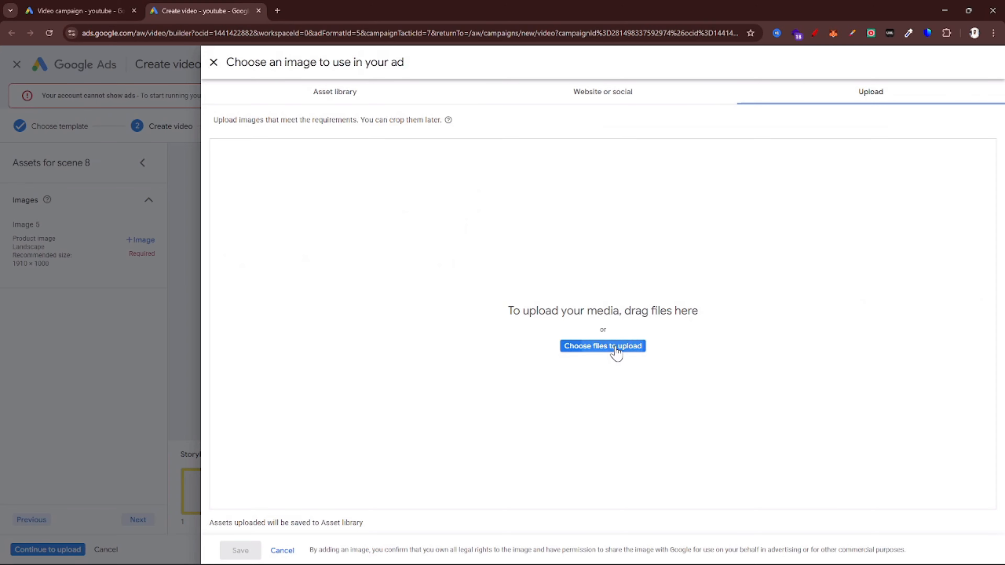
left_click(467, 483)
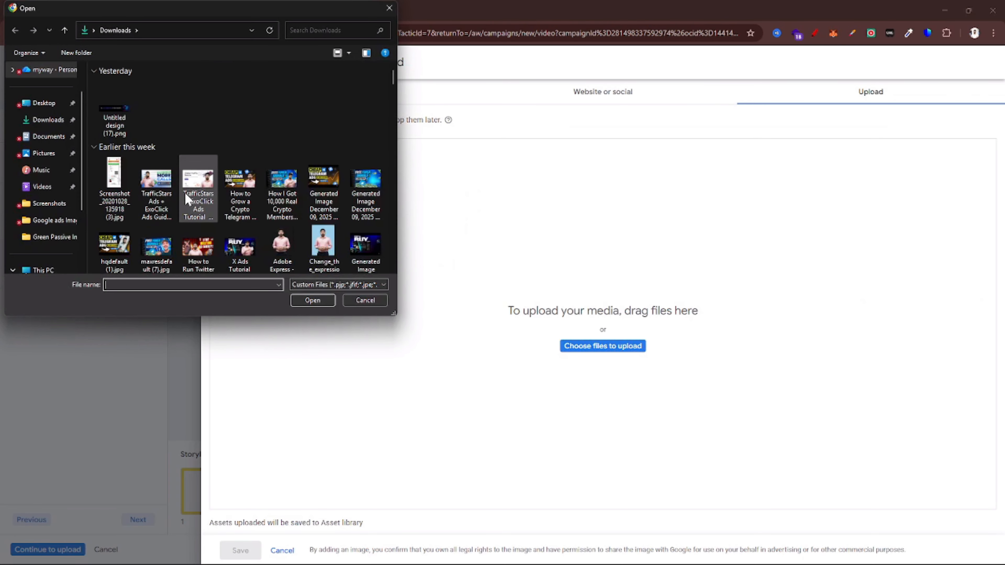
double_click(146, 193)
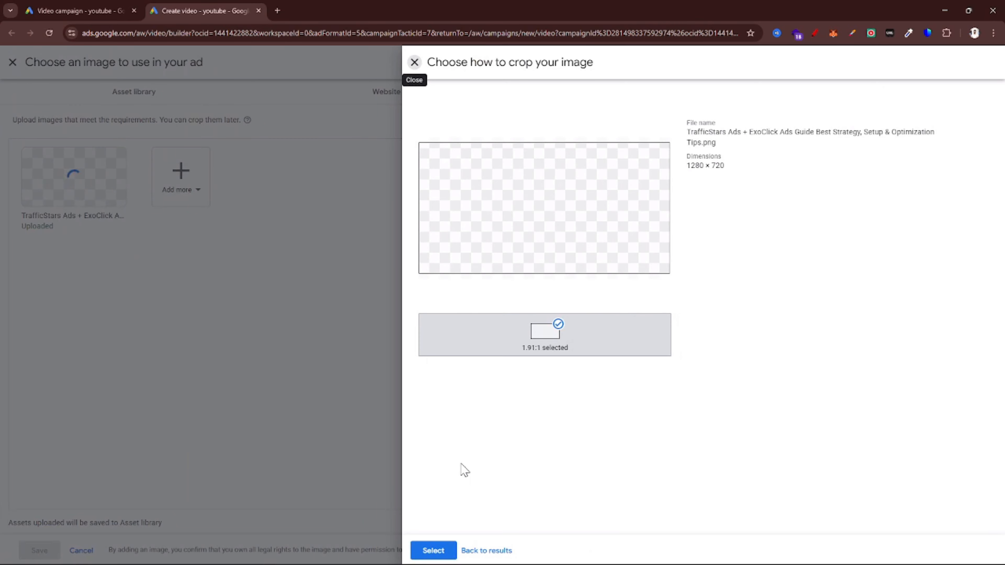
left_click(433, 550)
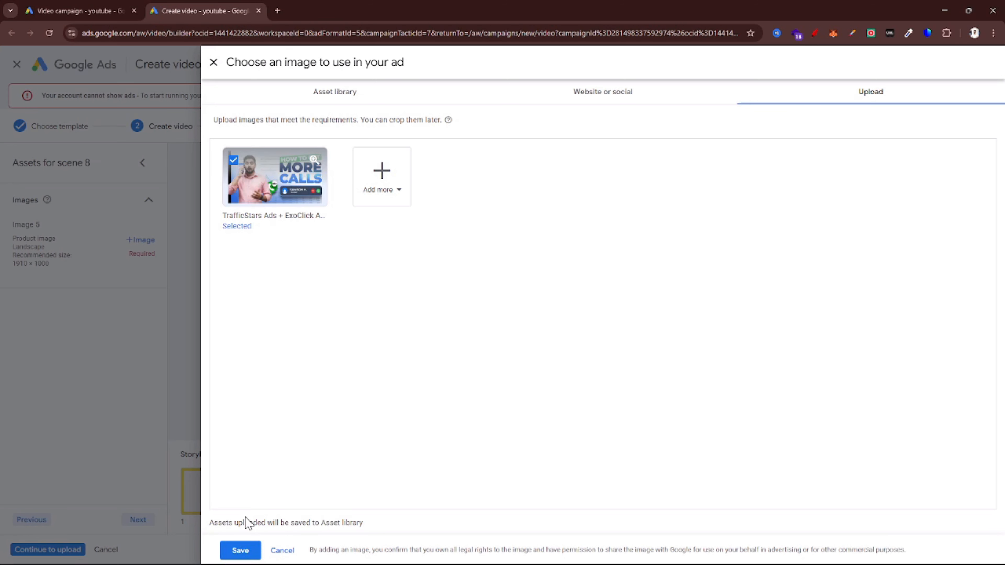
left_click(241, 548)
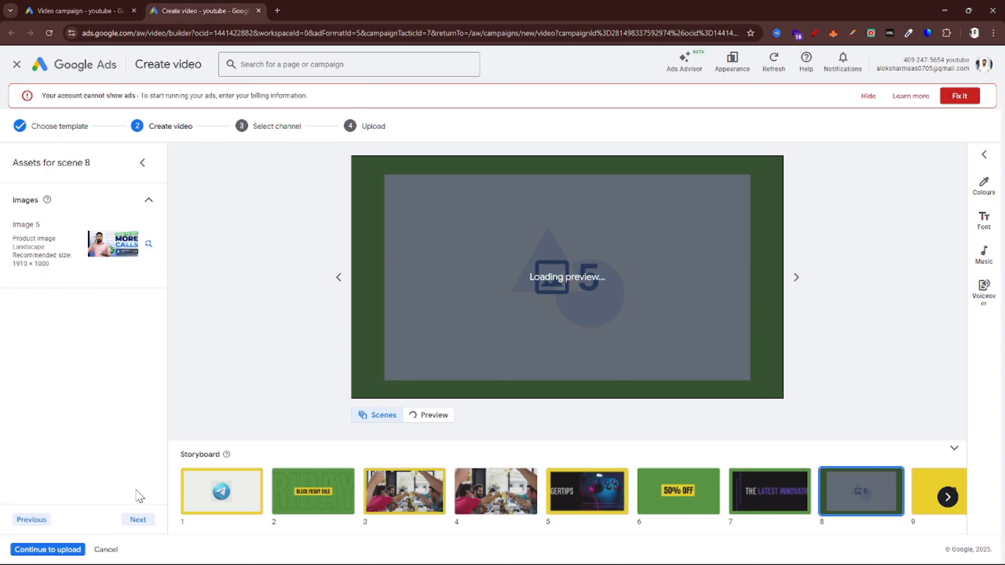
Step: Set scene 9's Text 3 to "Vist Website or Local Store" and check scenes 9 and 10
left_click(137, 519)
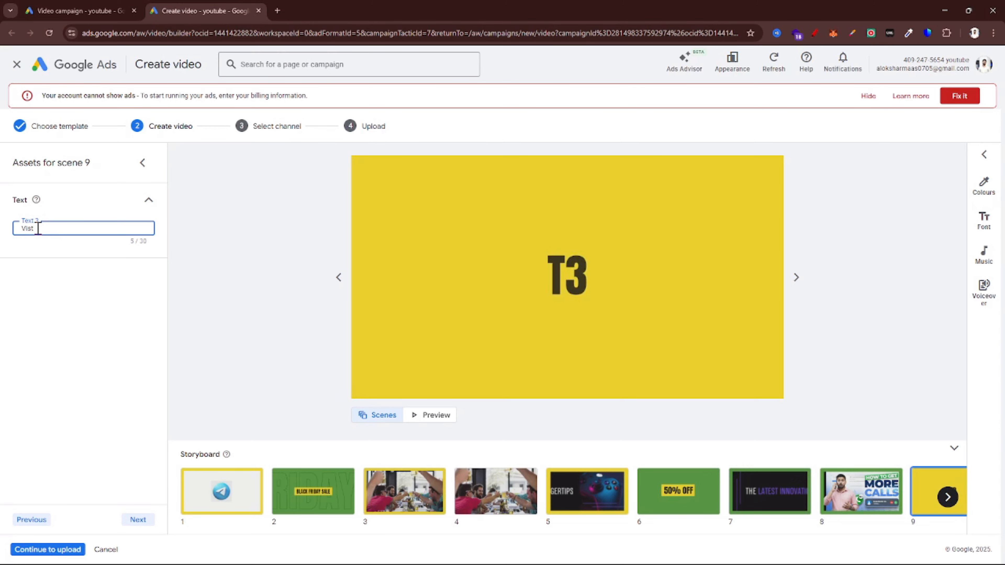
type("Vist O")
type("UR")
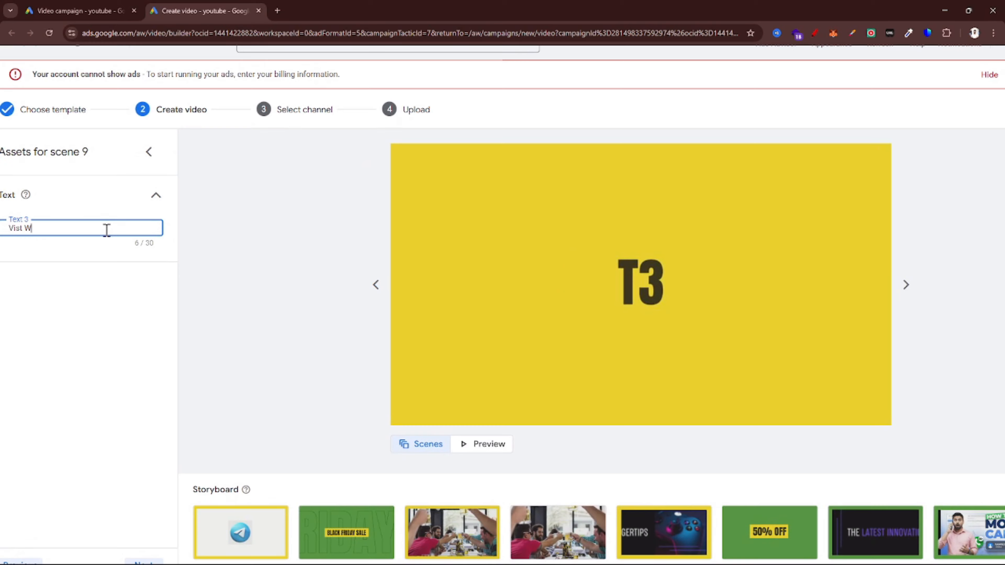
type("bsite or Local Store")
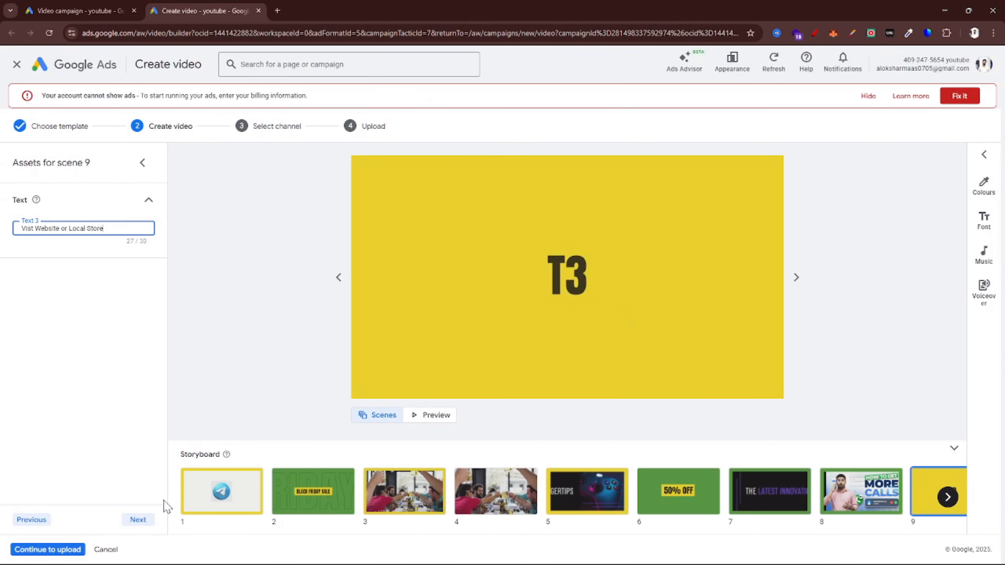
left_click(143, 562)
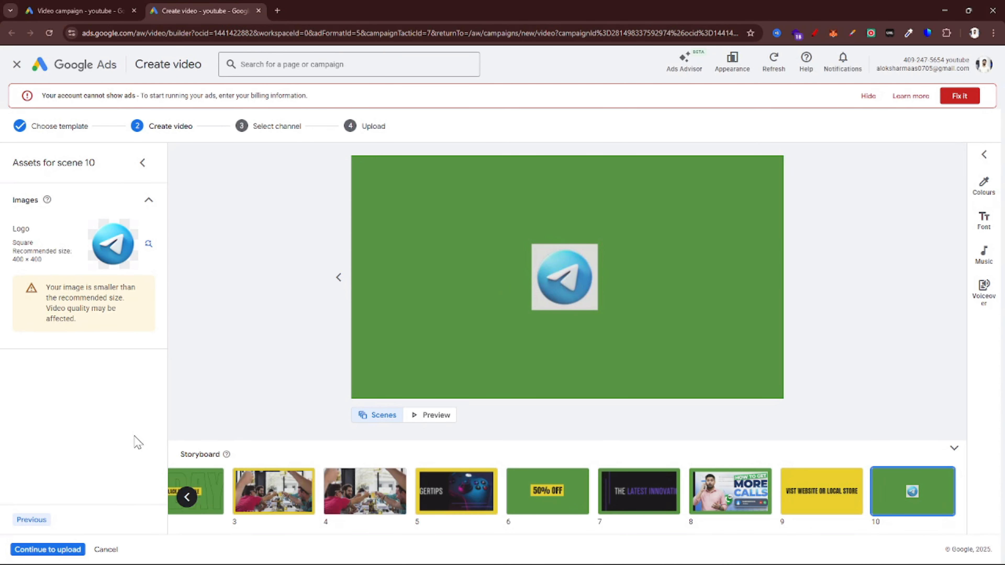
left_click(32, 521)
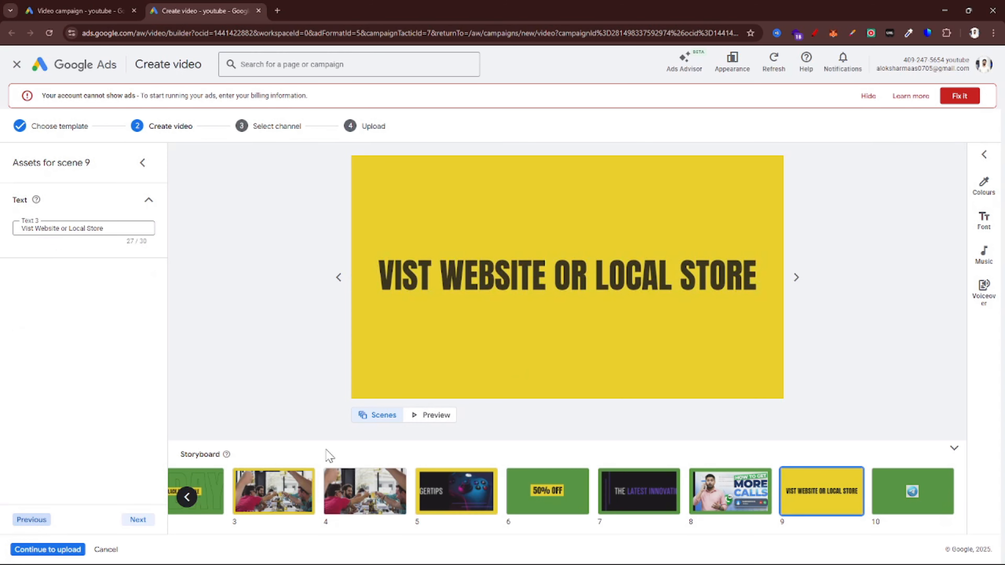
left_click(137, 521)
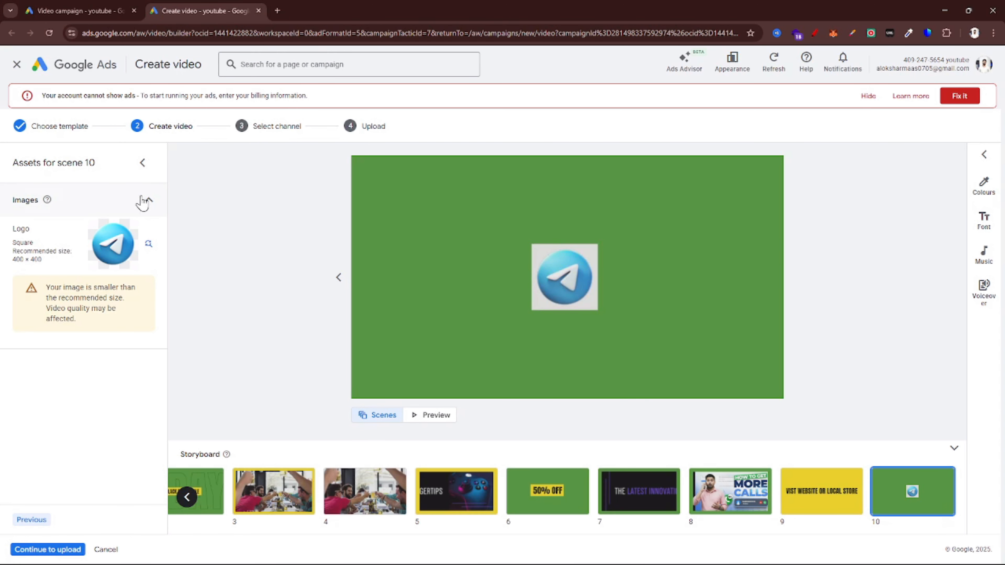
Step: Play the preview of the whole video ad and proceed with uploading it
left_click(428, 416)
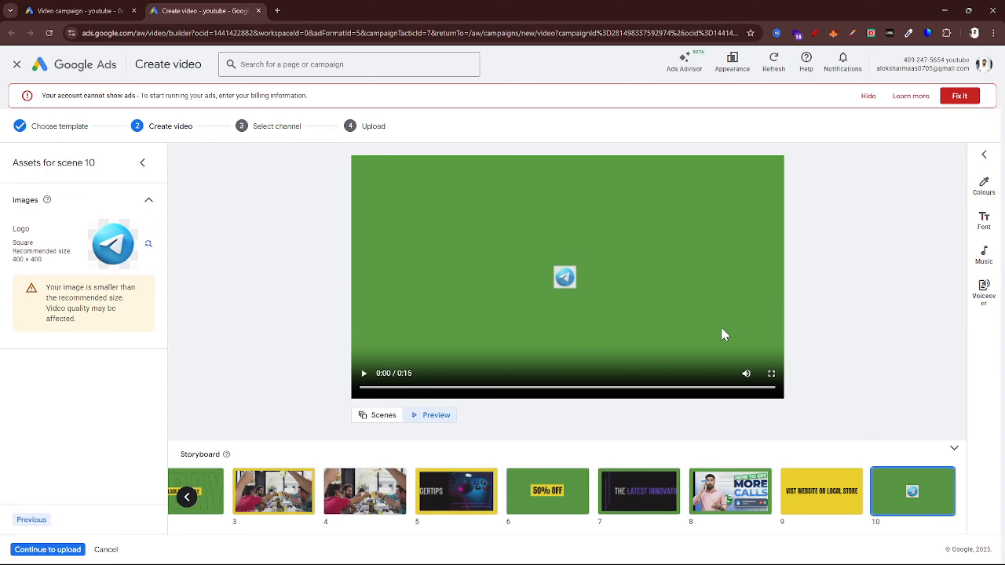
scroll(722, 329, "up", 3)
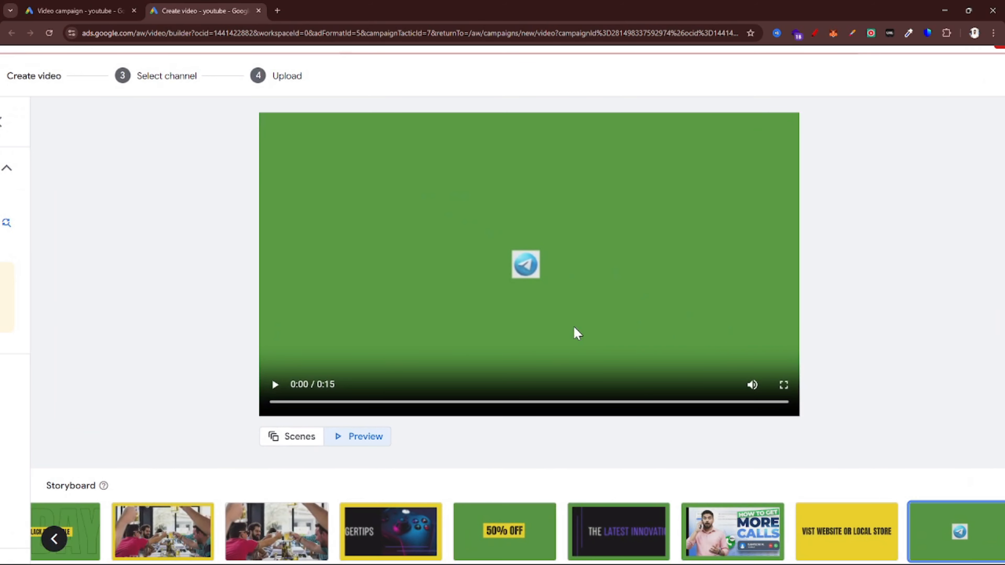
left_click(268, 388)
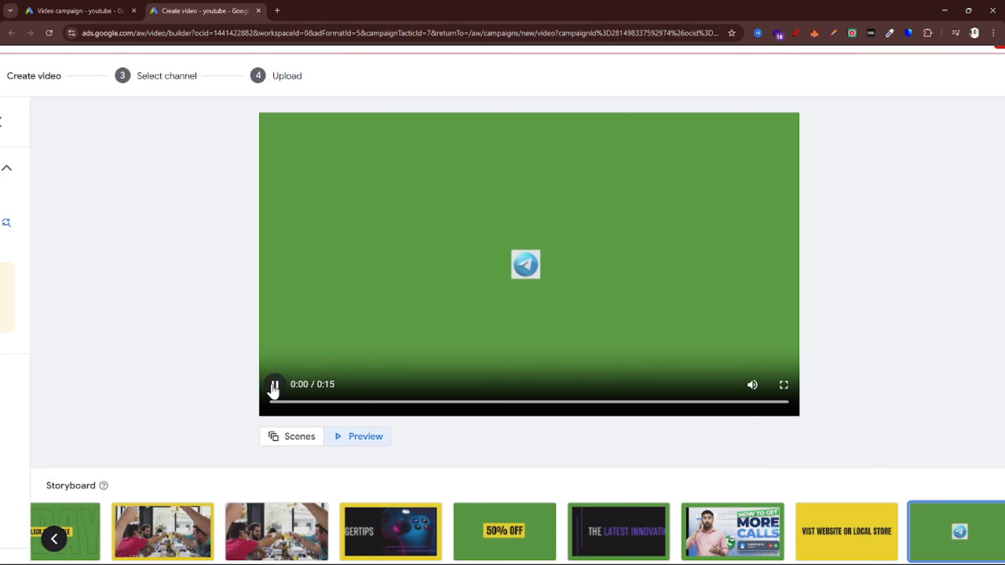
scroll(386, 332, "down", 2)
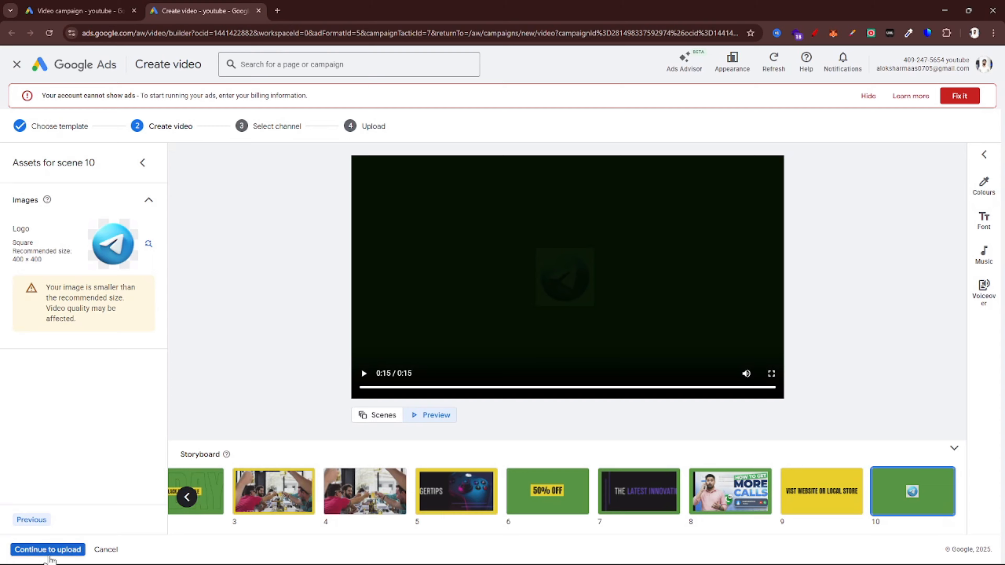
left_click(50, 551)
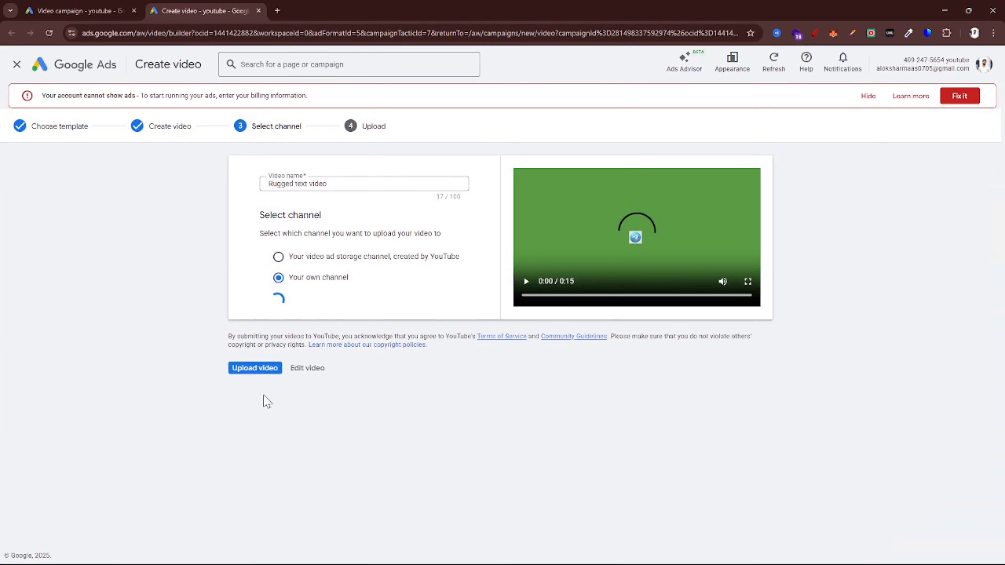
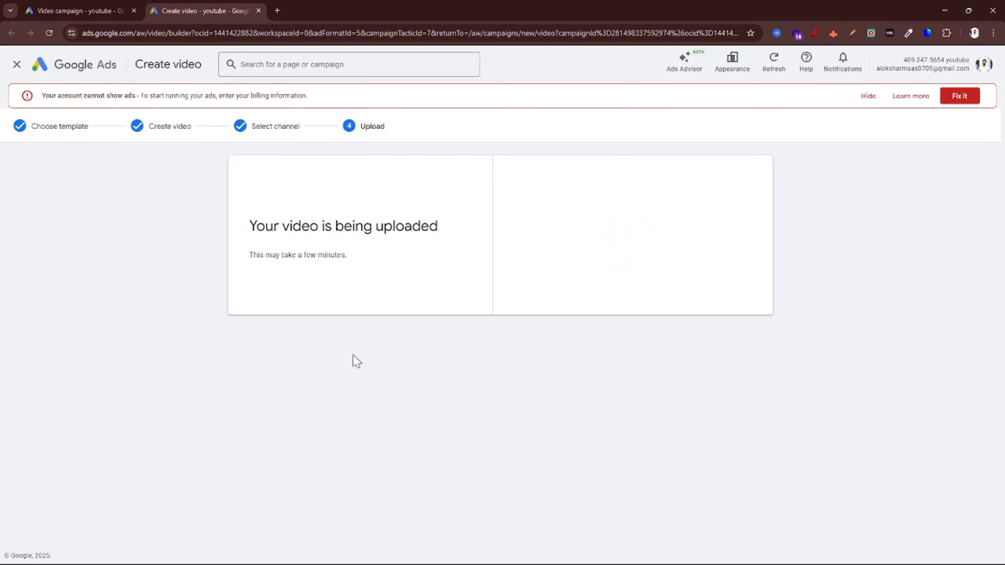
key("alt+Tab")
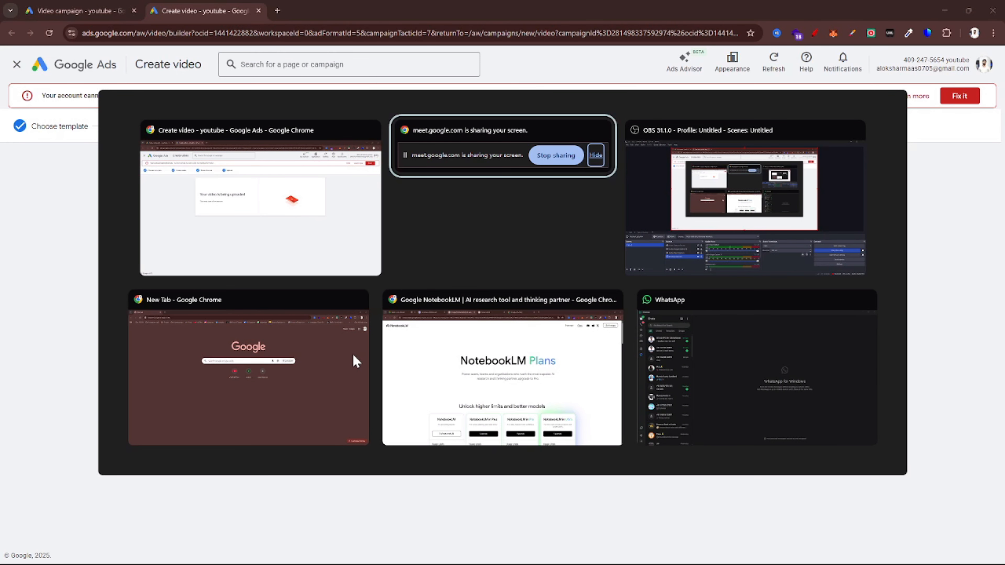
key("alt+Tab")
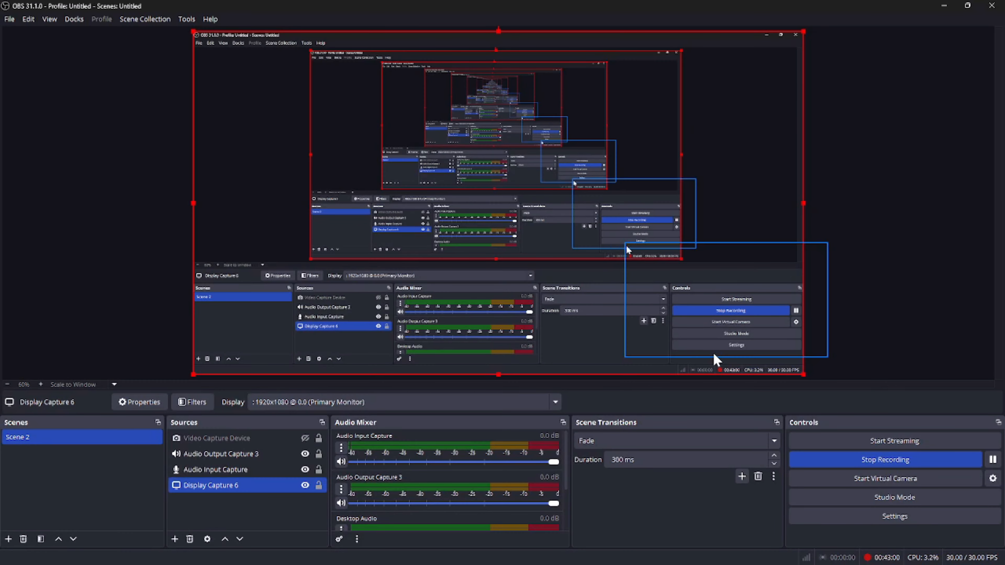
left_click(993, 461)
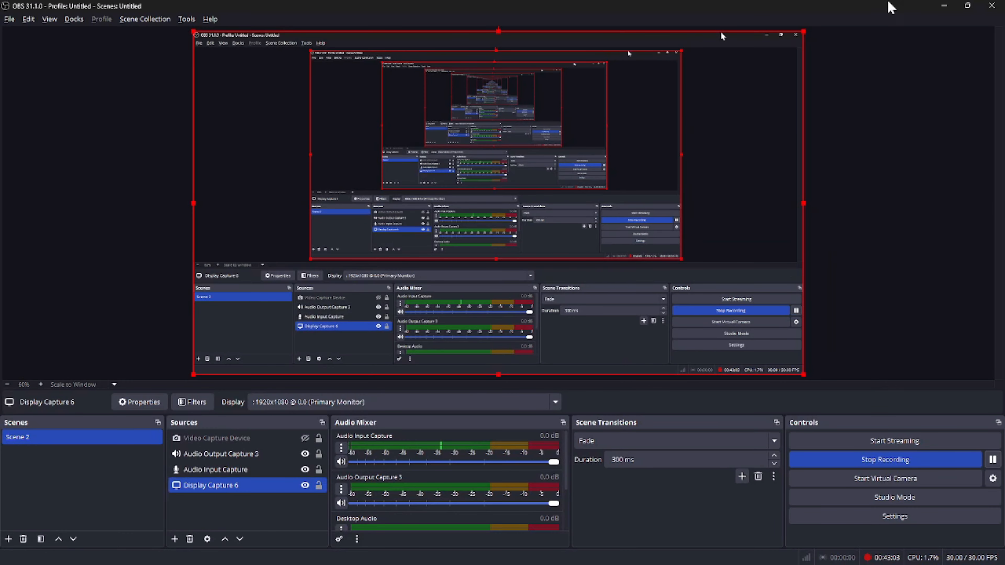
left_click(944, 7)
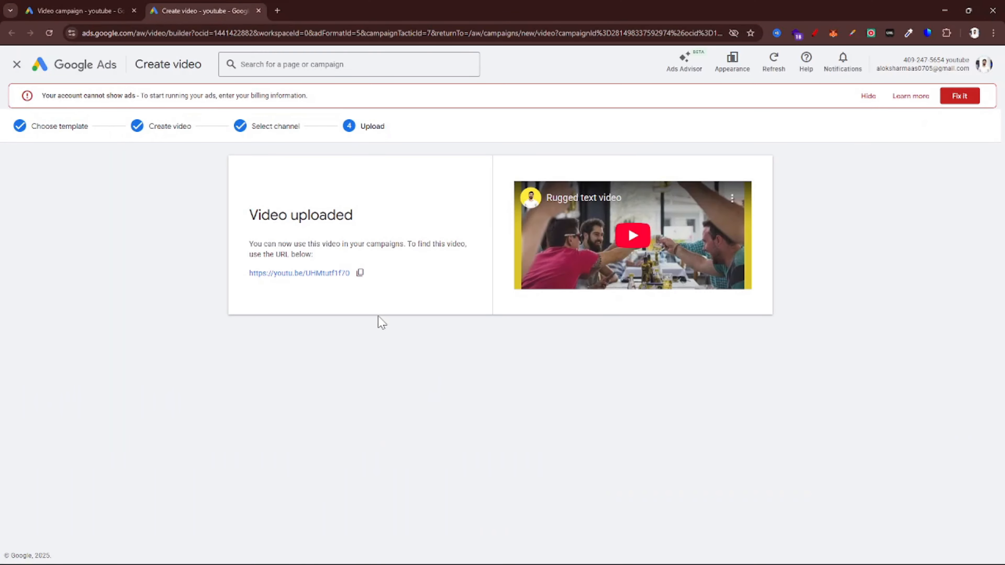
Step: Copy the uploaded Rugged text video's YouTube link and return to the video campaign setup
scroll(230, 294, "up", 3)
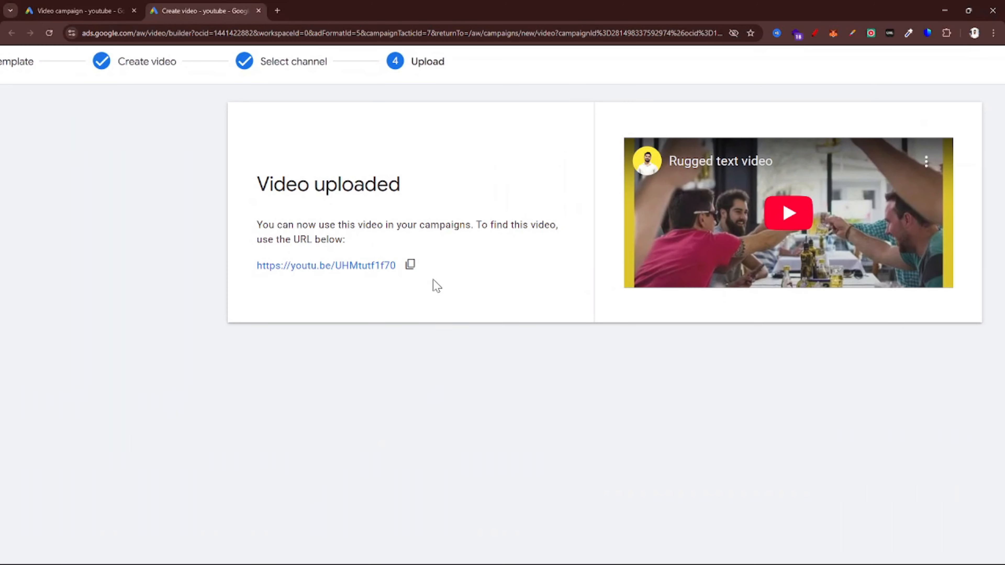
left_click(414, 267)
scroll(413, 274, "down", 3)
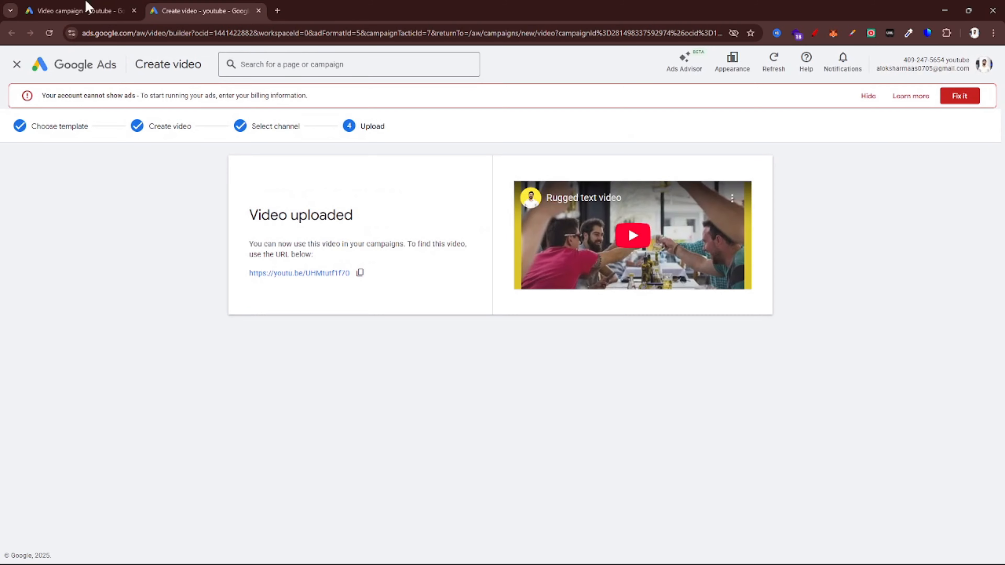
left_click(101, 7)
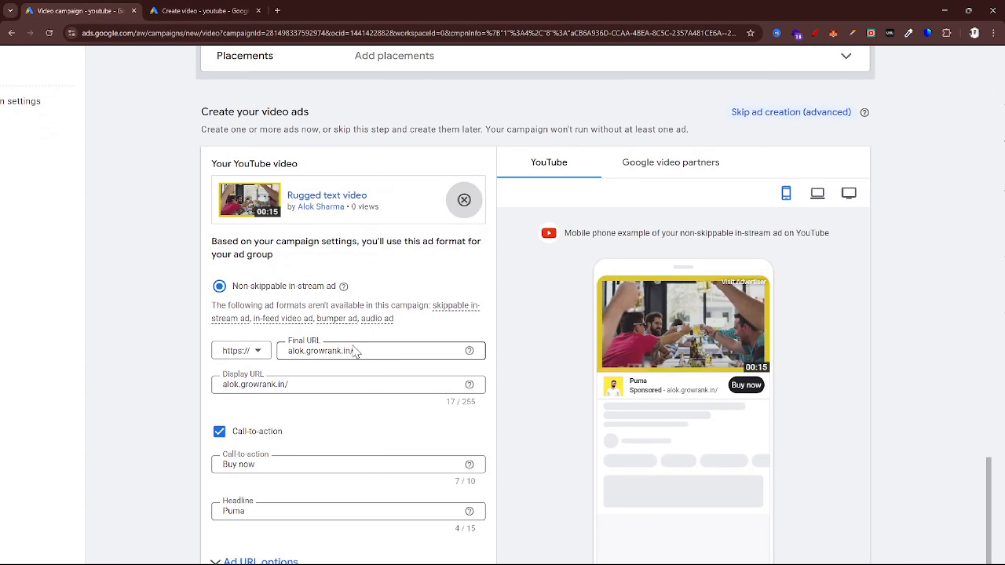
Step: Dismiss the identity confirmation prompt and review the non-skippable in-stream ad's video, URLs, call-to-action and headline
scroll(297, 197, "up", 3)
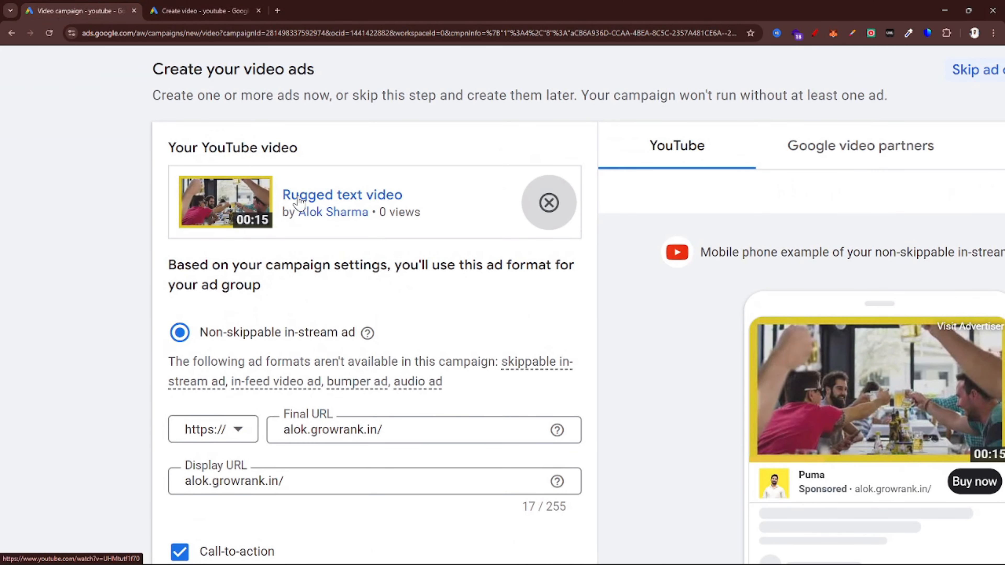
scroll(298, 198, "up", 1)
scroll(298, 199, "down", 1)
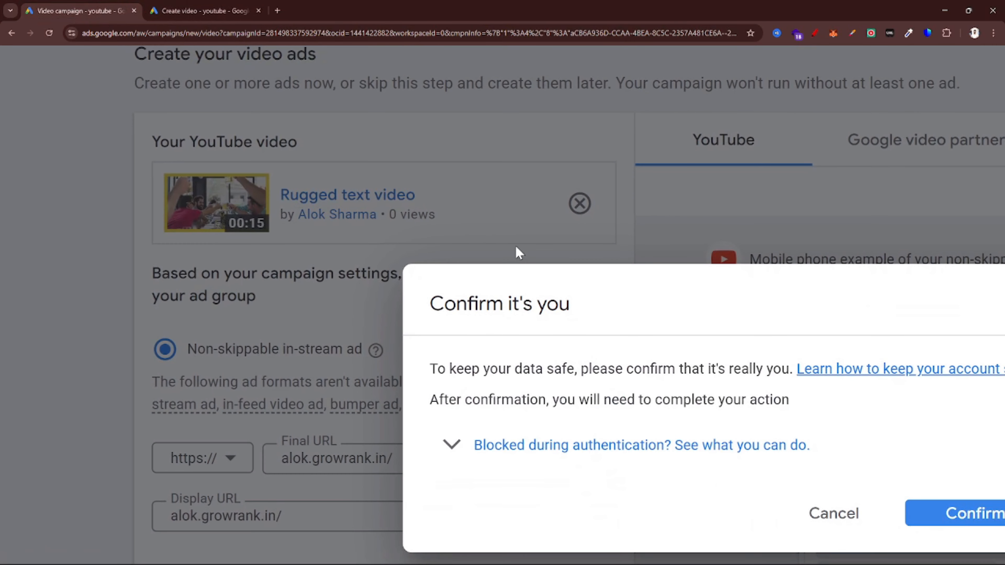
scroll(519, 253, "down", 4)
left_click(621, 387)
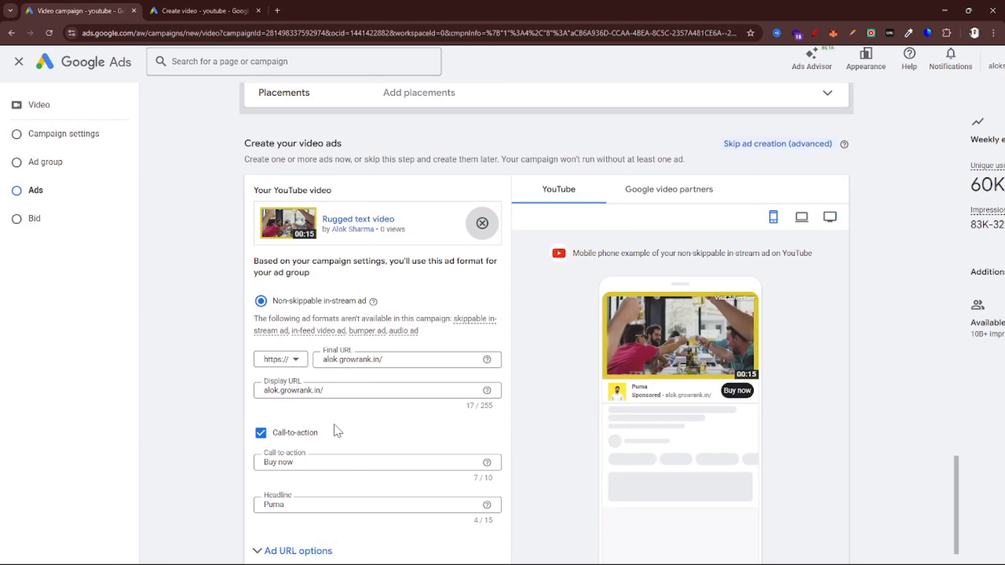
scroll(338, 431, "up", 3)
right_click(335, 428)
left_click(582, 438)
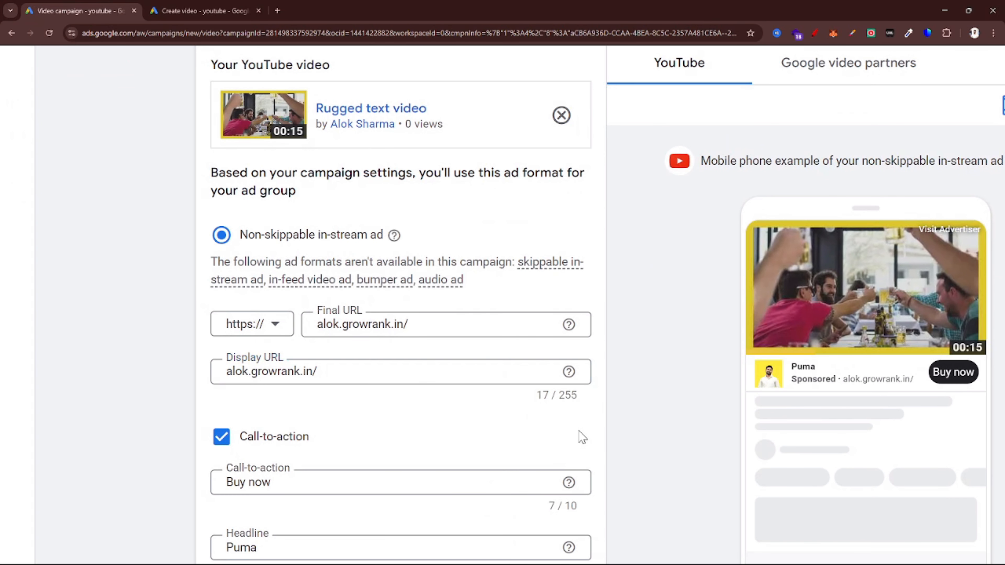
Step: Preview the ad on YouTube with the sound on, and close the preview after the ad has played
scroll(581, 437, "down", 3)
scroll(722, 331, "down", 5)
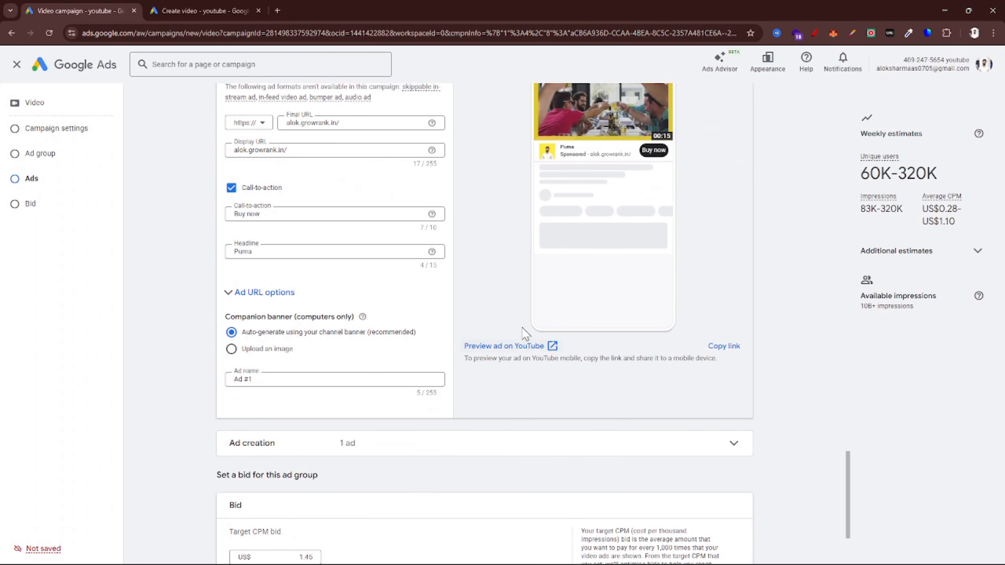
left_click(495, 347)
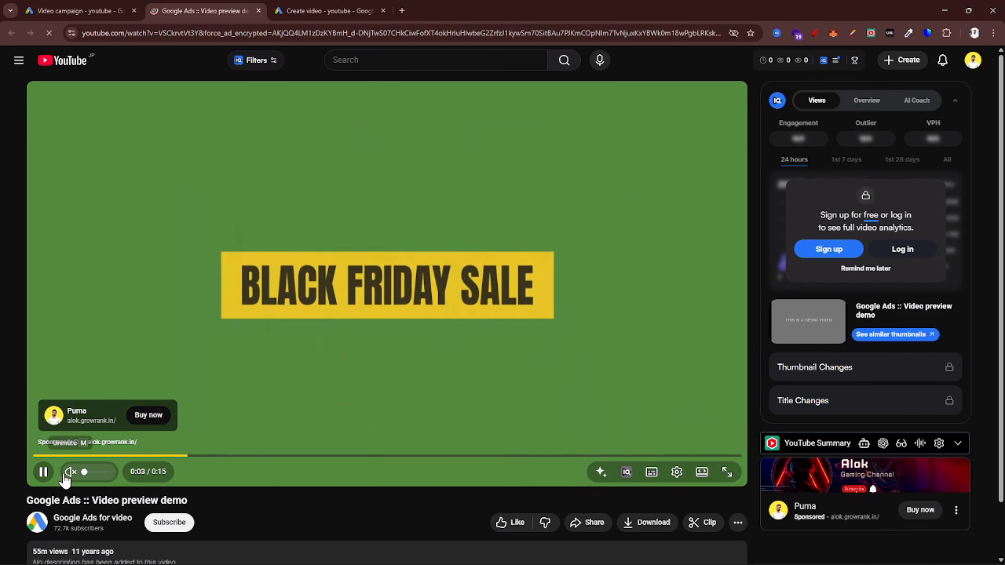
left_click(67, 473)
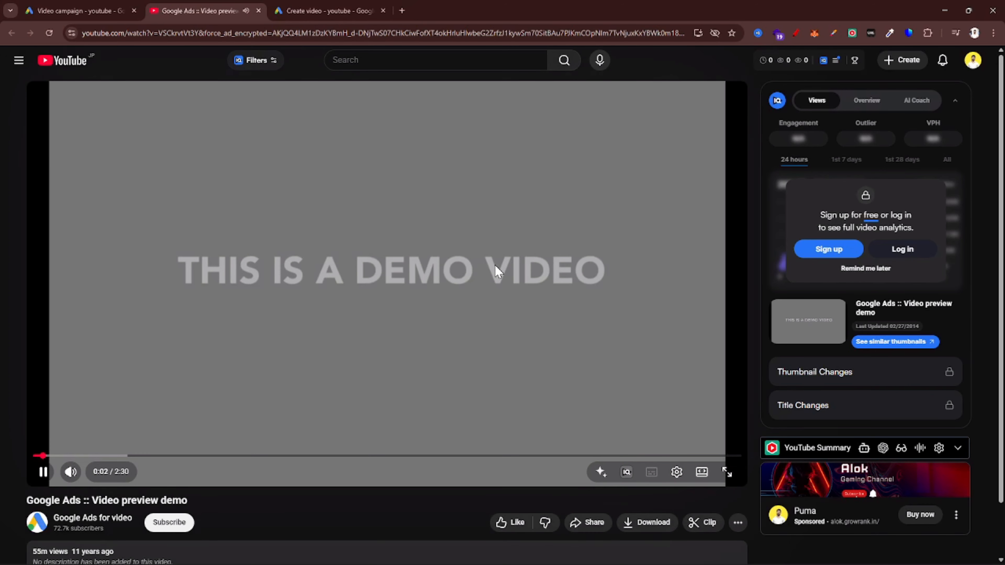
key("ctrl+w")
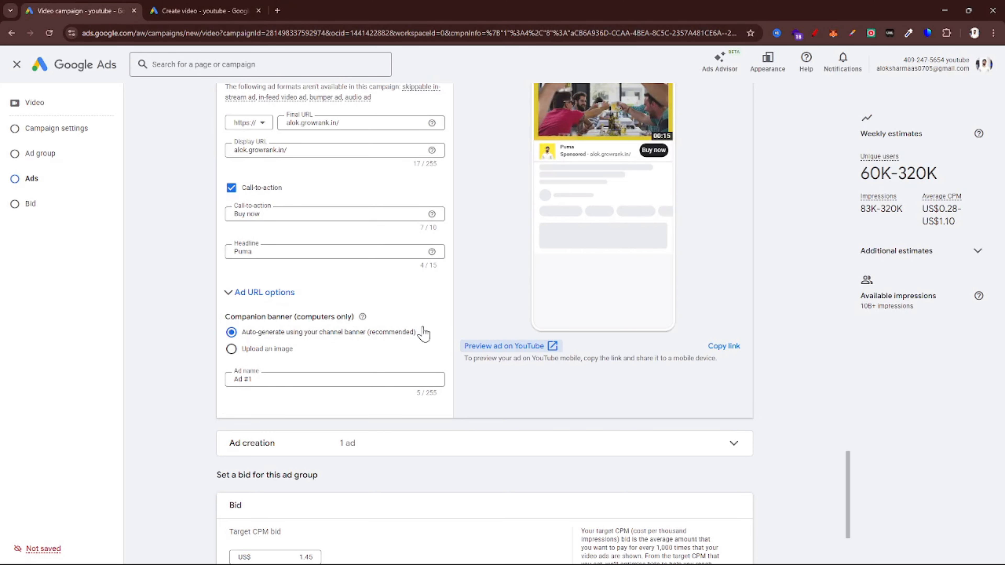
Step: Remove the Rugged text video from the campaign's ad
scroll(423, 331, "up", 4)
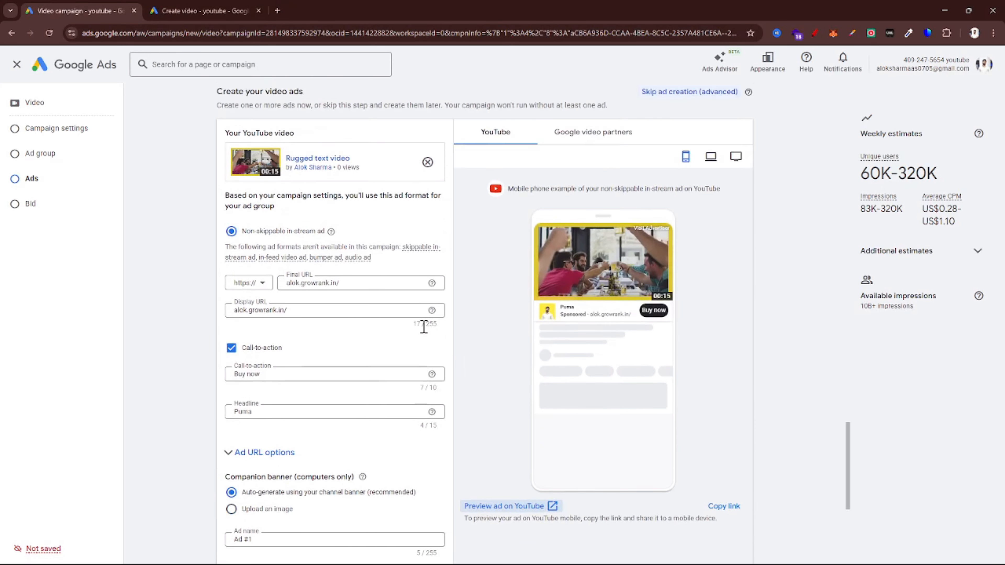
scroll(420, 348, "down", 4)
scroll(372, 469, "up", 5)
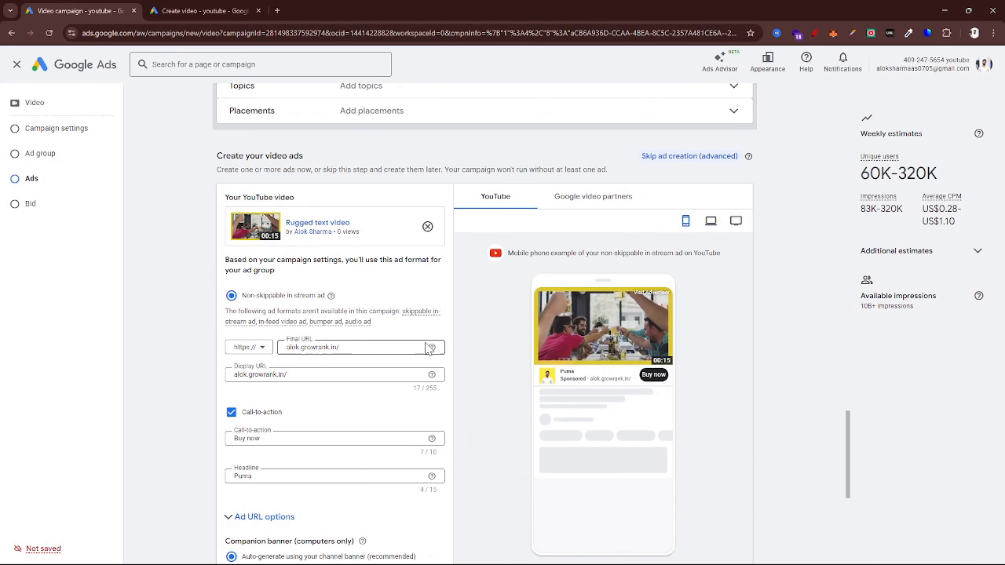
left_click(428, 228)
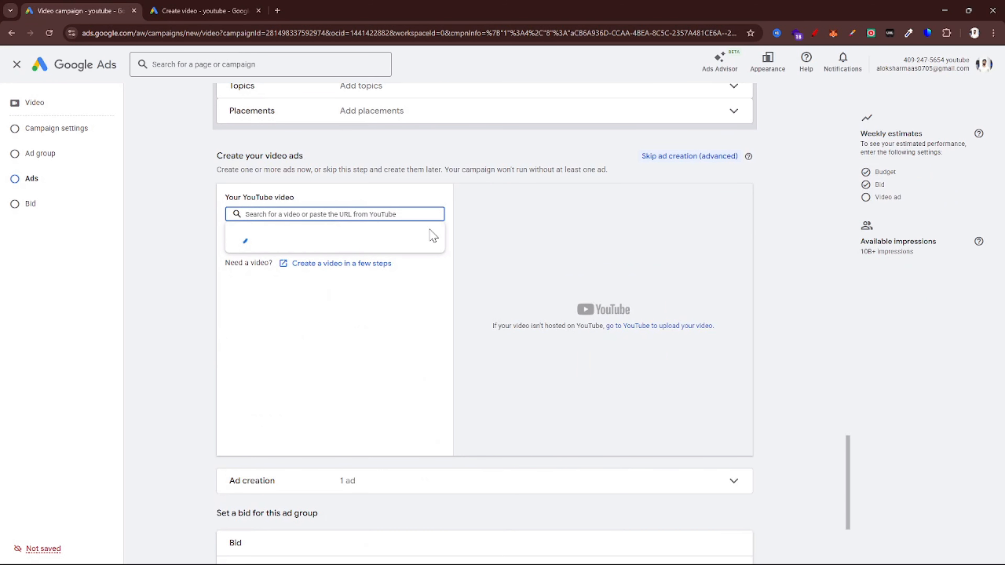
left_click(364, 348)
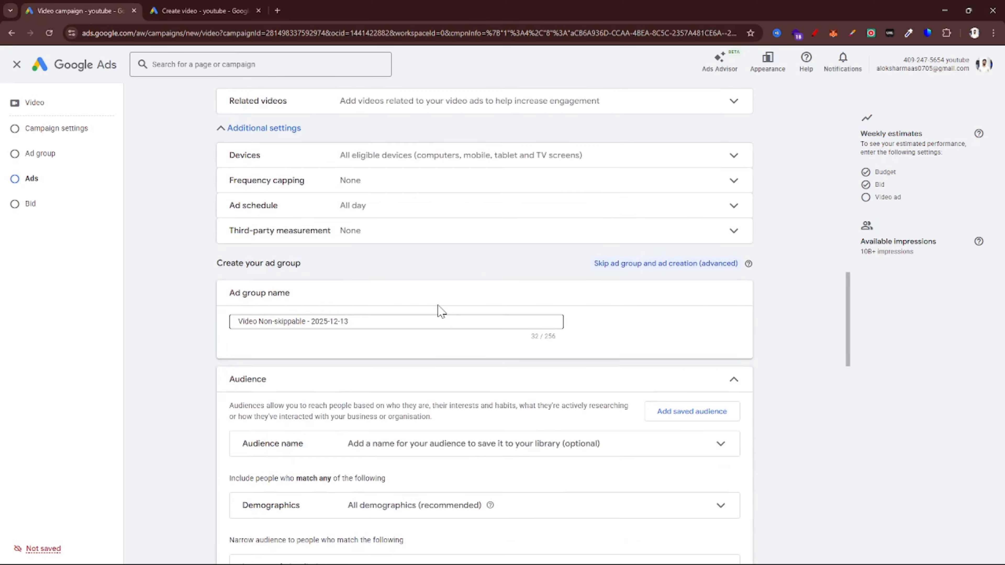
scroll(439, 310, "up", 15)
scroll(441, 311, "up", 2)
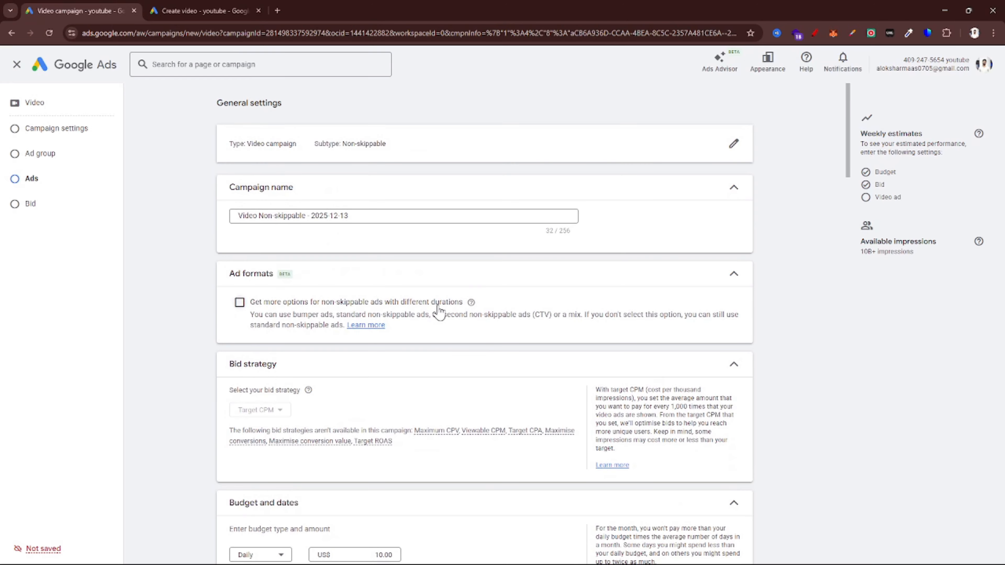
key("alt+Tab")
key("alt+Tab")
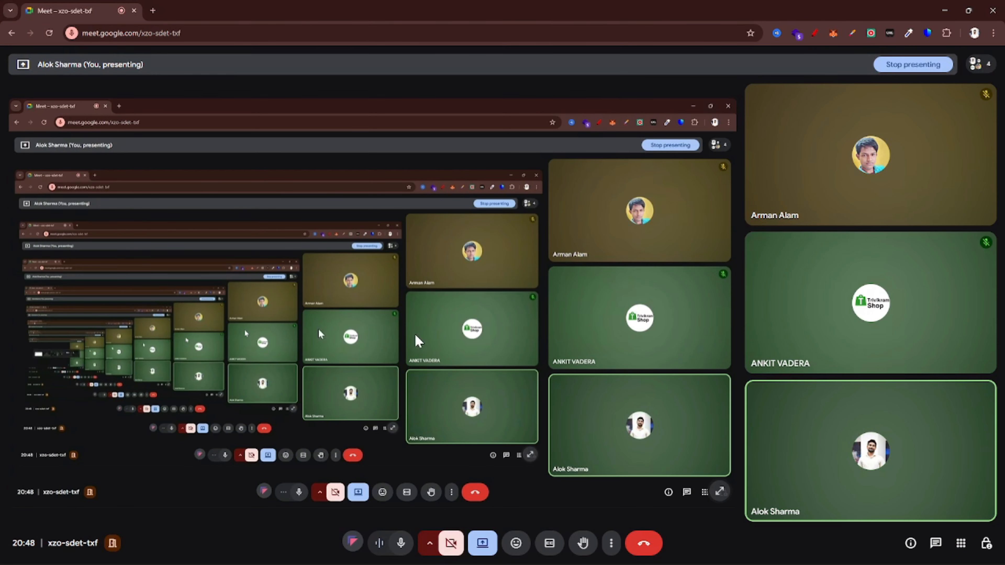
key("alt+Tab")
key("alt+Tab")
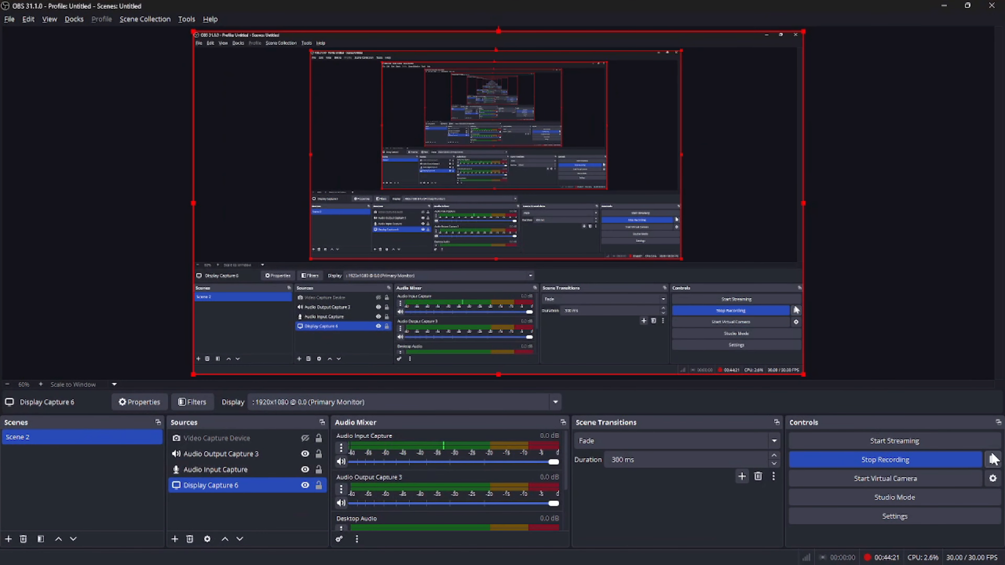
key("alt+Tab")
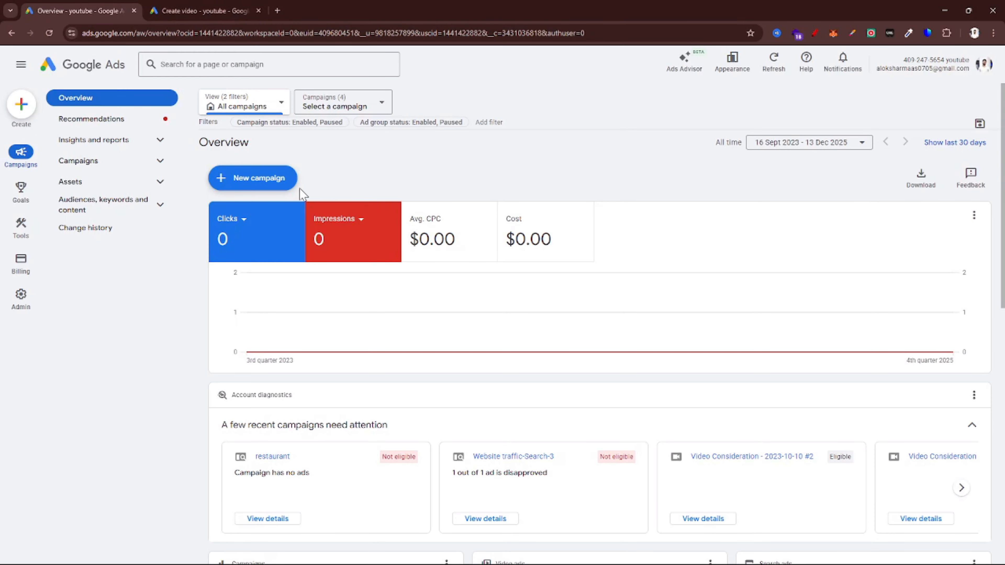
Step: Start a new campaign without guidance and choose Video as its campaign type
left_click(279, 189)
left_click(278, 190)
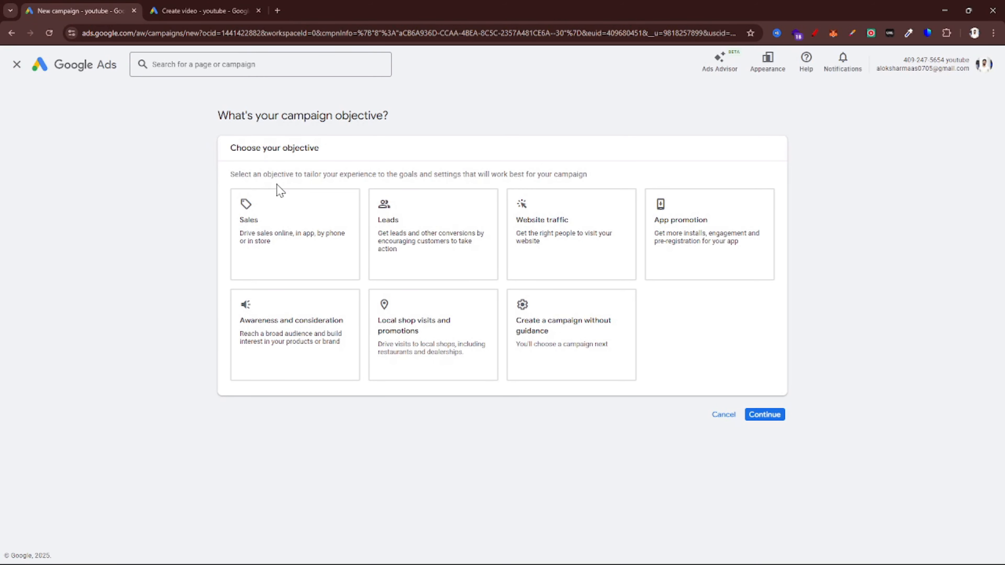
left_click(545, 362)
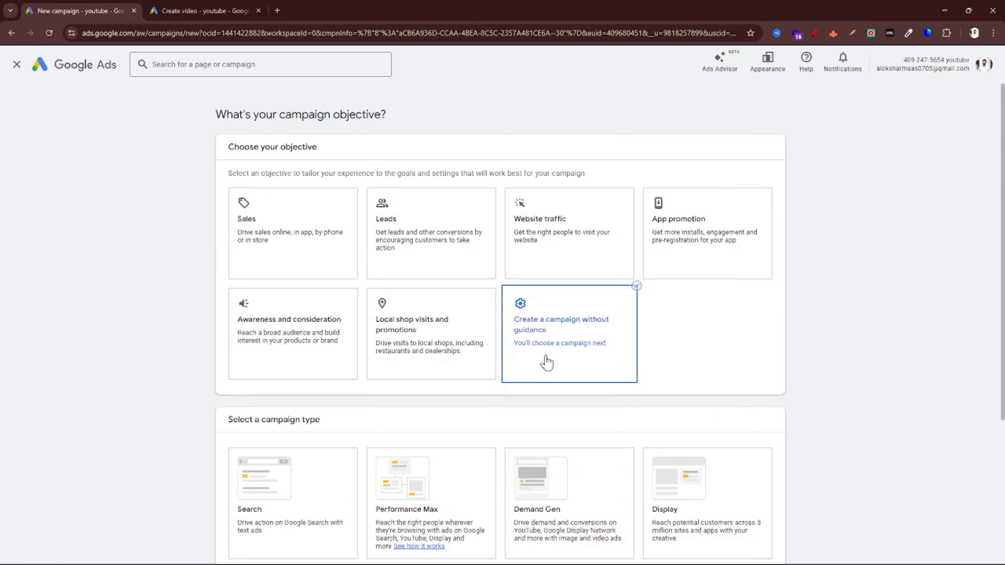
scroll(545, 362, "down", 5)
left_click(400, 412)
Step: Choose the Ad sequence subtype and continue by starting a new campaign instead of a saved draft
scroll(401, 411, "down", 3)
scroll(144, 197, "up", 2)
scroll(144, 196, "up", 2)
scroll(292, 200, "up", 3)
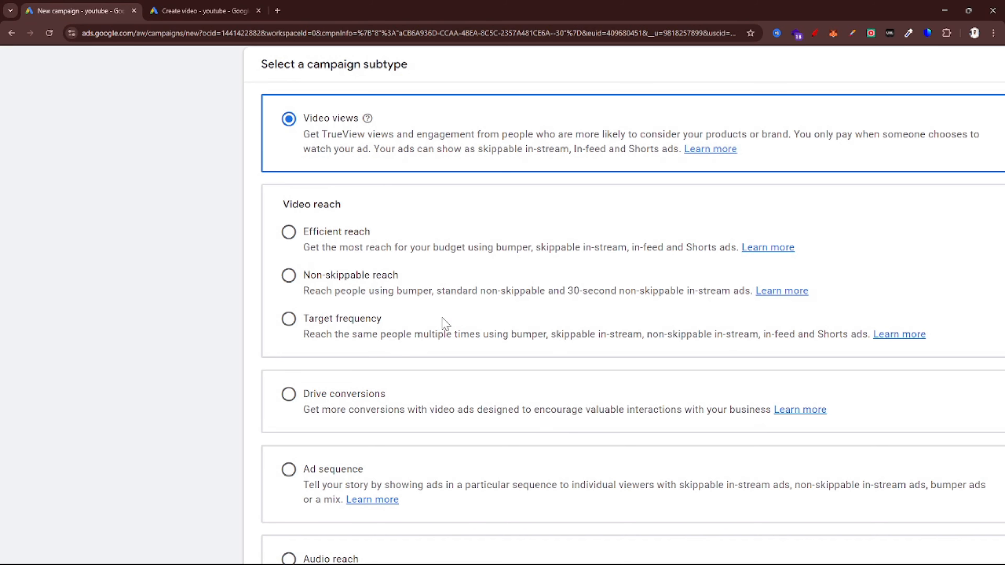
scroll(443, 322, "down", 6)
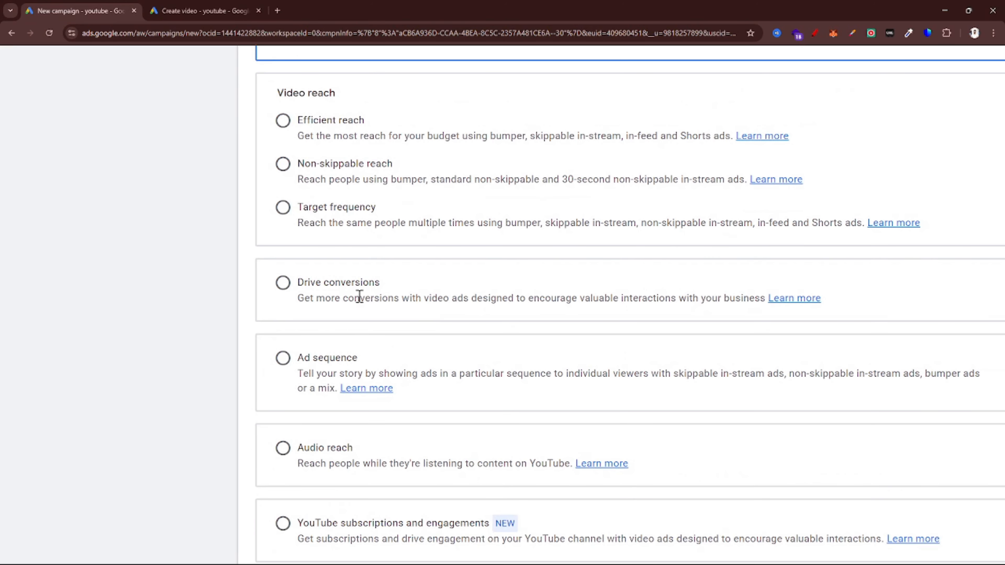
scroll(359, 296, "right", 3)
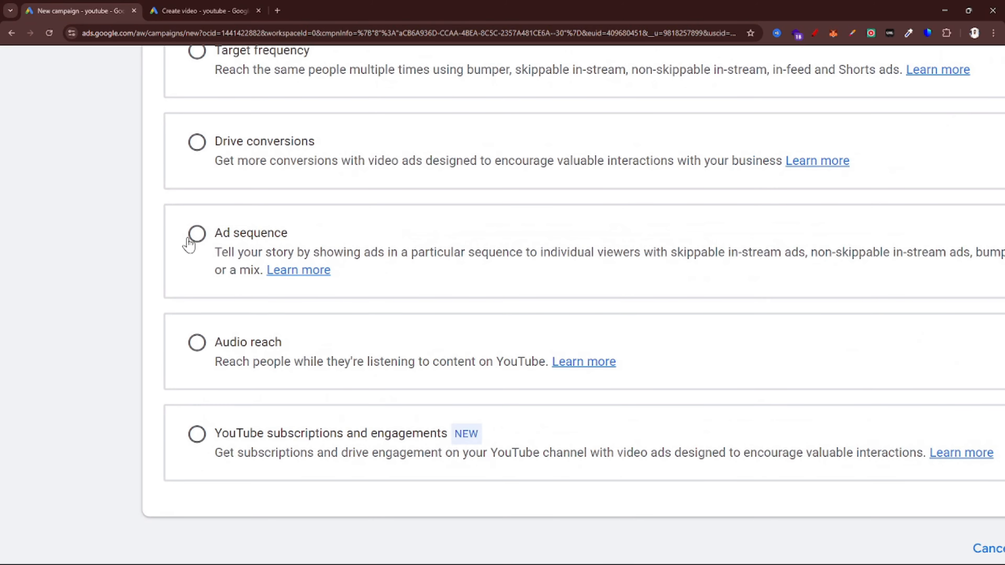
left_click(194, 234)
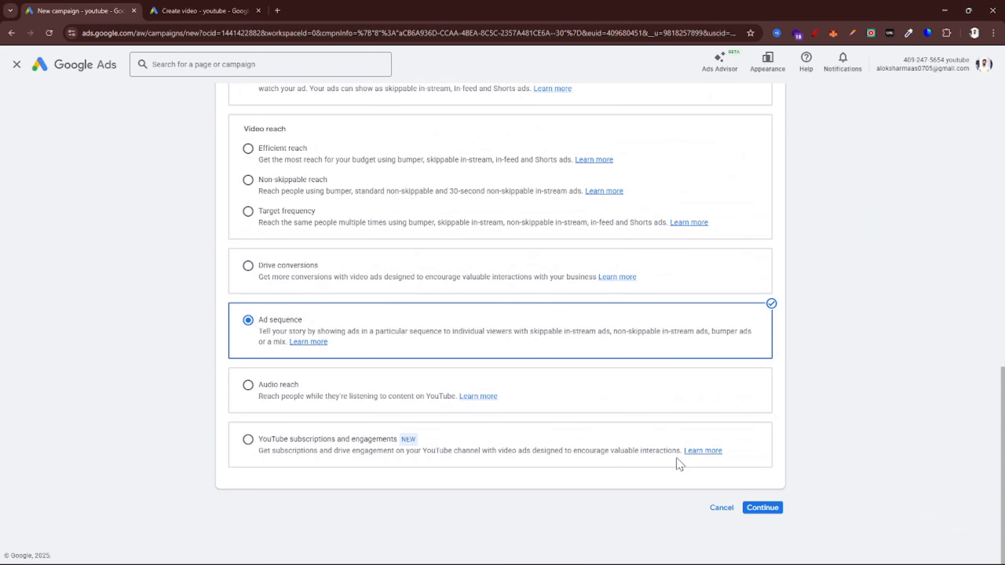
left_click(755, 506)
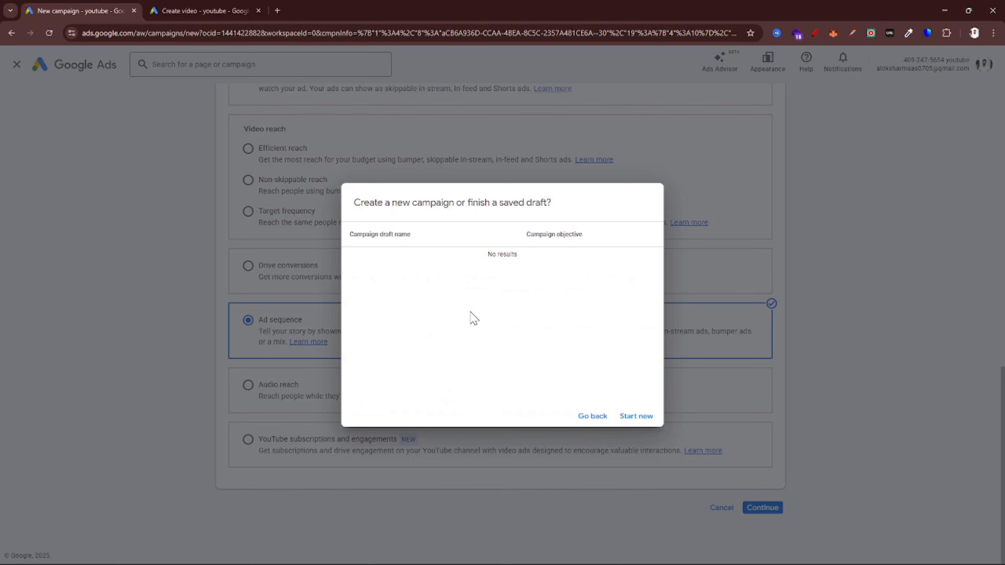
left_click(629, 422)
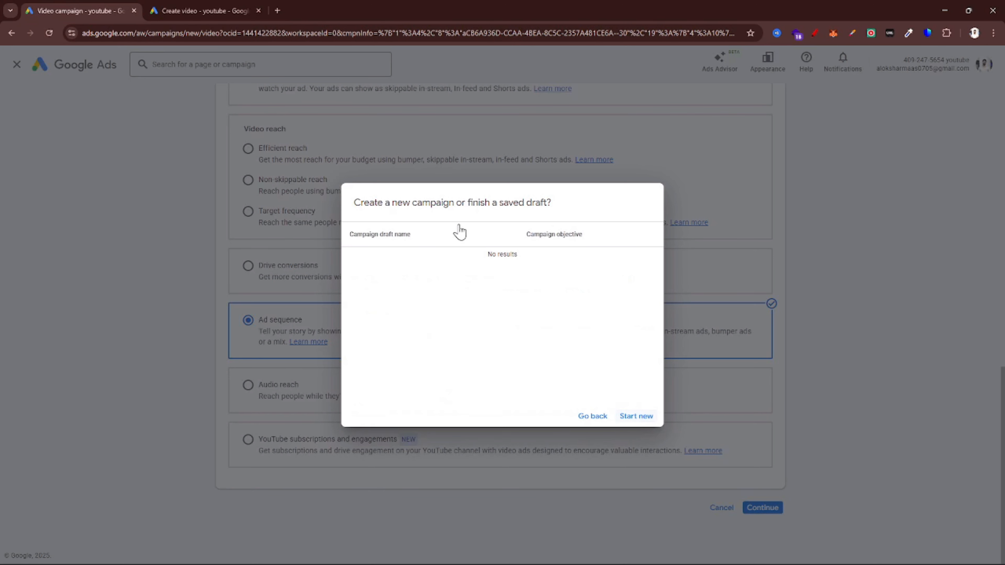
Step: Review the video ad sequence templates, comparing what Custom, Automatic, Introduce and reinforce, Prompt & inspire and Attract & direct each offer
scroll(477, 352, "down", 20)
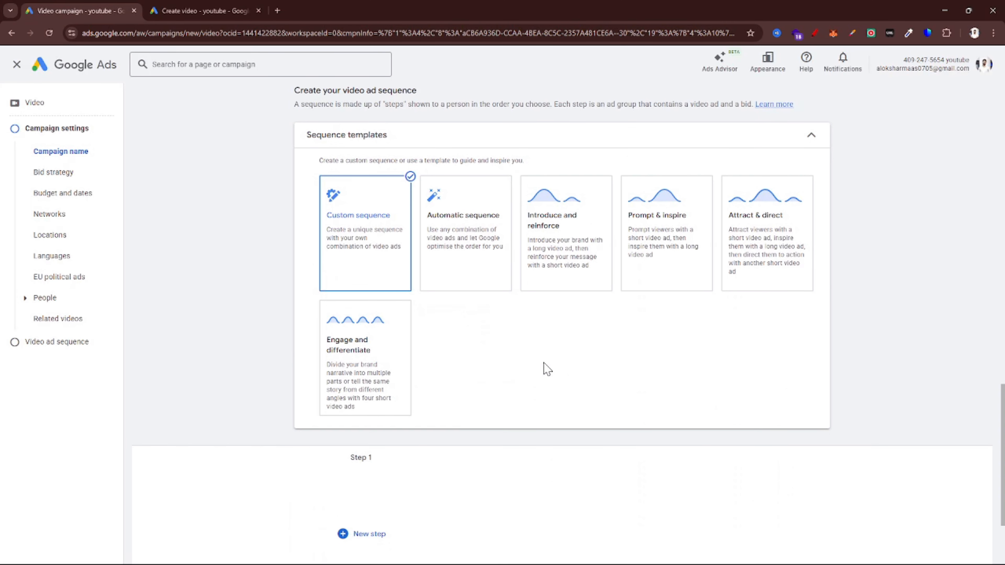
scroll(547, 369, "up", 2)
scroll(547, 369, "up", 5)
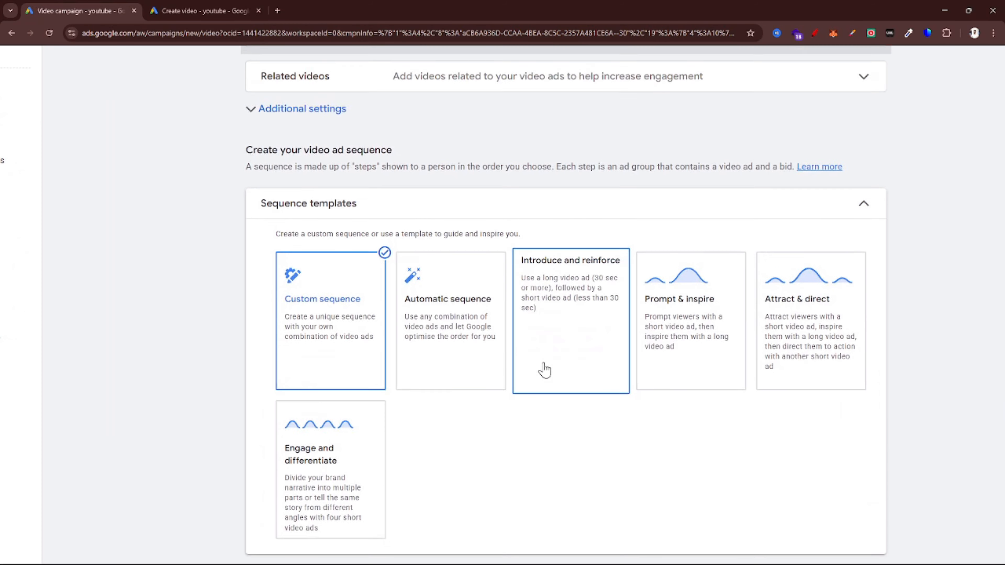
scroll(544, 369, "down", 3)
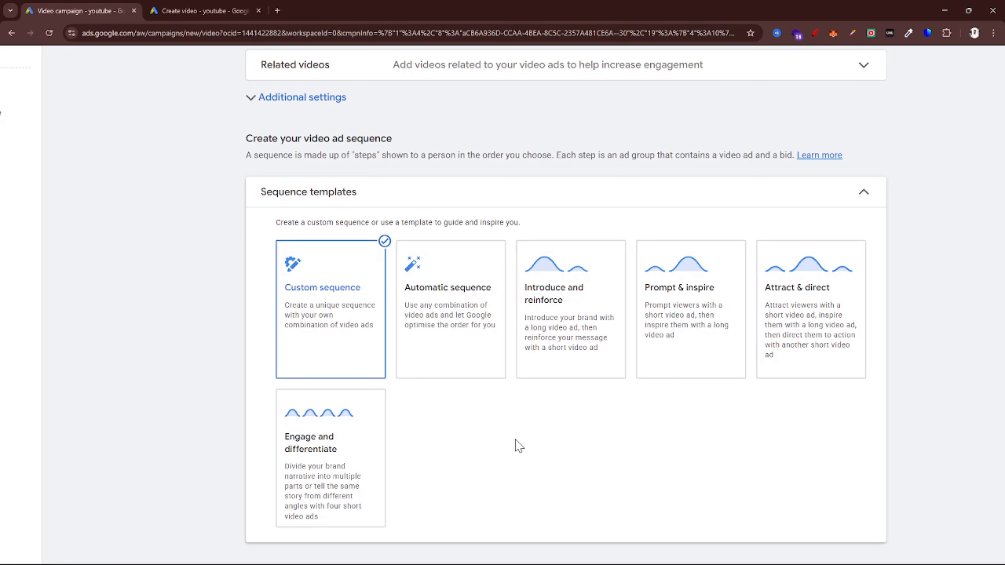
mouse_move(293, 342)
scroll(293, 342, "up", 3)
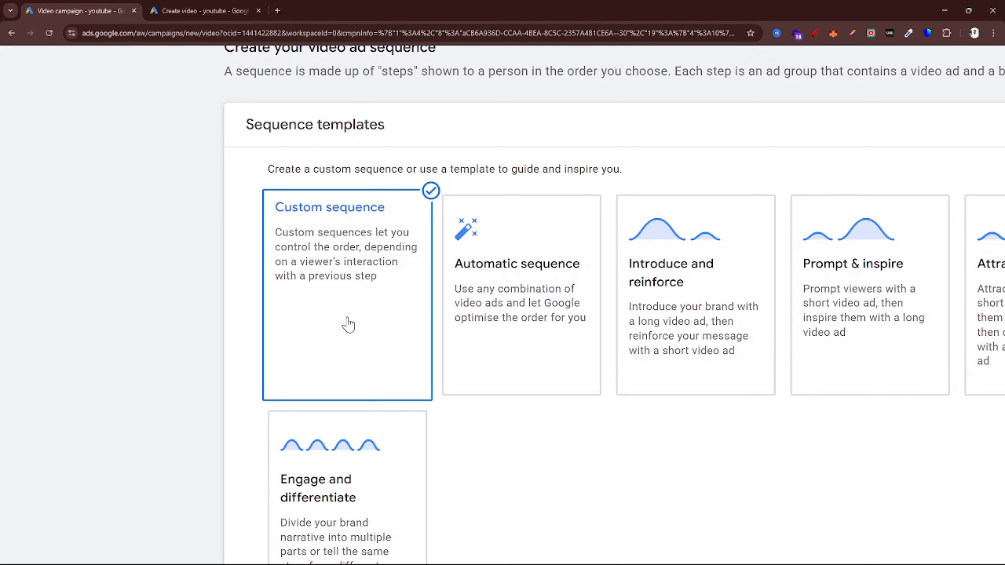
scroll(348, 324, "up", 1)
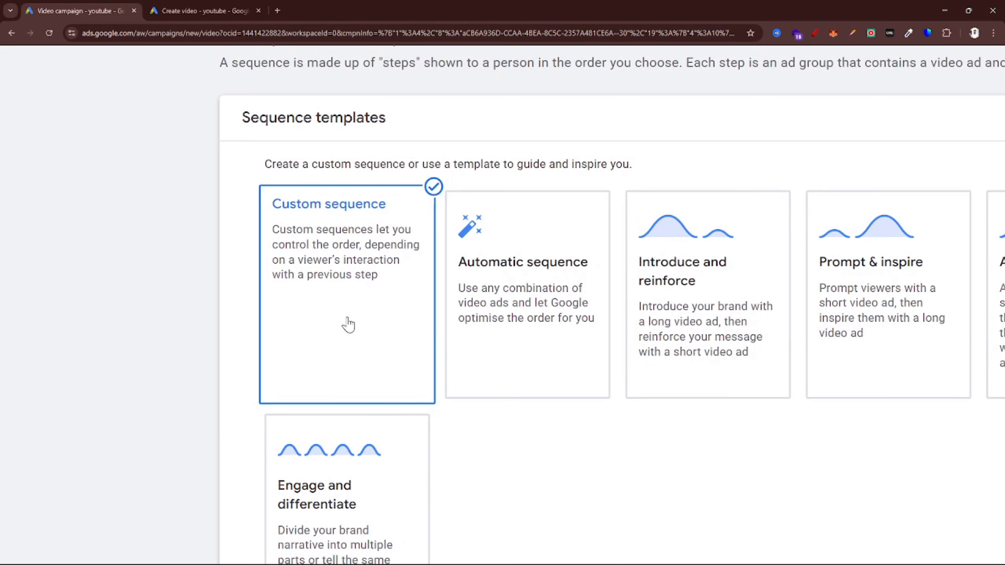
mouse_move(560, 336)
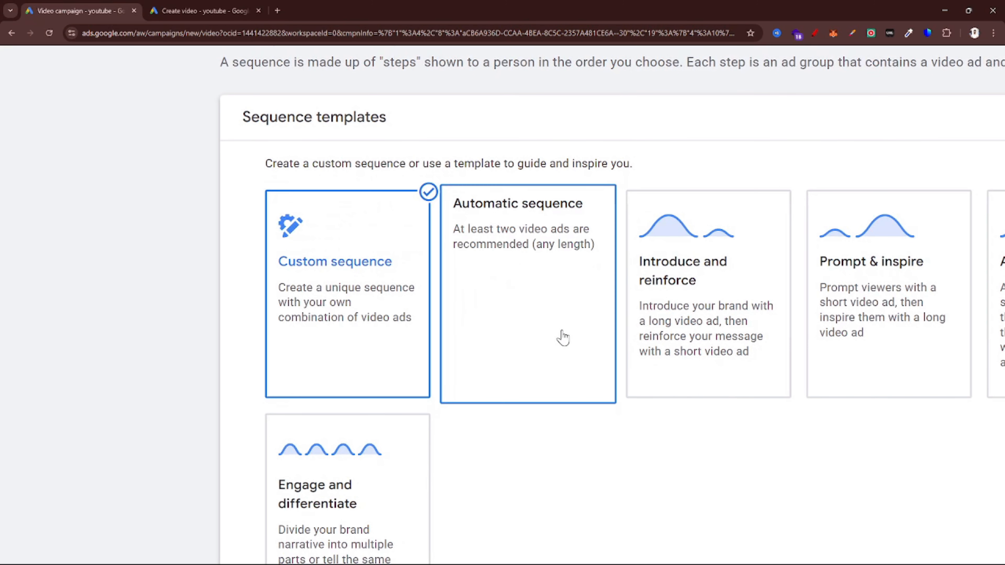
scroll(562, 337, "up", 1)
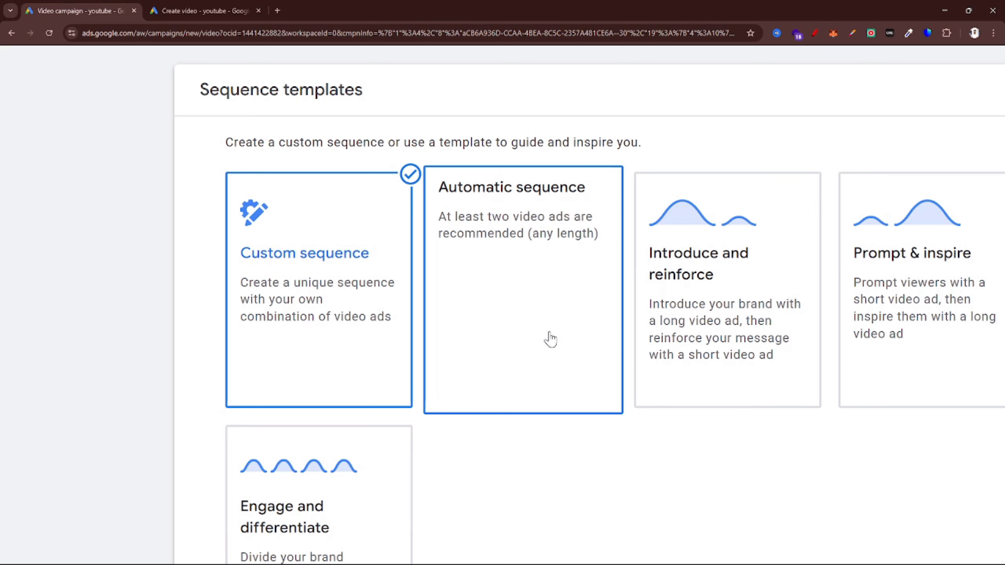
scroll(549, 339, "right", 2)
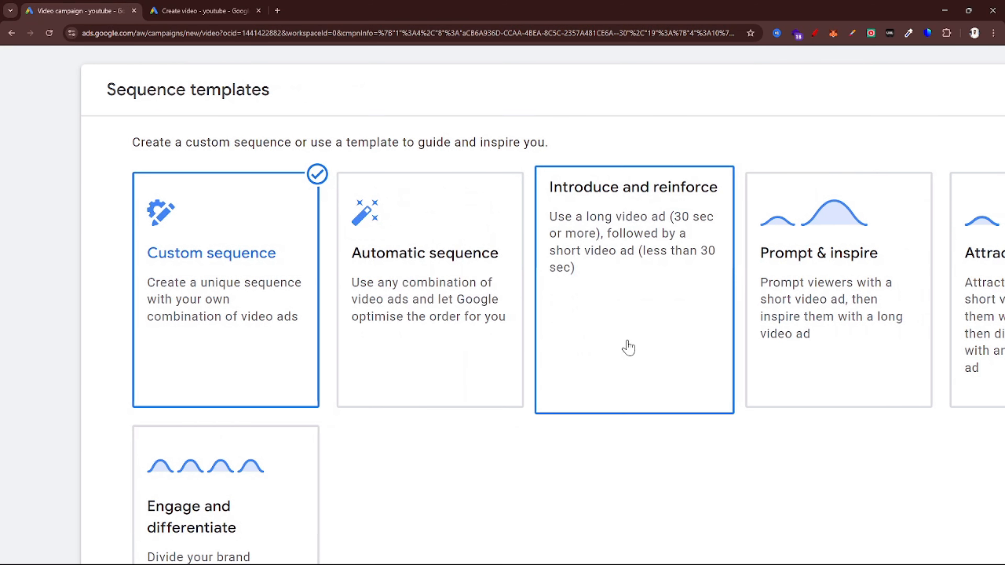
scroll(630, 428, "up", 2)
mouse_move(658, 316)
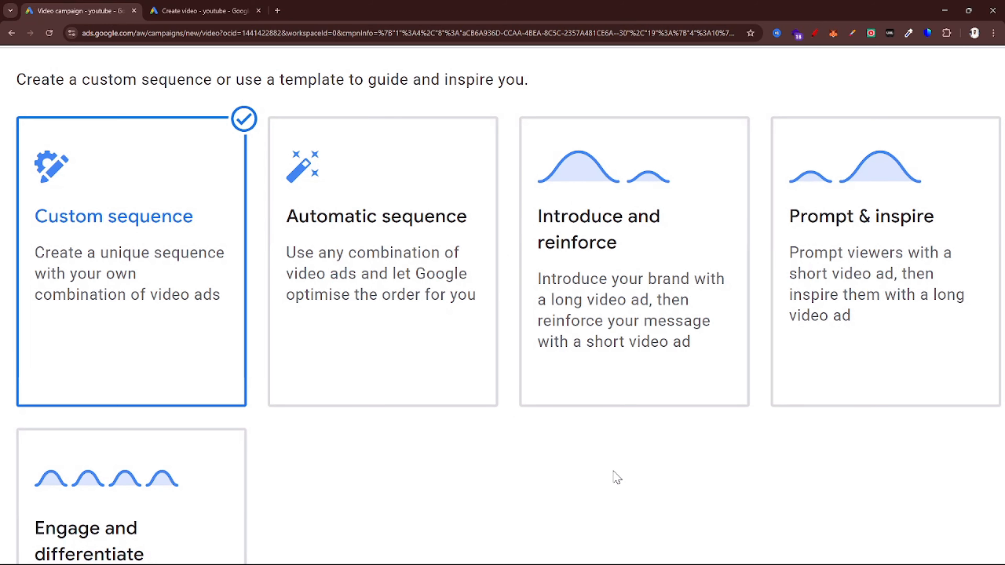
scroll(615, 478, "right", 5)
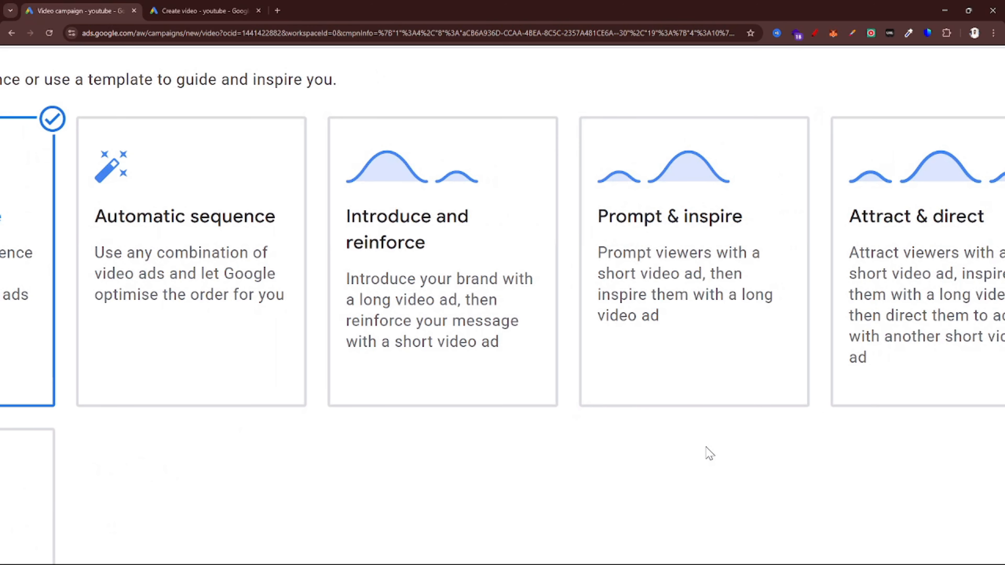
scroll(700, 275, "right", 5)
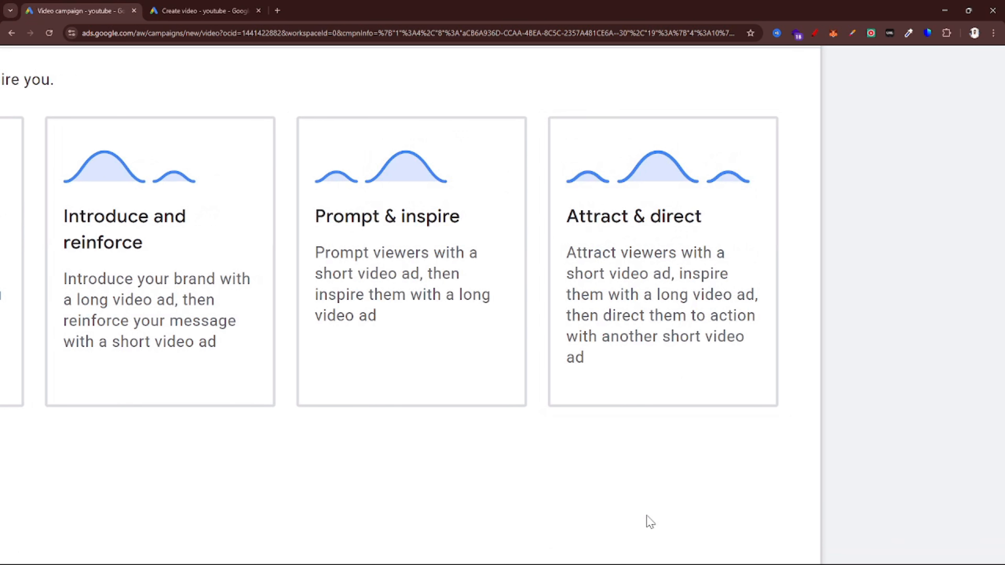
scroll(649, 521, "left", 5)
scroll(649, 520, "down", 7)
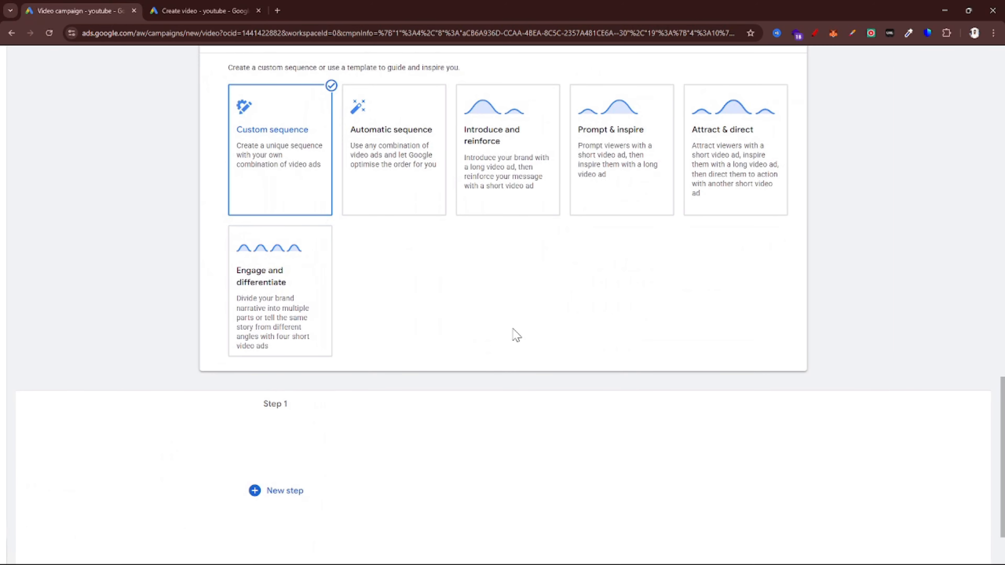
scroll(509, 351, "down", 2)
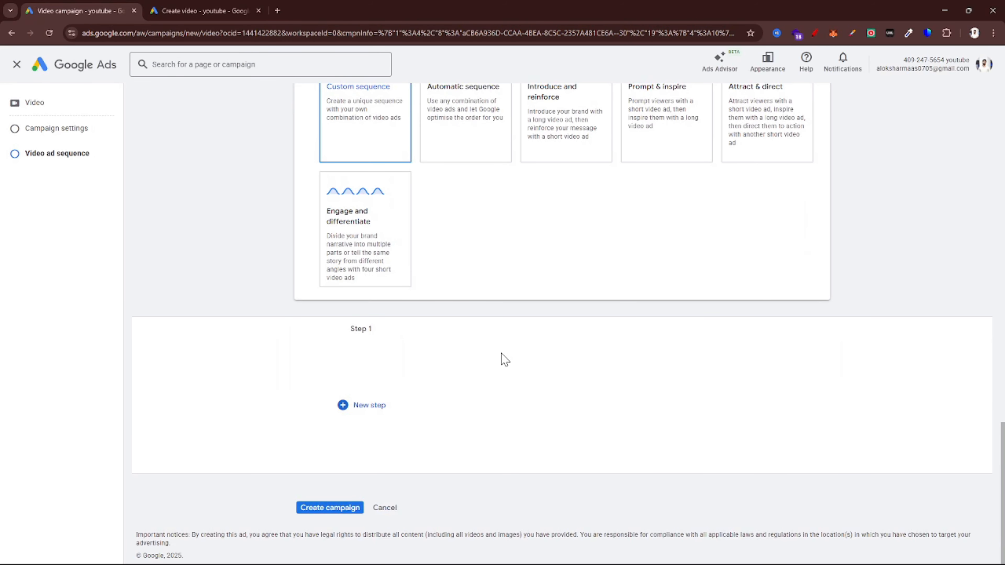
Step: Choose the Introduce and reinforce template for the video ad sequence
scroll(505, 359, "up", 3)
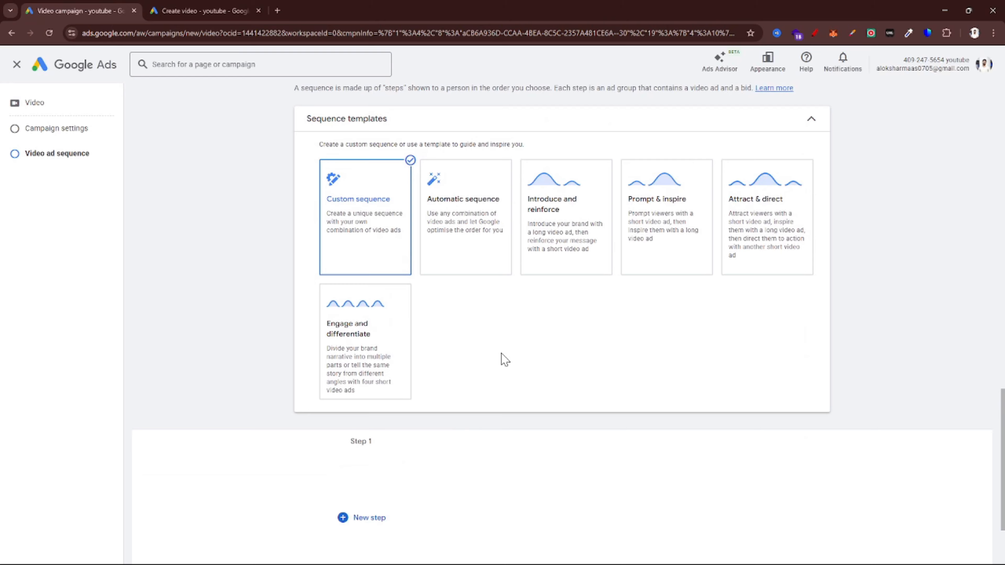
scroll(505, 360, "up", 15)
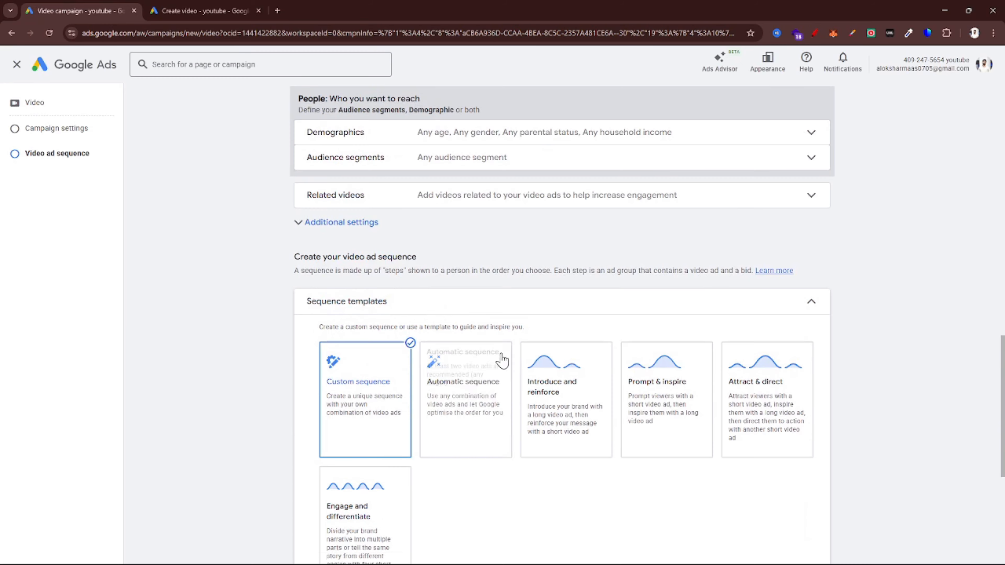
scroll(506, 359, "up", 9)
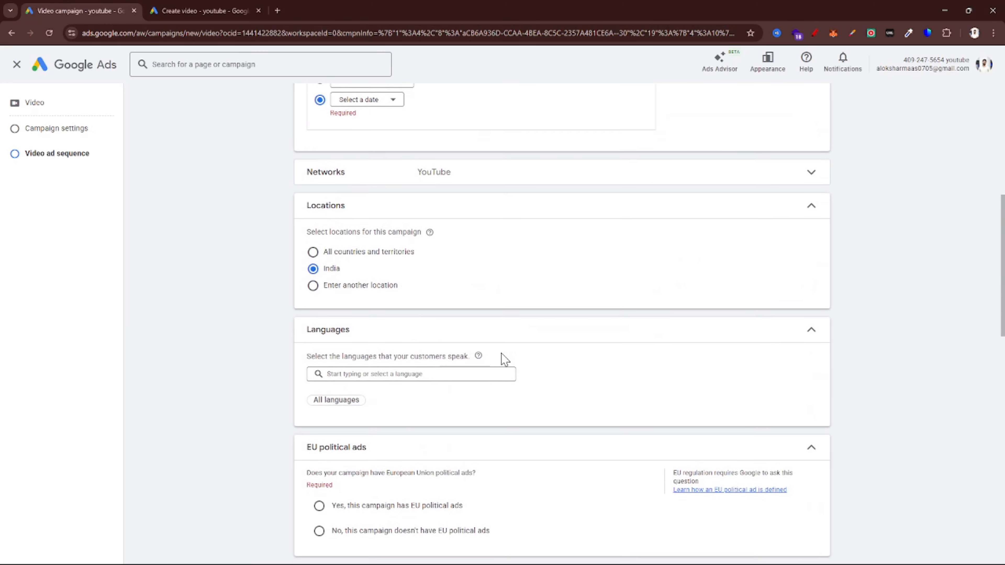
scroll(506, 360, "down", 20)
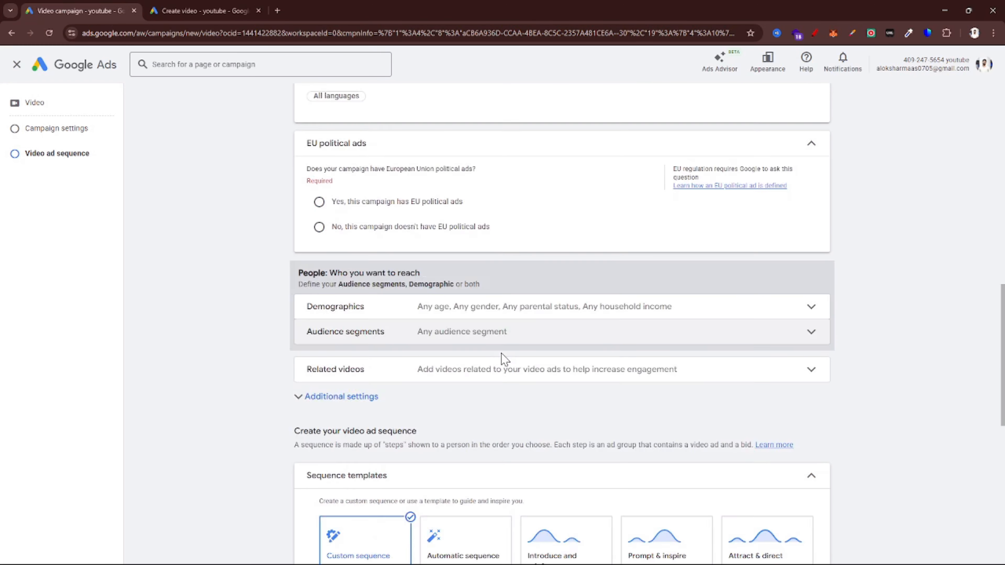
scroll(413, 382, "up", 3)
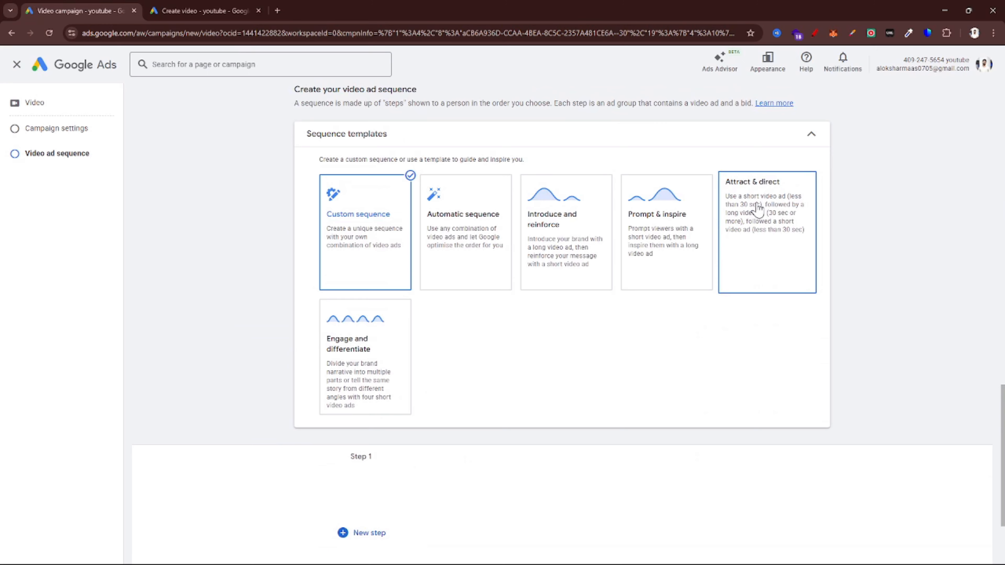
scroll(756, 202, "up", 3)
scroll(770, 285, "up", 3)
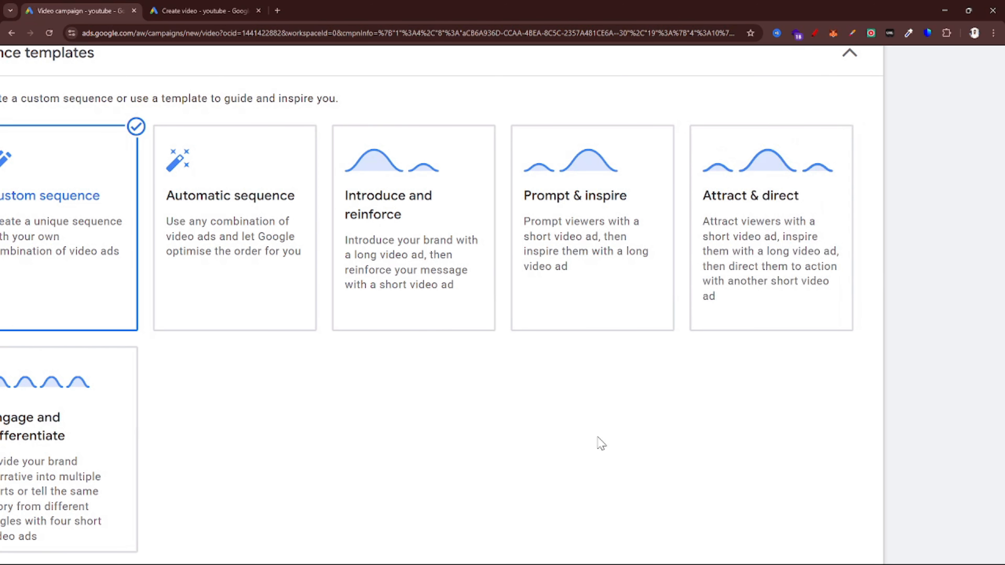
left_click(429, 256)
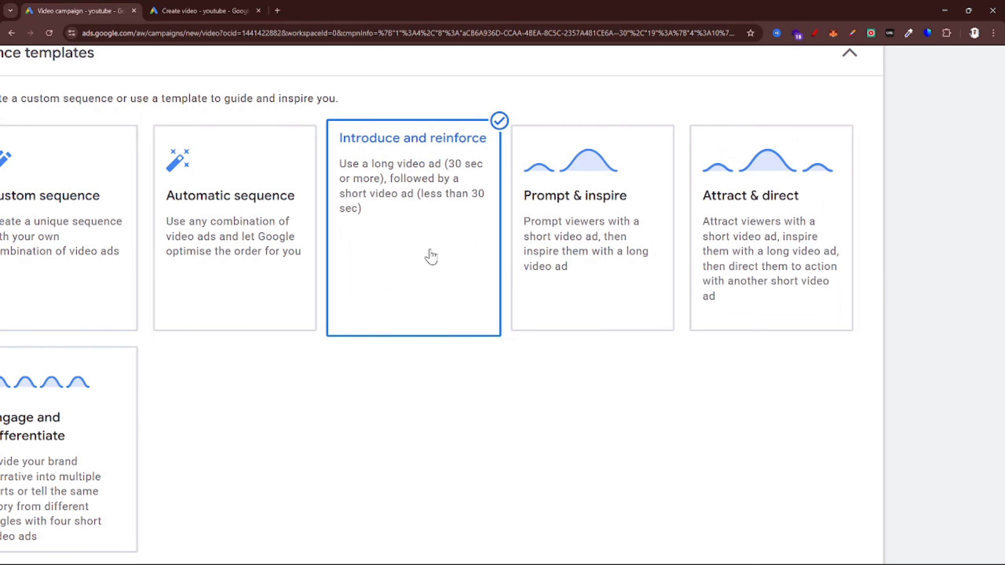
Step: Examine the two-step layout of the Introduce and reinforce sequence and read the recommended video length for each step
scroll(429, 256, "down", 6)
scroll(433, 428, "down", 3)
scroll(343, 384, "up", 3)
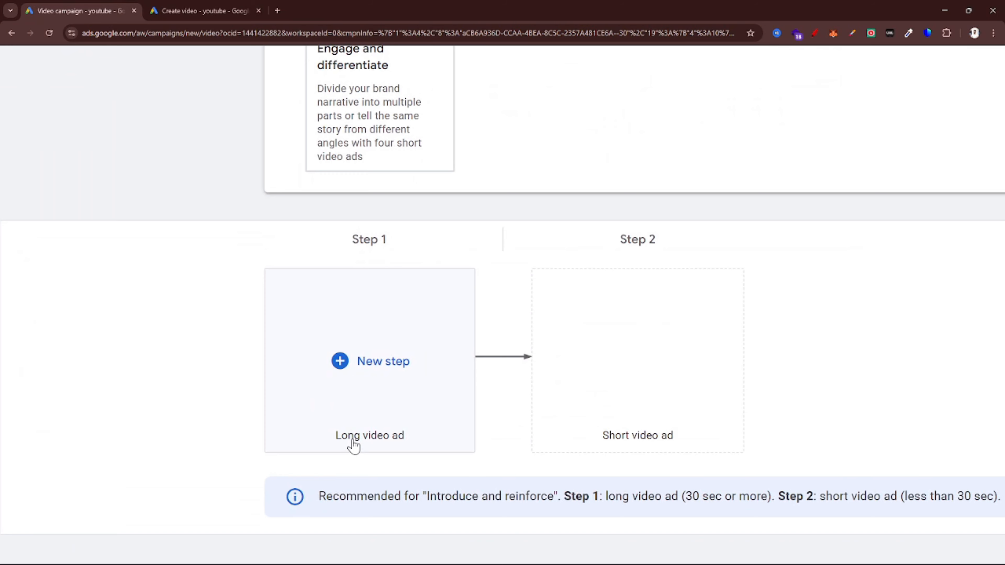
scroll(352, 441, "down", 3)
scroll(353, 441, "down", 3)
scroll(387, 448, "up", 5)
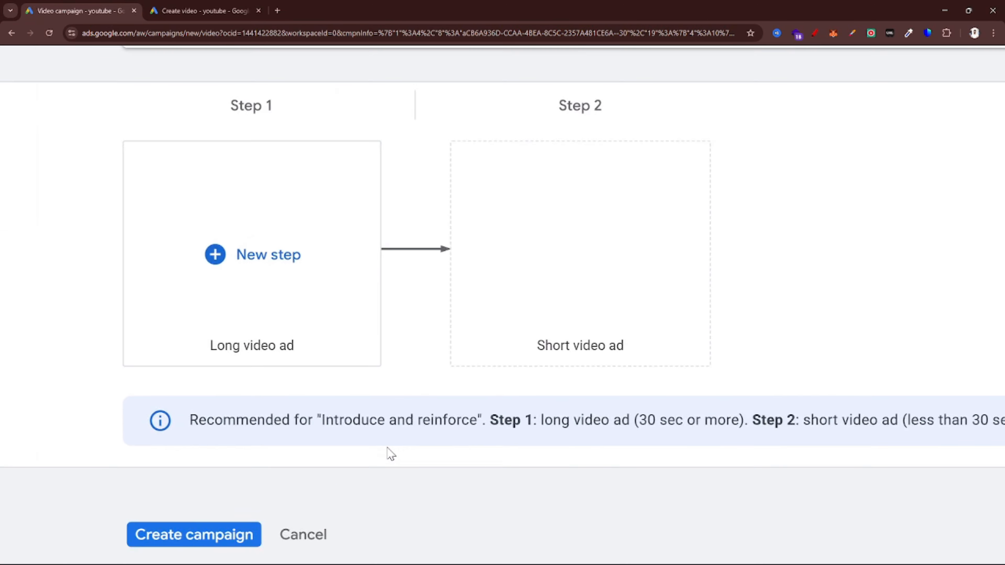
scroll(391, 454, "right", 2)
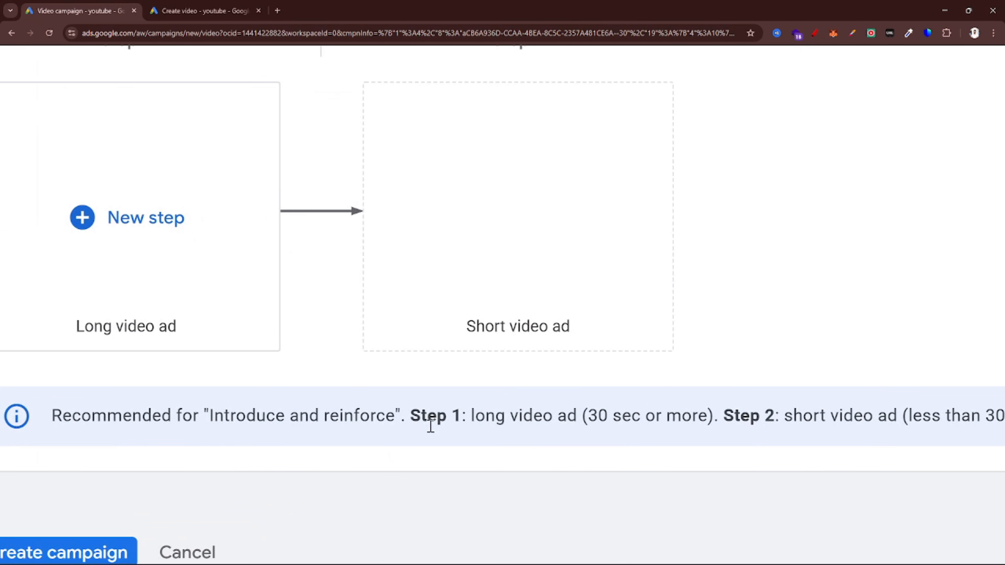
scroll(432, 428, "right", 2)
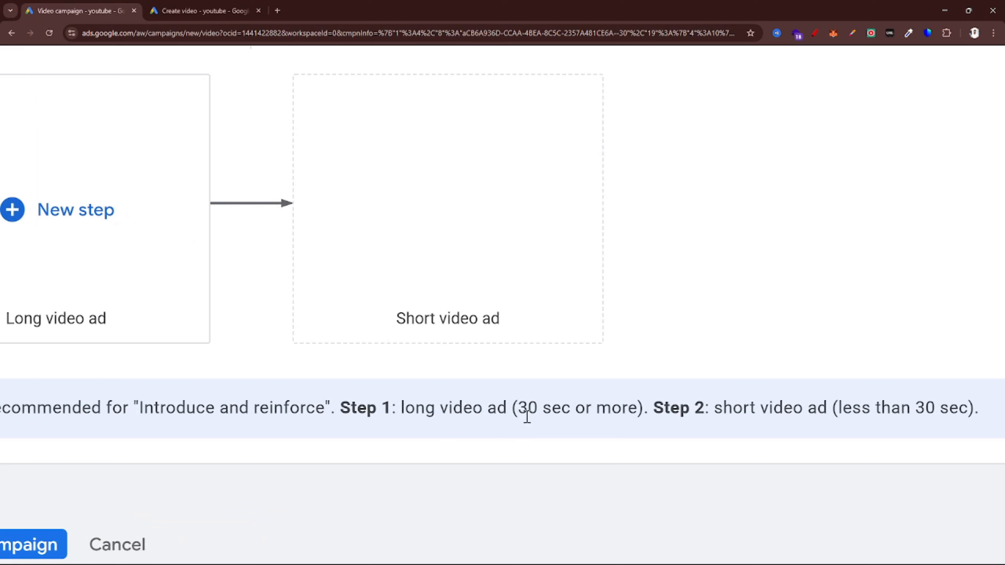
left_click_drag(522, 414, 637, 414)
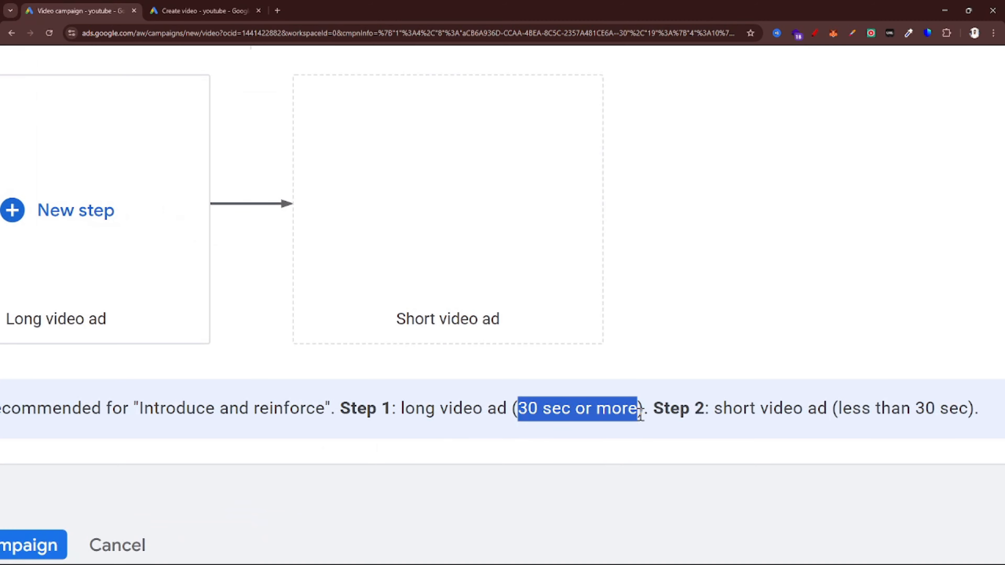
scroll(640, 414, "right", 4)
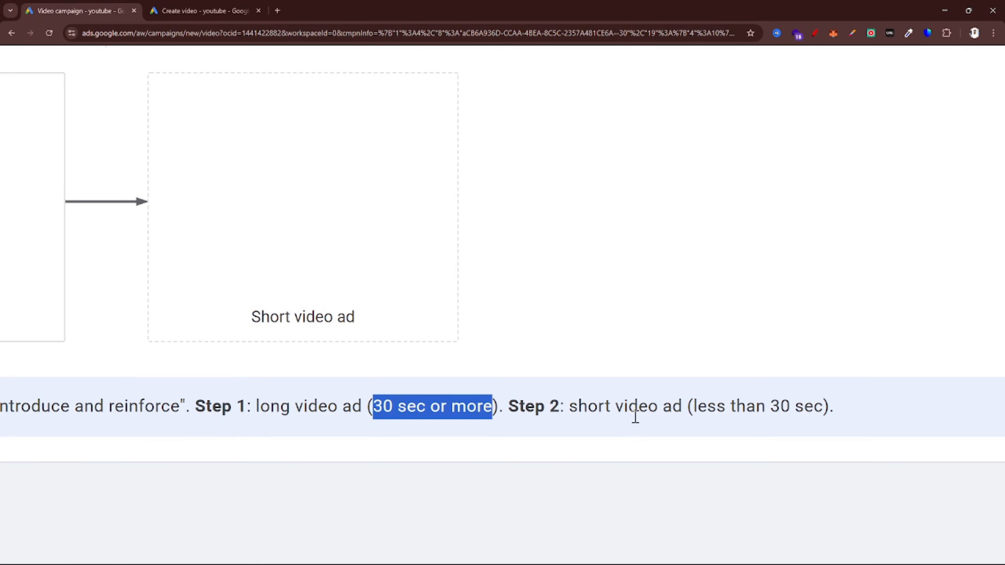
left_click_drag(694, 412, 834, 426)
scroll(834, 426, "down", 5)
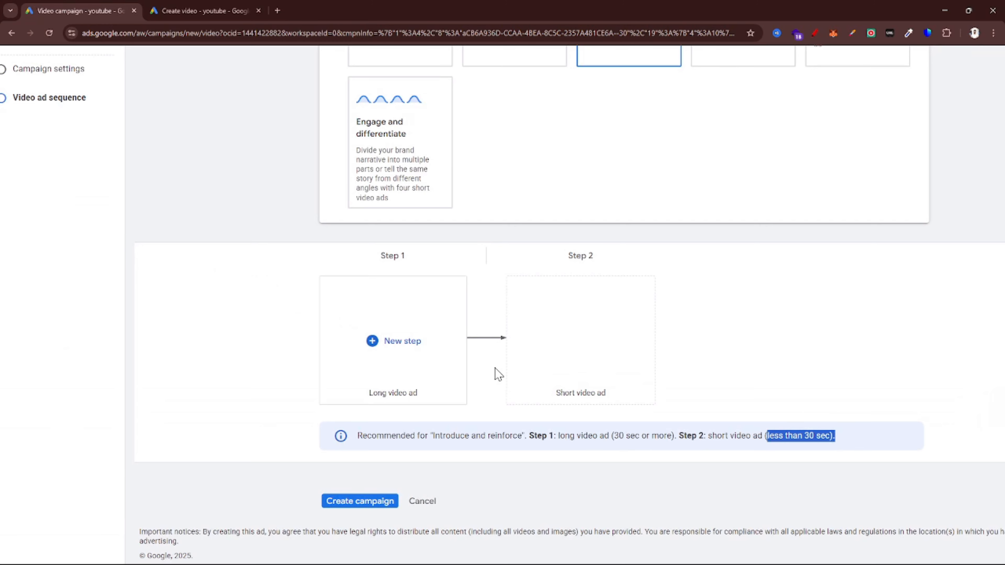
Step: Start a new sequence step for the long video ad and activate its YouTube video search
left_click(382, 341)
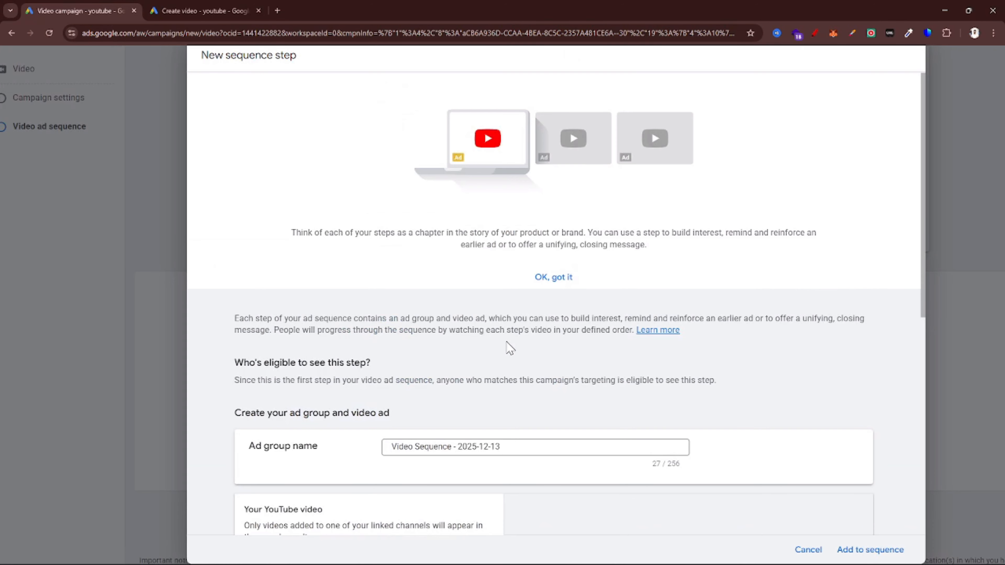
scroll(539, 350, "down", 6)
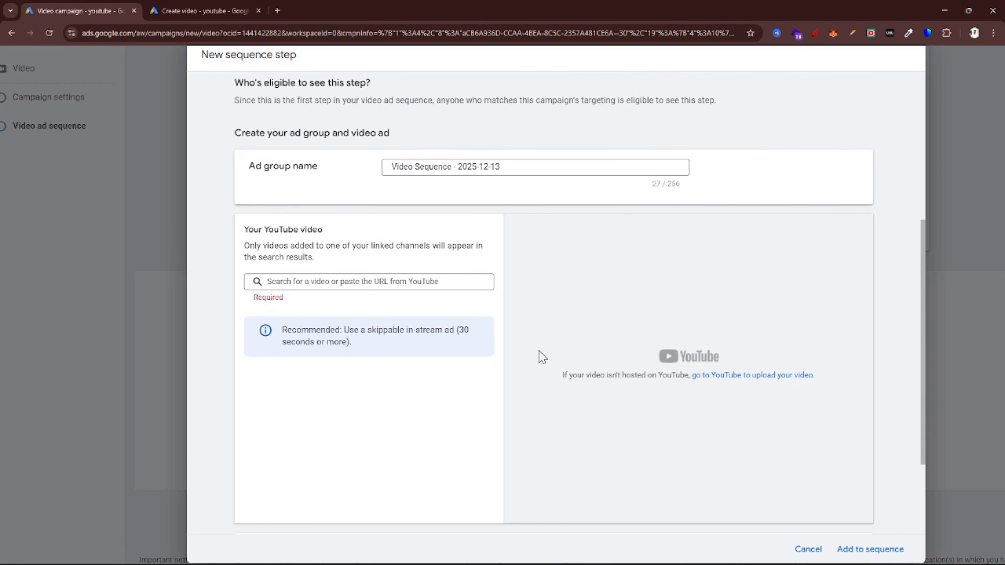
left_click(359, 284)
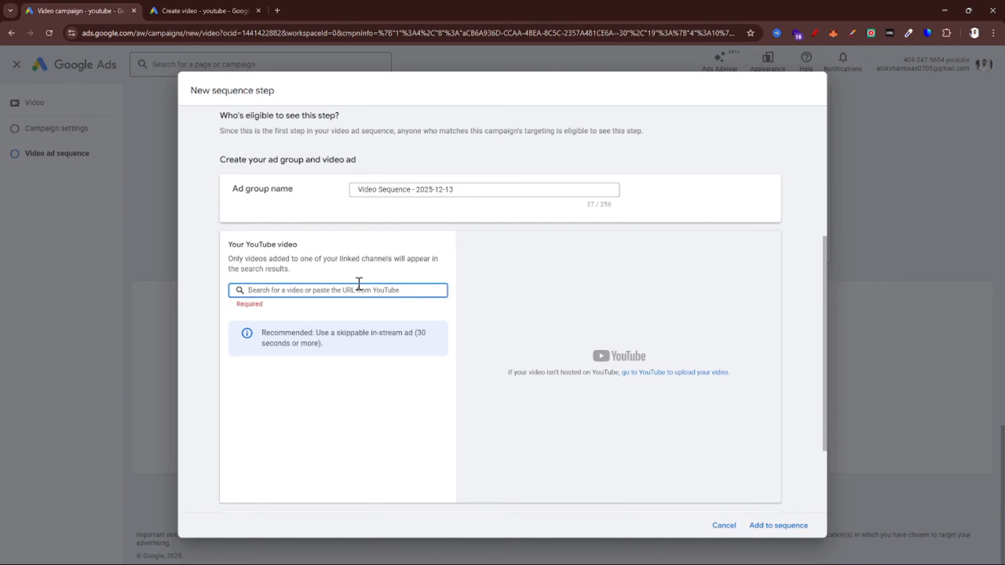
scroll(421, 217, "up", 5)
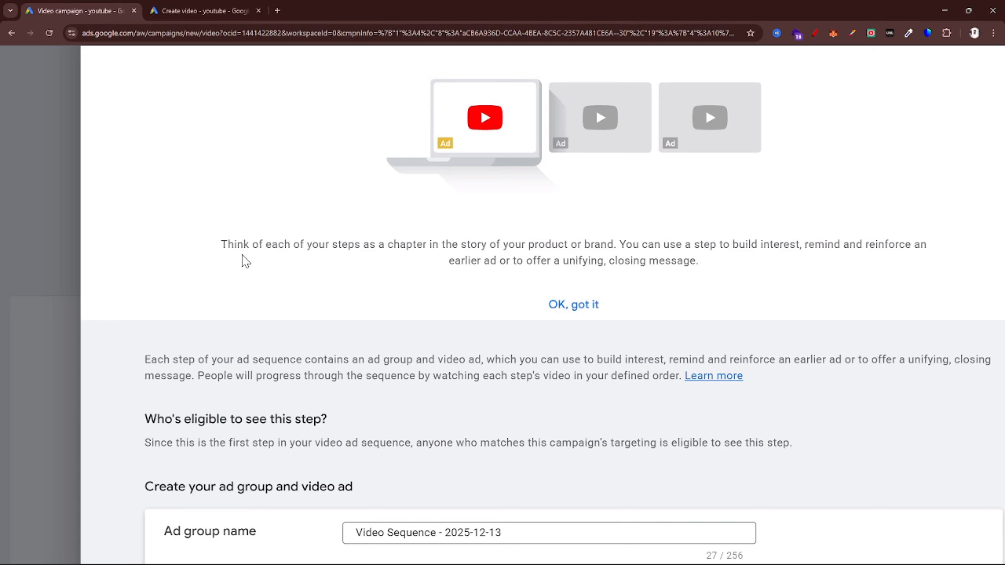
scroll(243, 256, "down", 5)
scroll(498, 428, "down", 5)
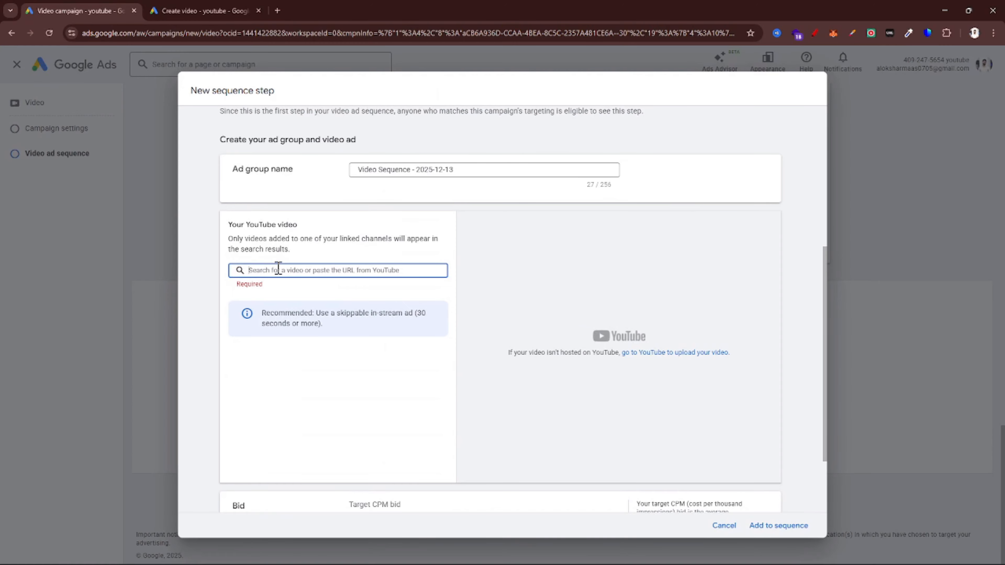
scroll(283, 348, "up", 5)
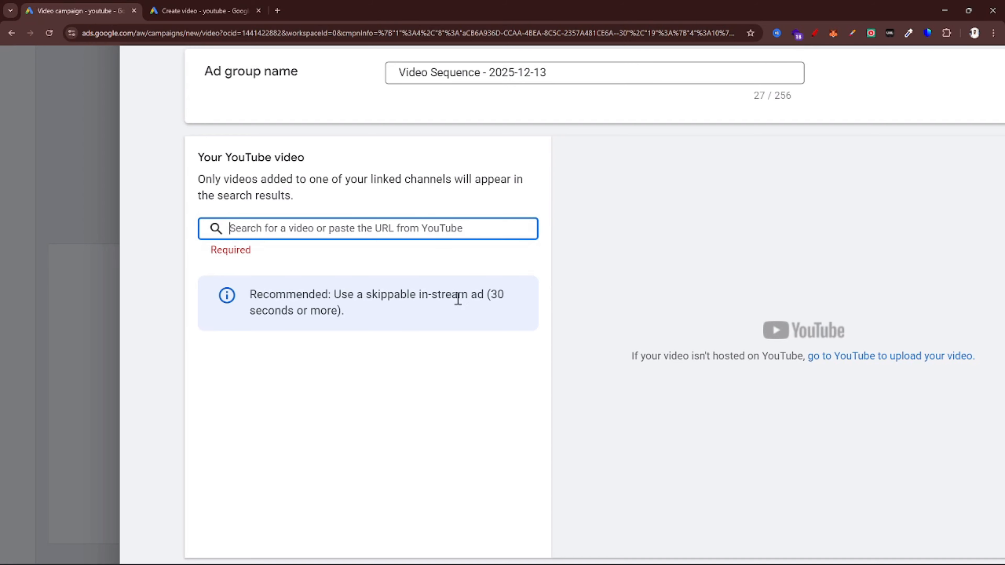
Step: Switch to the second browser tab, open youtube.com there and skim its home feed
left_click(177, 4)
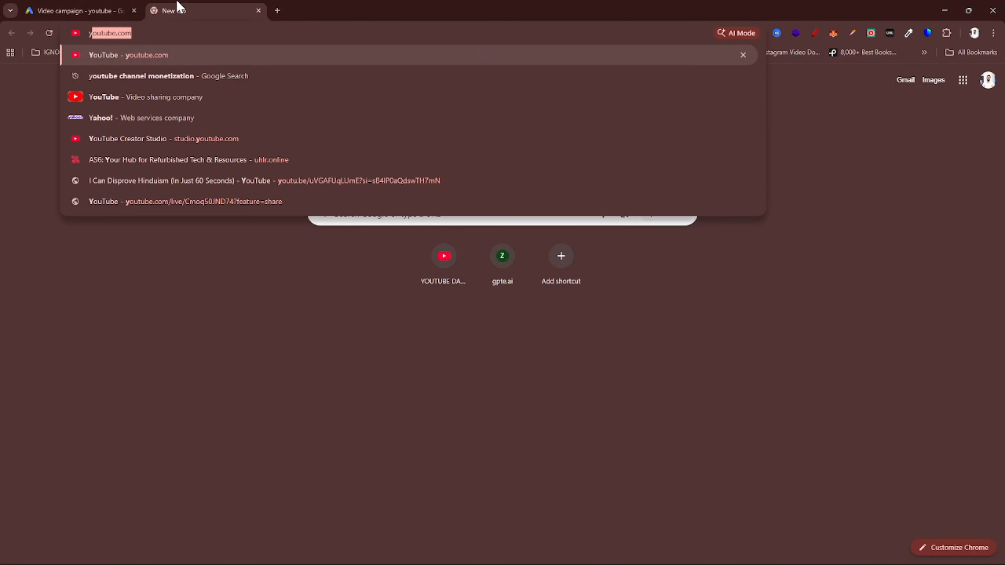
key("Return")
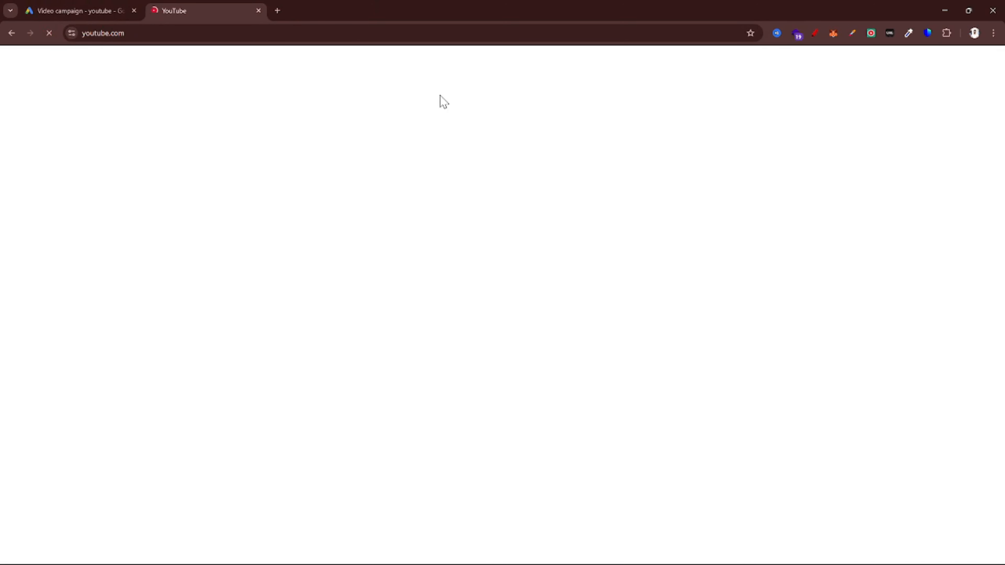
left_click(75, 8)
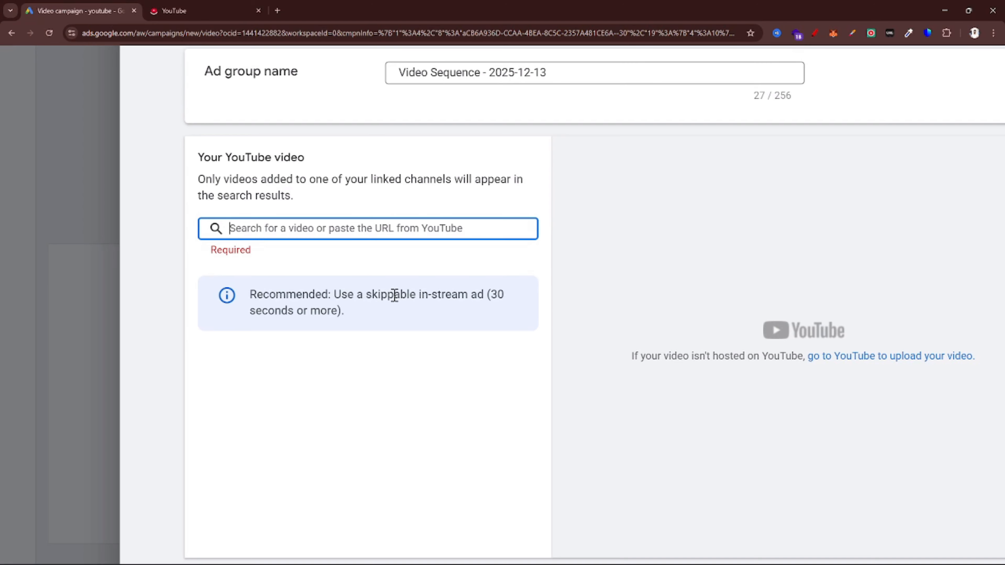
left_click(218, 7)
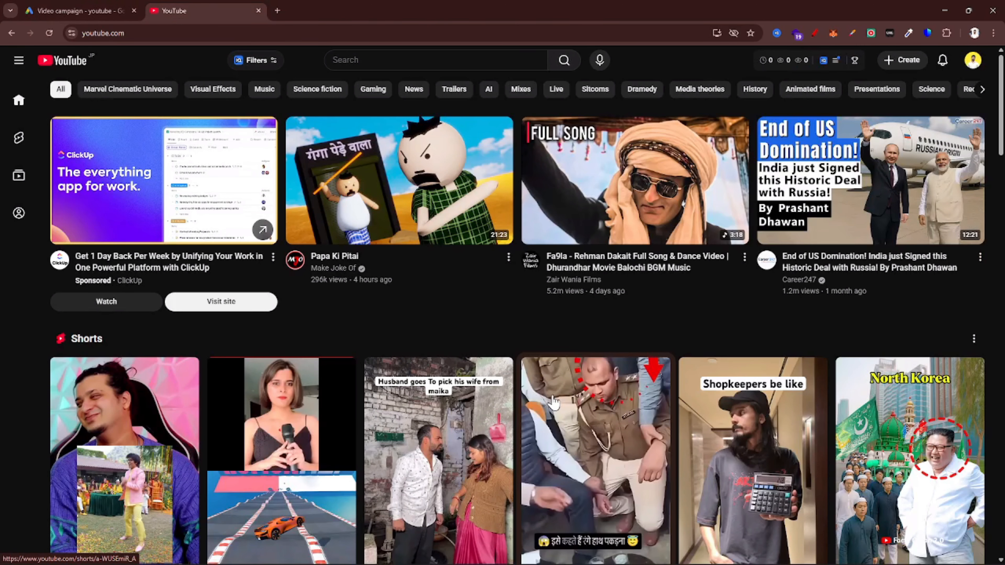
scroll(553, 402, "down", 15)
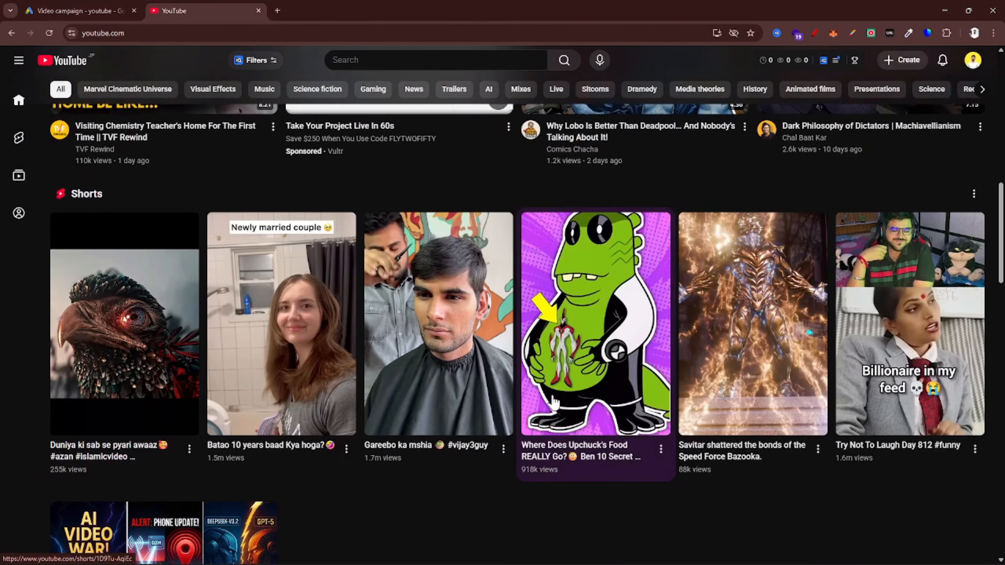
scroll(553, 402, "up", 15)
Step: Search YouTube for Puma and open the official PUMA channel
left_click(401, 56)
type("P")
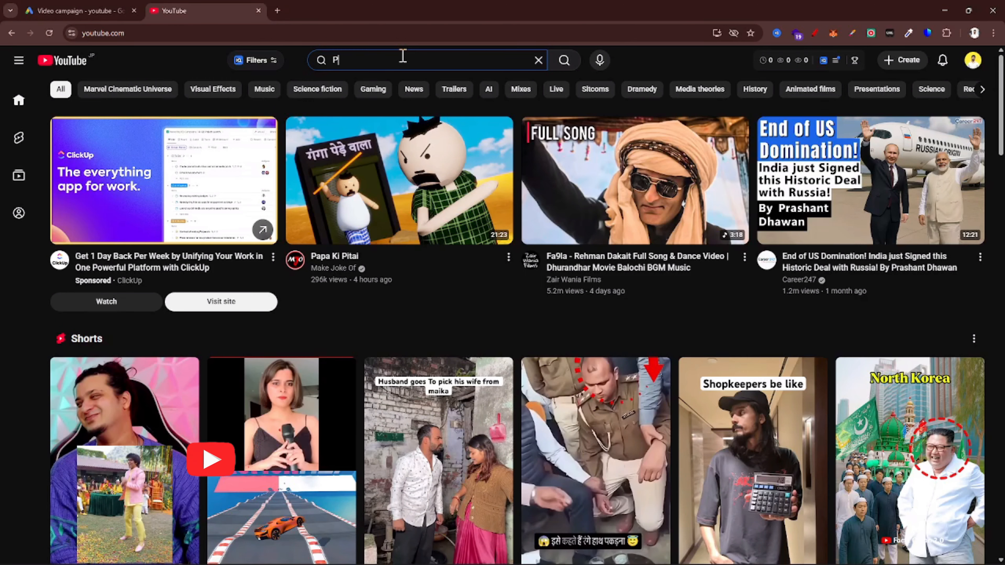
type("uma")
key("Return")
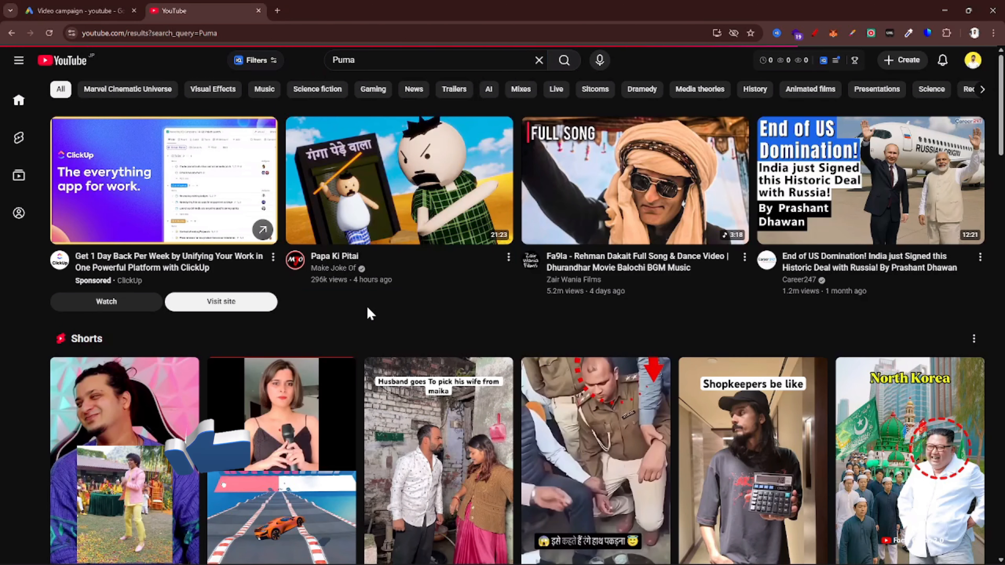
scroll(391, 336, "down", 10)
scroll(392, 337, "down", 10)
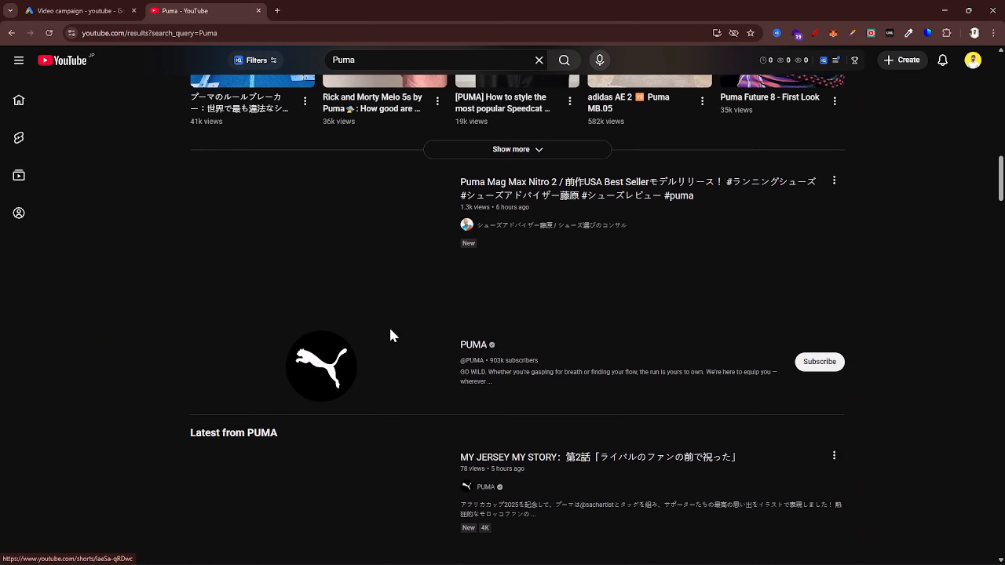
left_click(468, 347)
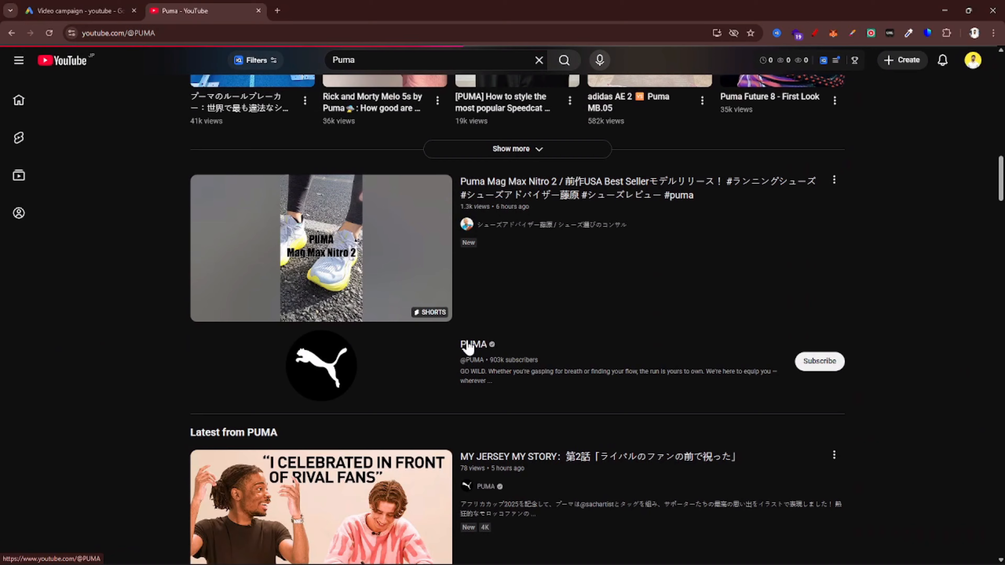
Step: Open the video "PUMA Welcomes You To the FUTURE Flow House" from the PUMA channel's videos
scroll(467, 344, "down", 3)
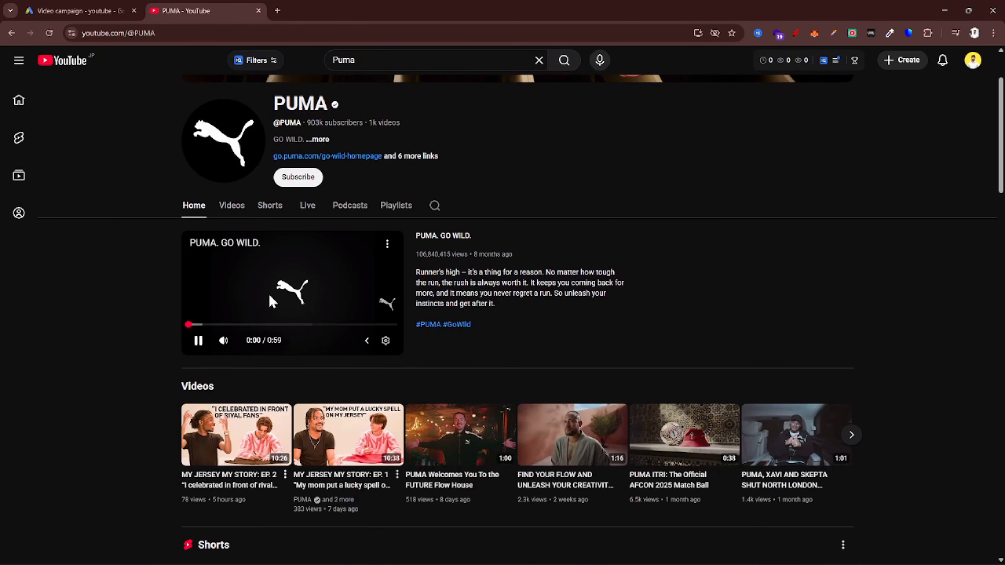
scroll(397, 363, "down", 4)
mouse_move(502, 321)
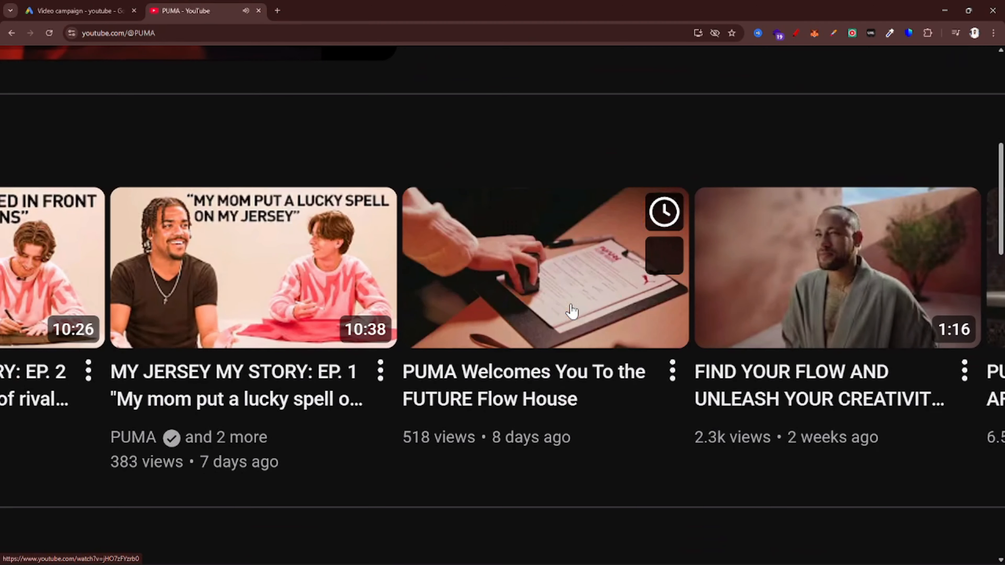
left_click(571, 311)
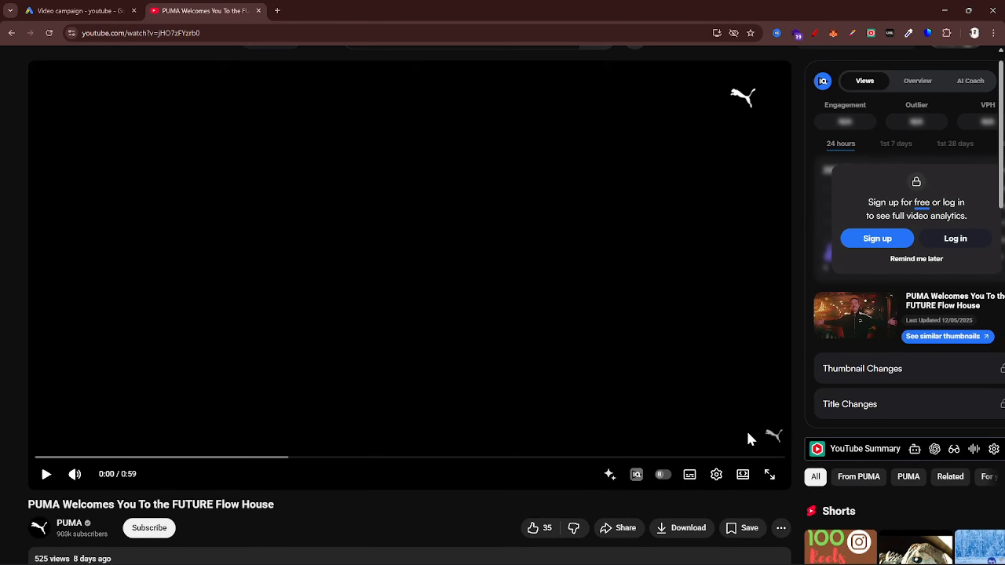
Step: Copy the PUMA video's URL and paste it into the new sequence step's YouTube video search in Google Ads
left_click(346, 34)
key("ctrl+c")
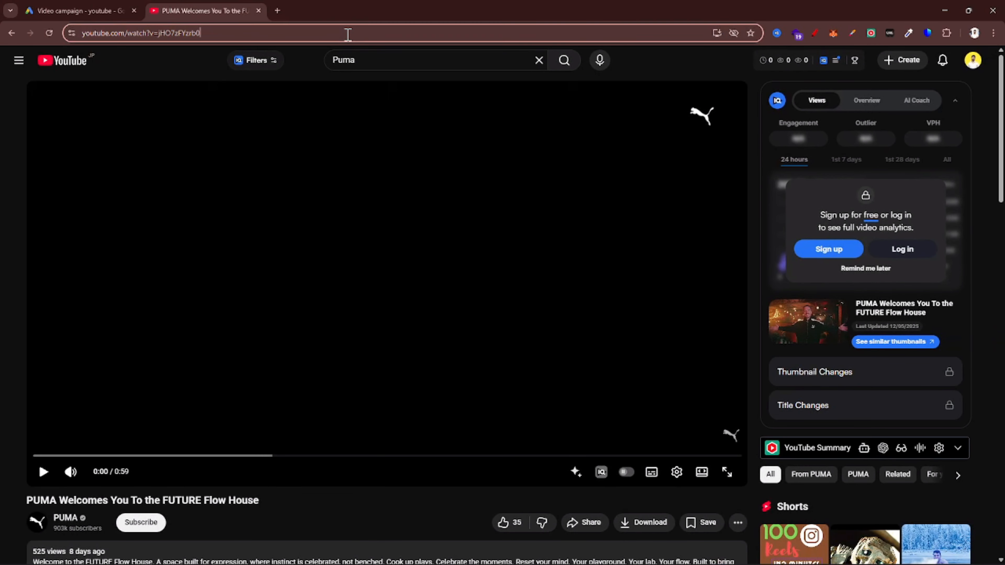
left_click(69, 8)
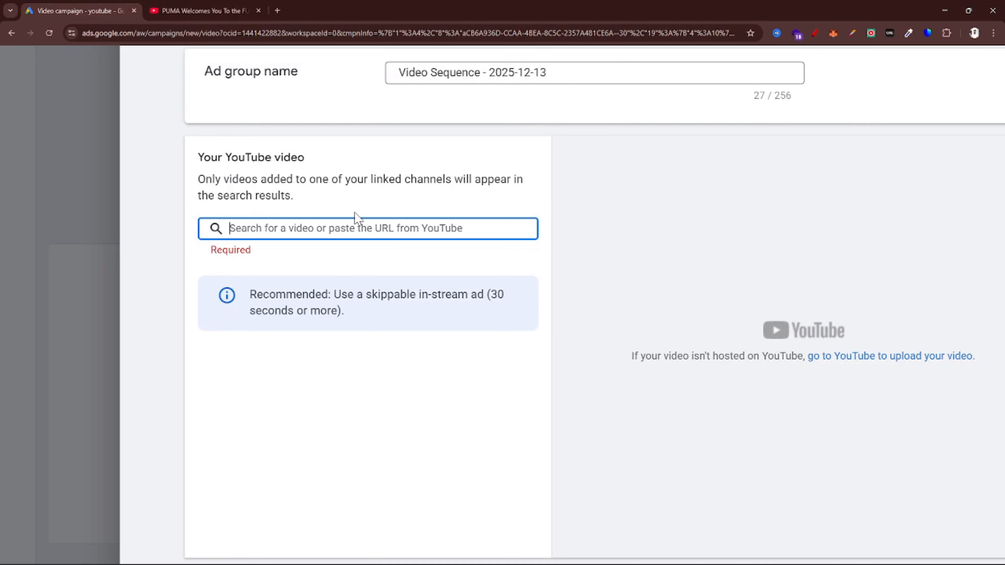
key("ctrl+v")
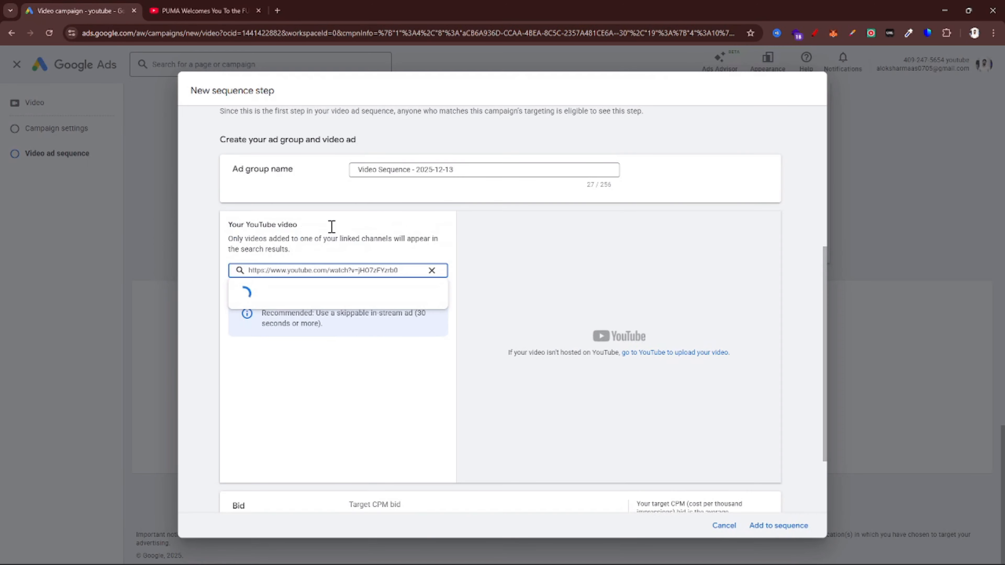
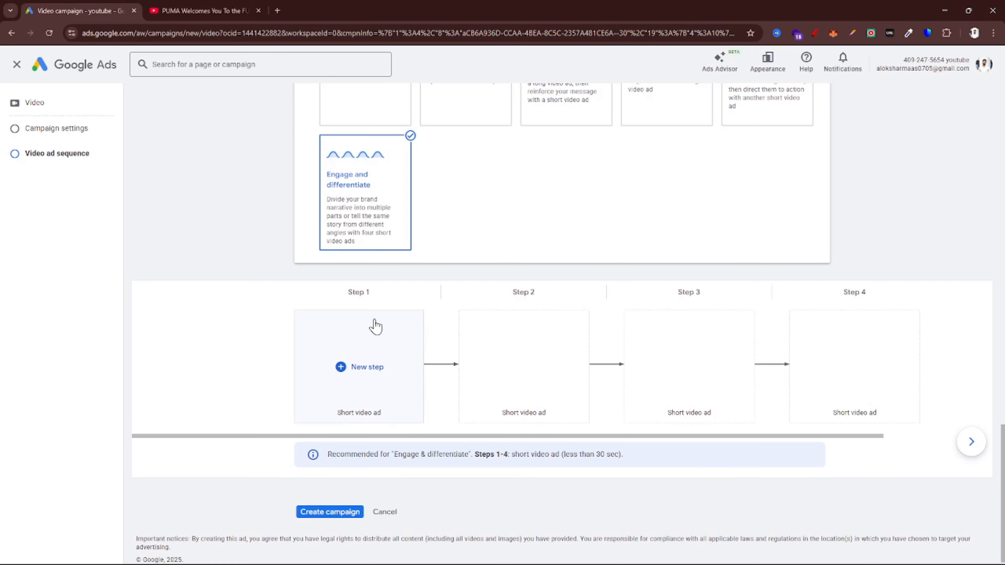
Step: Switch the video ad sequence to the Attract & direct template and exit the campaign setup without creating the campaign
scroll(534, 349, "up", 2)
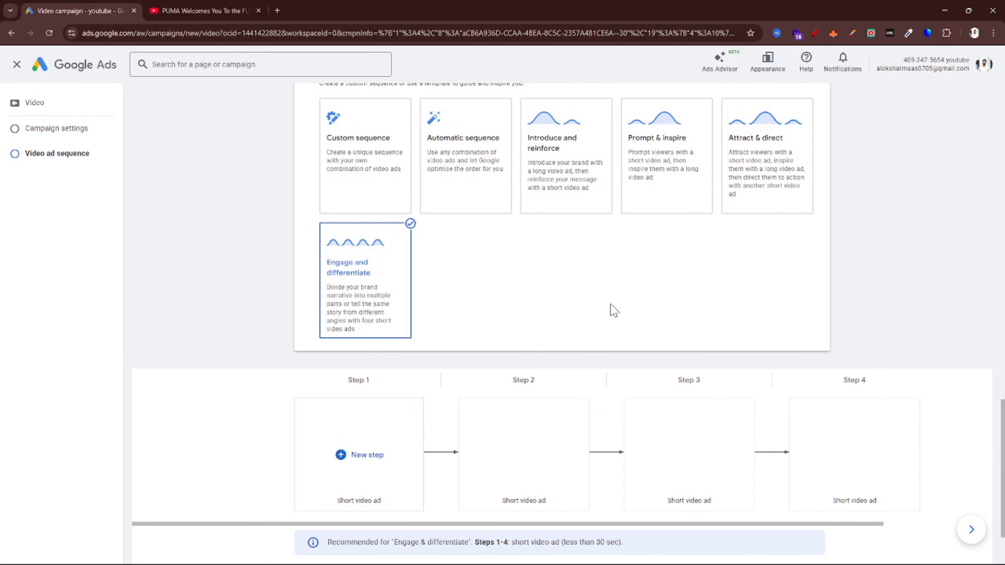
left_click(660, 207)
left_click(755, 182)
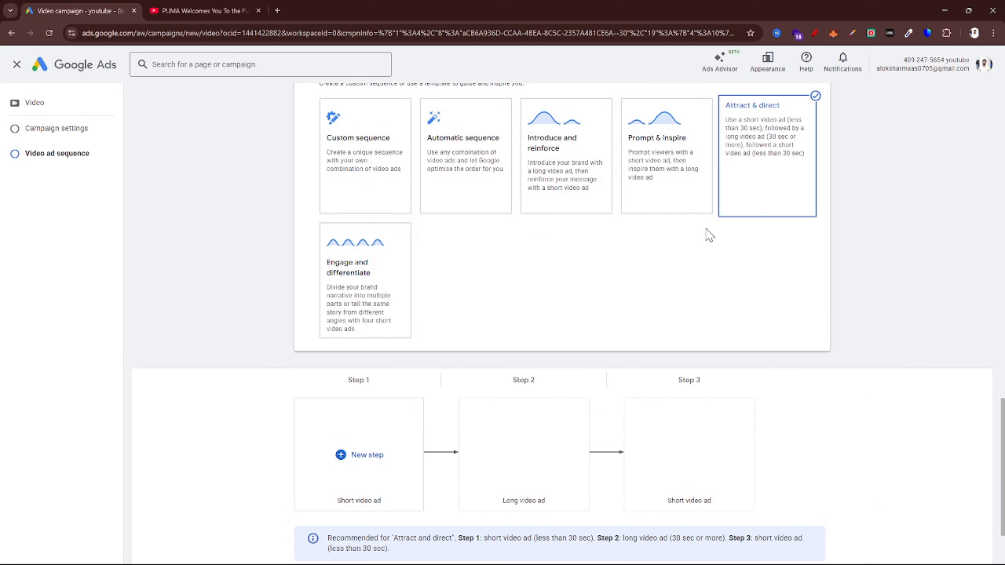
scroll(615, 379, "up", 3)
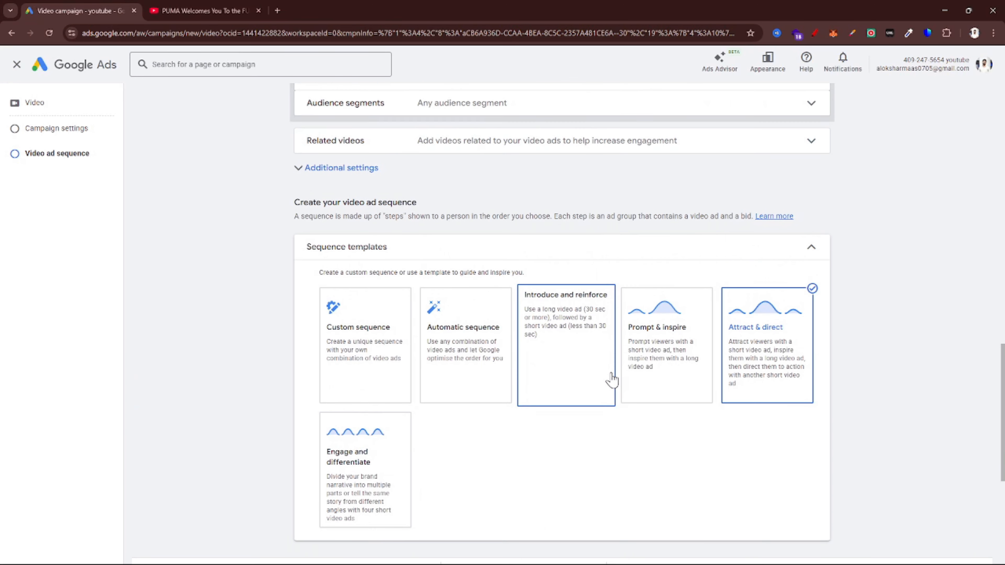
scroll(614, 380, "down", 5)
scroll(614, 379, "up", 20)
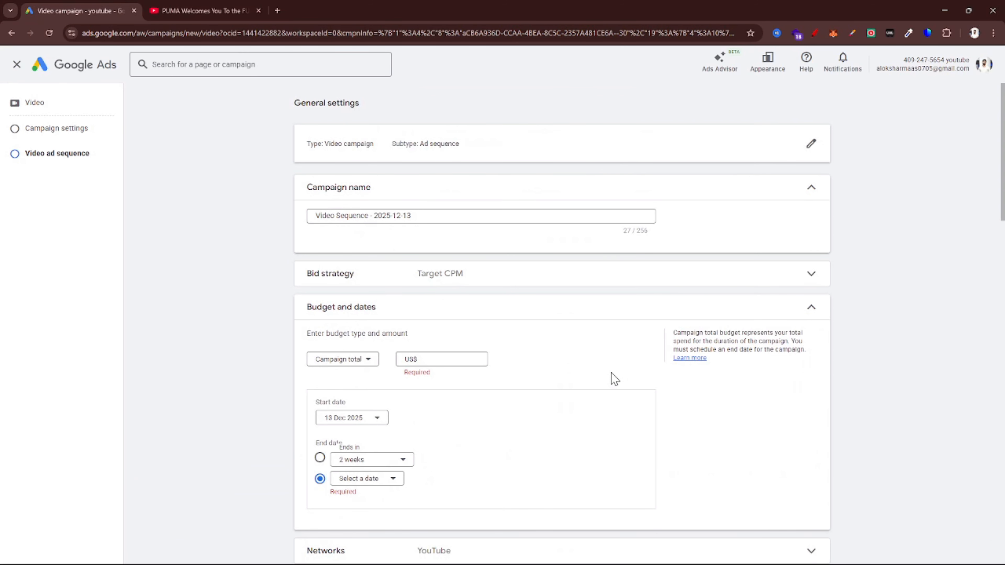
left_click(17, 64)
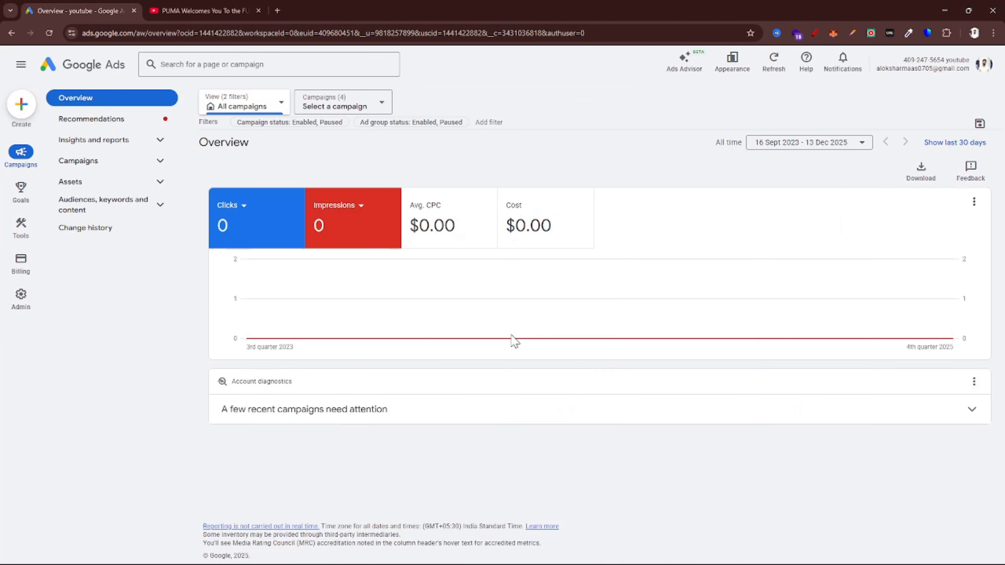
Step: Start a new campaign without guidance and choose the Video campaign type
left_click(272, 180)
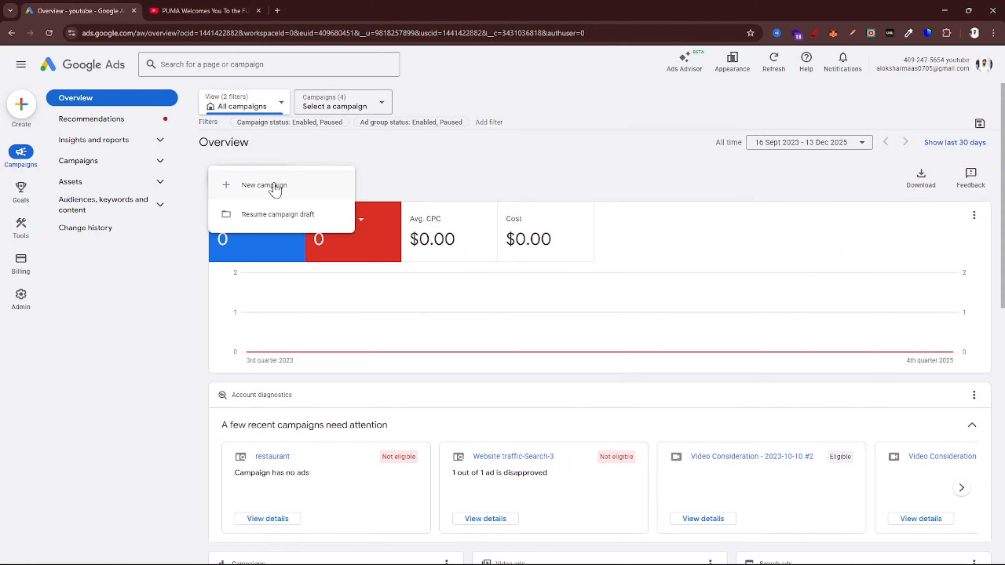
left_click(274, 187)
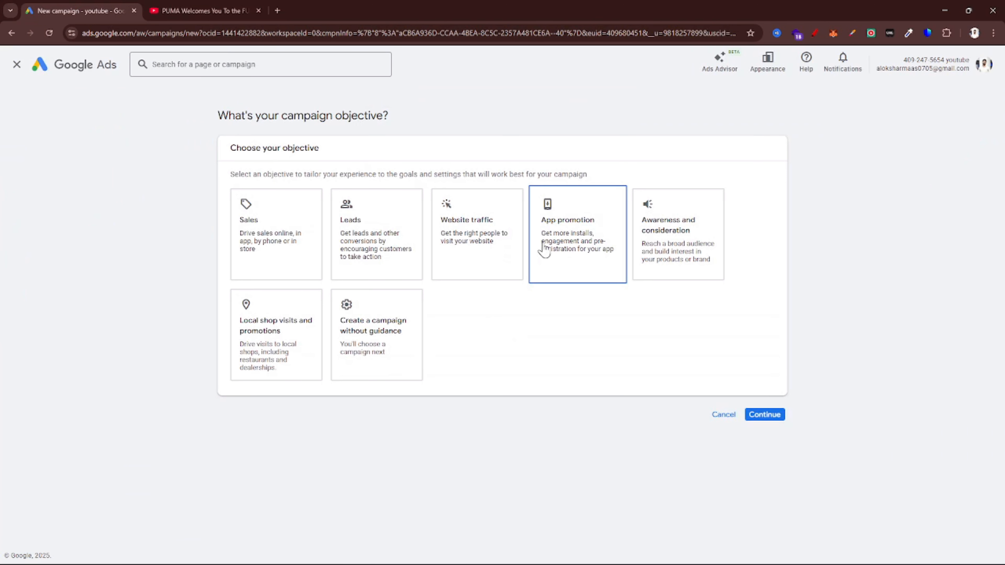
left_click(378, 360)
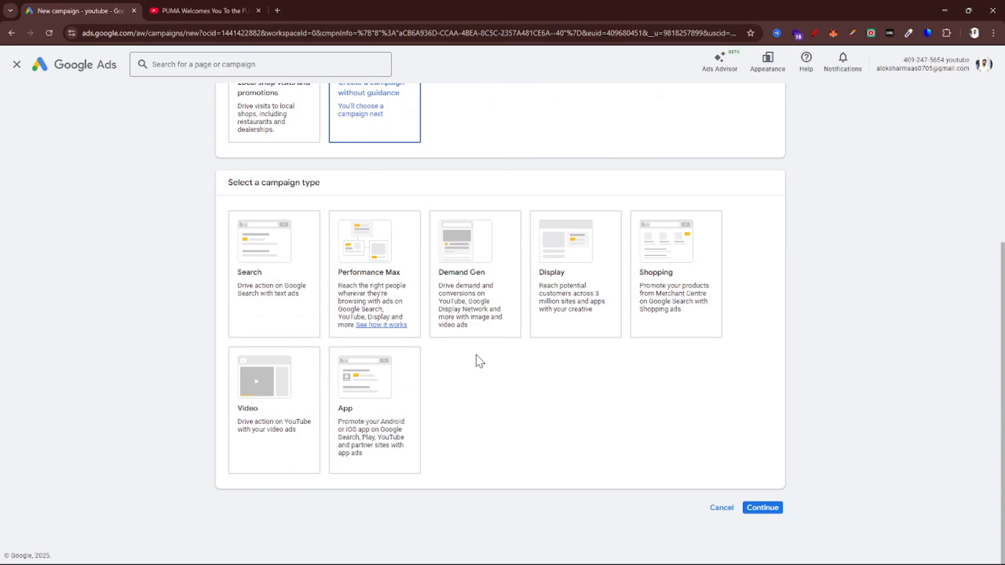
left_click(285, 407)
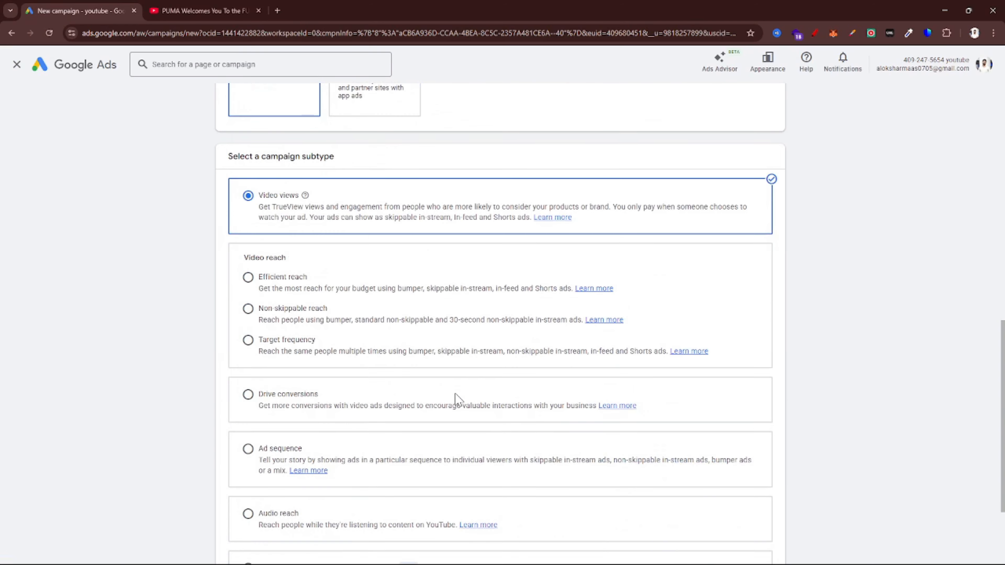
Step: Select the YouTube subscriptions and engagements campaign subtype and read its description
scroll(330, 492, "up", 5)
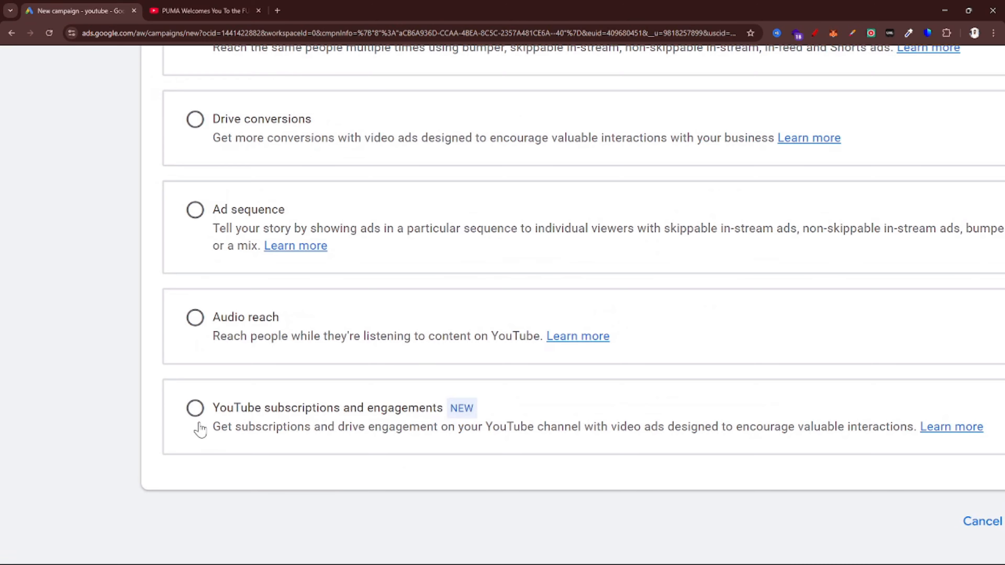
left_click(200, 426)
scroll(384, 442, "down", 3)
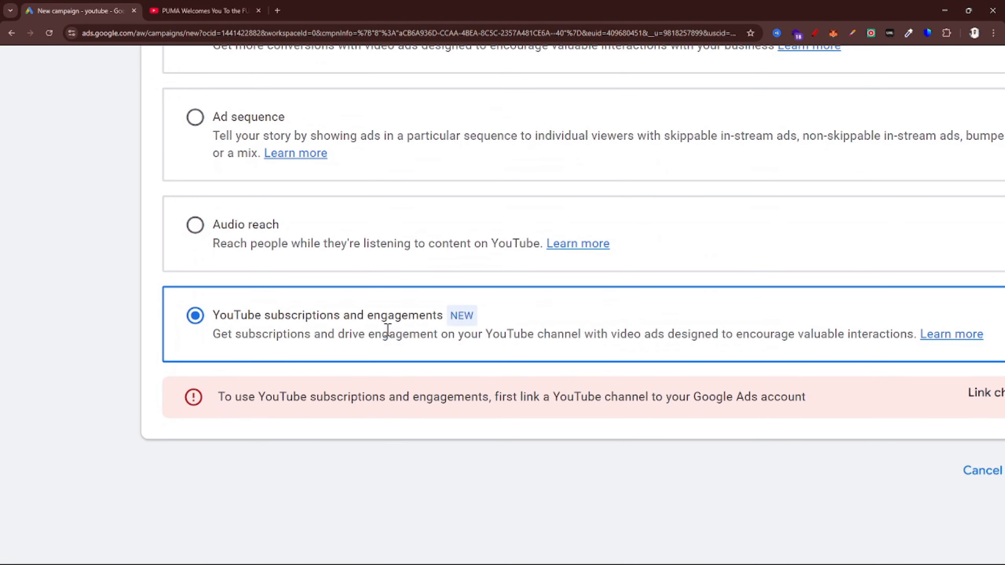
scroll(368, 330, "right", 3)
left_click_drag(152, 315, 333, 316)
left_click(427, 323)
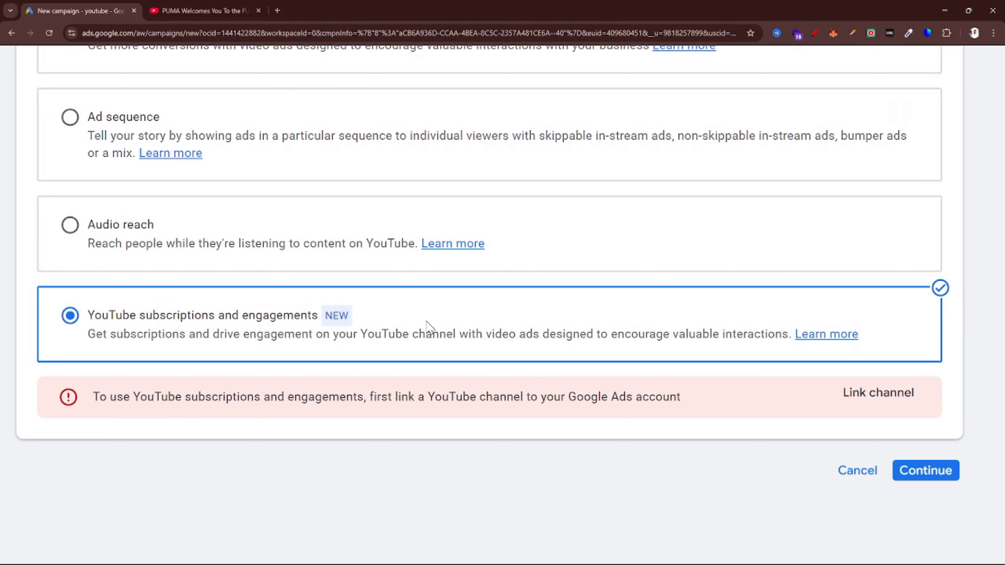
Step: Examine the channel-linking requirement shown for the YouTube subscriptions and engagements subtype
scroll(391, 440, "left", 2)
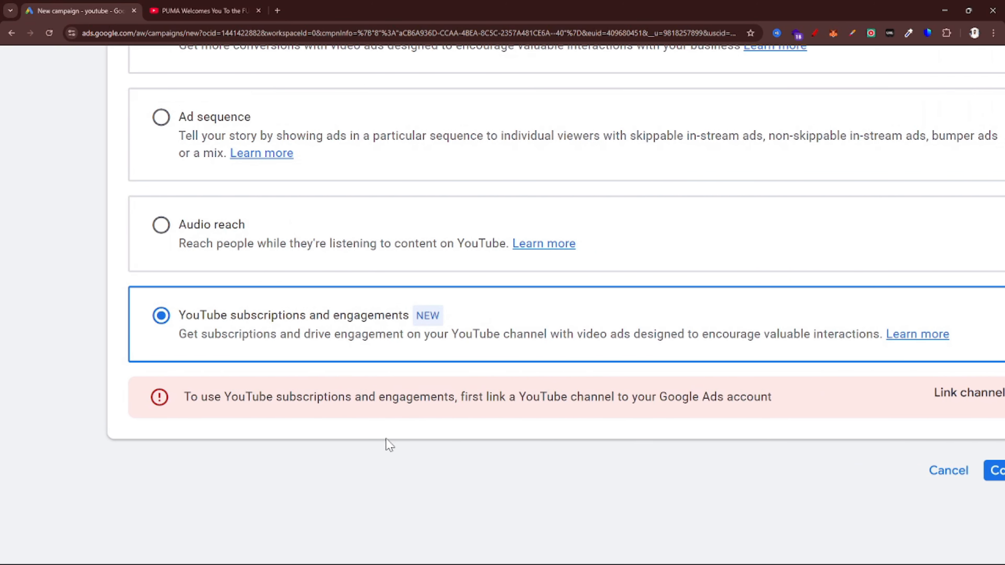
scroll(497, 408, "up", 3)
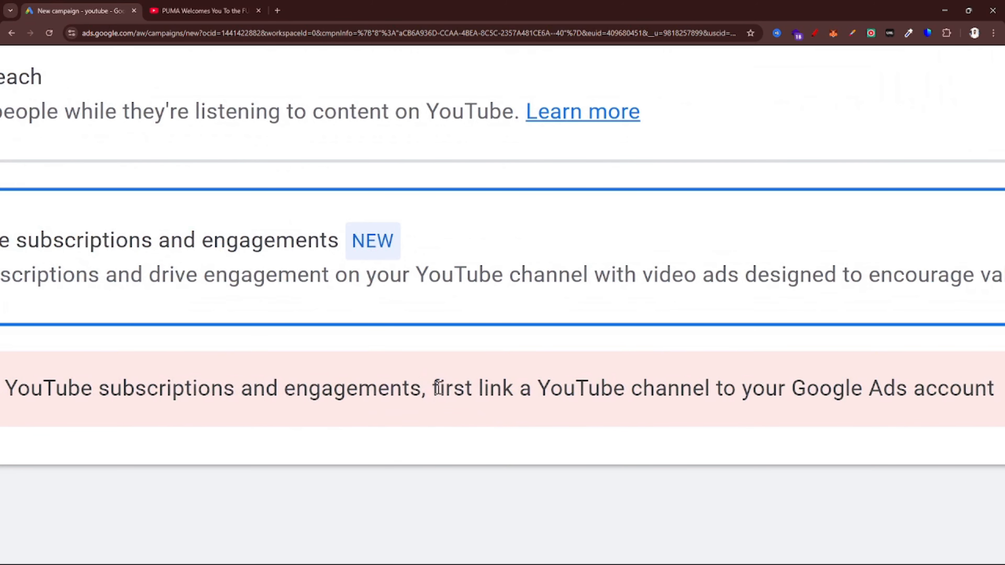
left_click_drag(412, 386, 752, 387)
scroll(754, 390, "right", 4)
left_click_drag(572, 387, 802, 382)
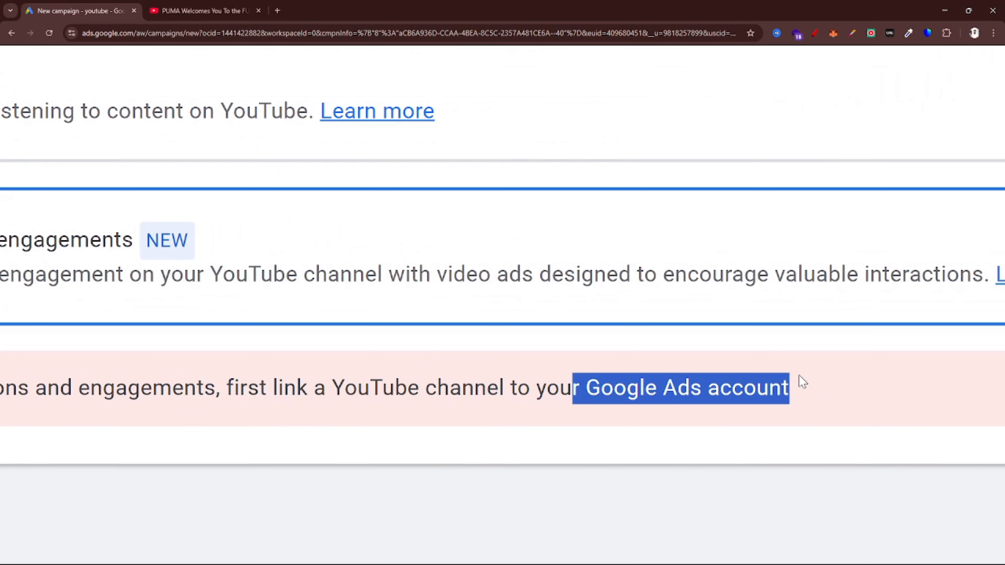
scroll(810, 373, "down", 2)
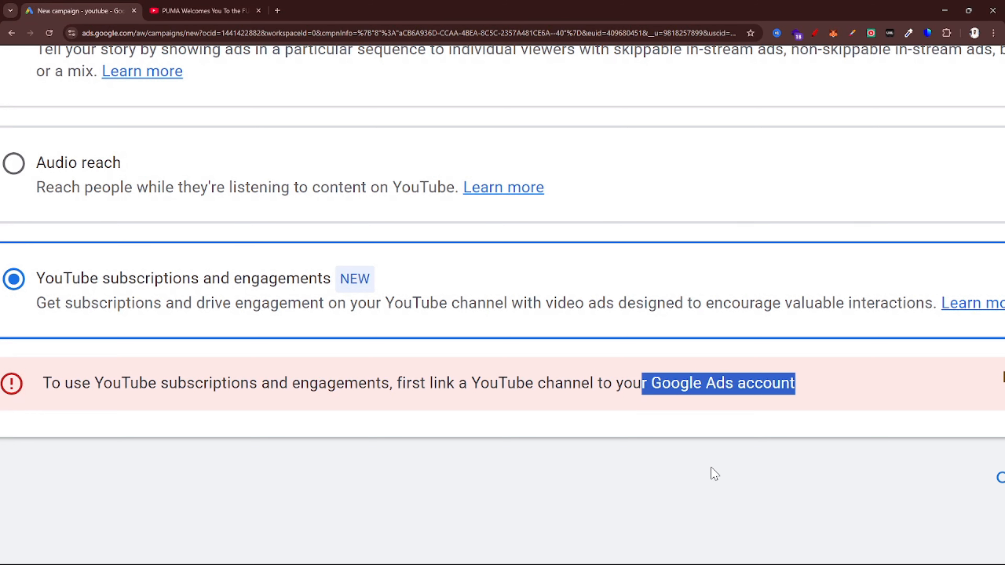
scroll(714, 473, "down", 3)
left_click(601, 541)
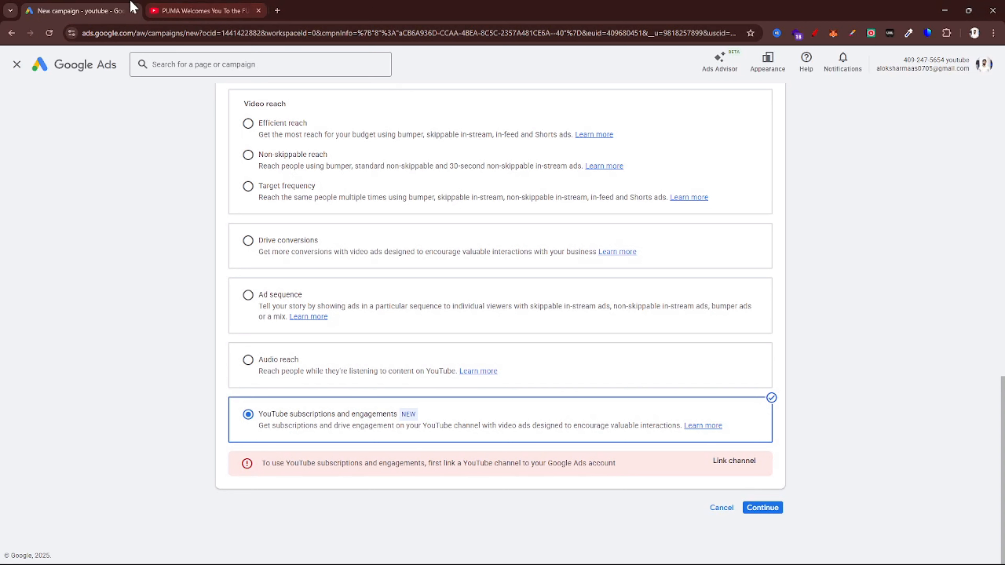
left_click(198, 8)
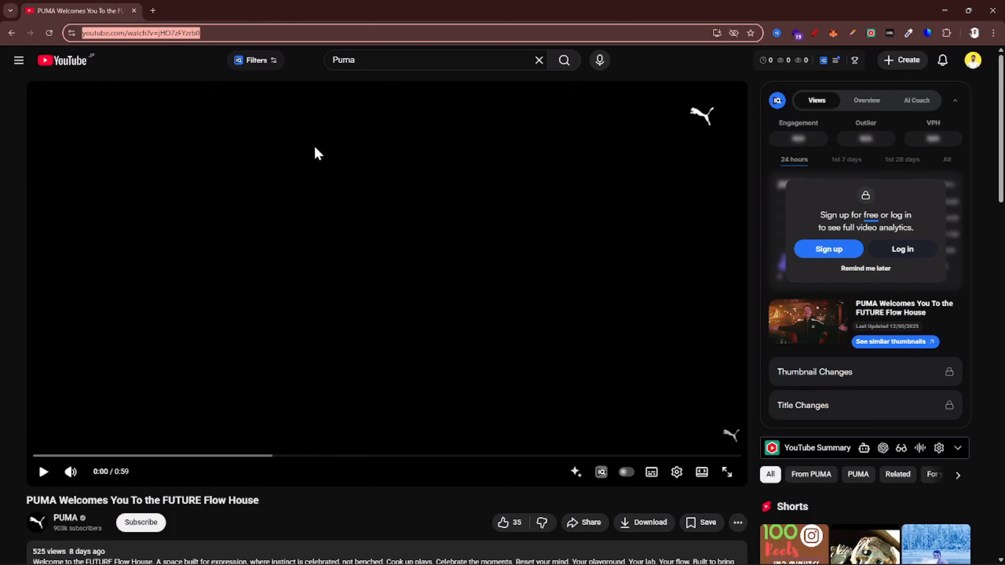
key("alt+Tab")
key("alt+Tab")
key("alt+Tab")
key("alt+Tab")
key("alt+Tab")
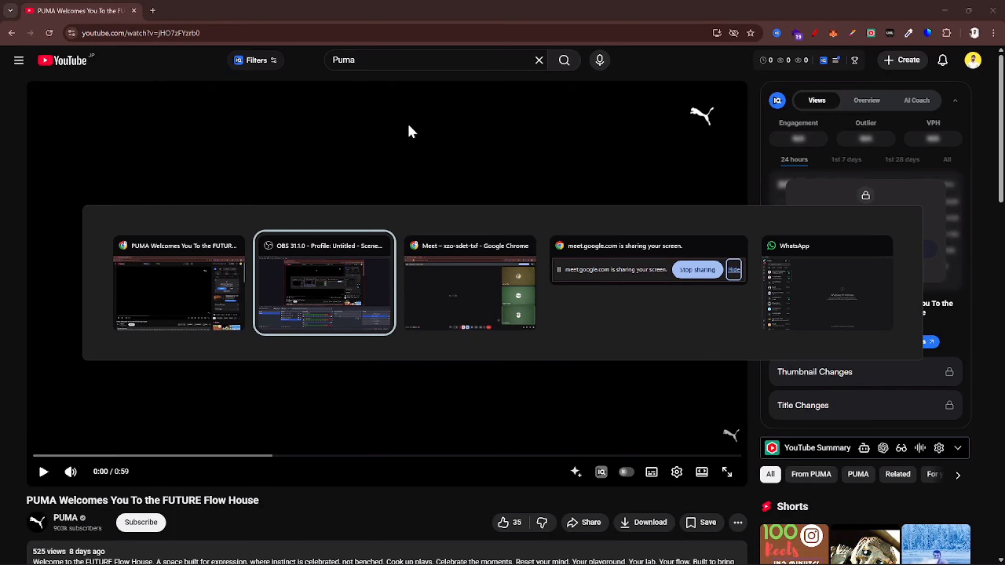
Step: Switch to the Chrome window with the meeting and search the web for Google ads in a new tab
key("alt+Tab")
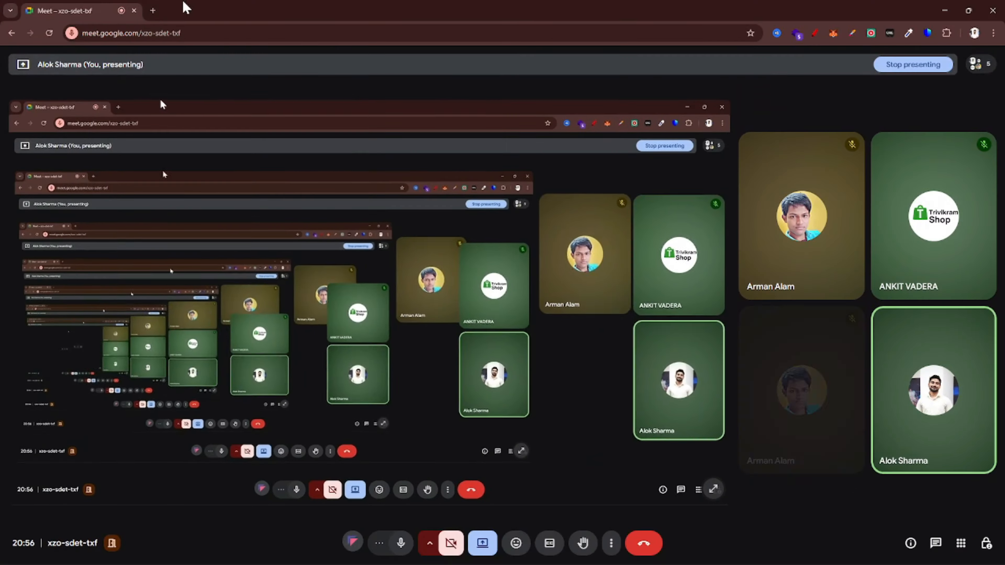
left_click(150, 11)
type("G")
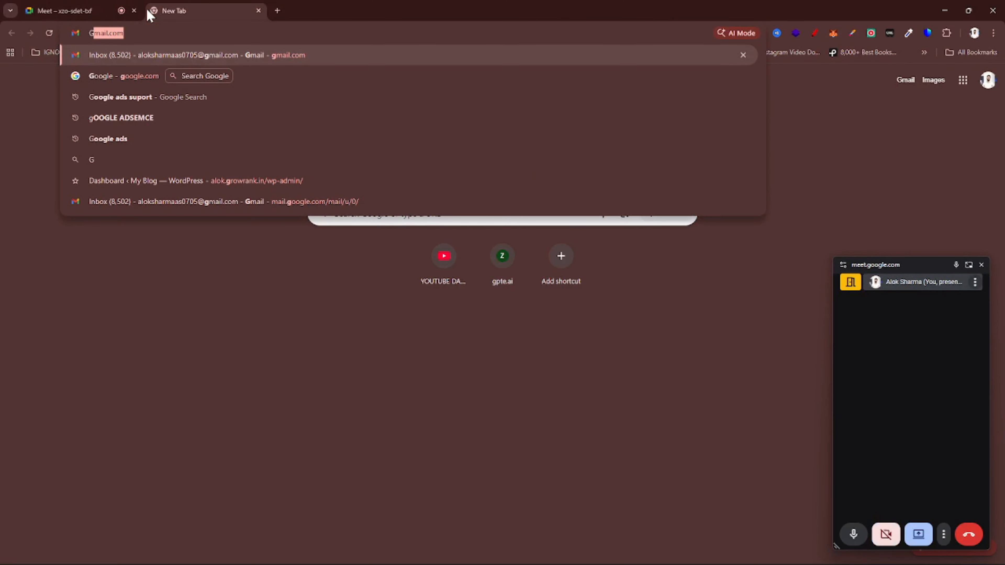
type("oogle")
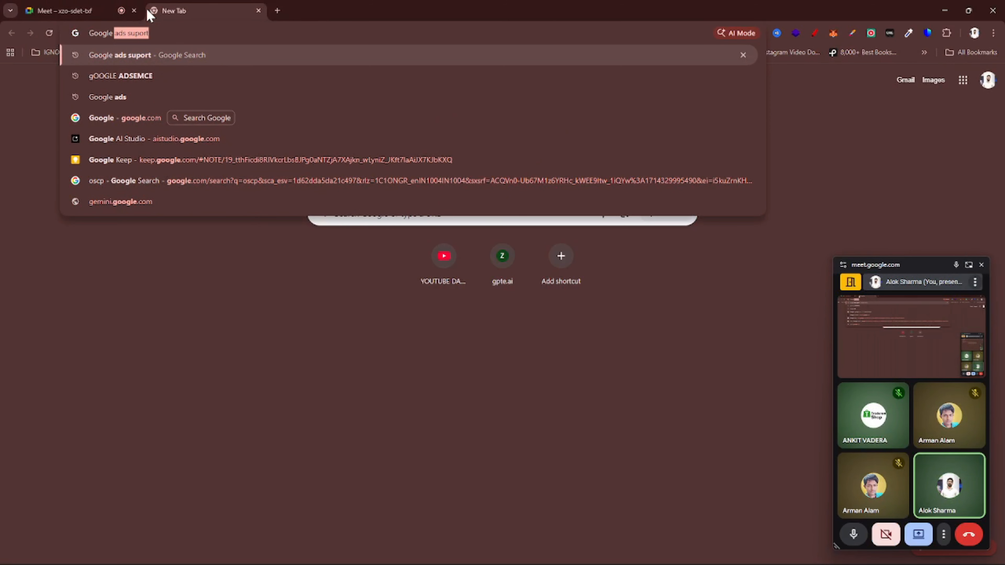
type(" ads")
key("Return")
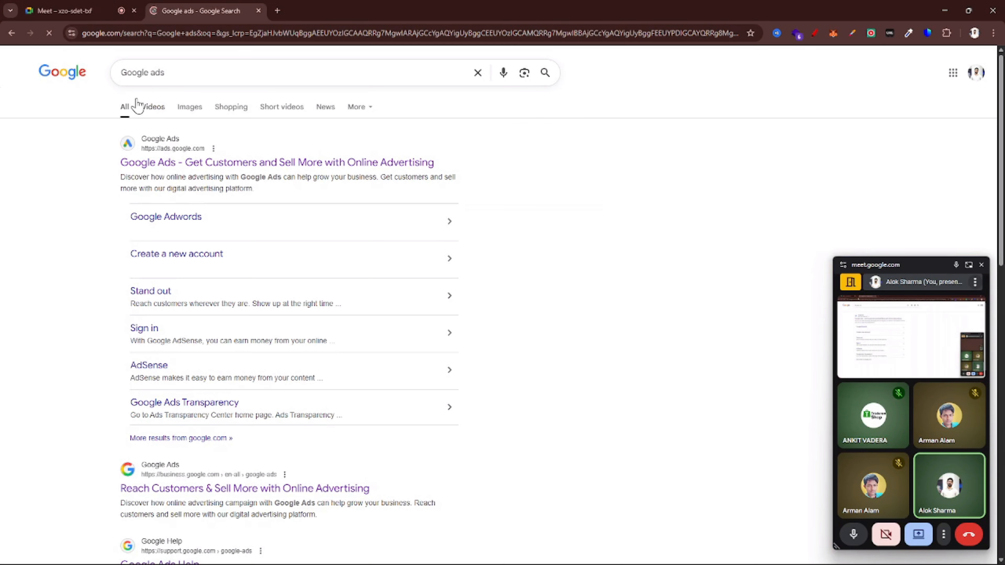
key("alt+Tab")
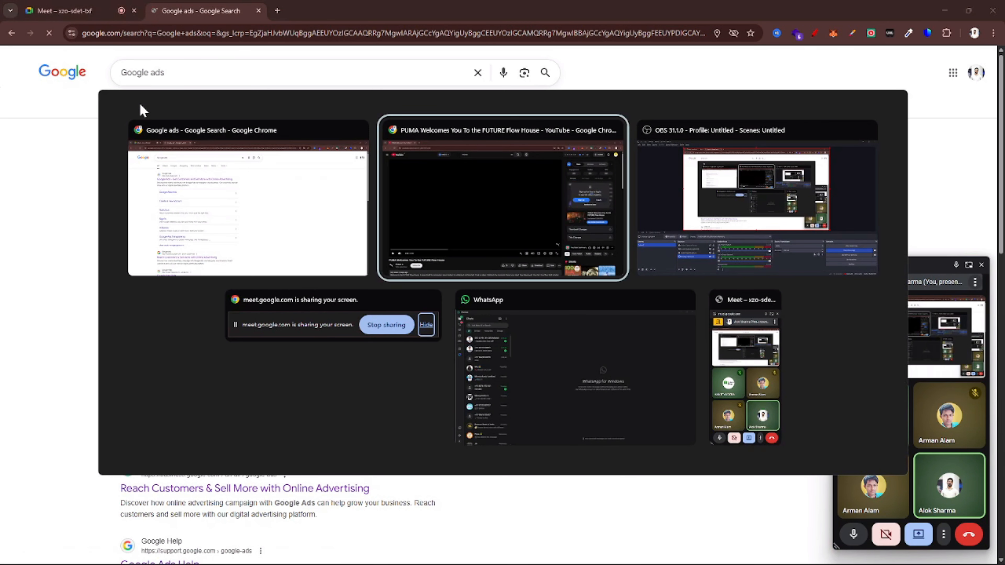
key("alt+Tab")
key("alt+Tab")
key("alt+Tab")
key("alt+Tab")
key("alt+Tab")
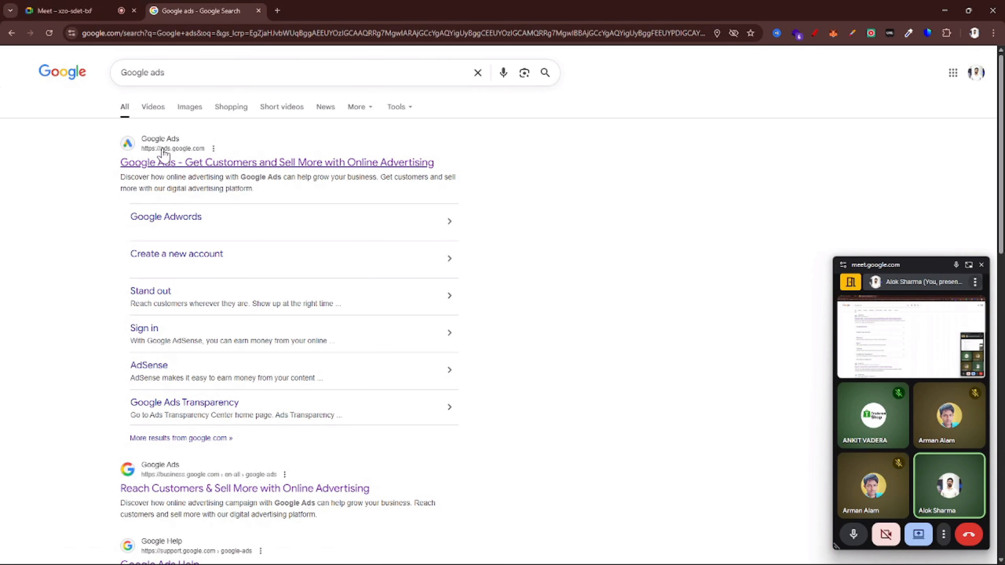
Step: Open the official Google Ads site from the search results and proceed to the account selection
left_click(169, 163)
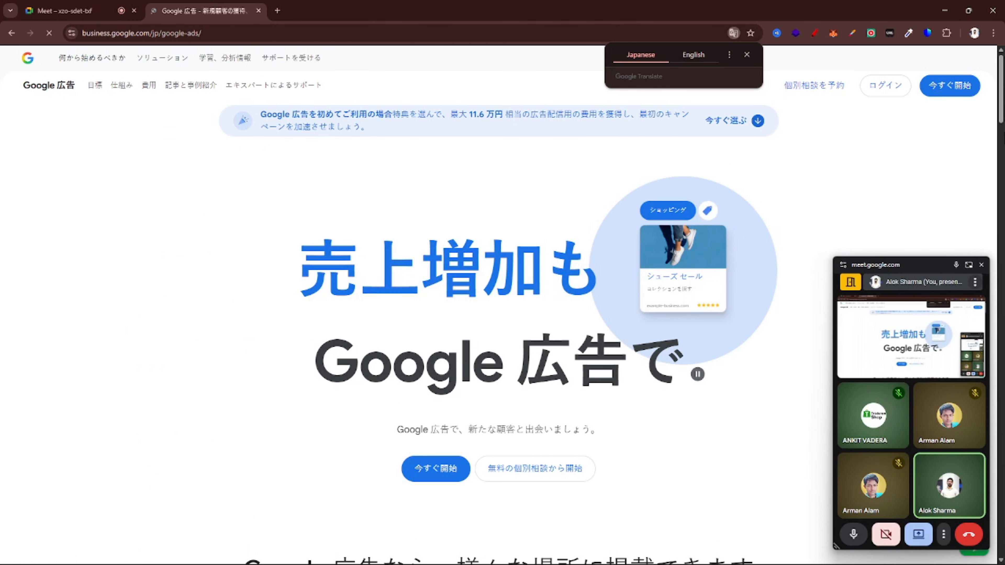
left_click(948, 88)
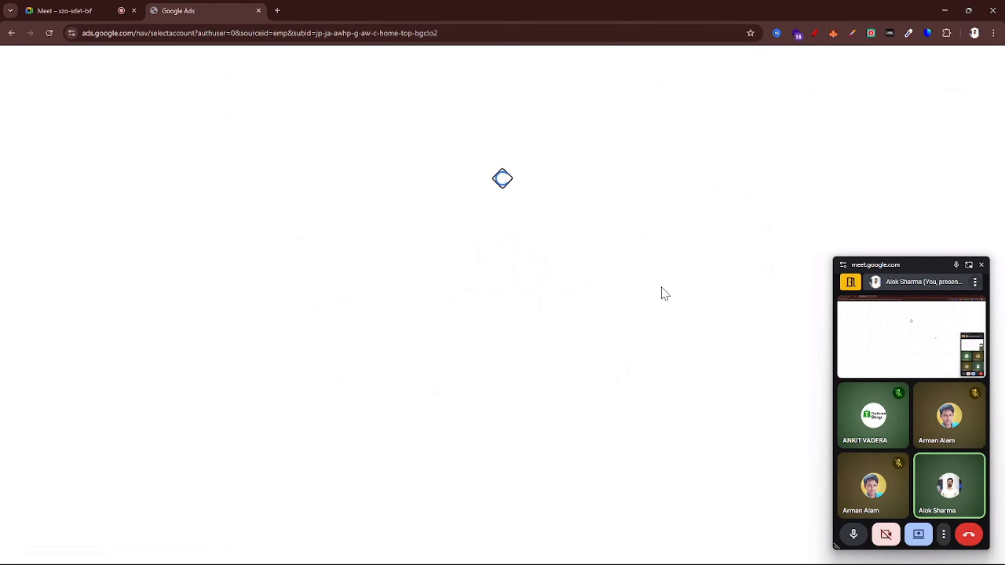
key("super")
type("p")
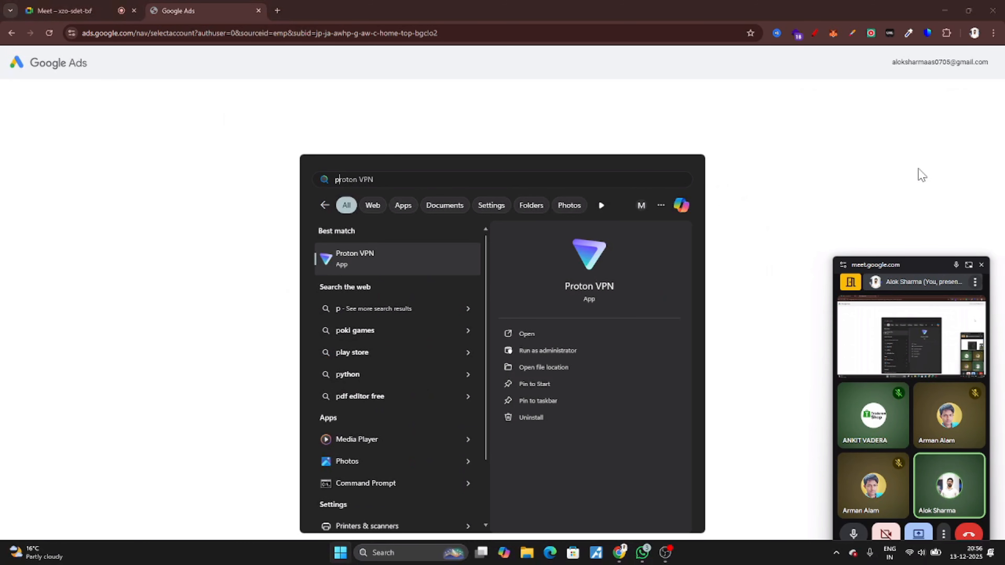
key("Escape")
Step: Open the Google Ads account named youtube from the list of accounts
scroll(471, 304, "down", 2)
scroll(453, 332, "up", 1)
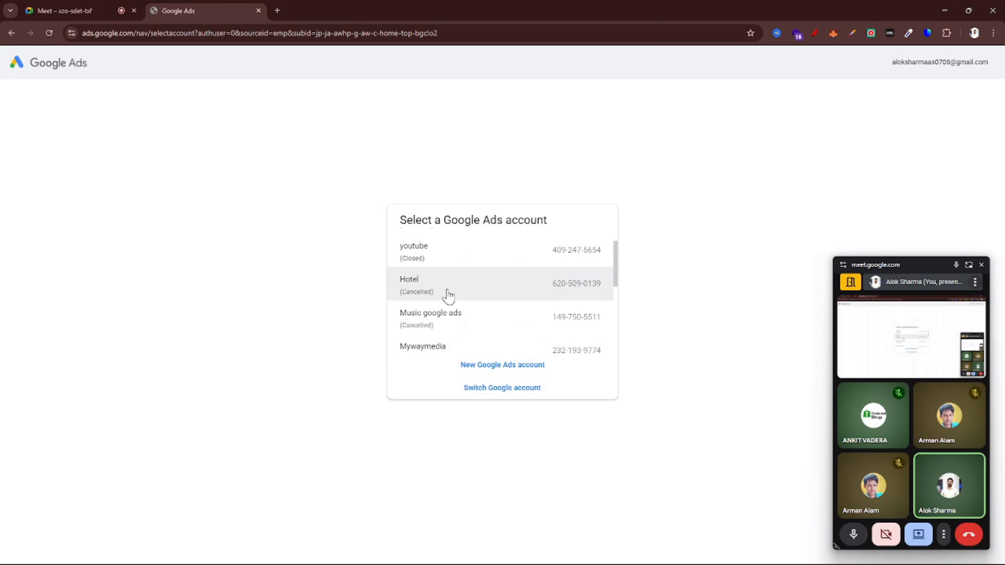
left_click(449, 262)
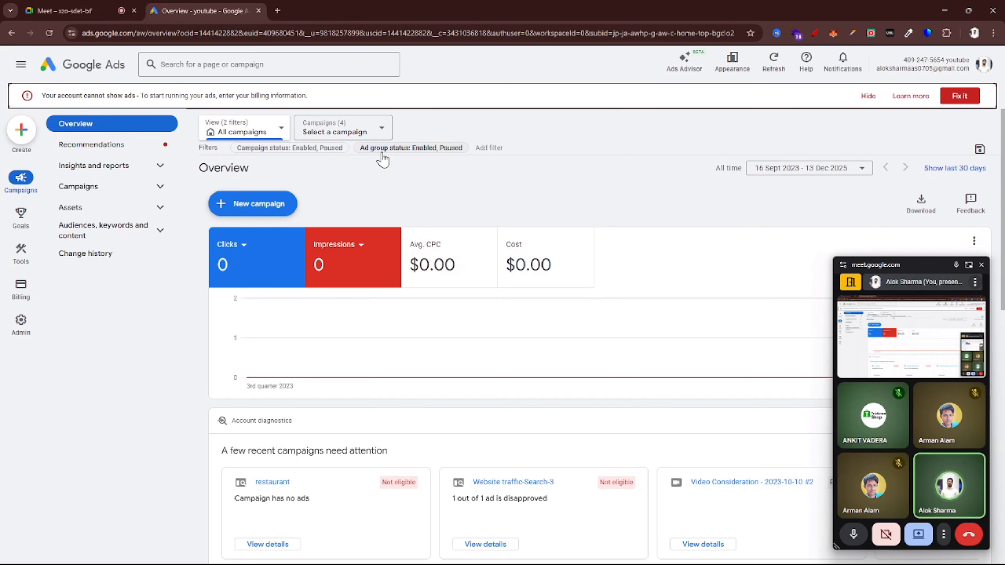
Step: Open the Data manager and choose YouTube among its featured products to reach the channel linking page
mouse_move(20, 249)
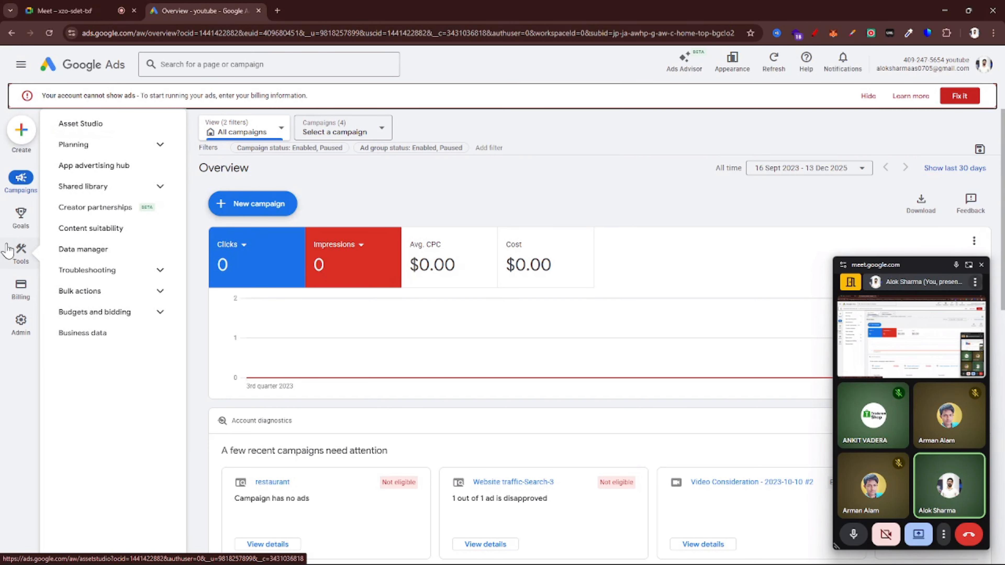
scroll(25, 256, "up", 5)
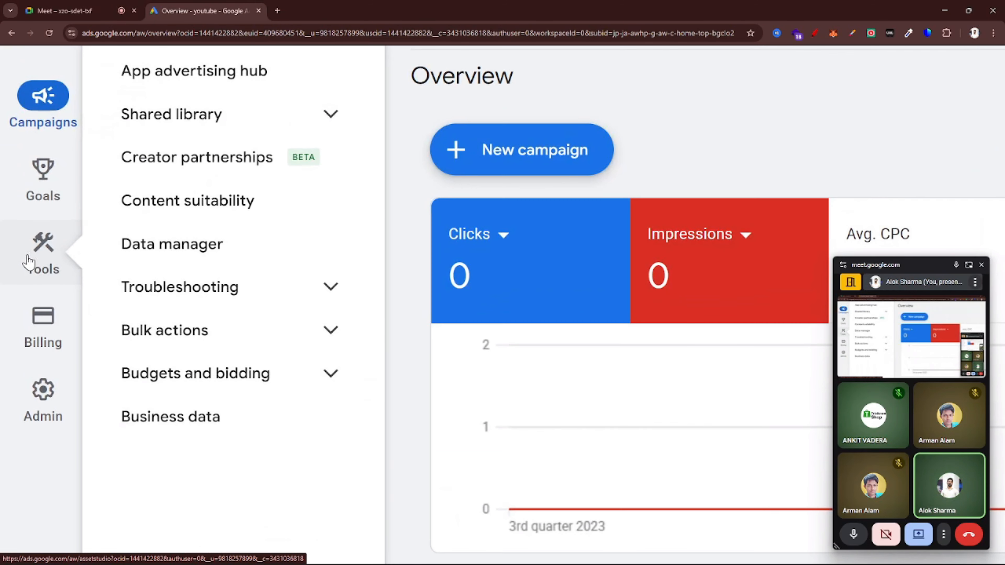
left_click(164, 247)
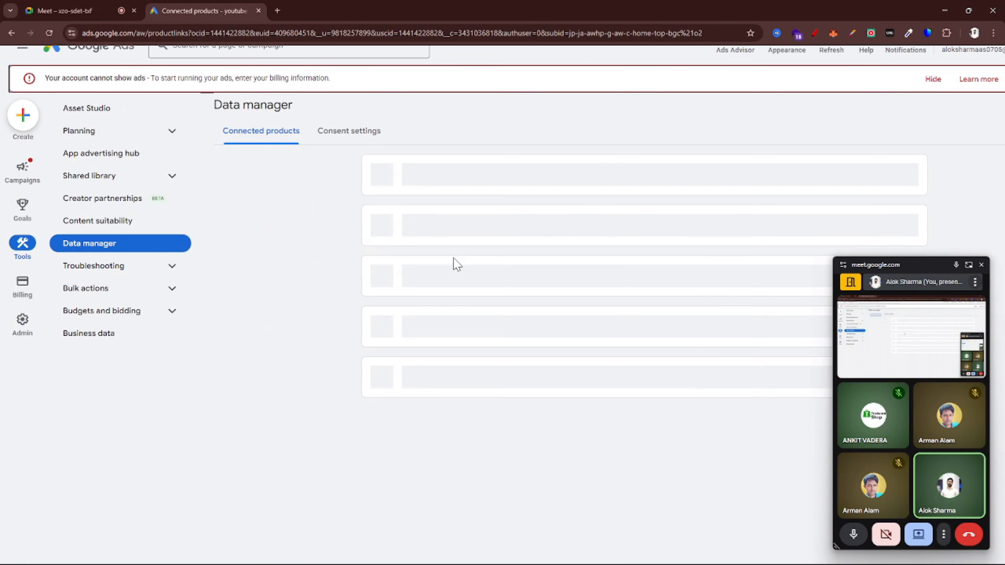
scroll(454, 259, "down", 1)
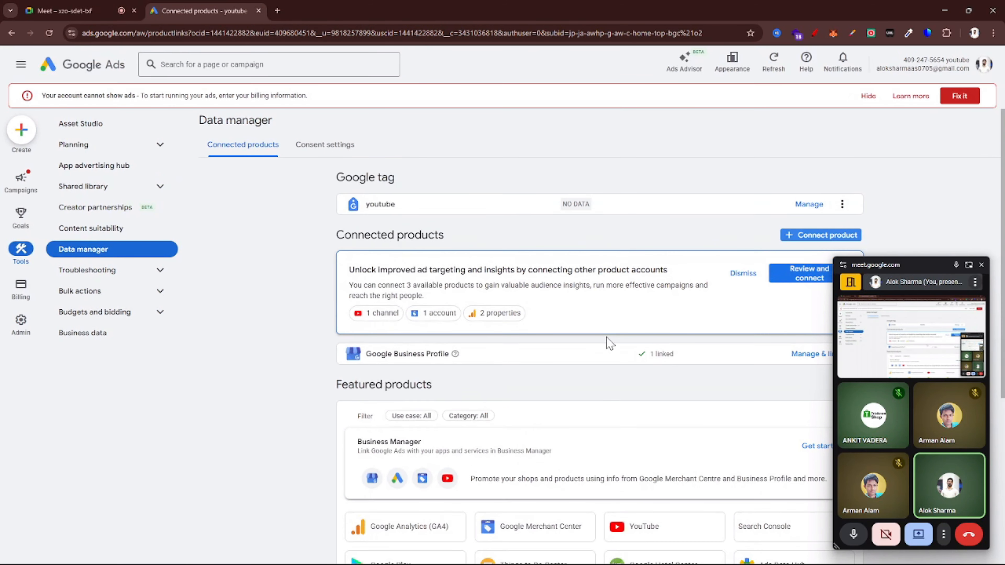
scroll(607, 339, "down", 2)
scroll(608, 341, "down", 4)
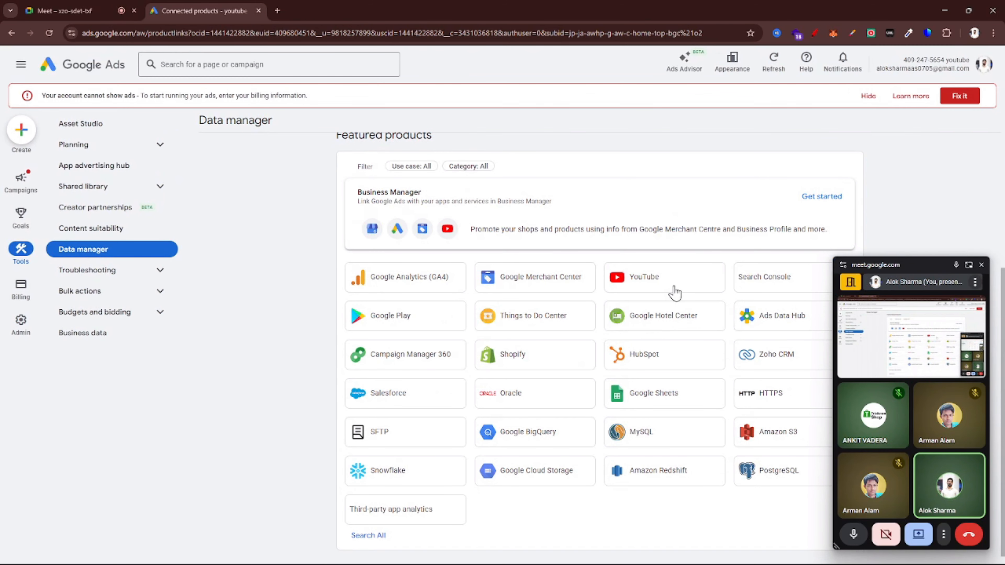
left_click(643, 295)
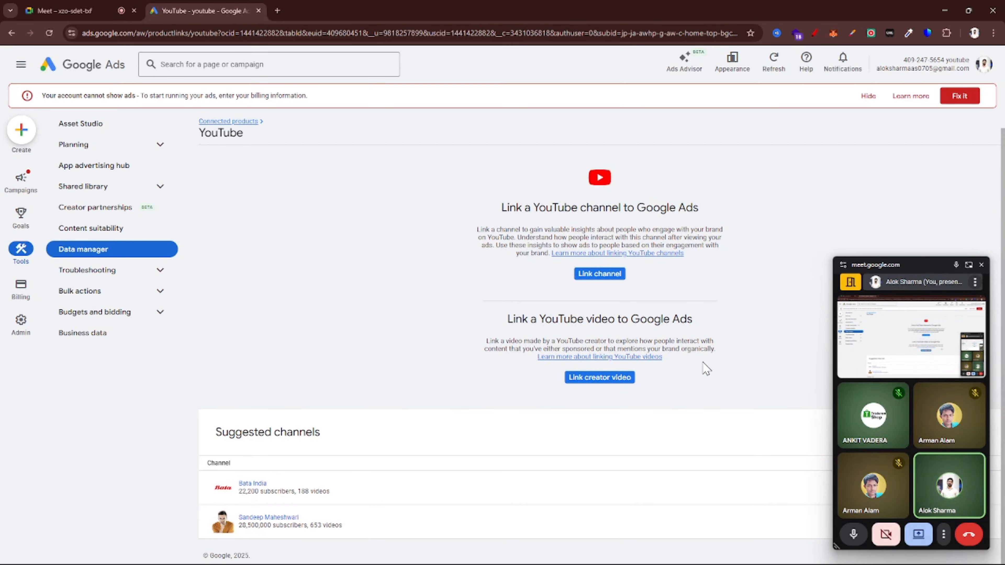
Step: Move the floating meeting window aside and start linking a YouTube channel to Google Ads
left_click_drag(928, 268, 958, 189)
scroll(770, 335, "up", 3)
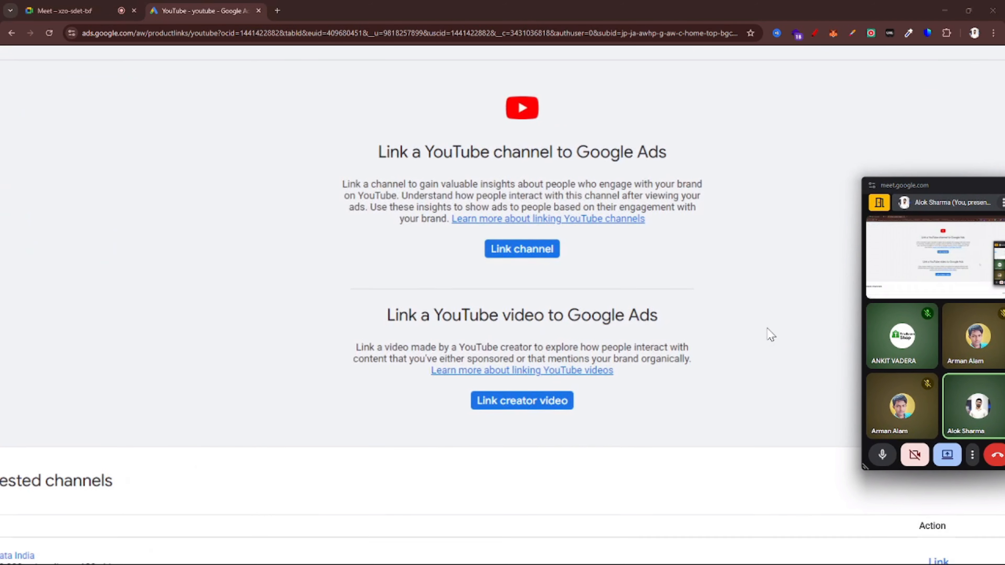
scroll(522, 262, "down", 3)
left_click(522, 262)
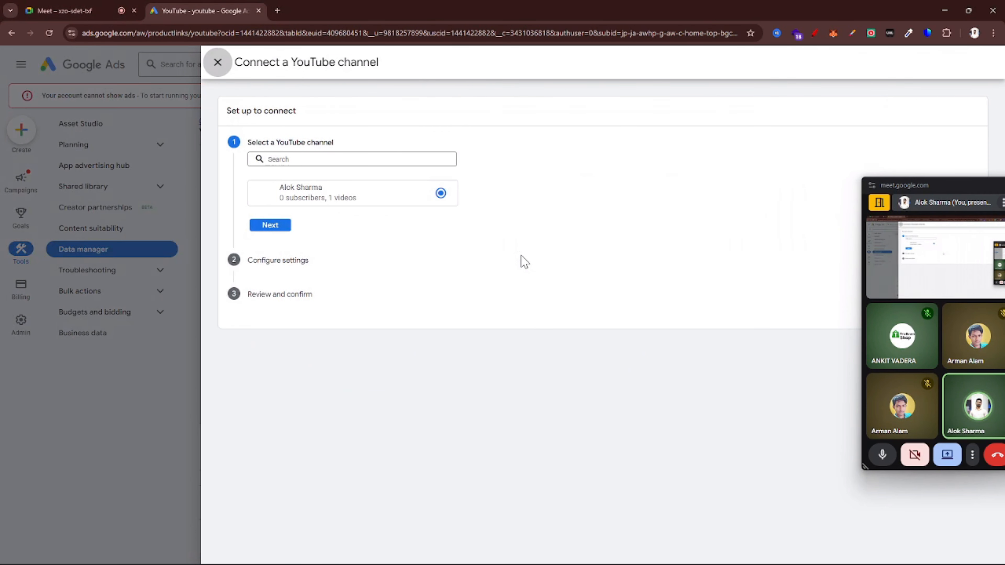
Step: Search the YouTube channels for puma and puma india, and select the PUMA channel with 903K subscribers
left_click(273, 158)
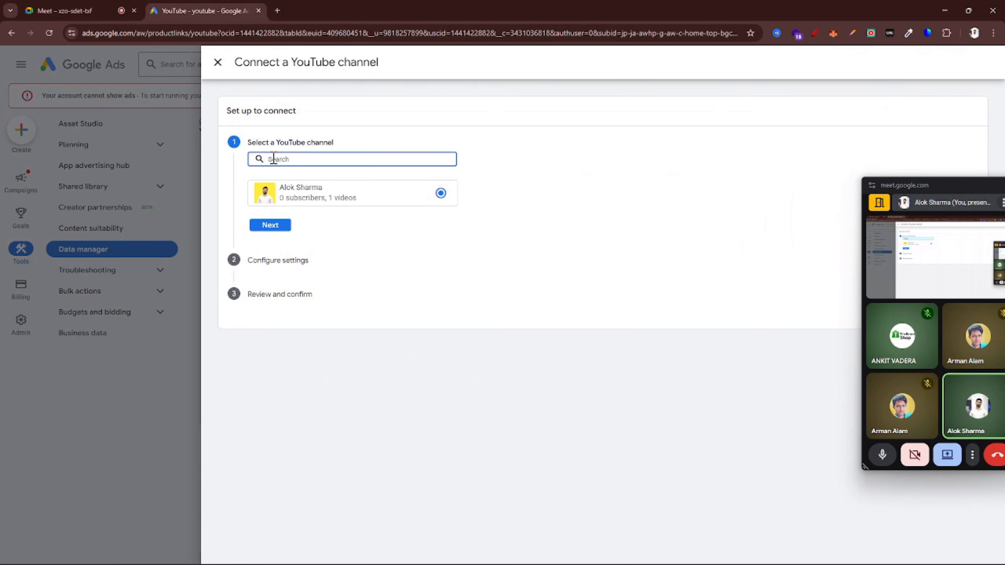
scroll(273, 159, "up", 3)
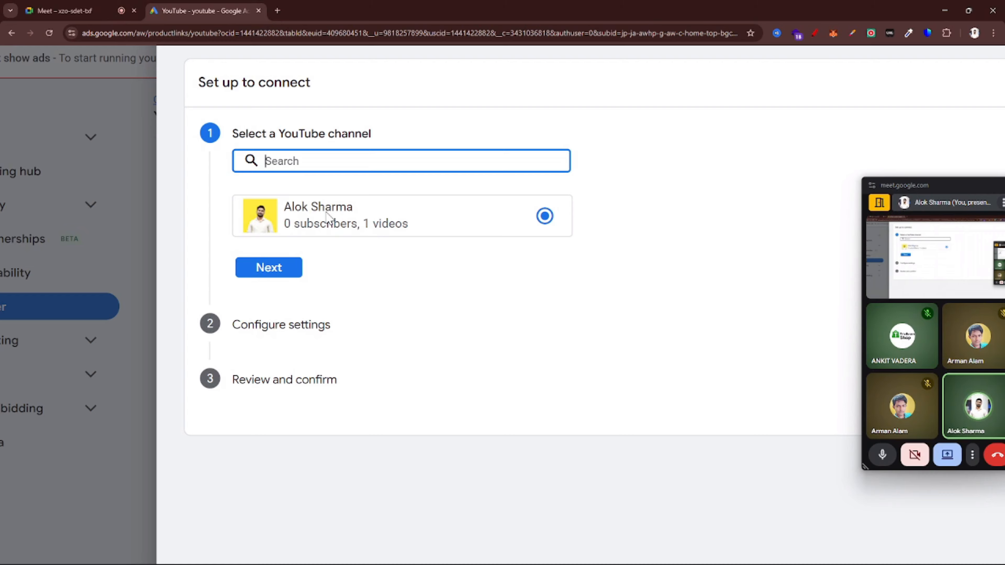
type("puma")
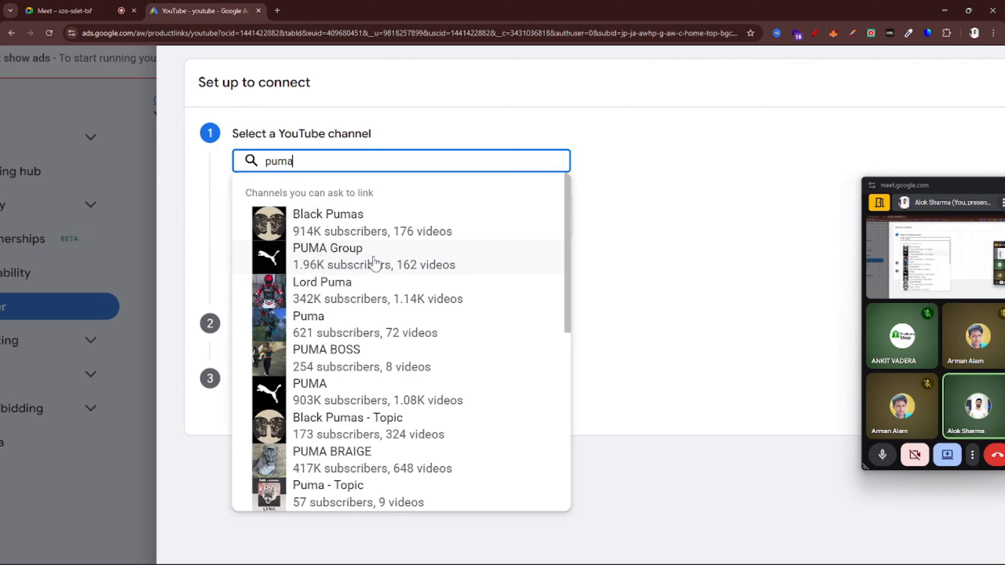
scroll(372, 264, "down", 5)
scroll(330, 347, "down", 3)
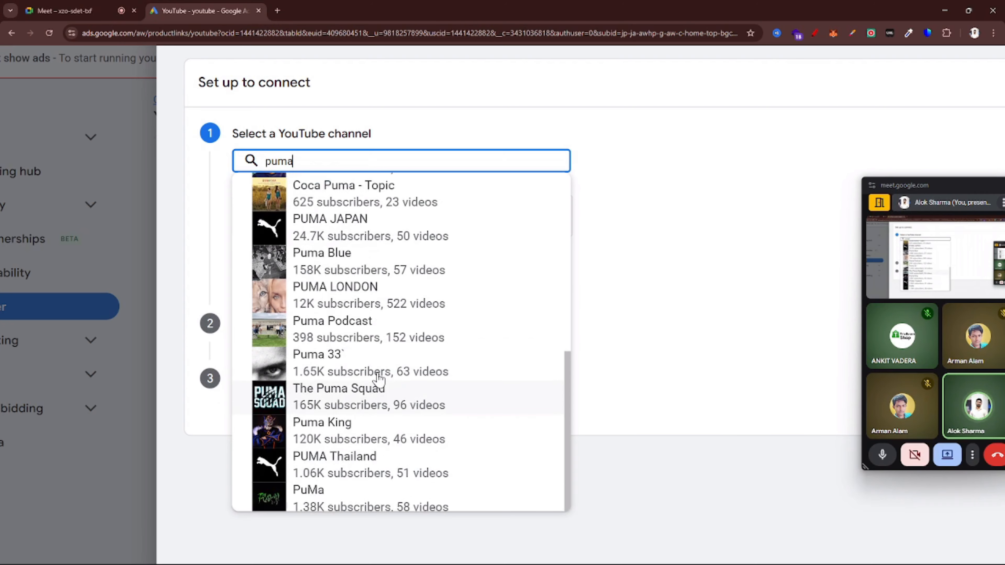
scroll(376, 380, "up", 10)
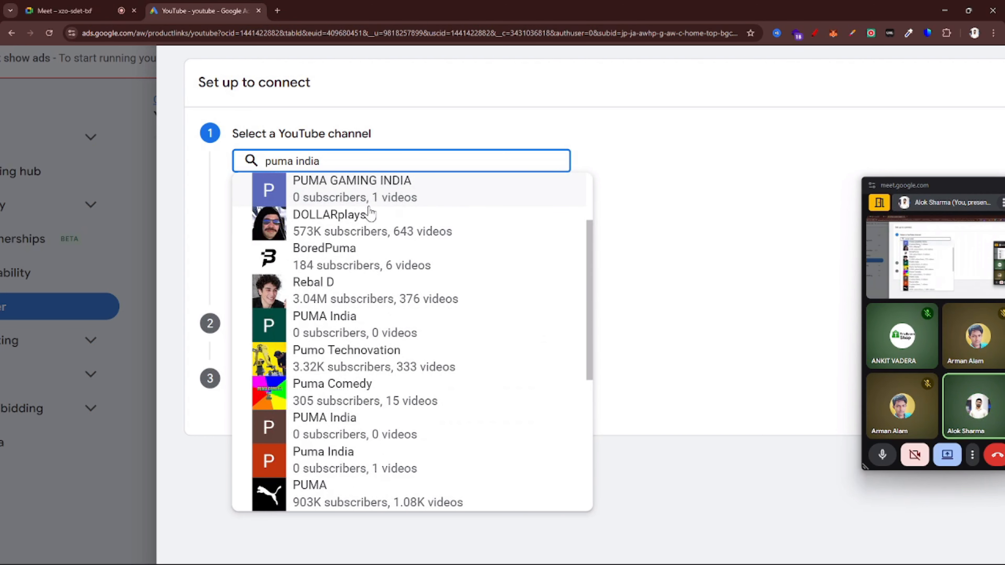
scroll(378, 335, "down", 4)
scroll(299, 331, "up", 3)
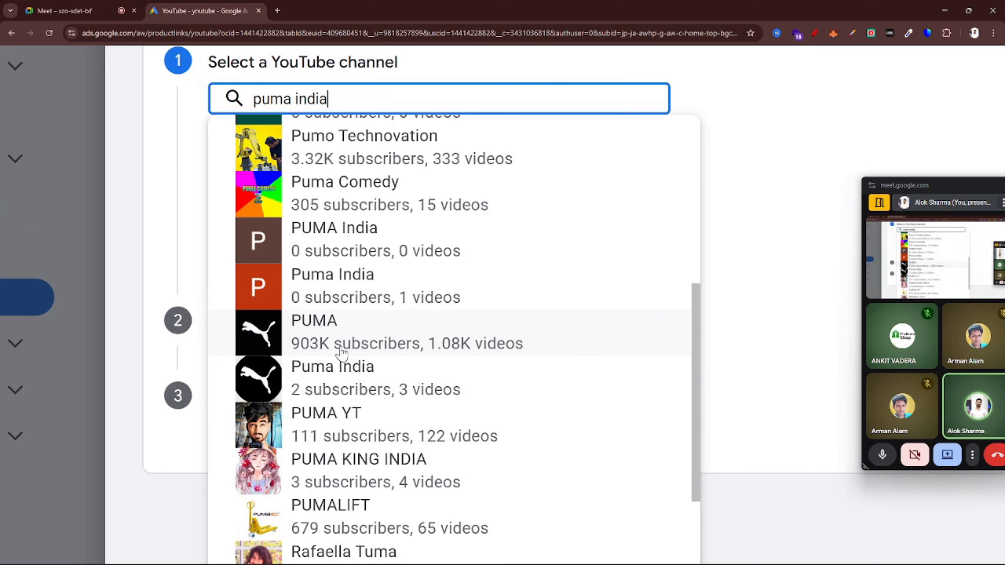
scroll(308, 383, "up", 3)
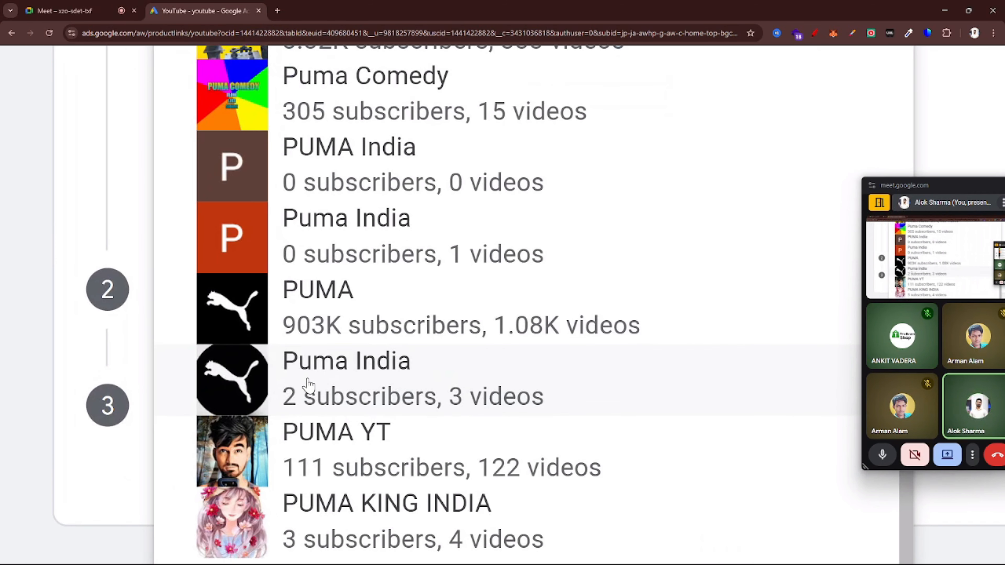
left_click(363, 325)
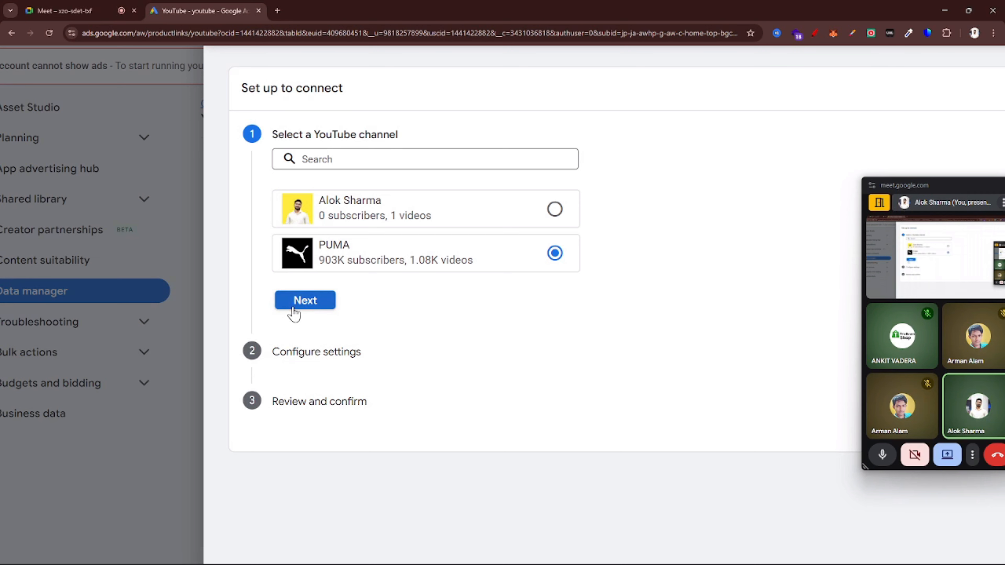
Step: Open the link request settings for the PUMA channel and return to channel selection without entering an email address
left_click(305, 301)
left_click(328, 237)
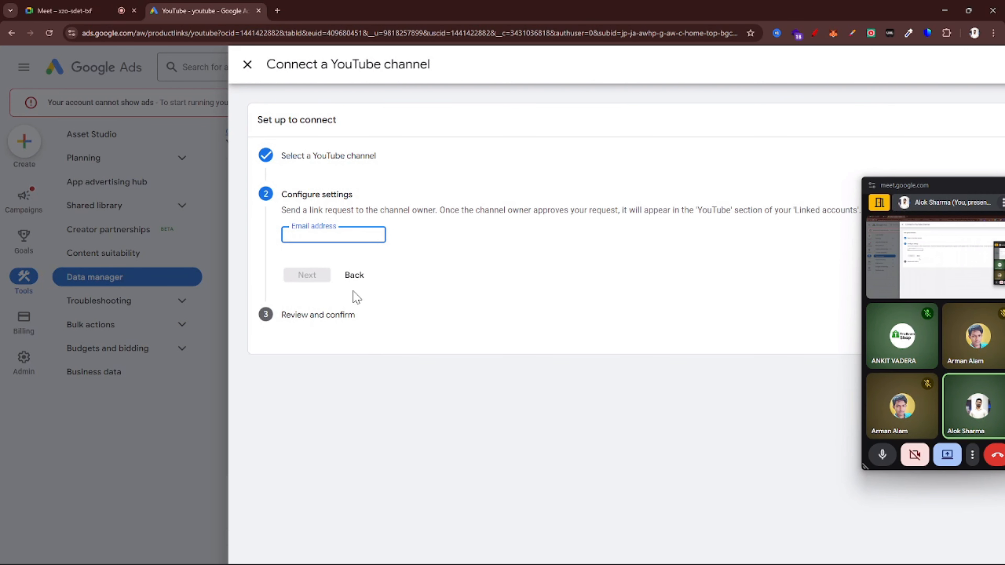
left_click(352, 275)
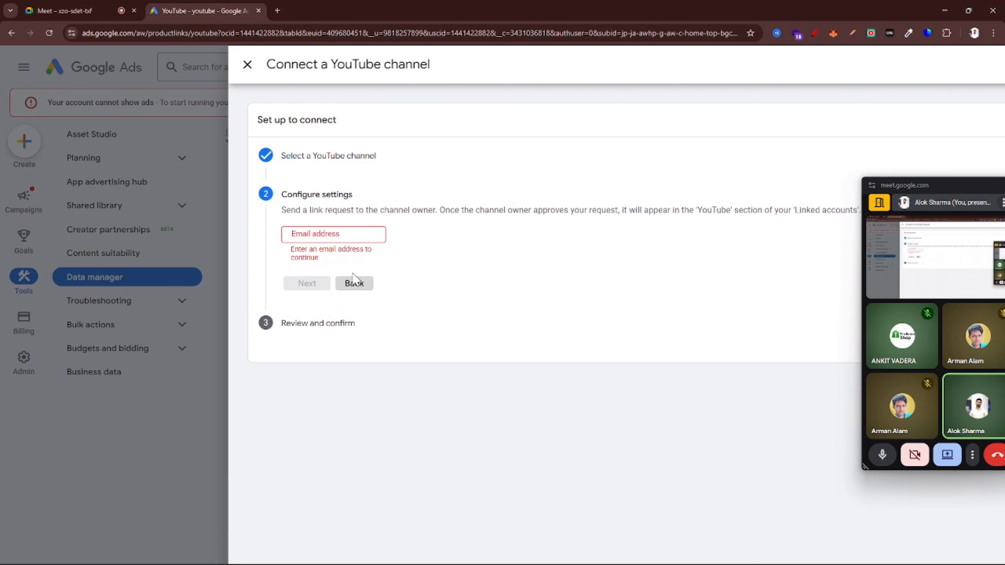
key("ctrl+minus")
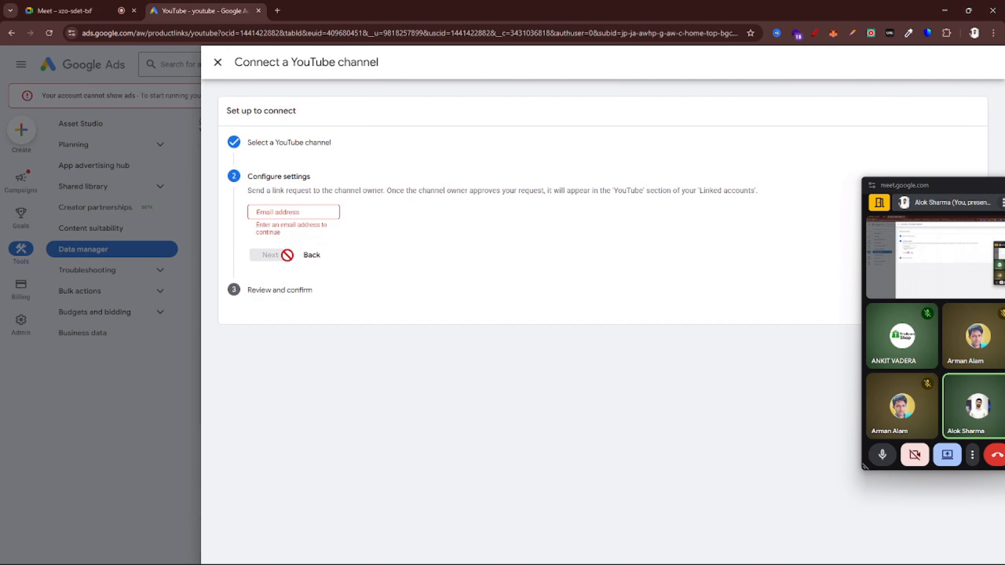
left_click(308, 258)
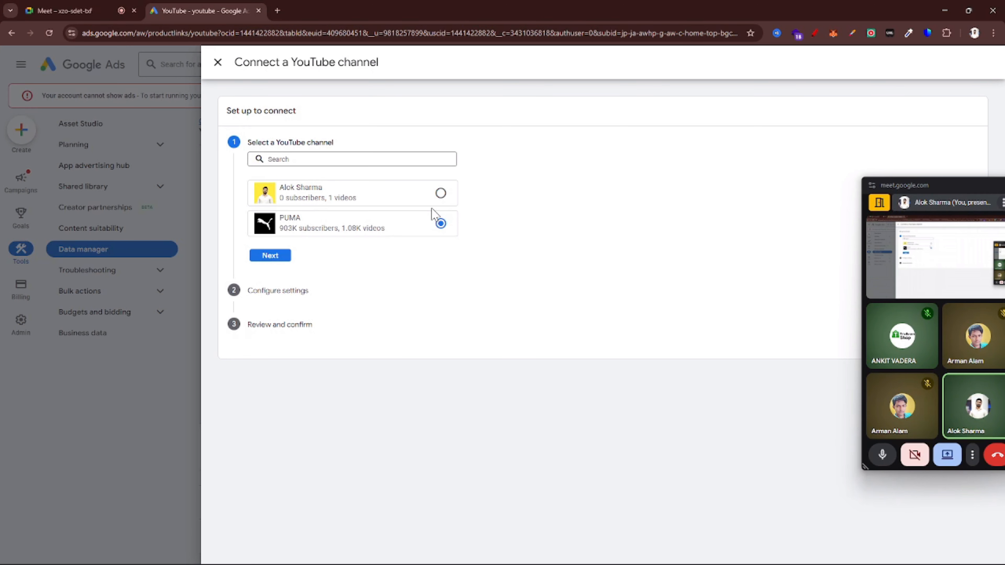
Step: Select the account owner's own YouTube channel, proceed to the connection settings and review the Business Manager option
left_click(441, 193)
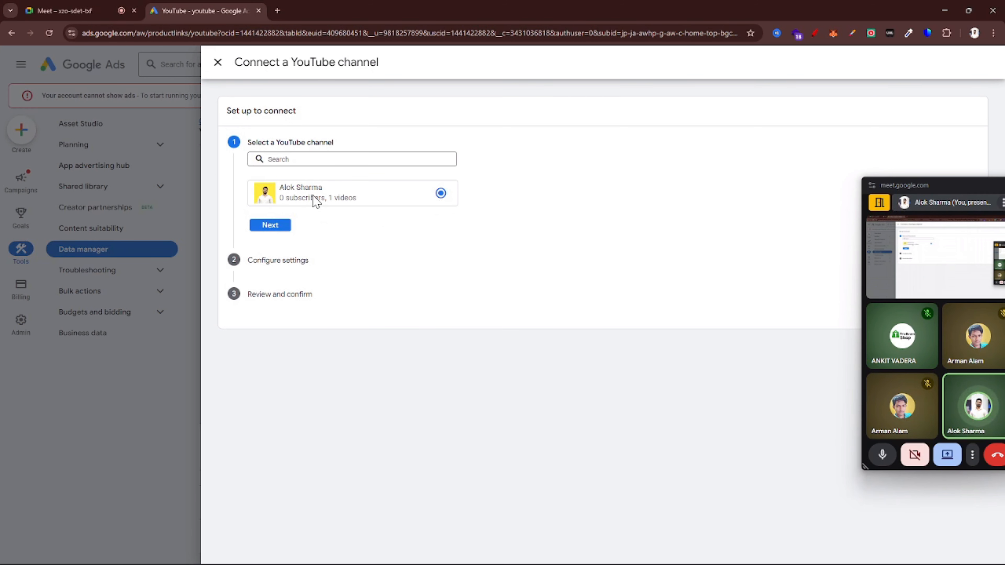
key("ctrl+0")
left_click(265, 233)
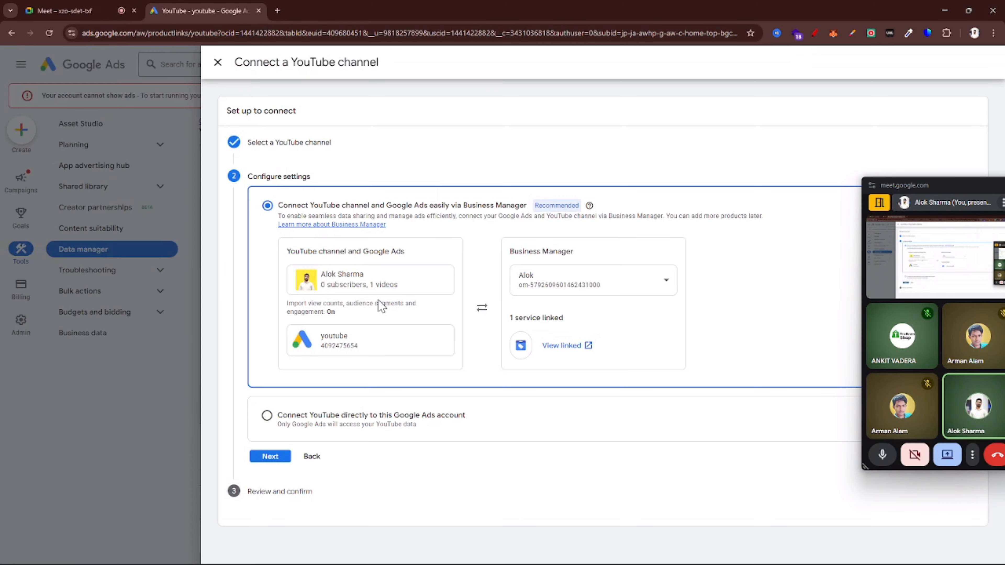
scroll(377, 299, "up", 4)
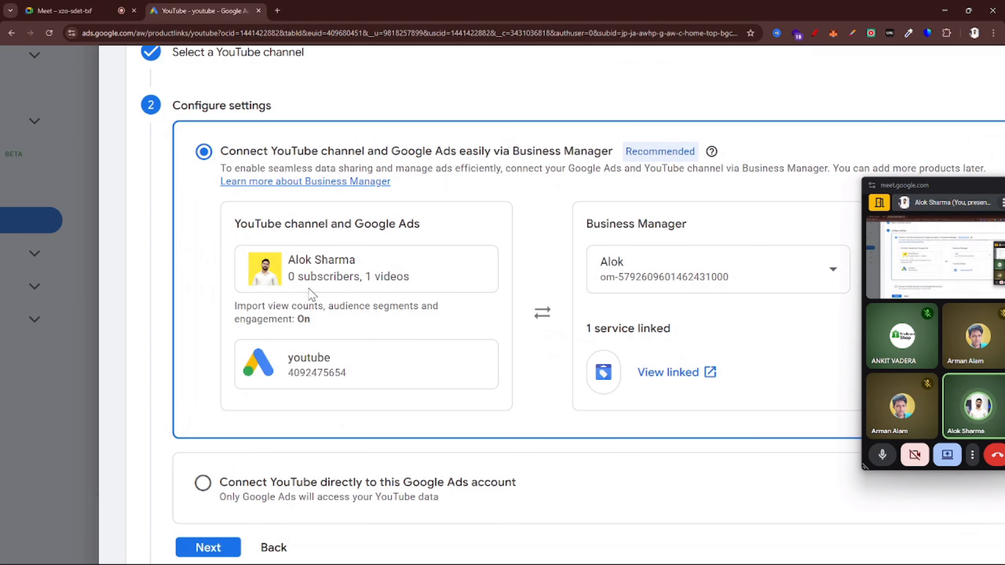
scroll(313, 295, "down", 4)
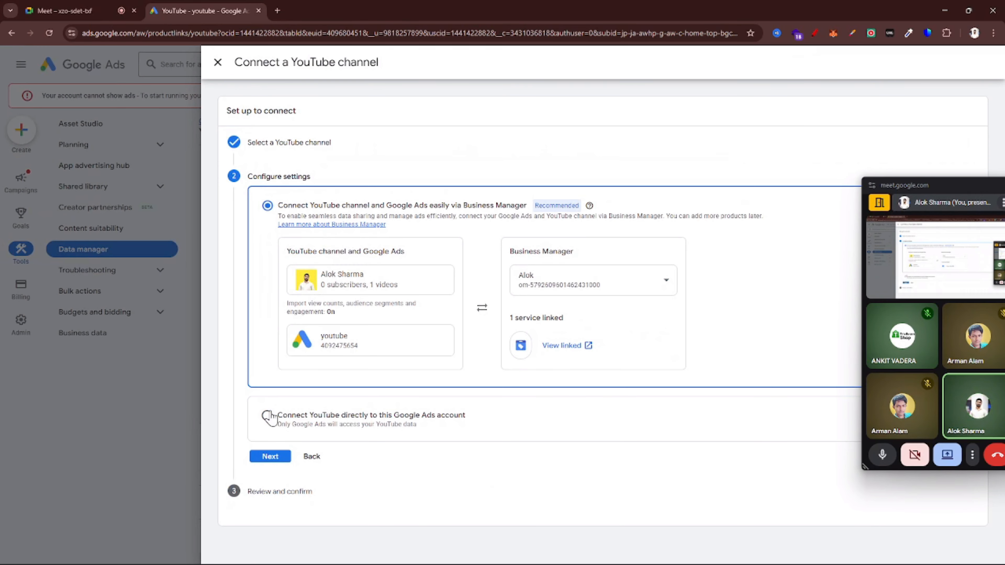
Step: Compare the two YouTube connection methods and choose to connect the channel directly to this Google Ads account
scroll(265, 416, "up", 4)
scroll(320, 426, "up", 2)
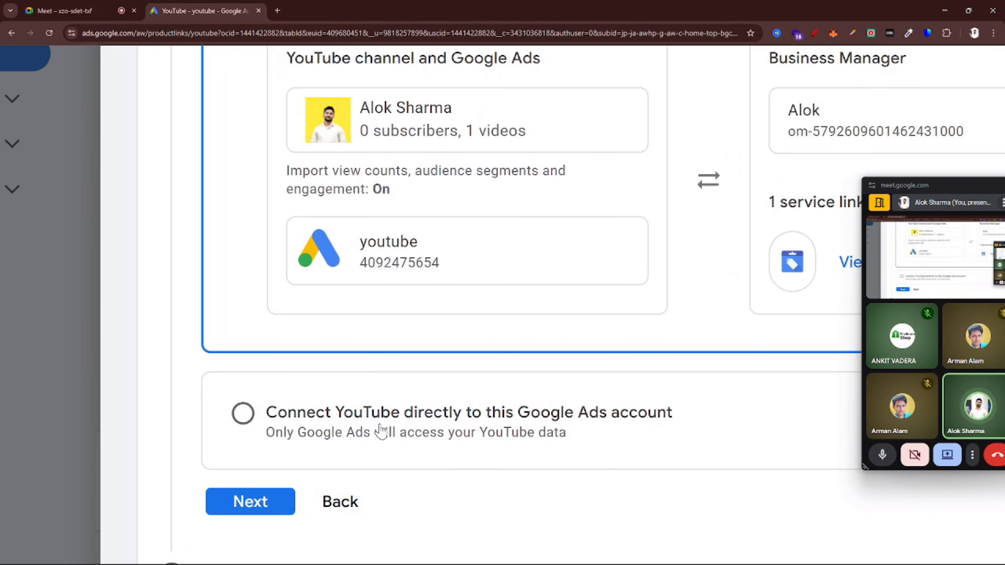
scroll(605, 413, "down", 3)
scroll(606, 413, "up", 2)
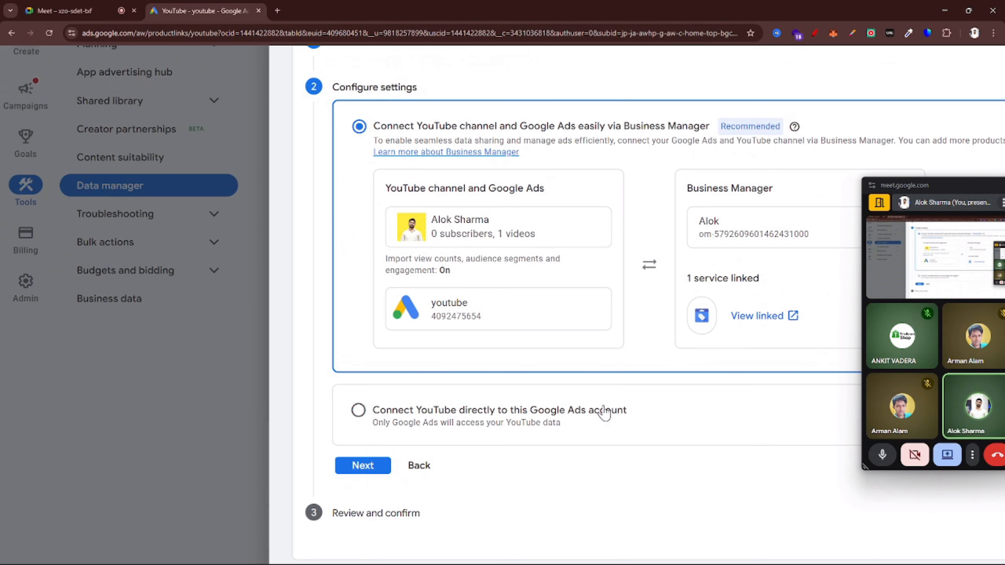
scroll(608, 196, "up", 3)
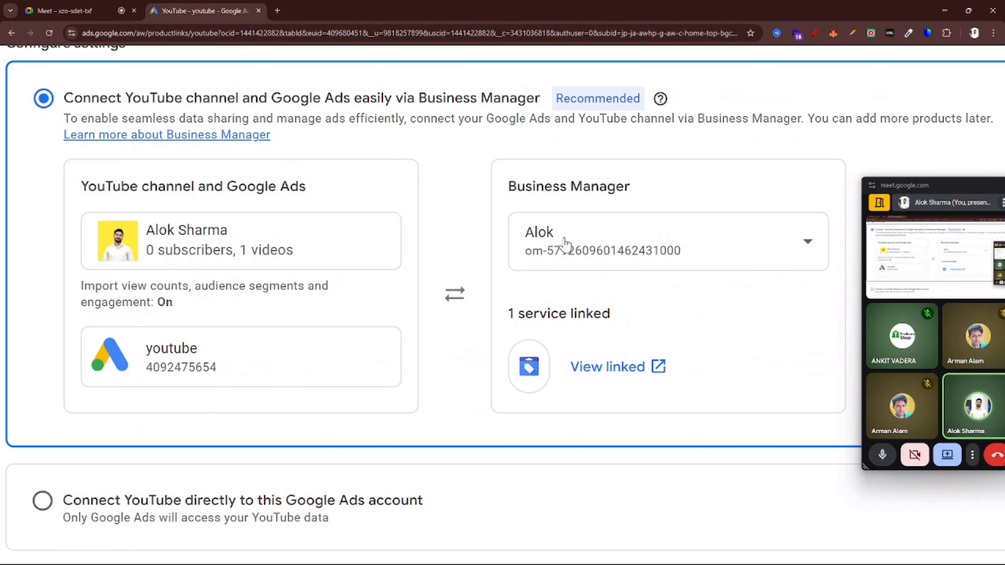
scroll(611, 254, "down", 3)
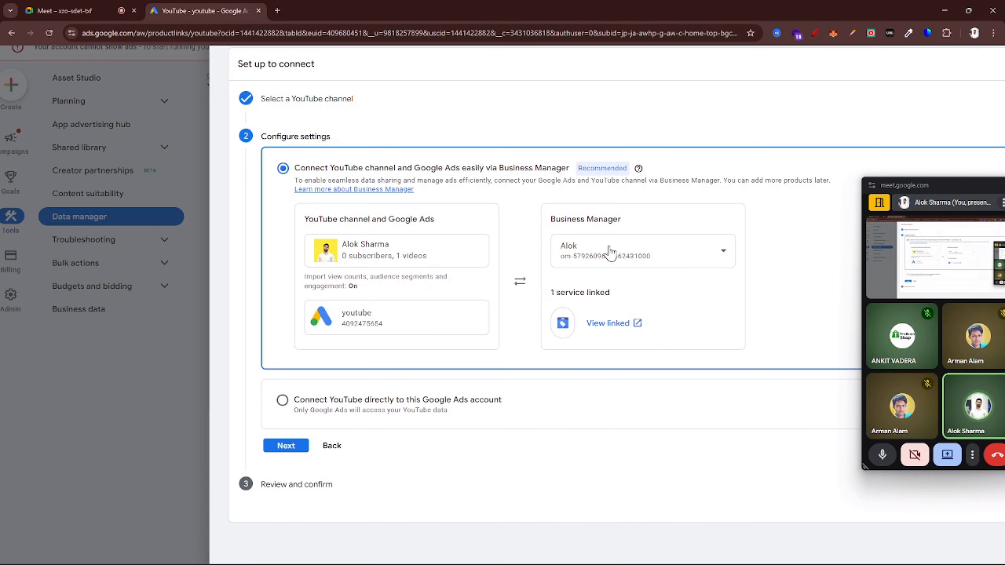
left_click(283, 399)
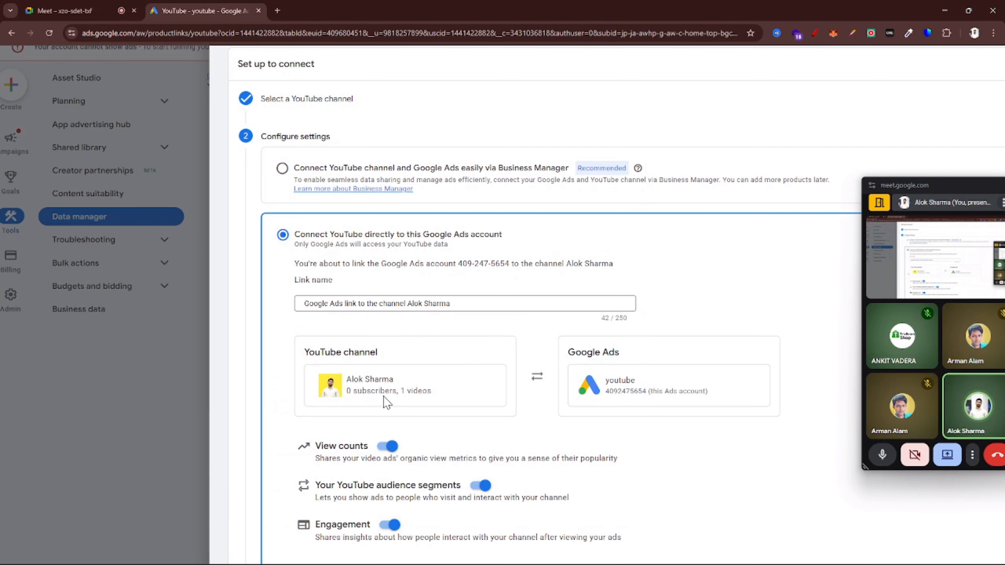
Step: Keep view counts, YouTube audience segments and engagement sharing on, and link the YouTube channel to the Google Ads account
scroll(488, 335, "up", 3)
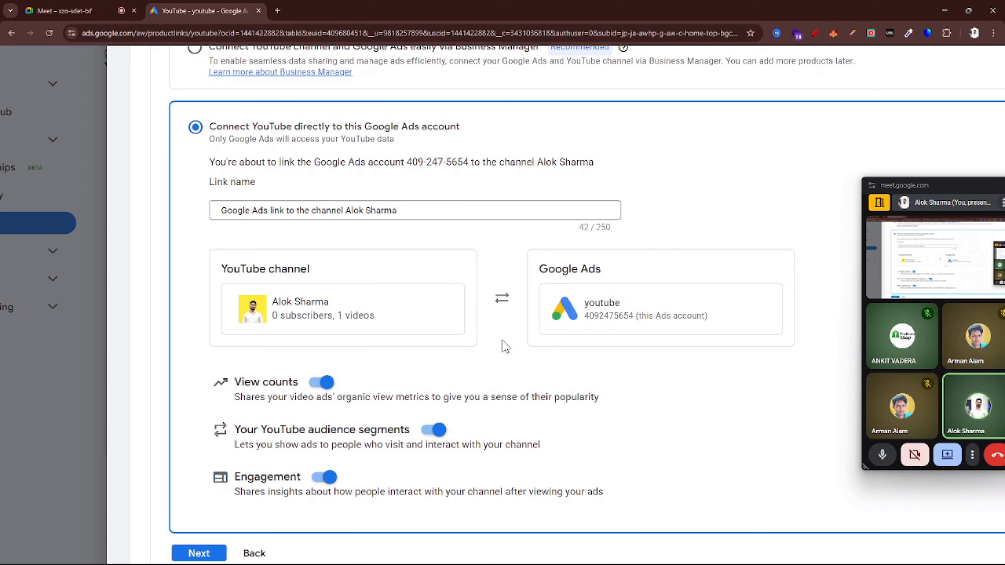
scroll(497, 347, "down", 1)
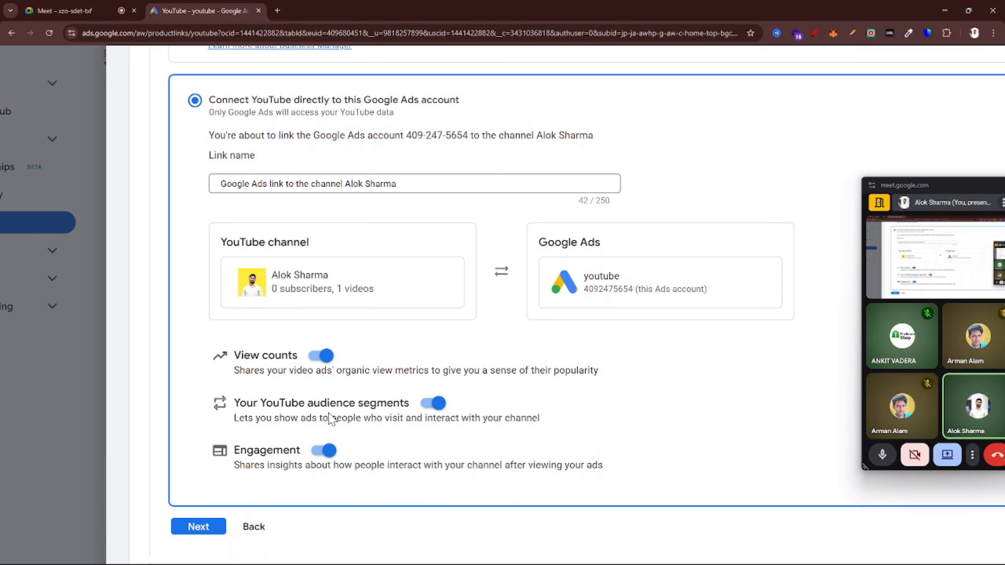
scroll(333, 419, "up", 3)
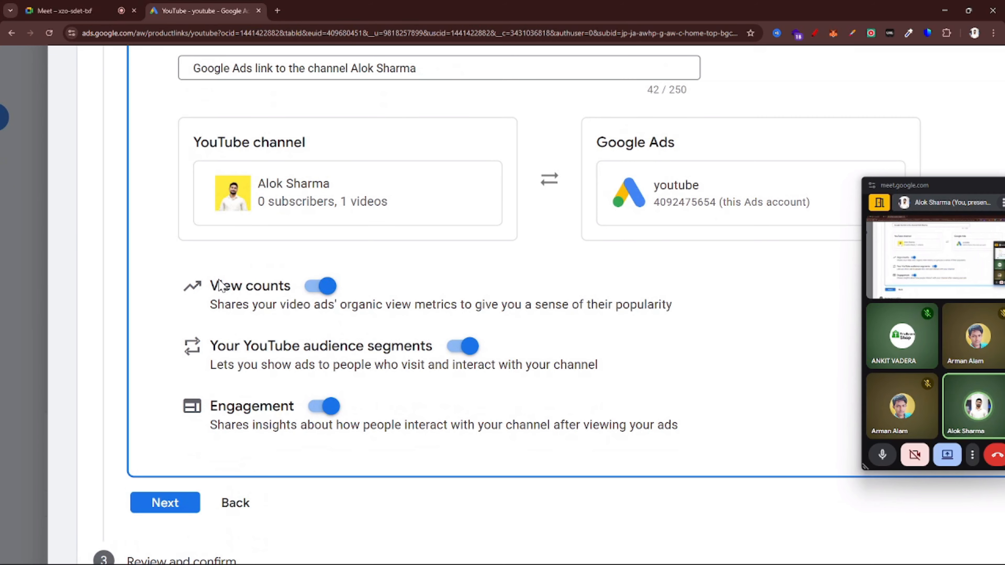
scroll(266, 303, "down", 3)
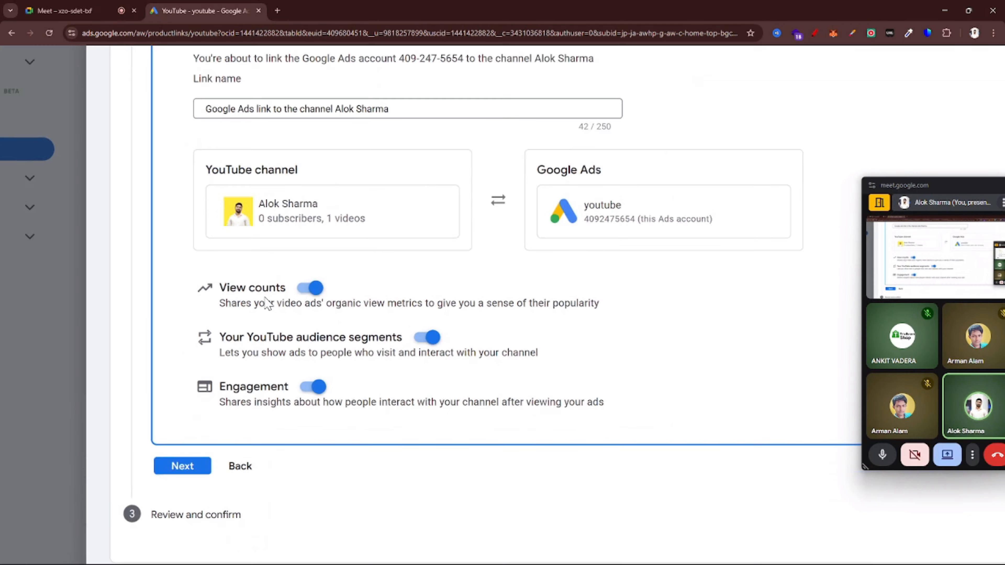
scroll(264, 349, "up", 3)
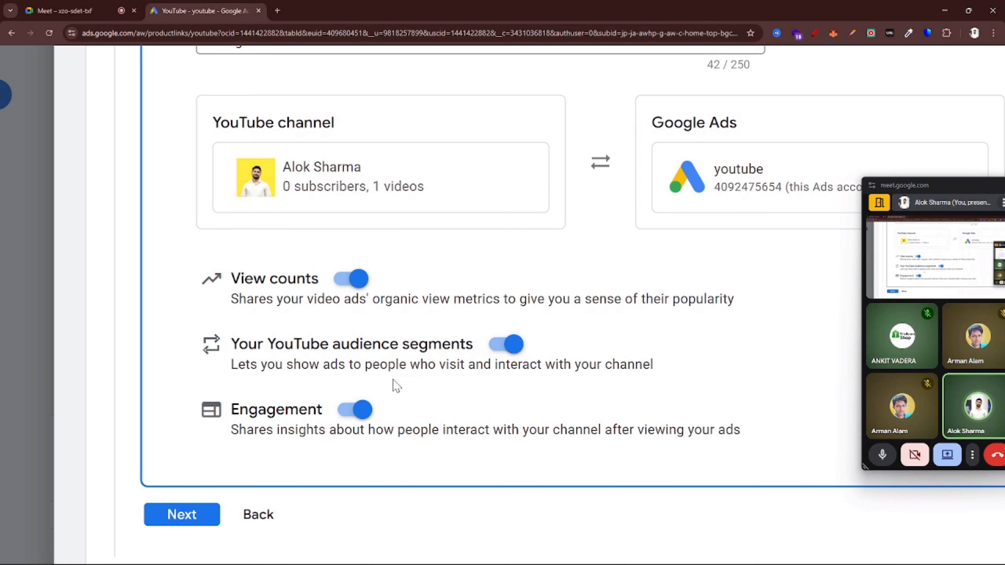
scroll(392, 380, "down", 5)
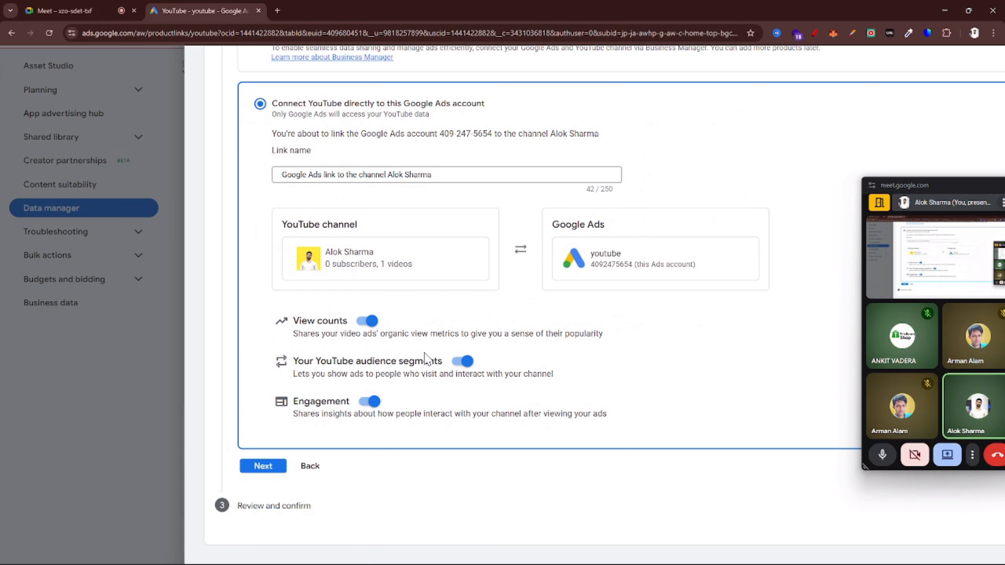
left_click(263, 467)
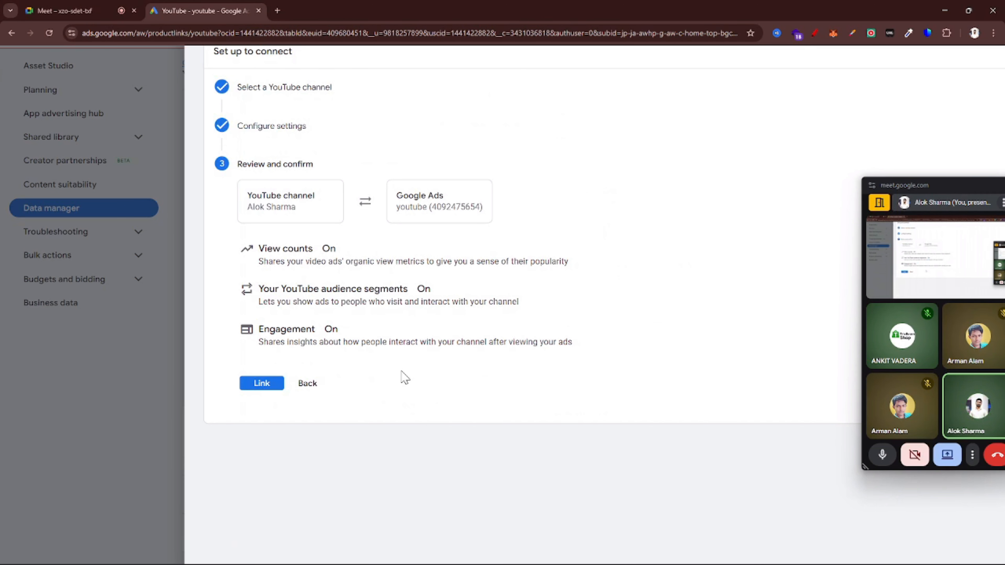
left_click(261, 384)
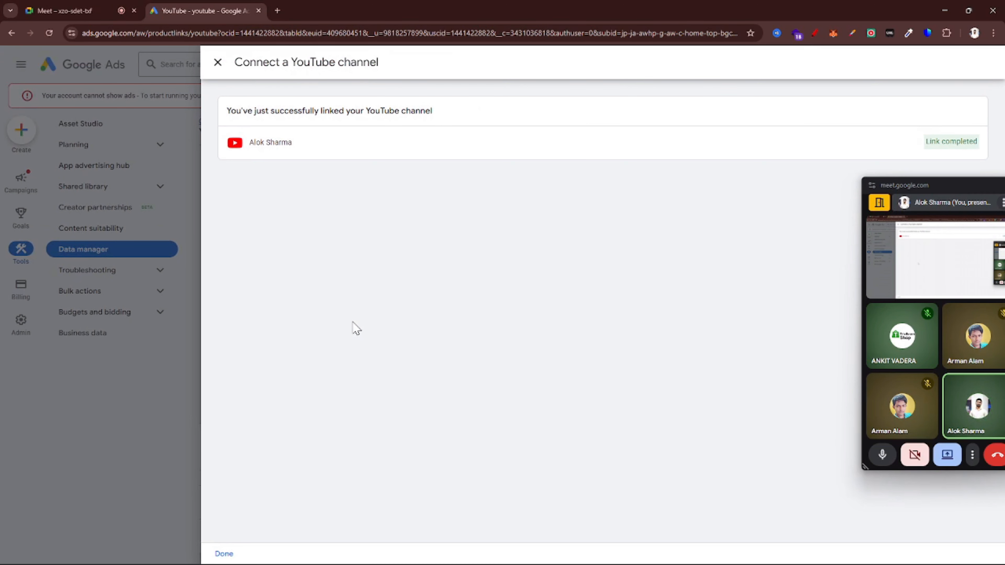
Step: Check the channel link status, close the connection page and inspect the linked channel's Unlink action
scroll(974, 137, "up", 5)
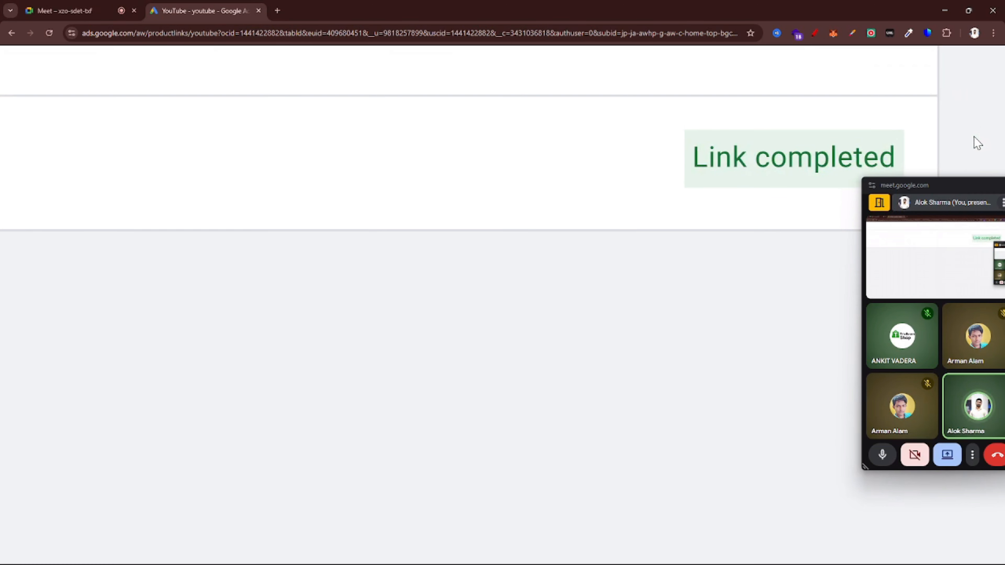
scroll(974, 137, "down", 3)
scroll(902, 135, "down", 3)
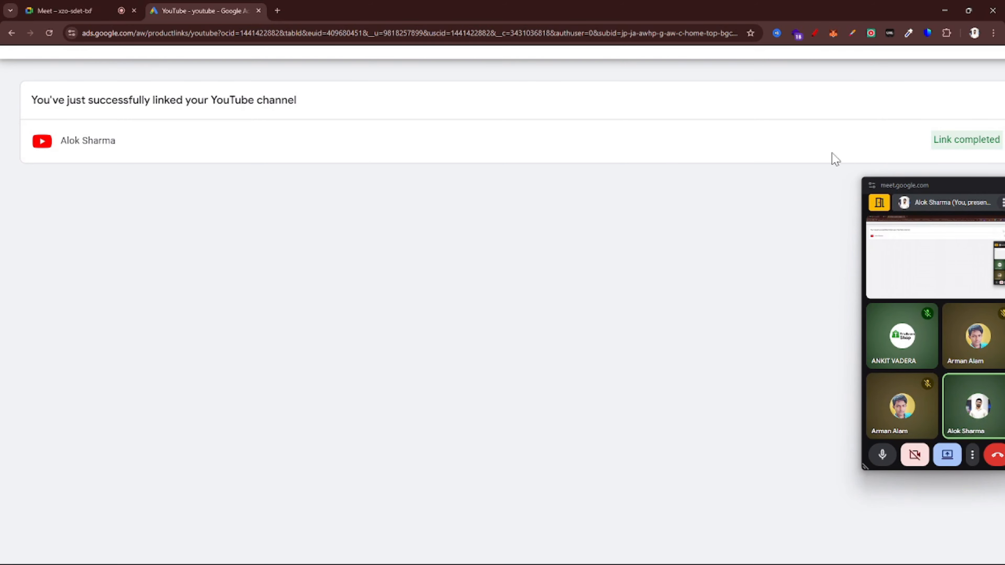
scroll(925, 138, "down", 3)
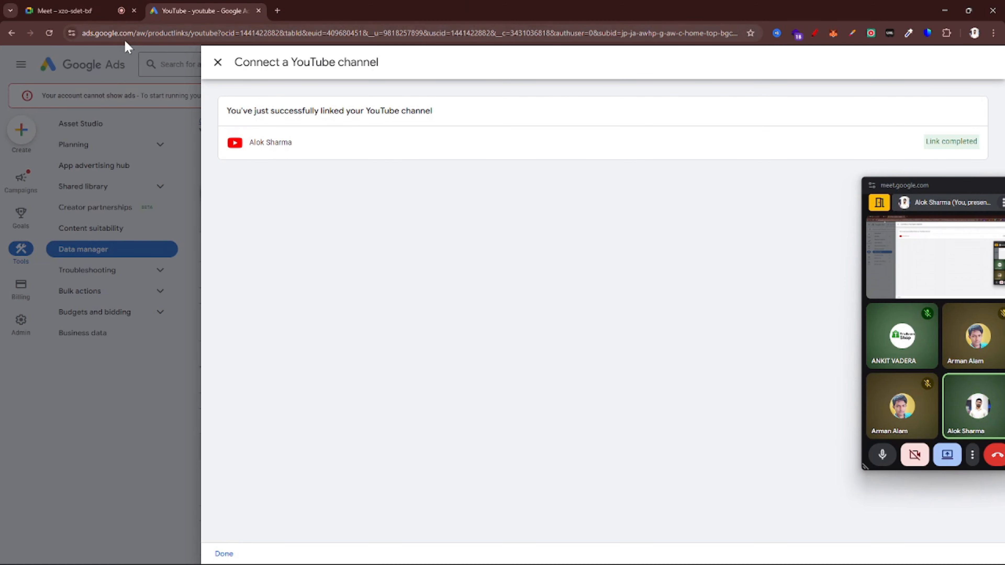
left_click(217, 62)
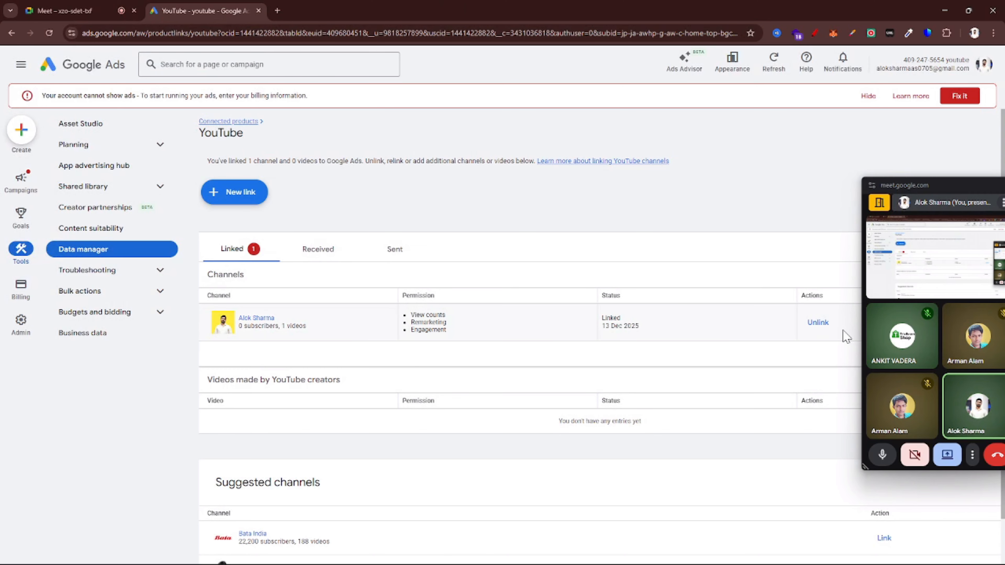
scroll(842, 330, "up", 5)
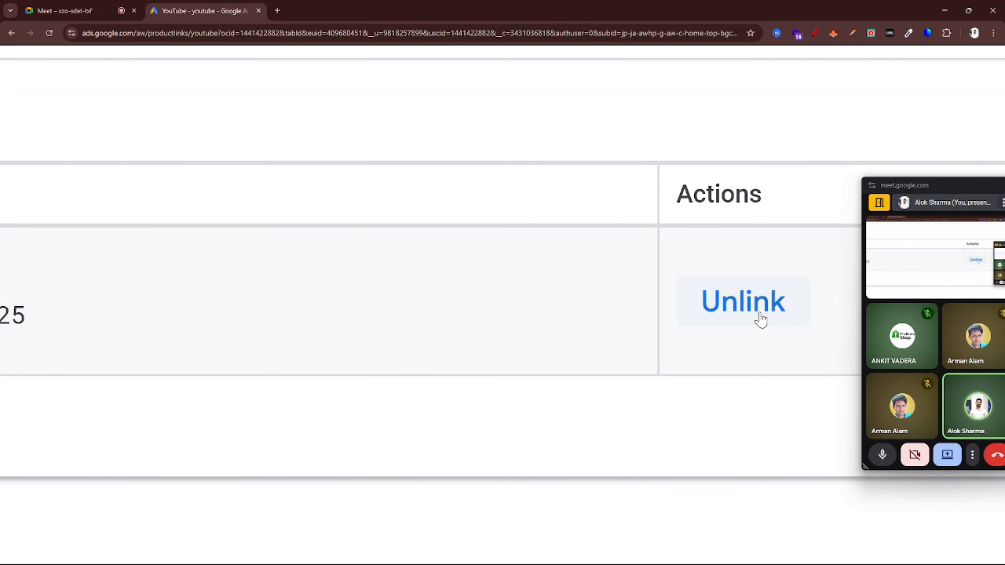
scroll(760, 319, "down", 5)
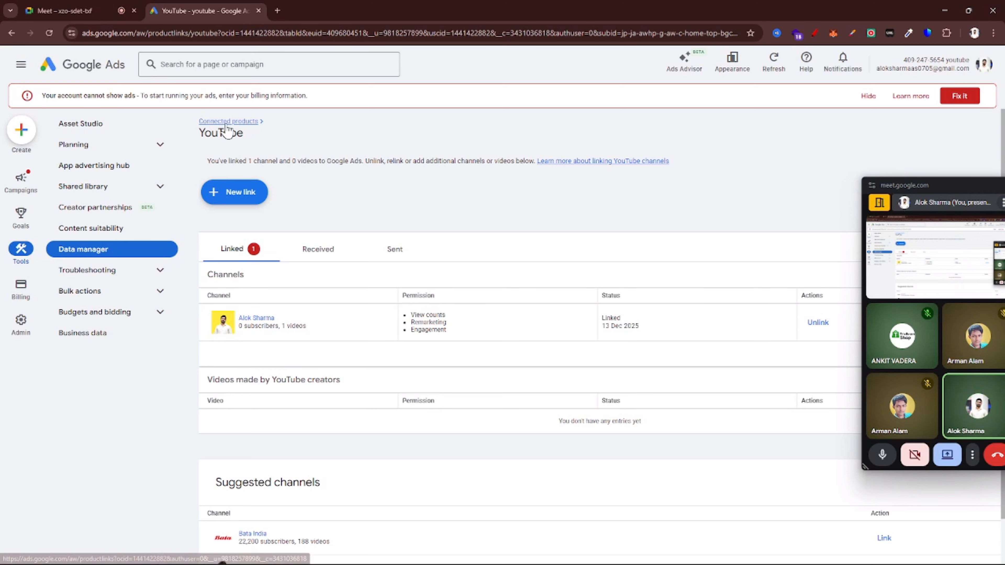
Step: Start a new campaign without guidance from the campaigns overview and choose Video as the campaign type
left_click(20, 178)
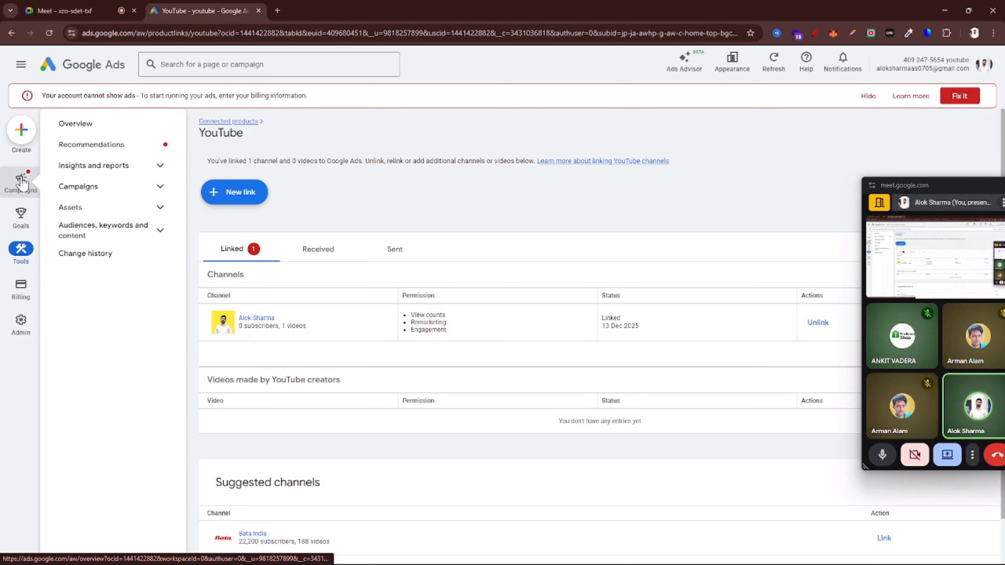
left_click(266, 203)
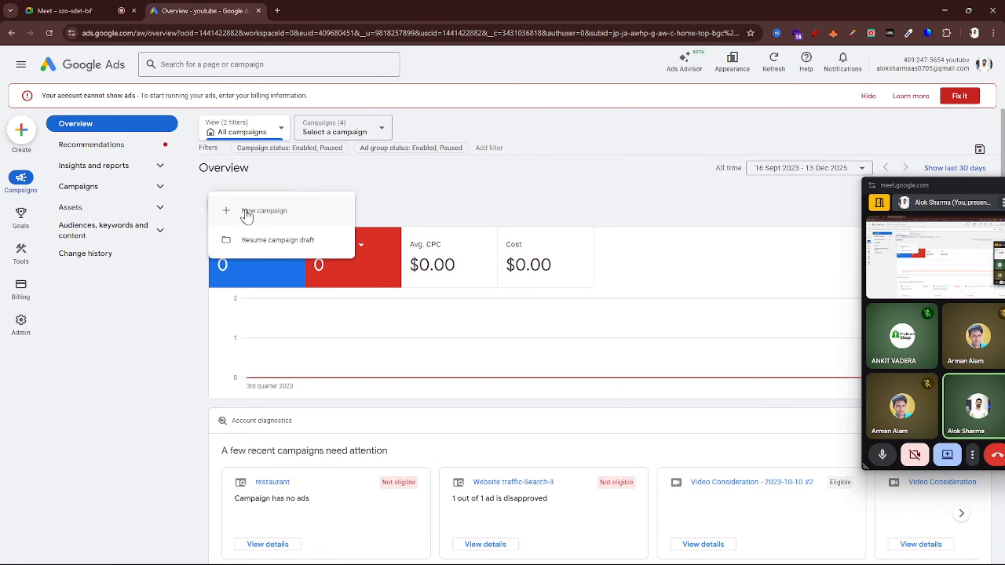
left_click(264, 211)
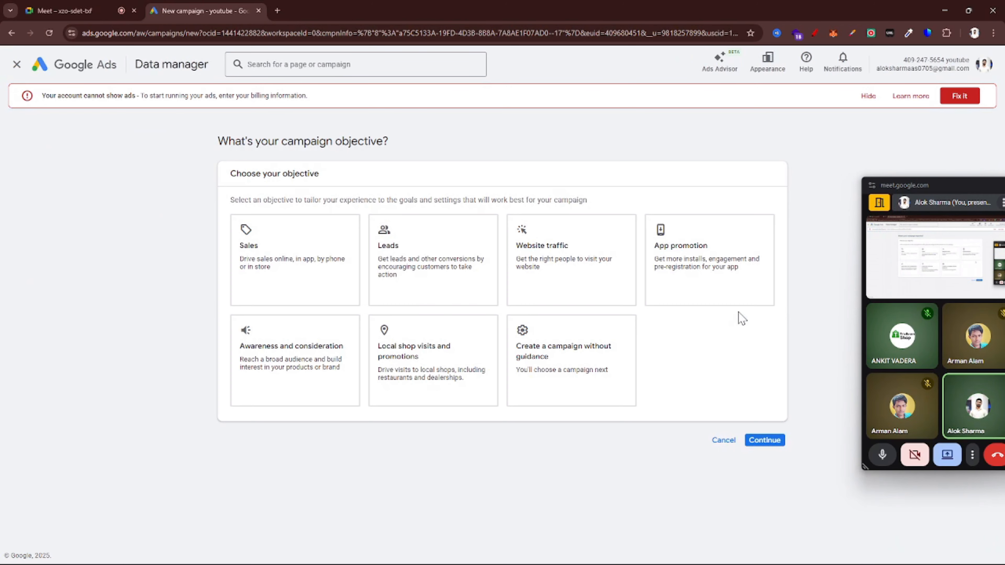
left_click(530, 358)
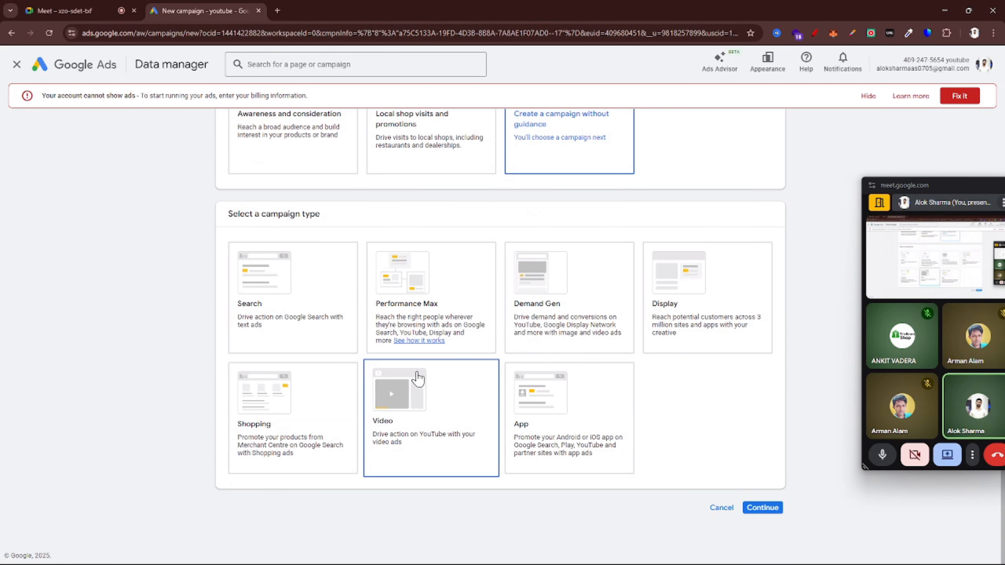
left_click(426, 418)
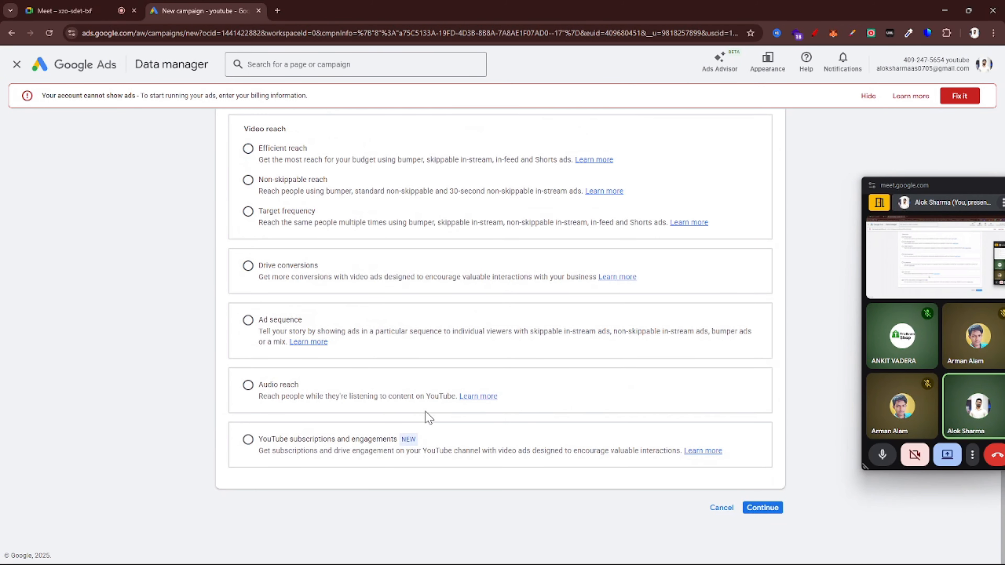
Step: Choose the YouTube subscriptions and engagements subtype and continue with a new campaign instead of a saved draft
left_click(248, 439)
scroll(439, 466, "up", 3)
scroll(439, 466, "down", 3)
scroll(439, 467, "down", 1)
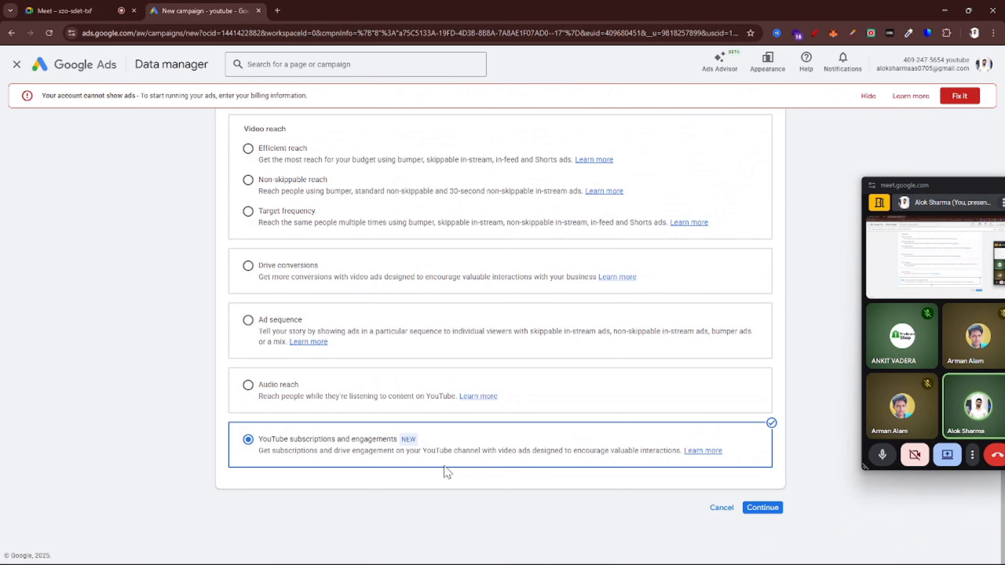
left_click(765, 509)
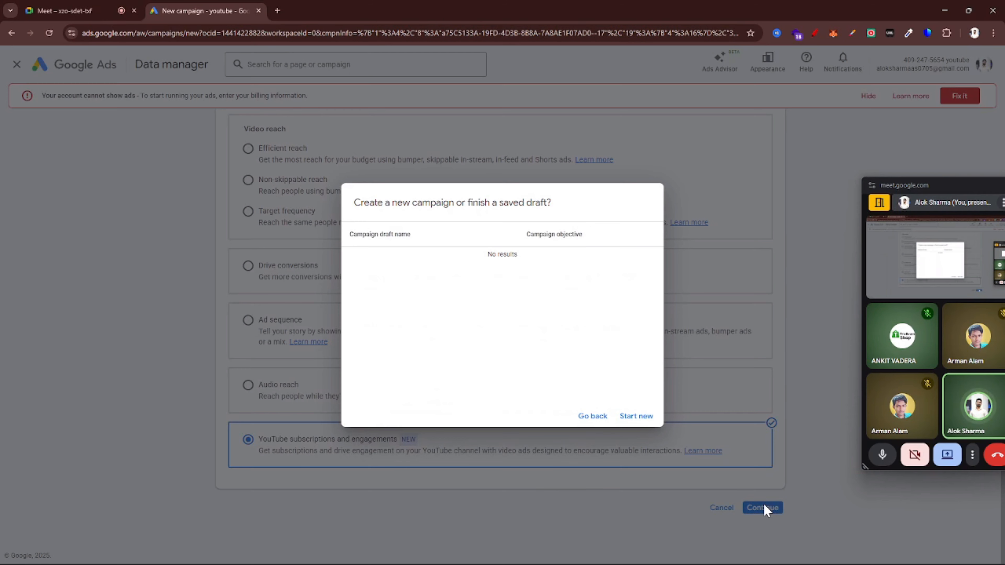
left_click(644, 417)
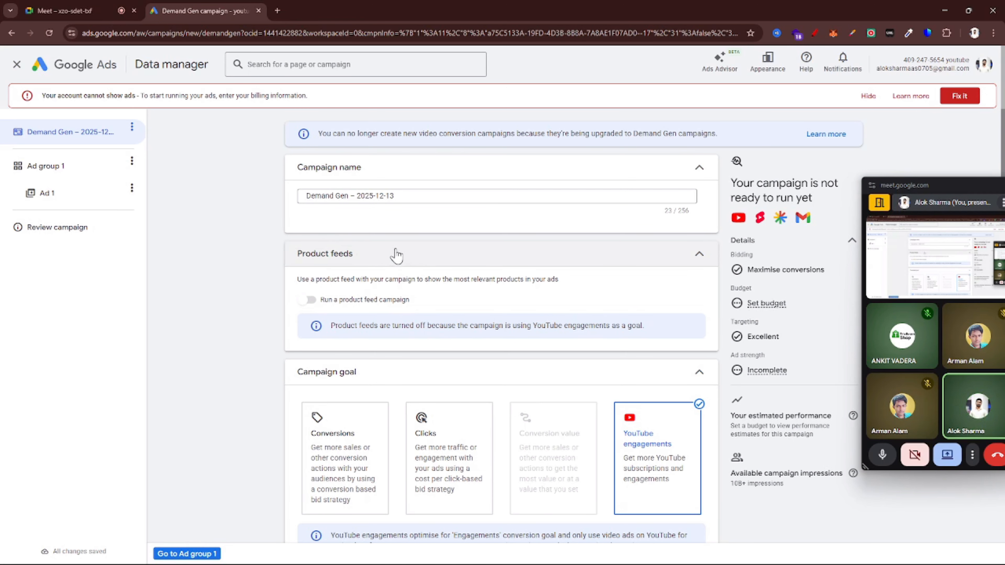
Step: Examine the campaign name, product feeds and campaign goal settings of the Demand Gen campaign
scroll(402, 254, "down", 1)
key("ctrl+plus")
key("ctrl+plus")
key("ctrl+plus")
key("ctrl+plus")
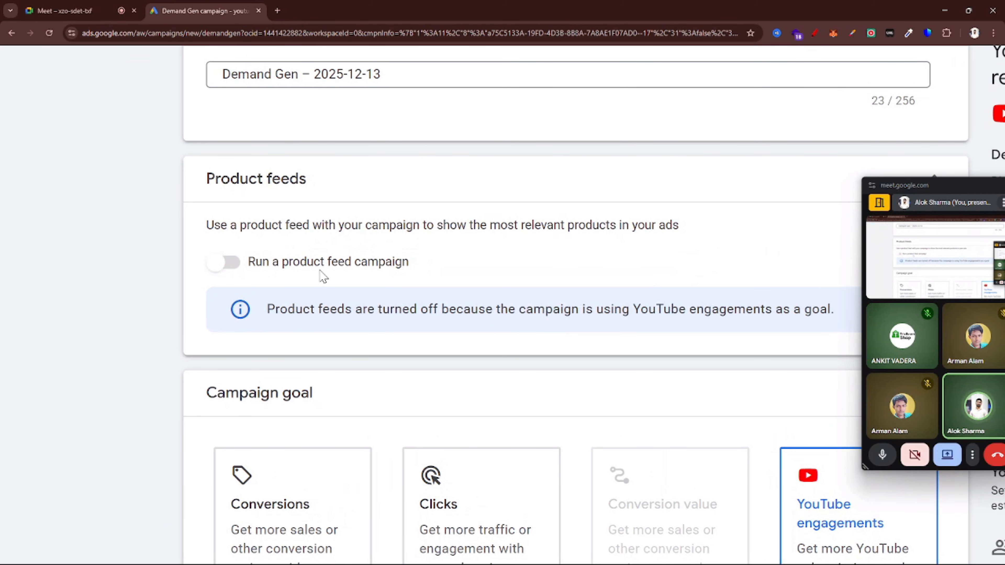
scroll(321, 278, "down", 1)
key("ctrl+0")
scroll(498, 332, "down", 3)
key("ctrl+plus")
key("ctrl+plus")
key("ctrl+plus")
key("ctrl+plus")
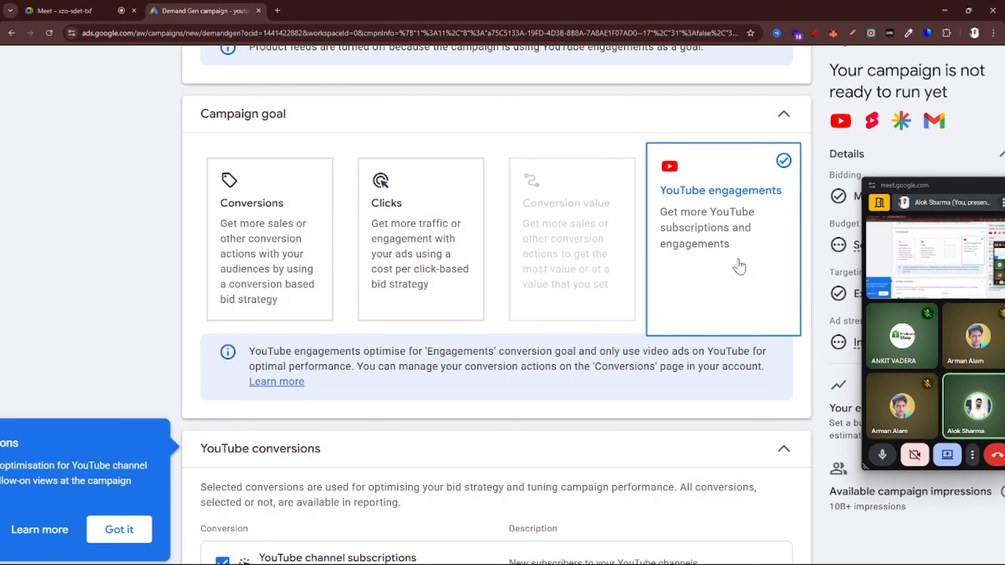
Step: Add YouTube follow-on views to the campaign's YouTube conversions alongside channel subscriptions and review both conversion descriptions
scroll(740, 268, "down", 4)
key("ctrl+minus")
key("ctrl+minus")
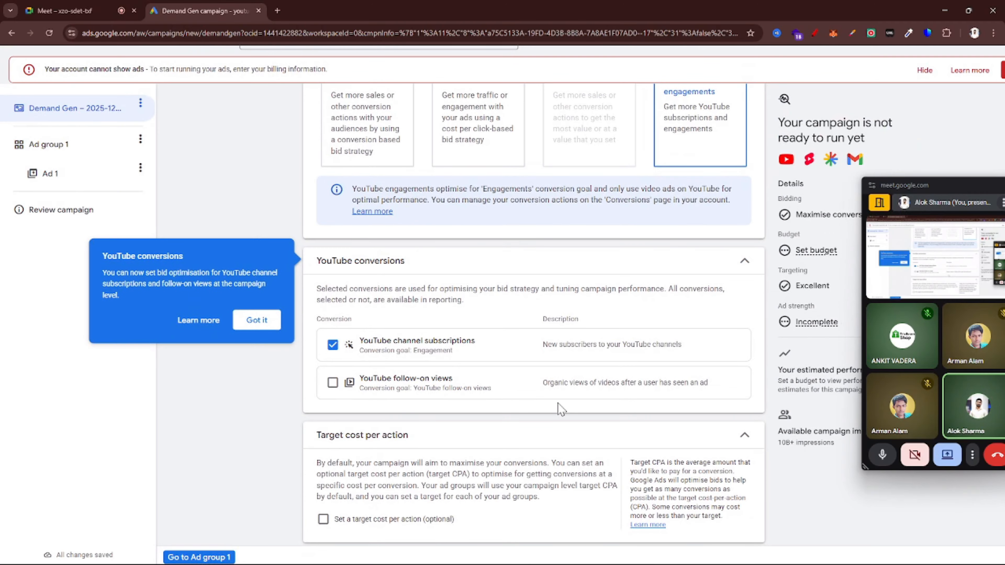
scroll(500, 332, "down", 3)
key("ctrl+plus")
key("ctrl+plus")
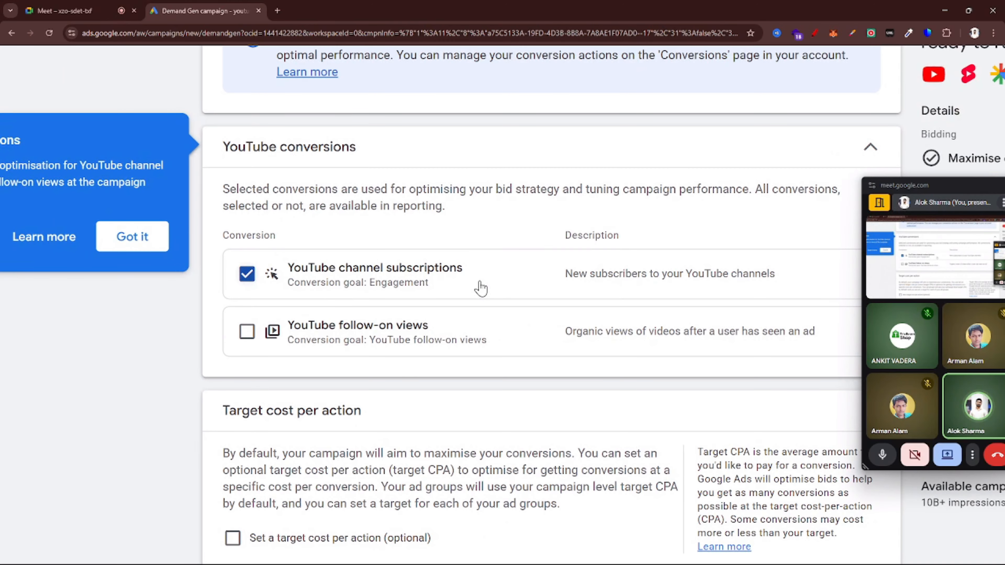
key("ctrl+plus")
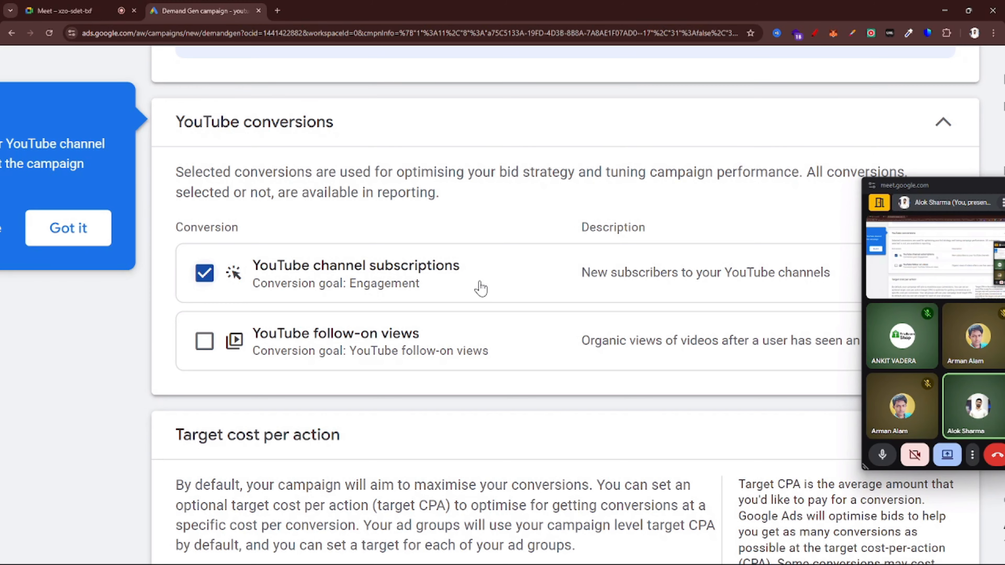
left_click(207, 340)
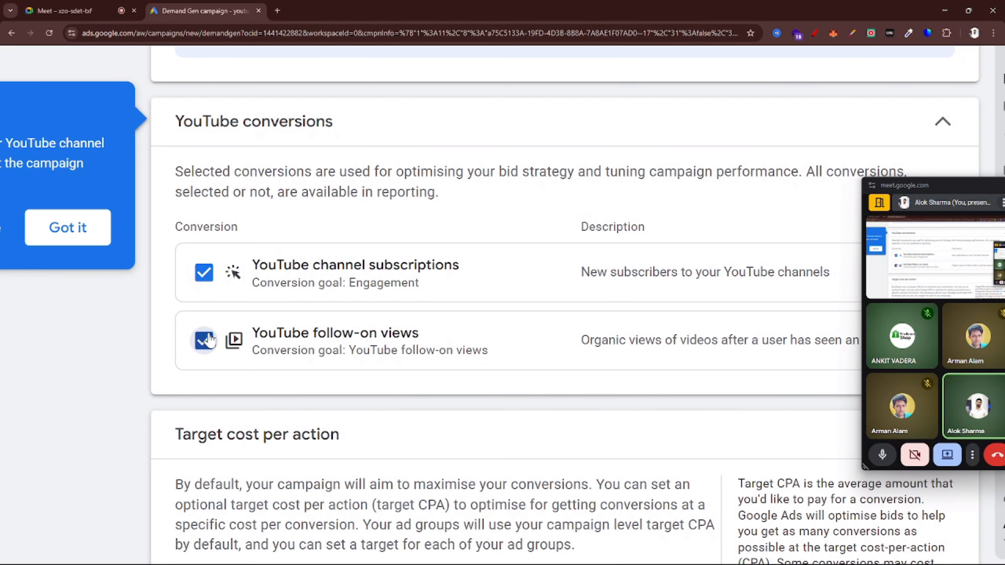
scroll(405, 353, "up", 1)
scroll(406, 353, "down", 2)
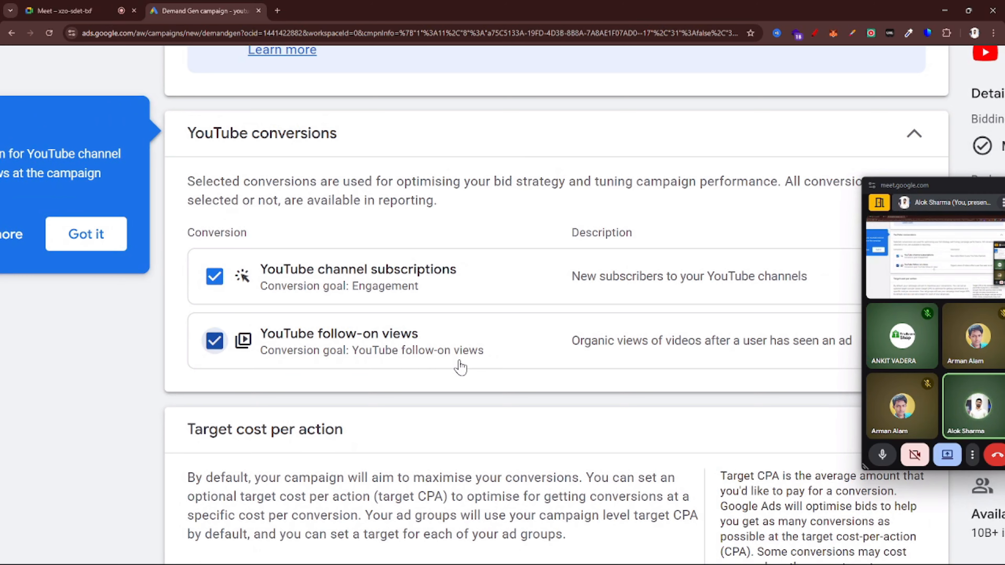
scroll(658, 393, "right", 5)
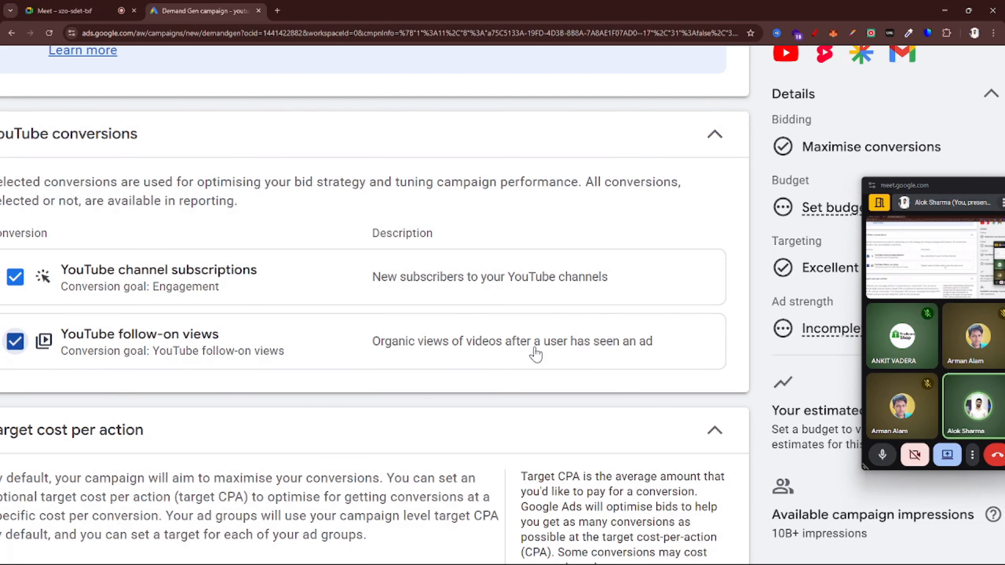
Step: Keep the budget type as Daily and set the campaign's budget amount to US$10
scroll(533, 352, "down", 4)
scroll(513, 390, "down", 4)
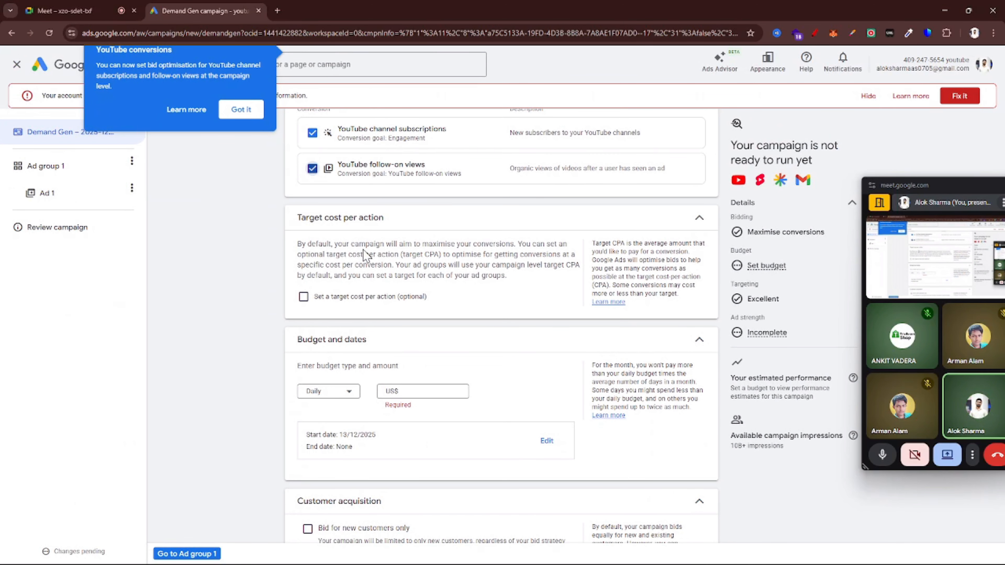
scroll(470, 276, "down", 3)
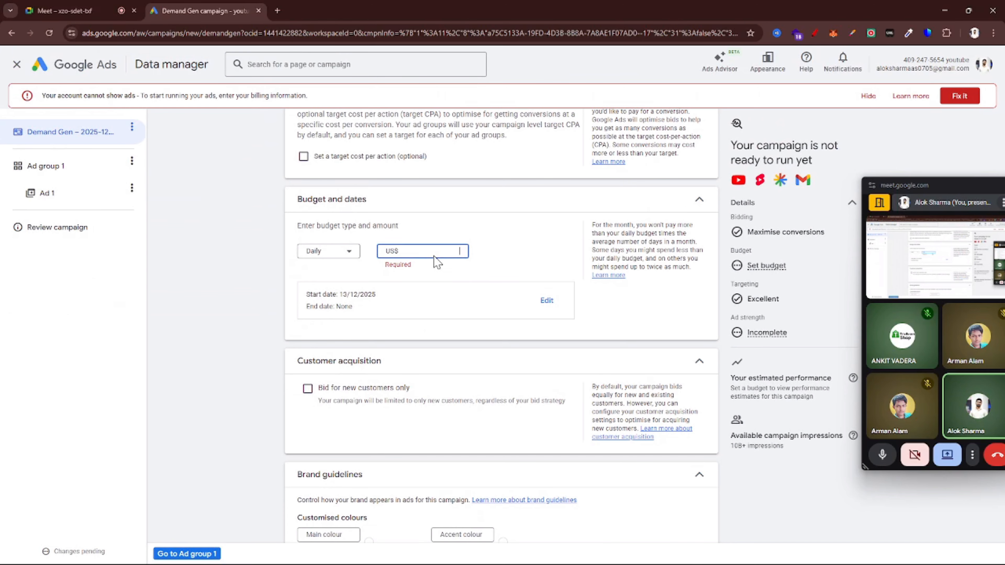
left_click(320, 255)
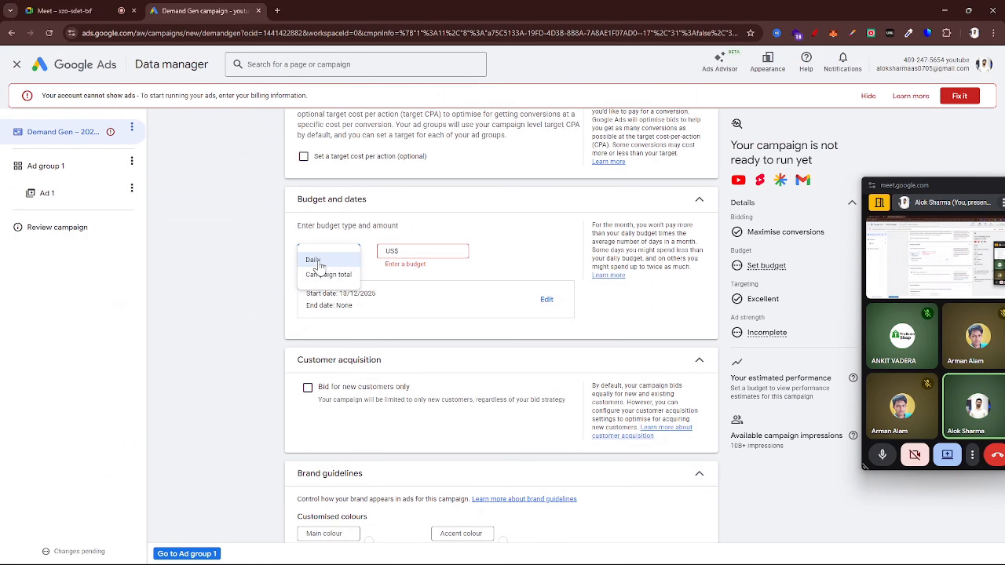
left_click(436, 254)
type("10")
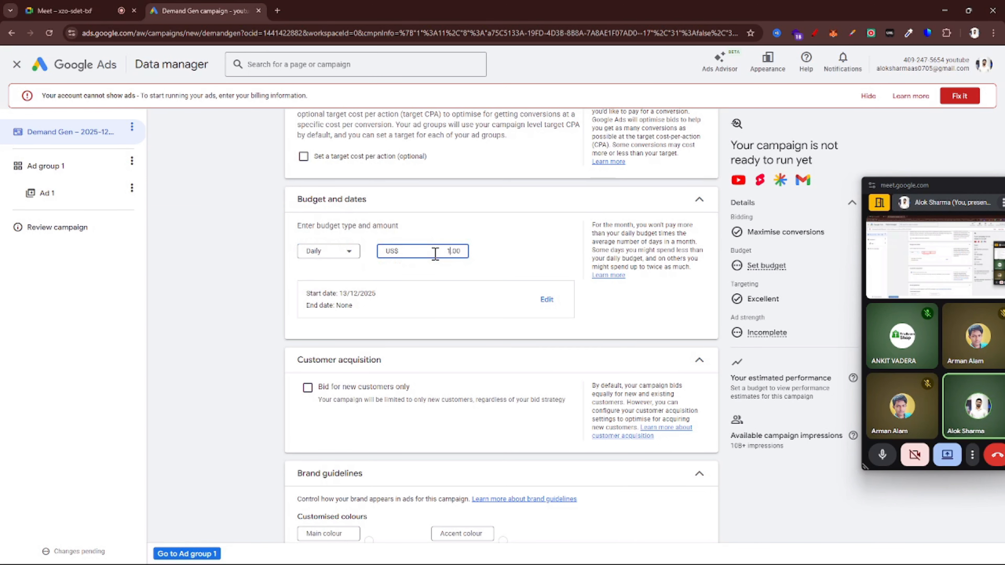
Step: Declare that the campaign doesn't have EU political ads and review the location and language settings
scroll(461, 415, "down", 5)
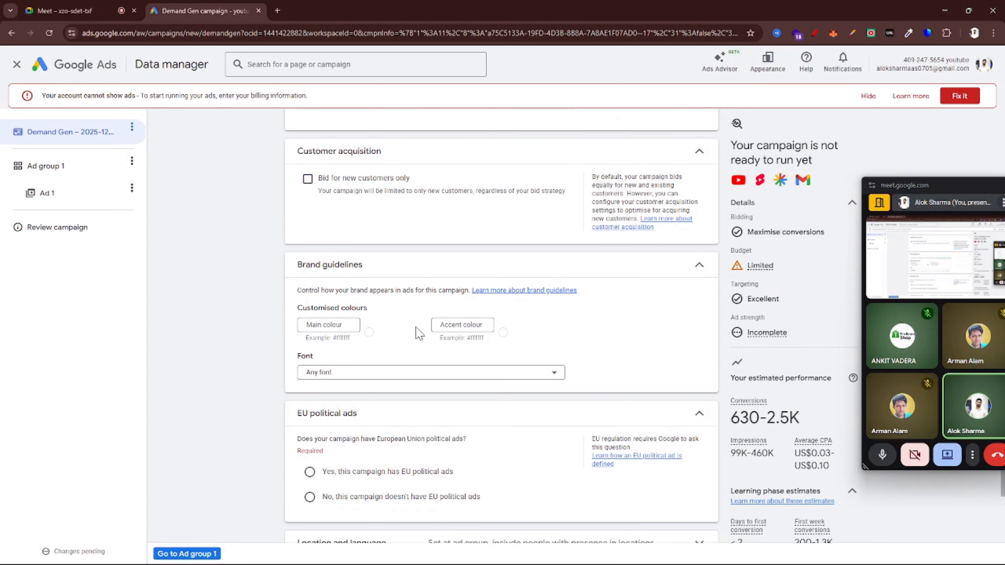
scroll(427, 339, "down", 4)
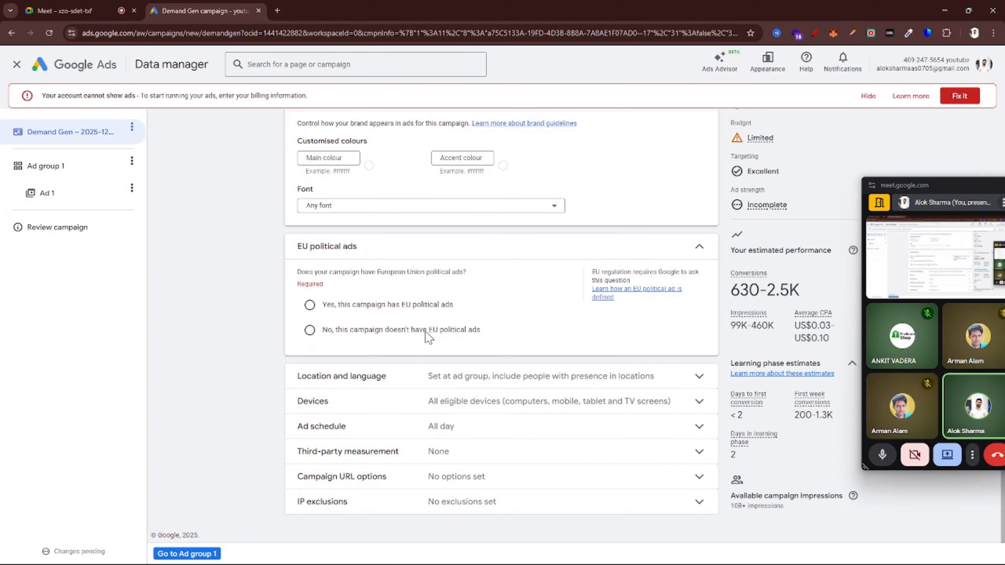
left_click(309, 329)
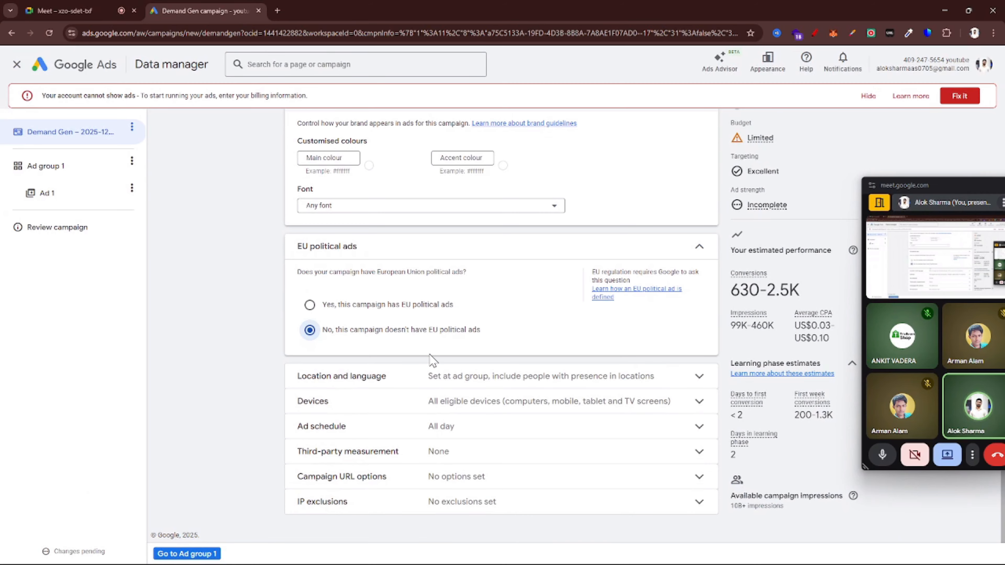
left_click(460, 383)
scroll(460, 384, "down", 3)
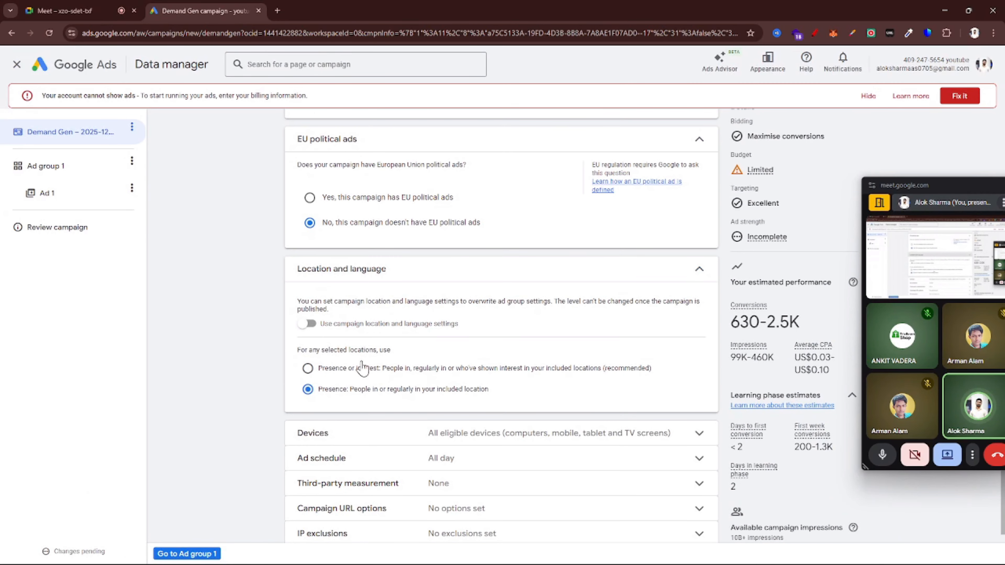
left_click(469, 283)
Step: Set the campaign's daily budget to US$15
scroll(471, 280, "up", 7)
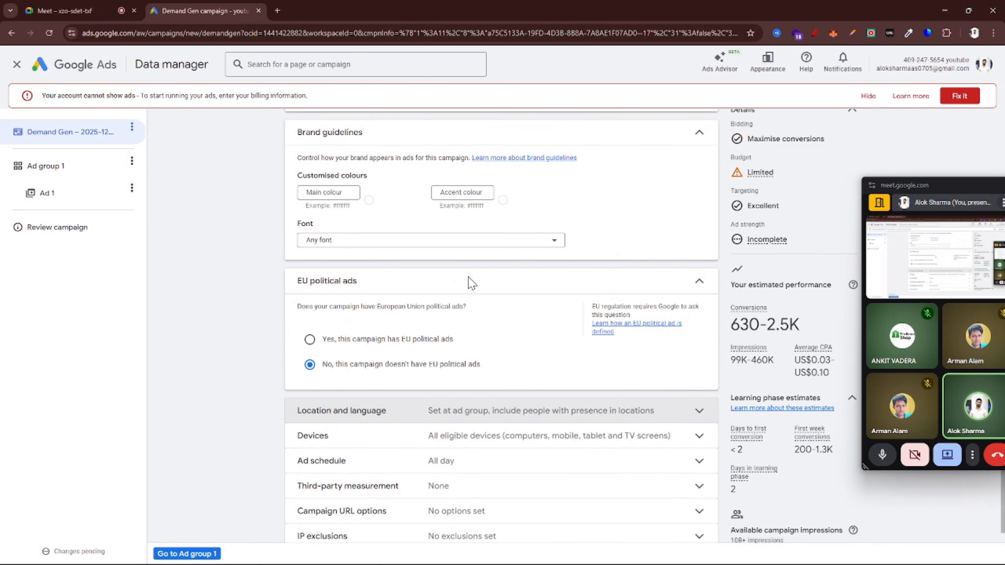
scroll(391, 264, "up", 6)
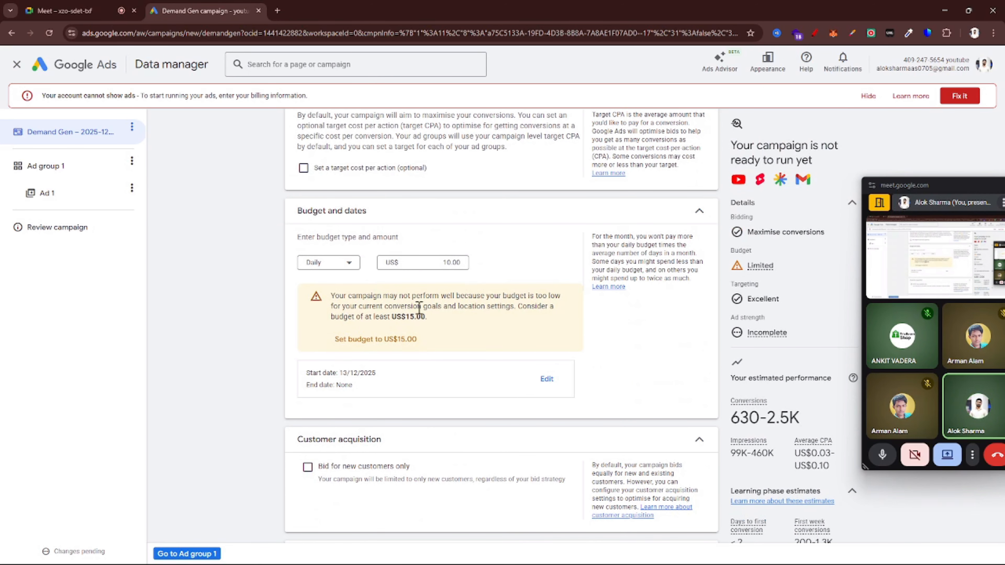
scroll(420, 302, "up", 5)
left_click(484, 233)
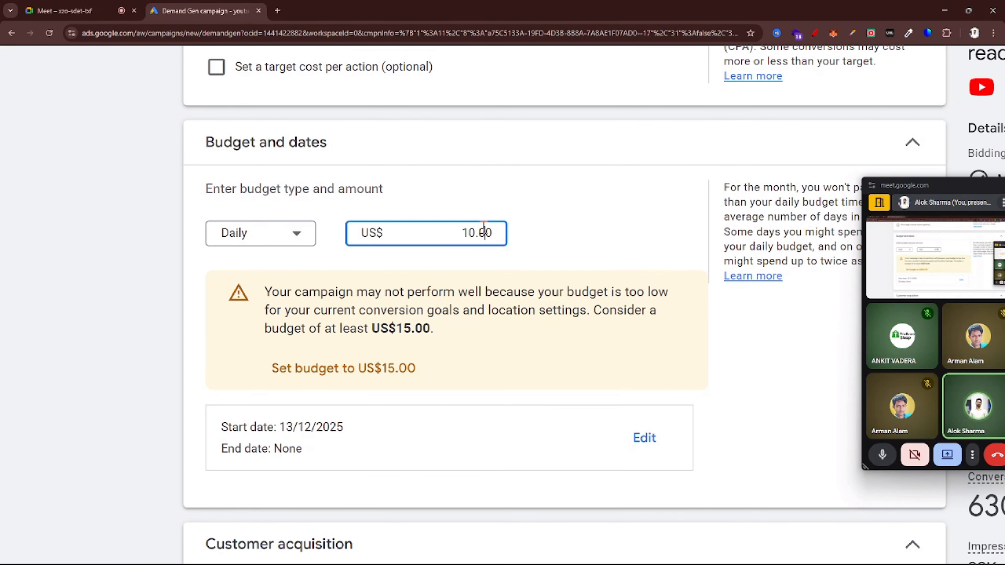
key("BackSpace")
type("15")
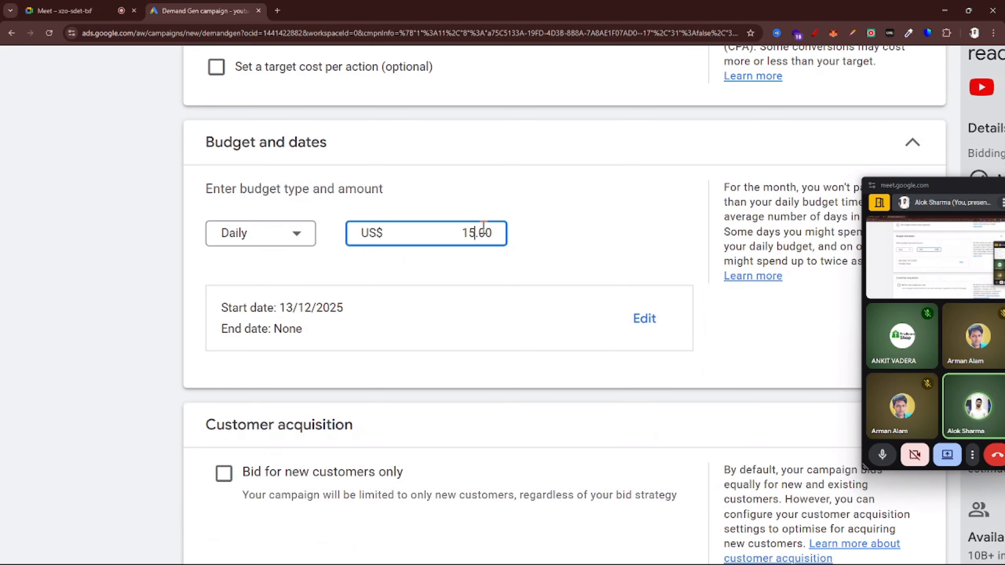
left_click(84, 247)
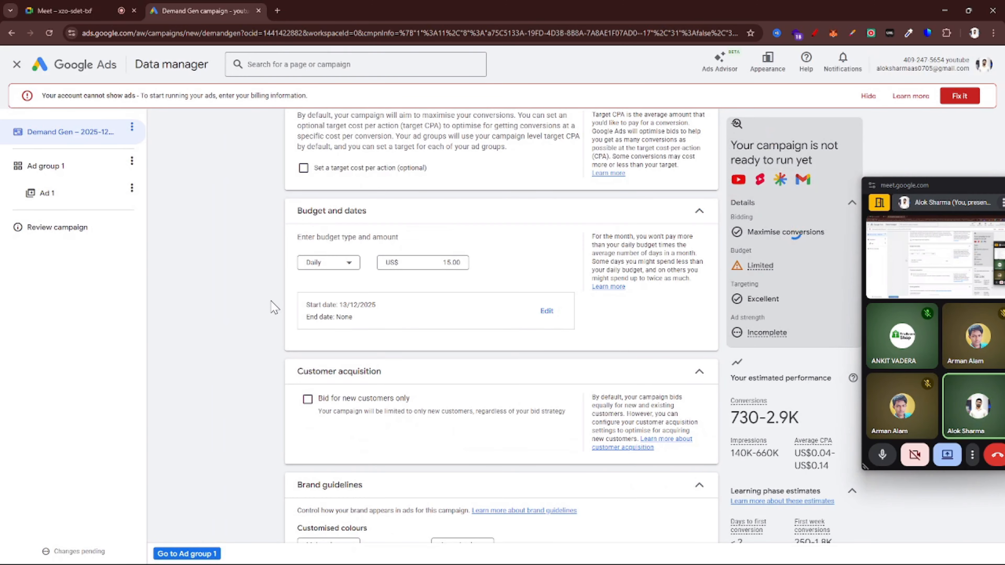
Step: Continue to Ad group 1, dismiss the identity confirmation, and review its channels, audience and optimised targeting settings
scroll(473, 396, "down", 10)
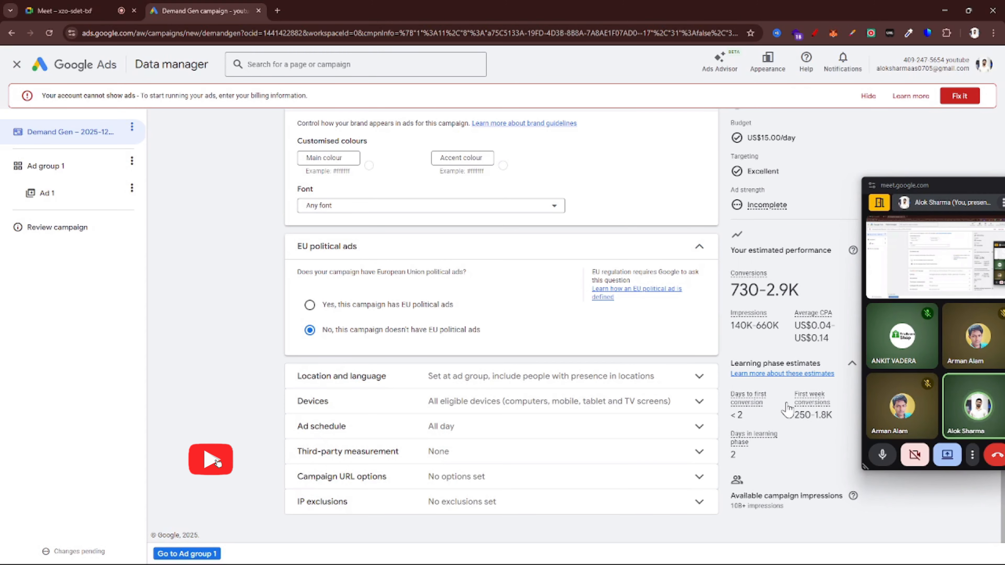
left_click(182, 554)
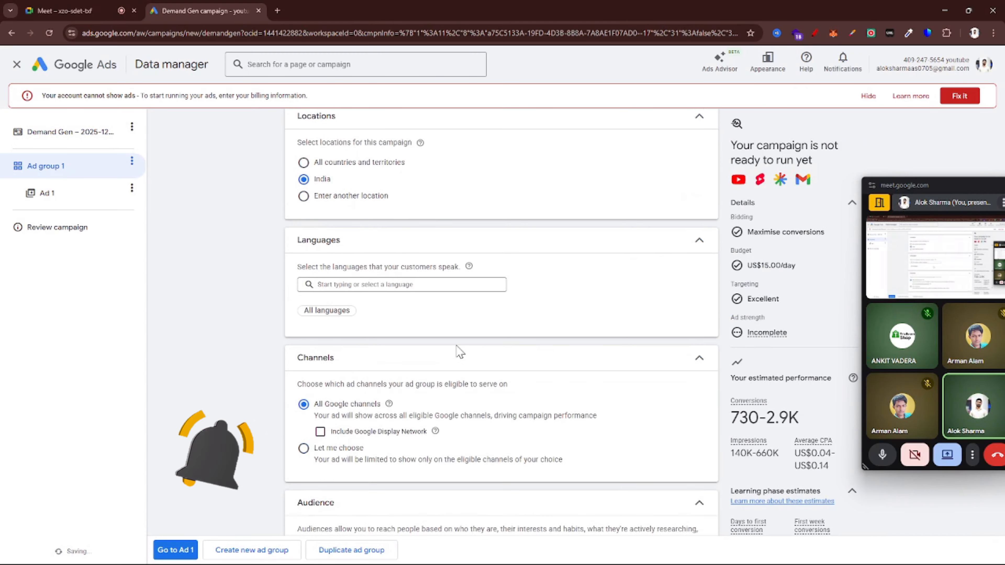
scroll(390, 251, "down", 4)
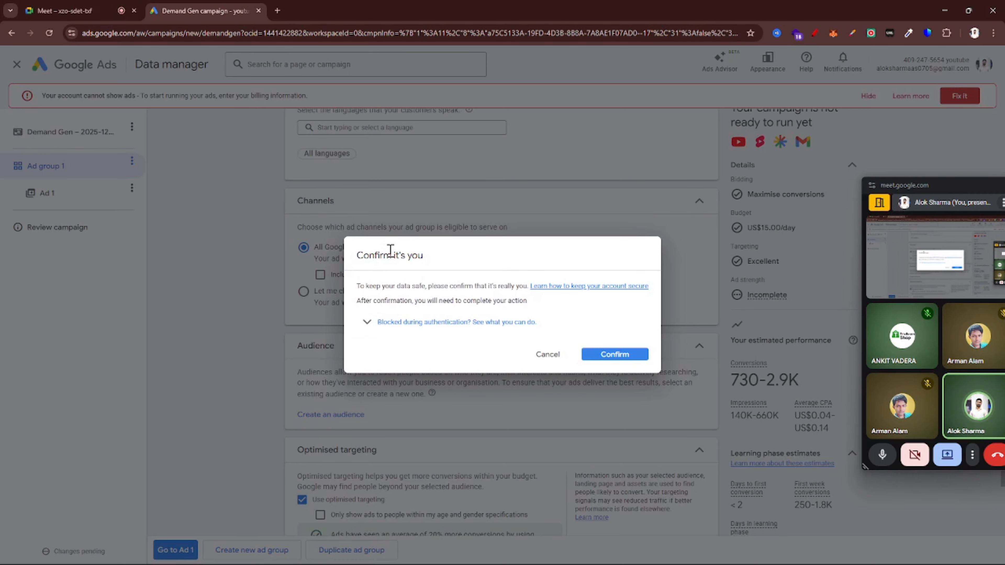
left_click(546, 355)
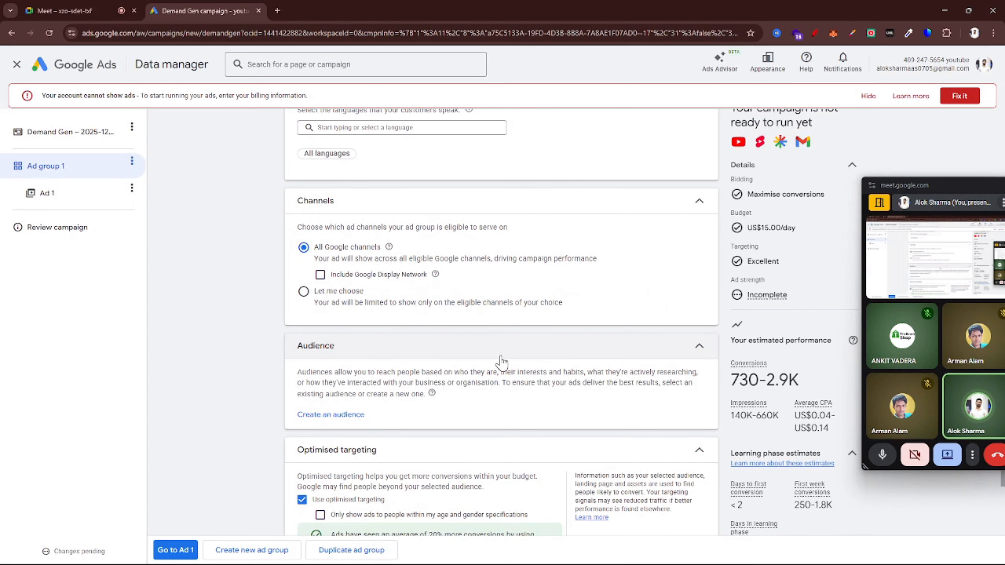
scroll(502, 361, "down", 3)
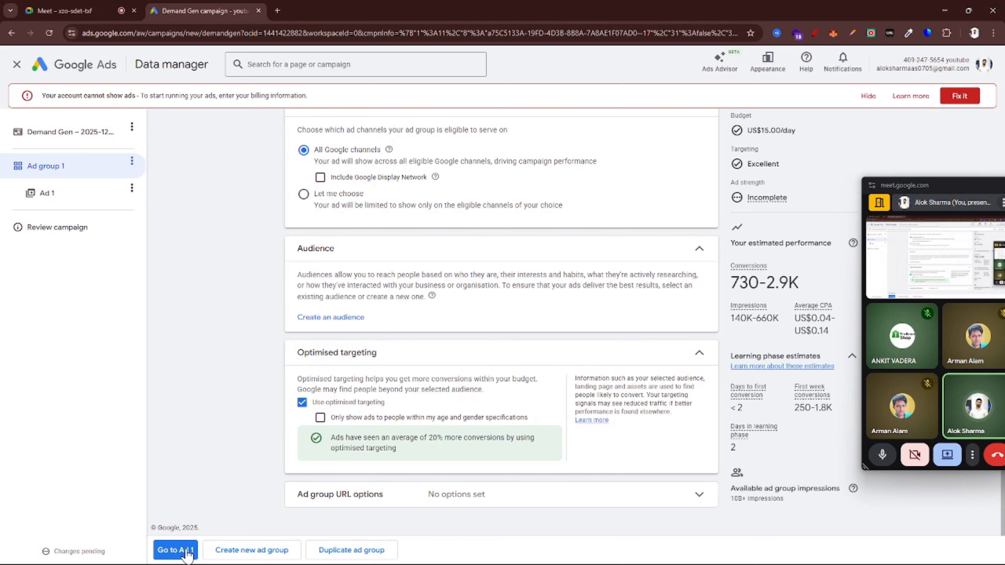
Step: Continue to Ad 1, dismiss the identity confirmation, and add the first suggested 15-second video to the ad
left_click(175, 550)
scroll(457, 347, "down", 5)
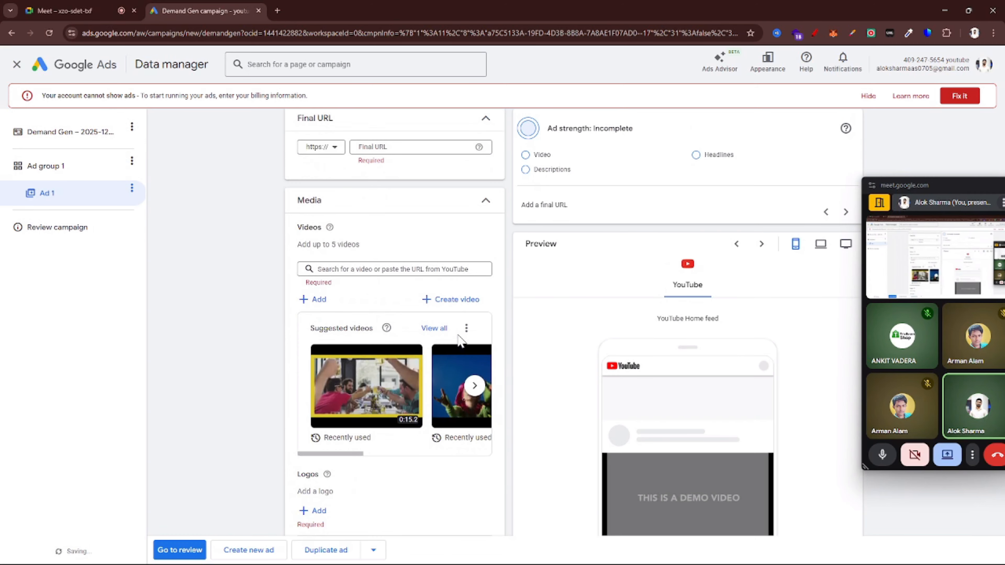
scroll(433, 449, "down", 2)
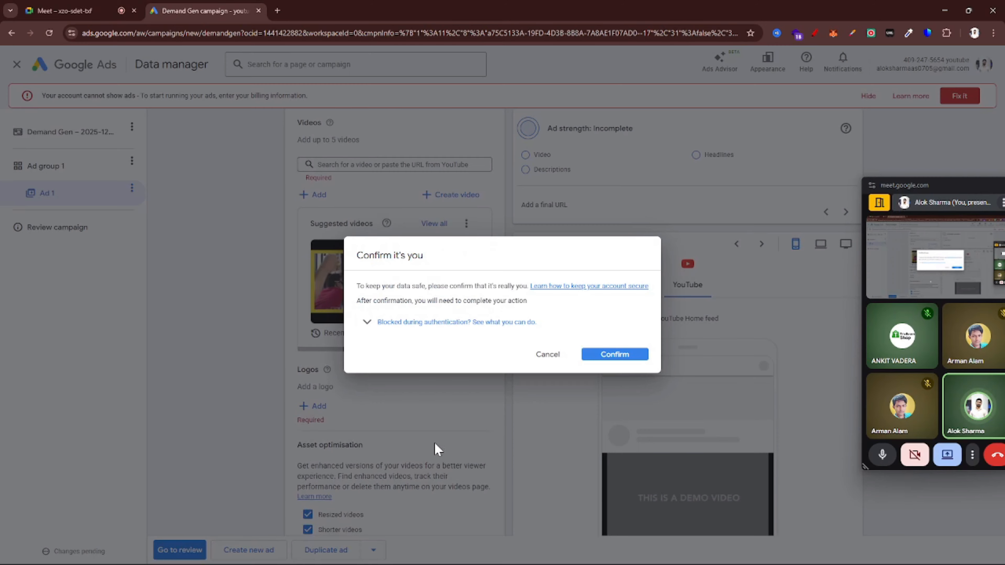
left_click(548, 354)
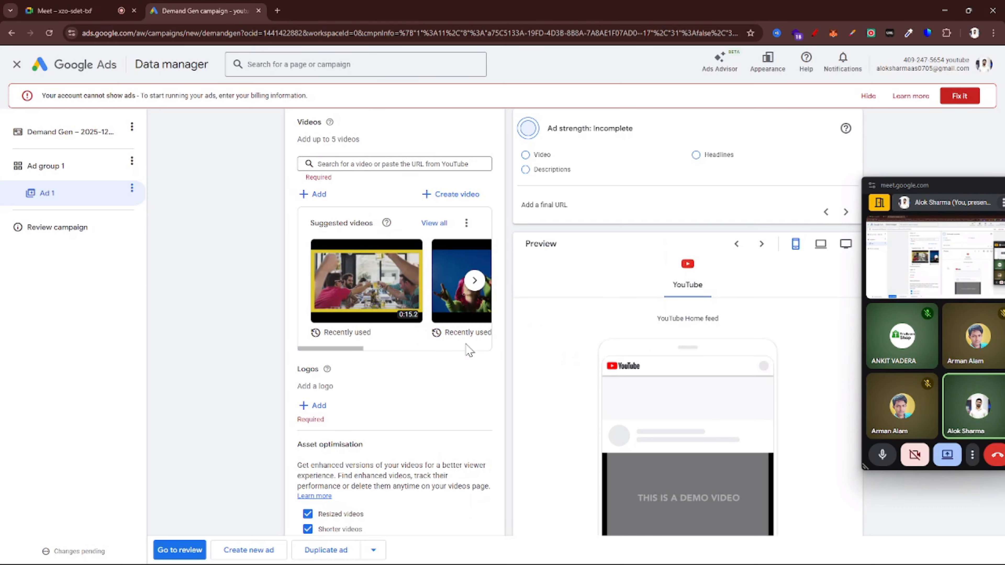
left_click(364, 281)
Step: Examine the ad's final URL, headline, description, call to action, business name and sitelink fields along with the YouTube preview
scroll(344, 301, "up", 5)
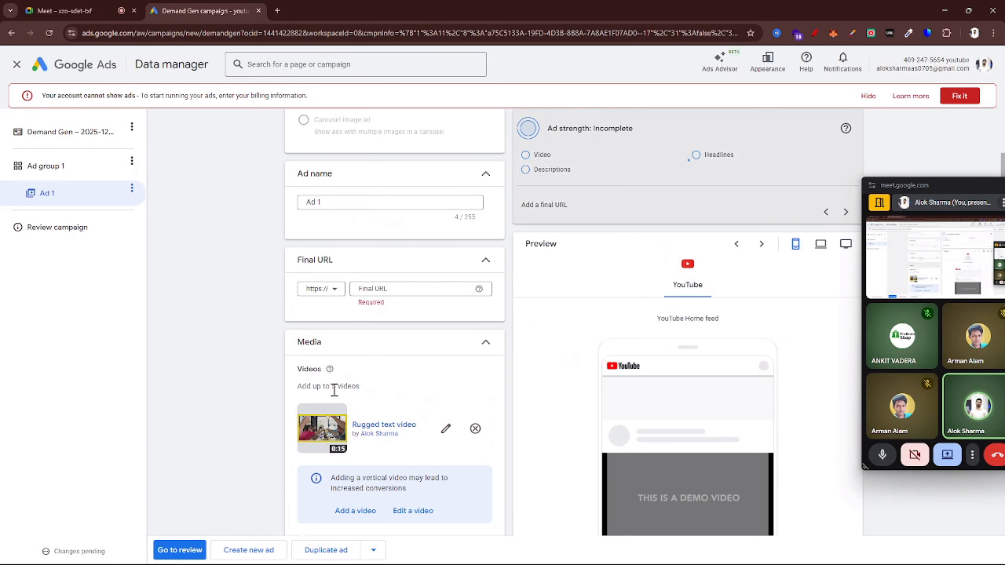
scroll(335, 390, "down", 1)
scroll(343, 241, "up", 3)
left_click(403, 246)
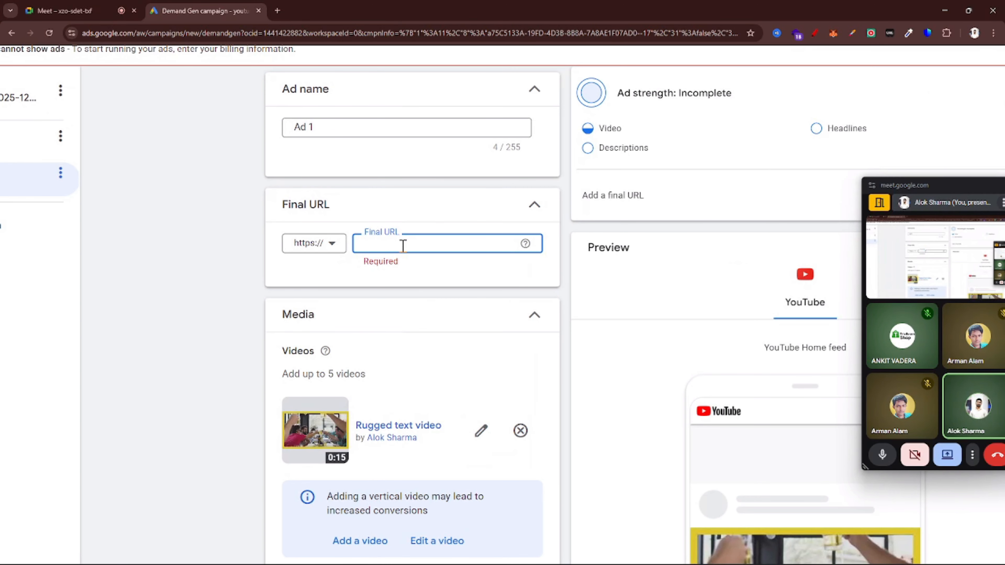
scroll(403, 245, "down", 3)
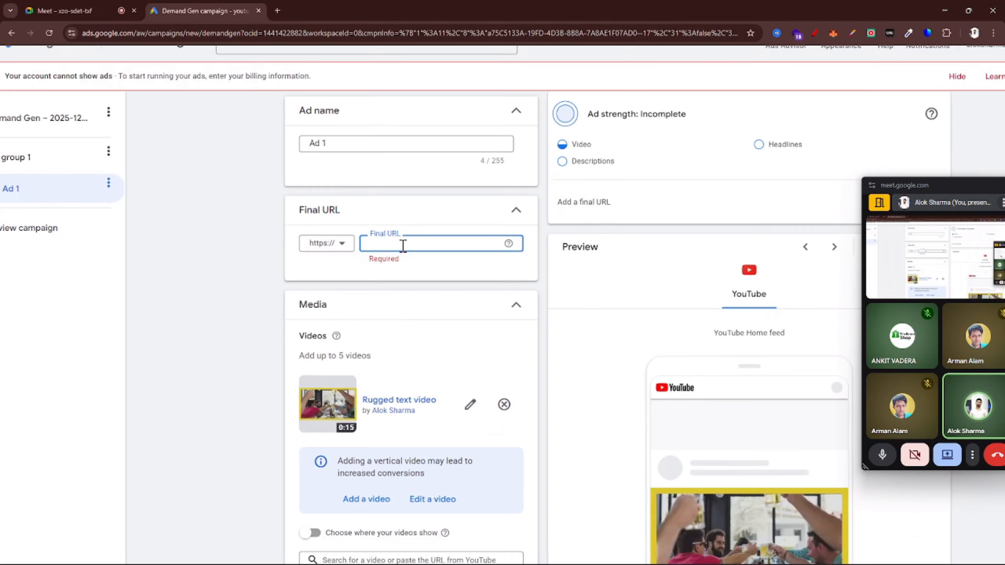
scroll(540, 332, "down", 10)
scroll(440, 395, "down", 12)
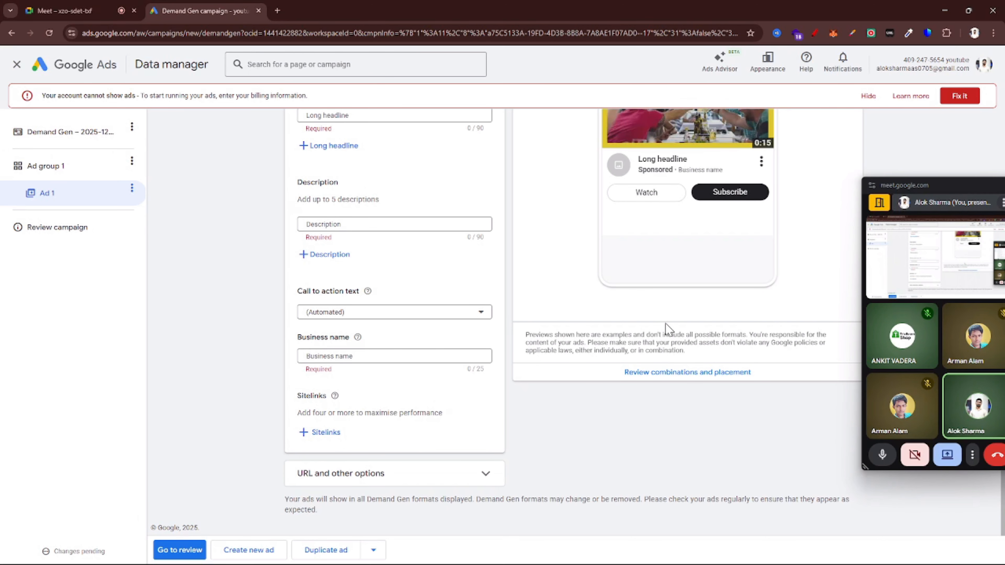
scroll(666, 328, "up", 20)
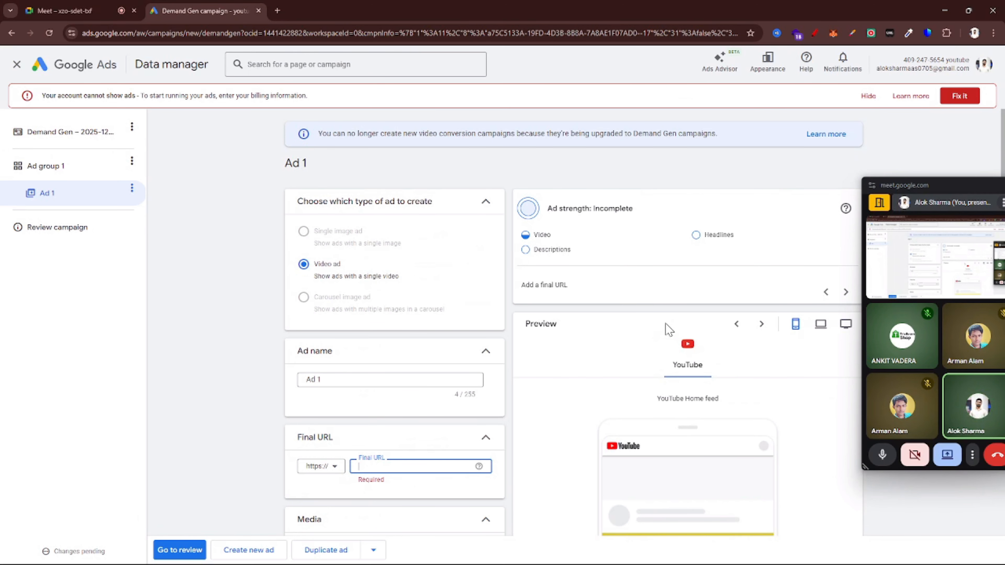
scroll(665, 324, "down", 15)
scroll(624, 272, "up", 3)
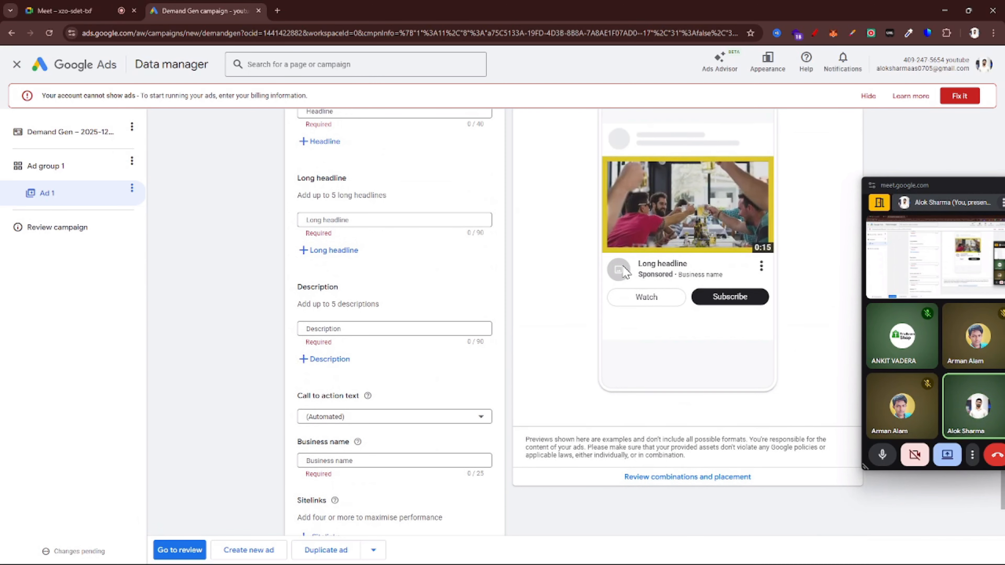
scroll(625, 273, "down", 3)
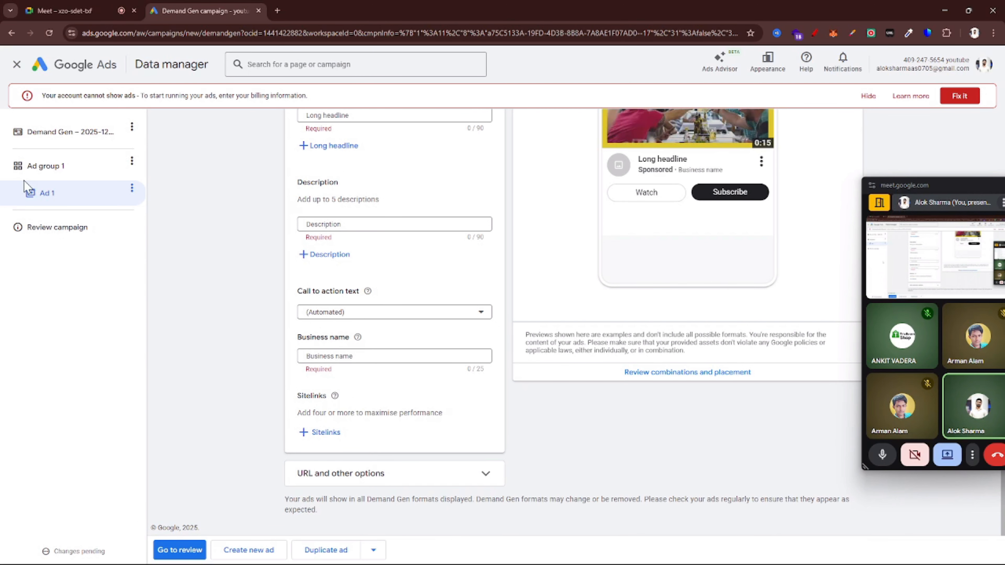
Step: Return to the campaign-level settings, dismiss the identity confirmation, and leave the campaign setup without saving
left_click(54, 139)
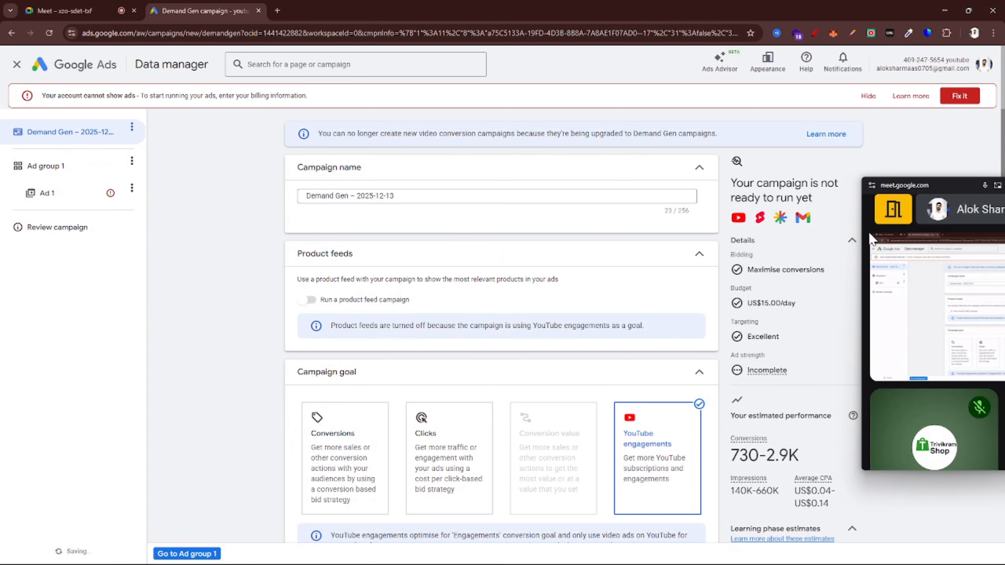
scroll(834, 211, "up", 5)
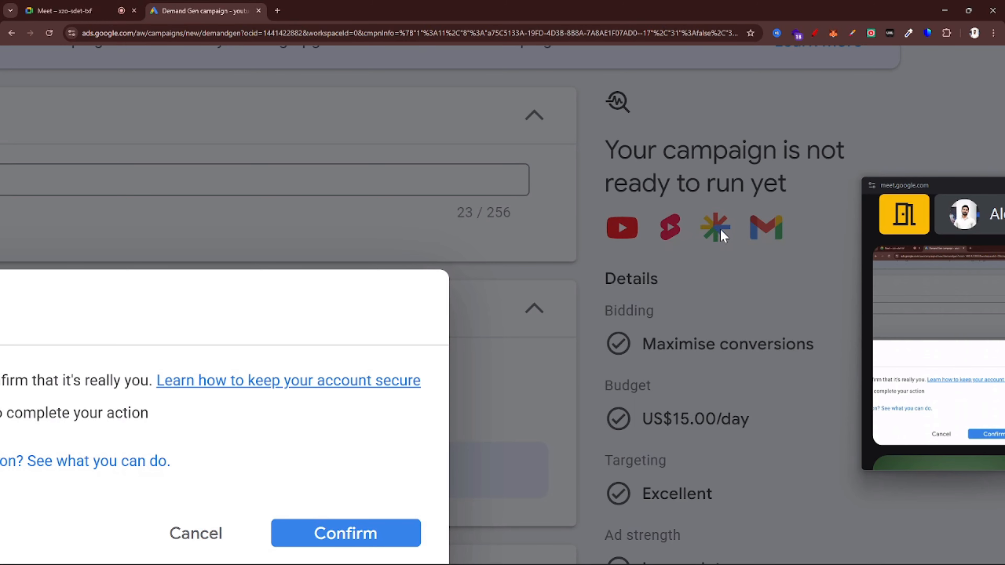
scroll(771, 238, "down", 5)
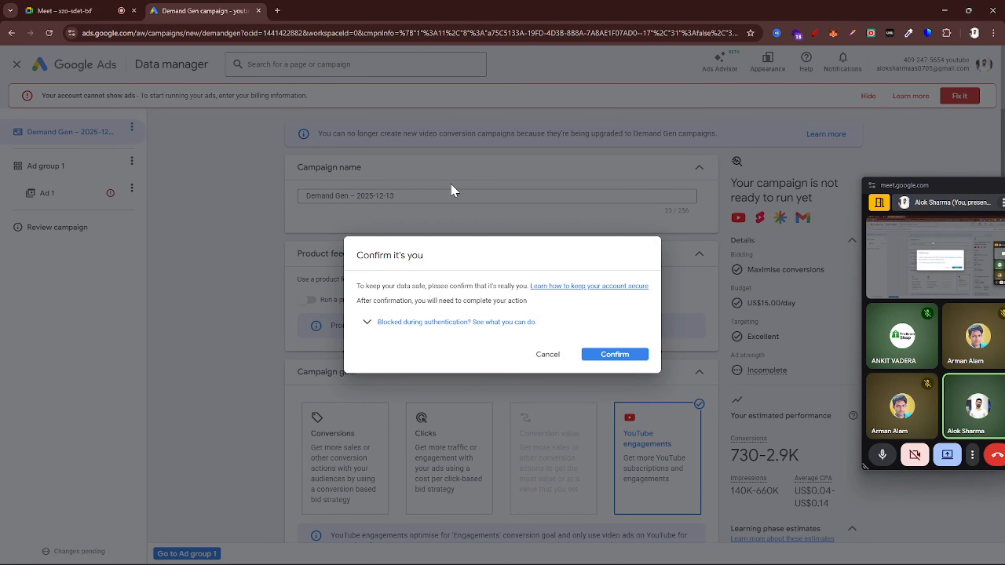
left_click(541, 357)
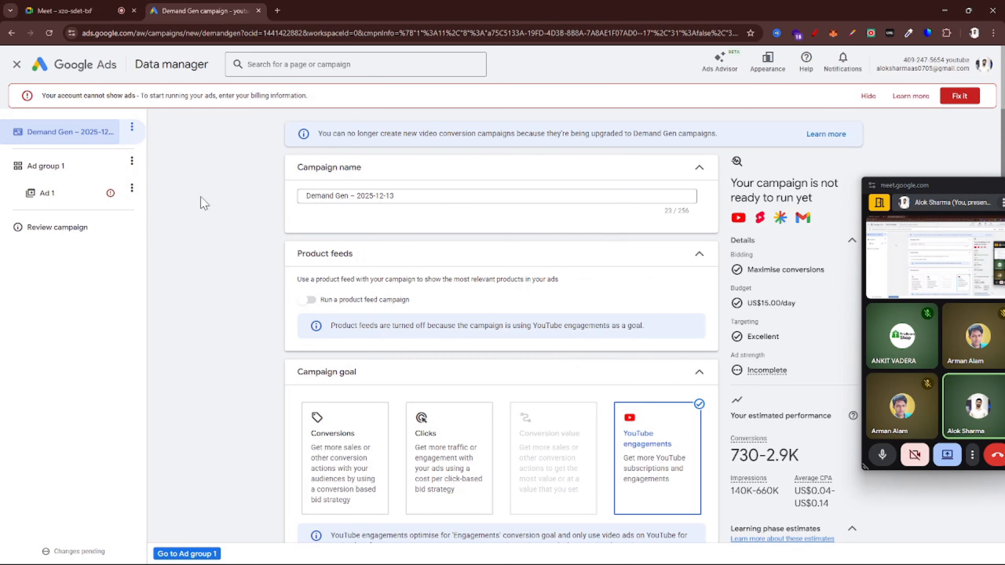
left_click(17, 64)
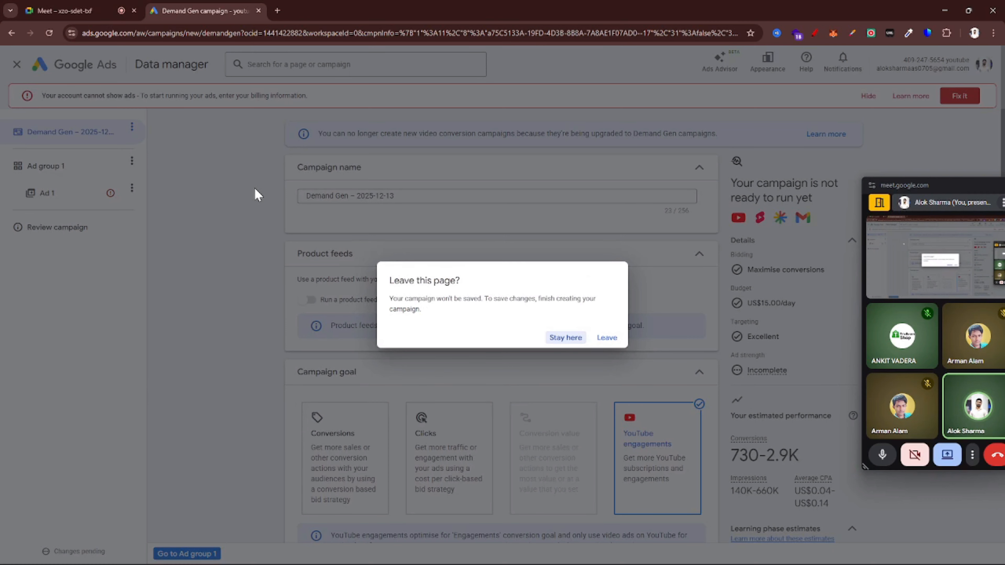
left_click(607, 337)
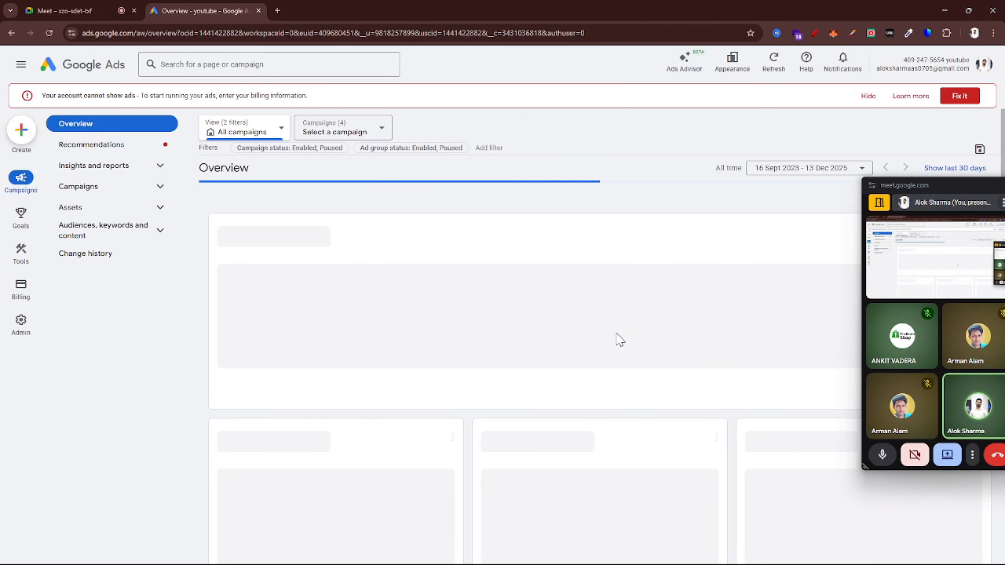